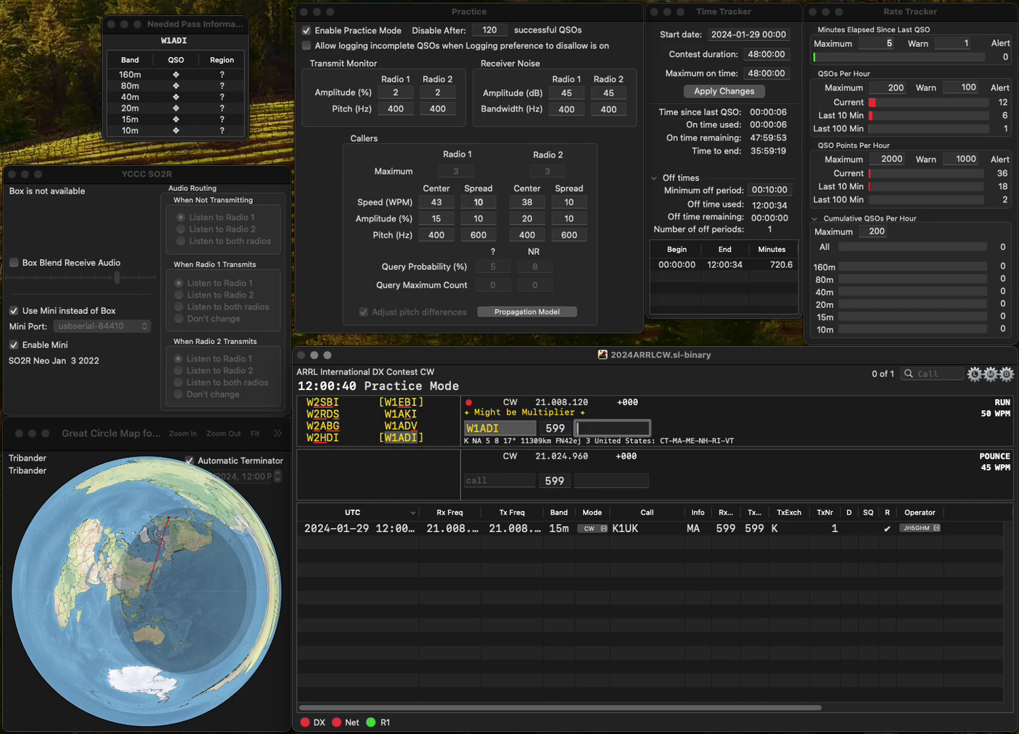
pyautogui.write('RI')
pyautogui.press('Return')
pyautogui.write('W')
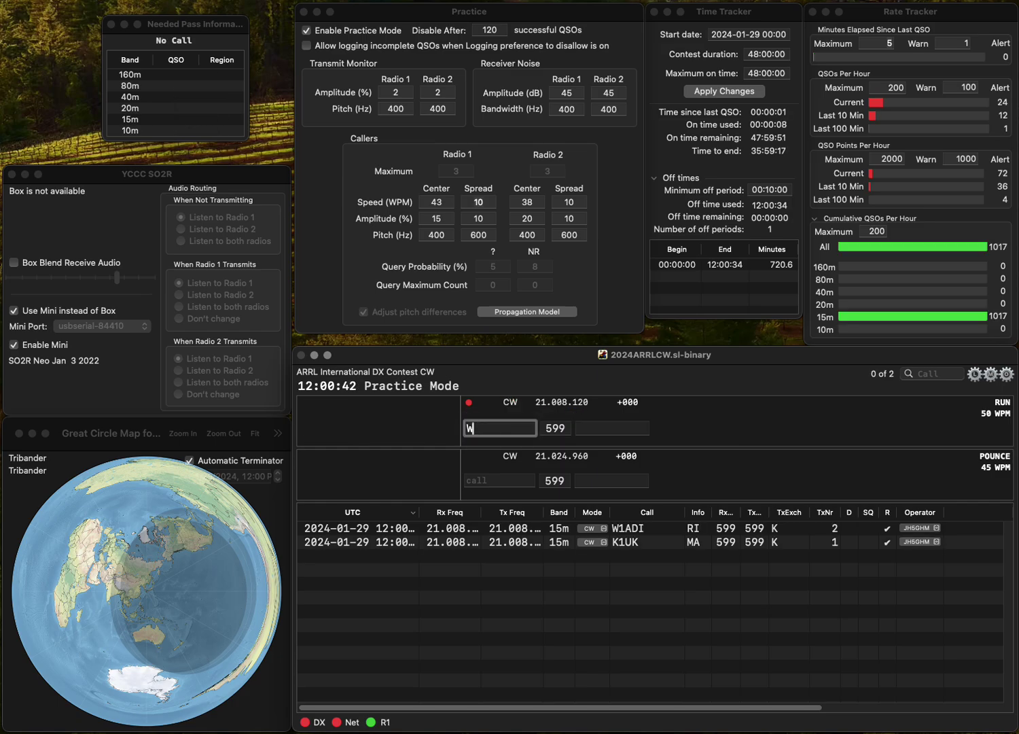
pyautogui.write('4ZDC')
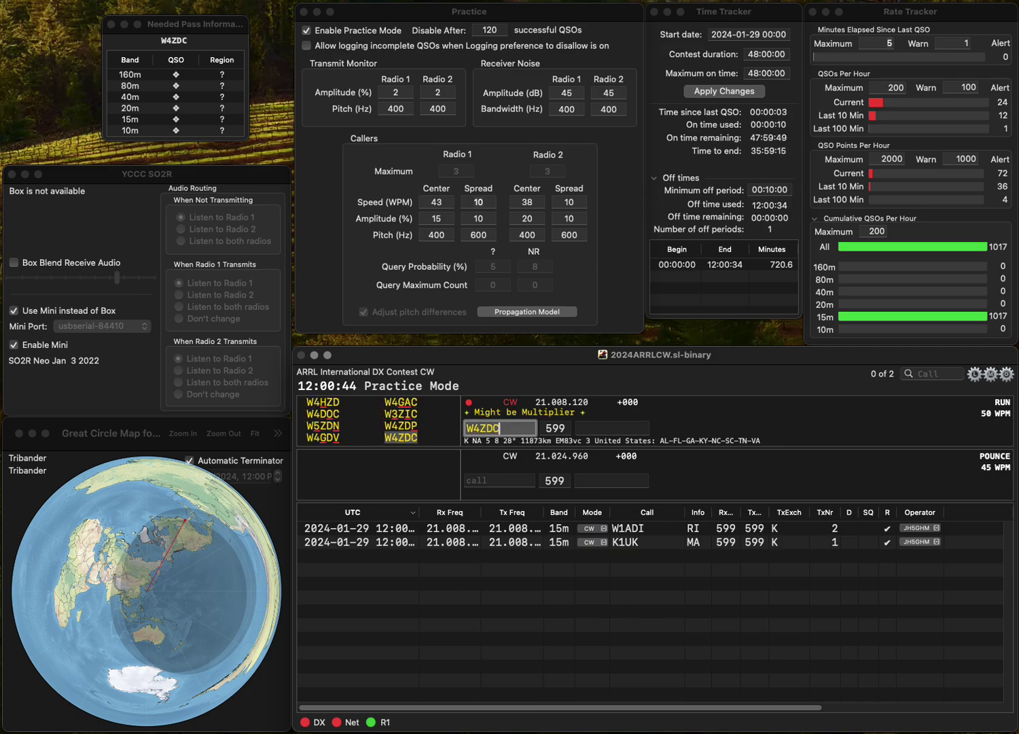
pyautogui.press('Tab')
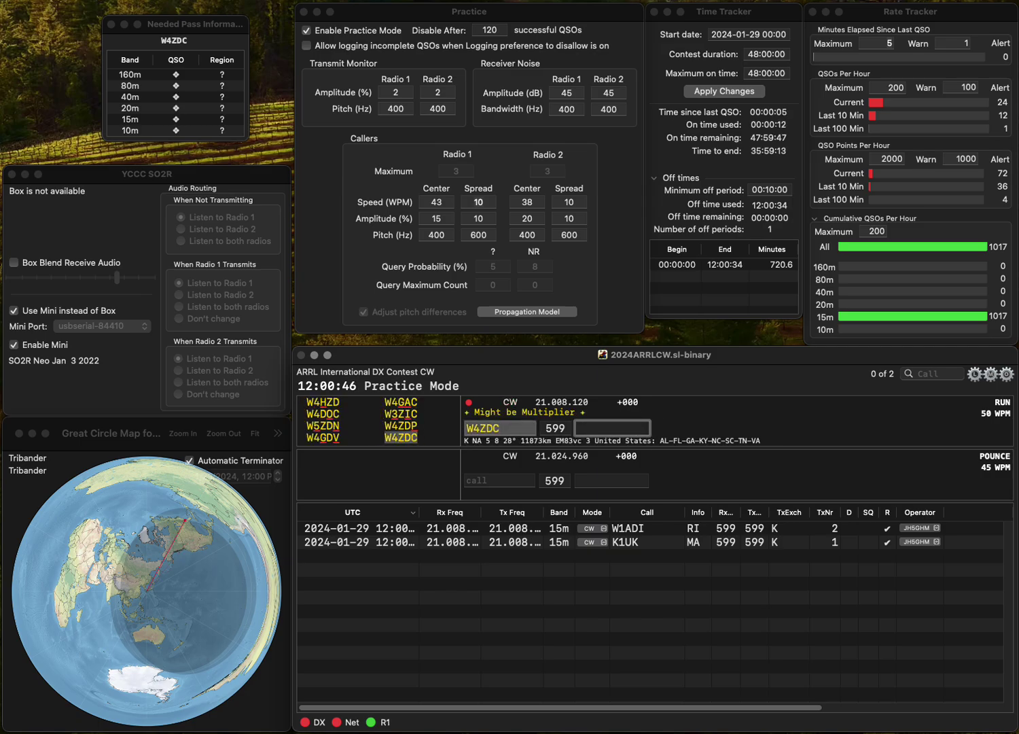
pyautogui.press('Return')
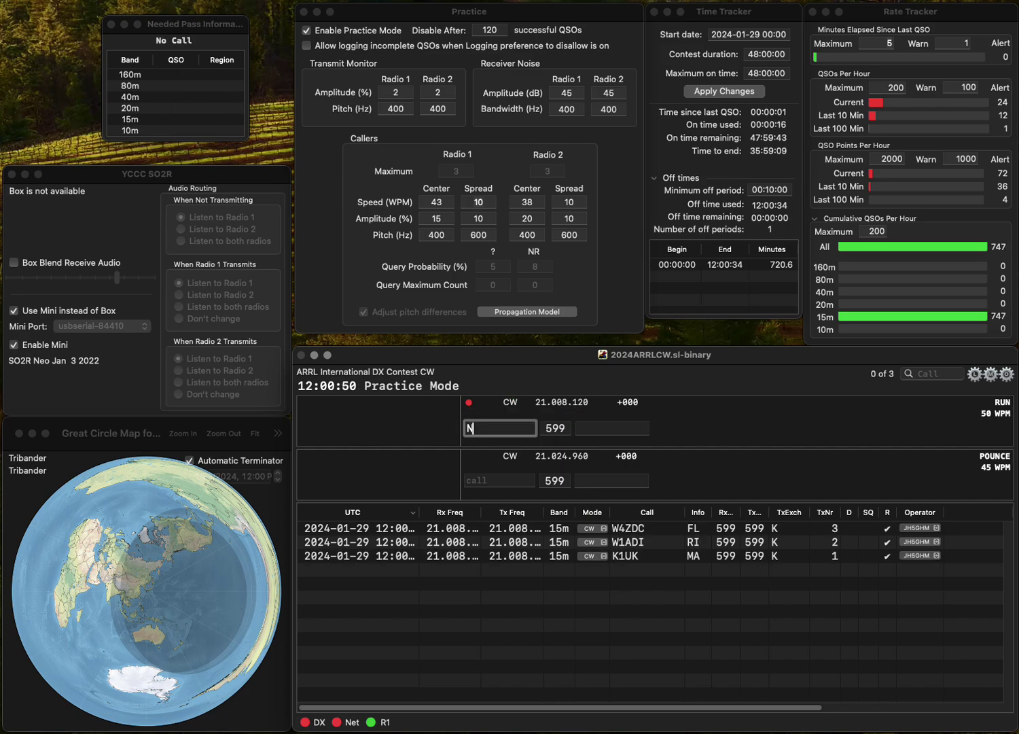
pyautogui.write('N0URS')
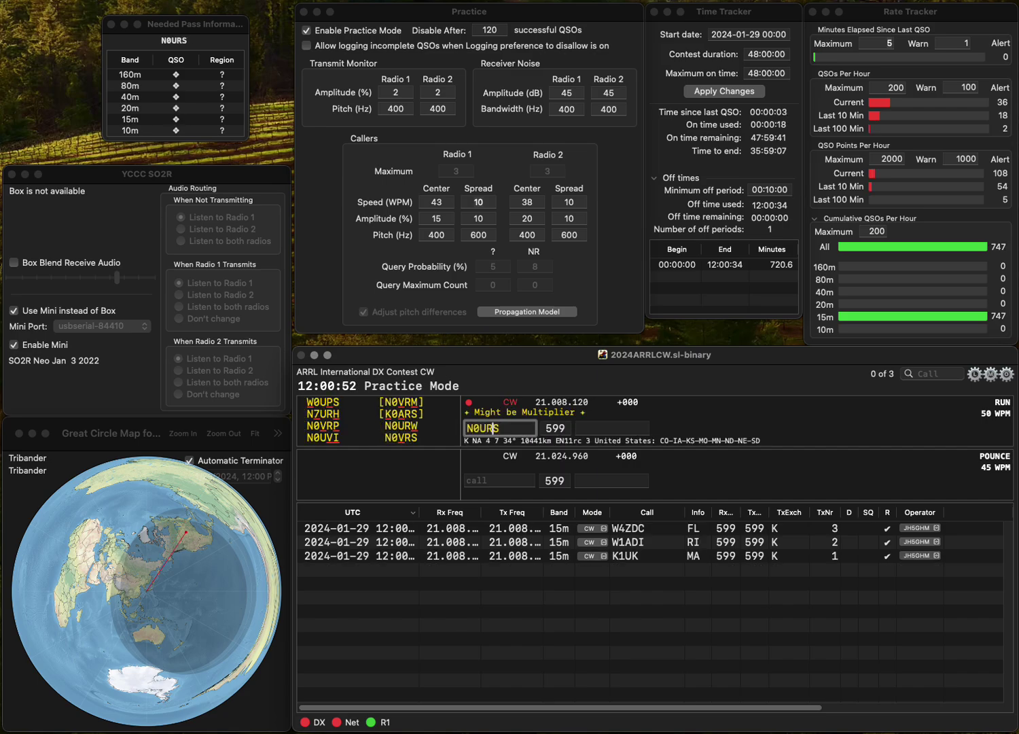
pyautogui.press('BackSpace')
pyautogui.press('BackSpace')
pyautogui.press('BackSpace')
pyautogui.write('VRS')
pyautogui.press('Return')
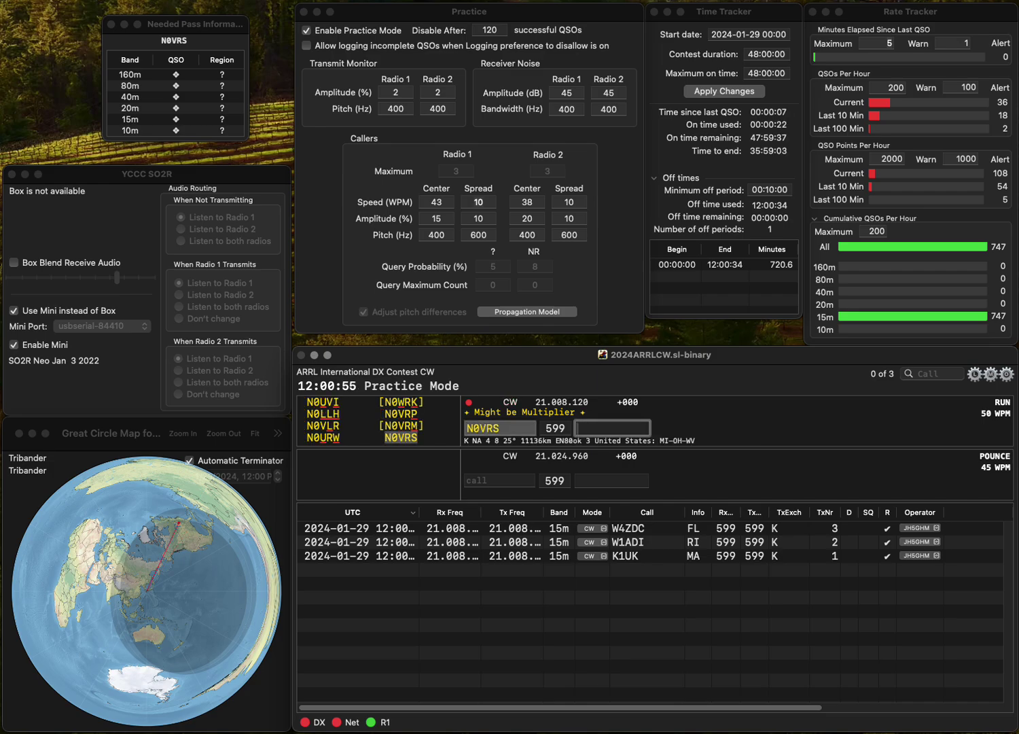
pyautogui.write('H')
pyautogui.press('Return')
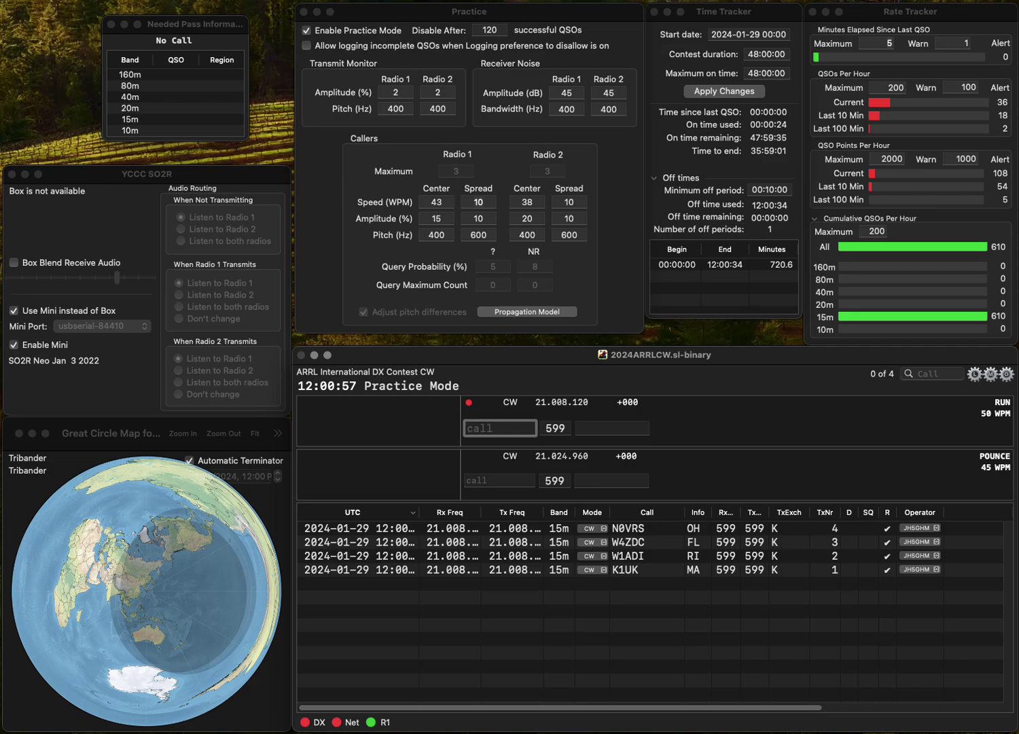
pyautogui.write('W6T')
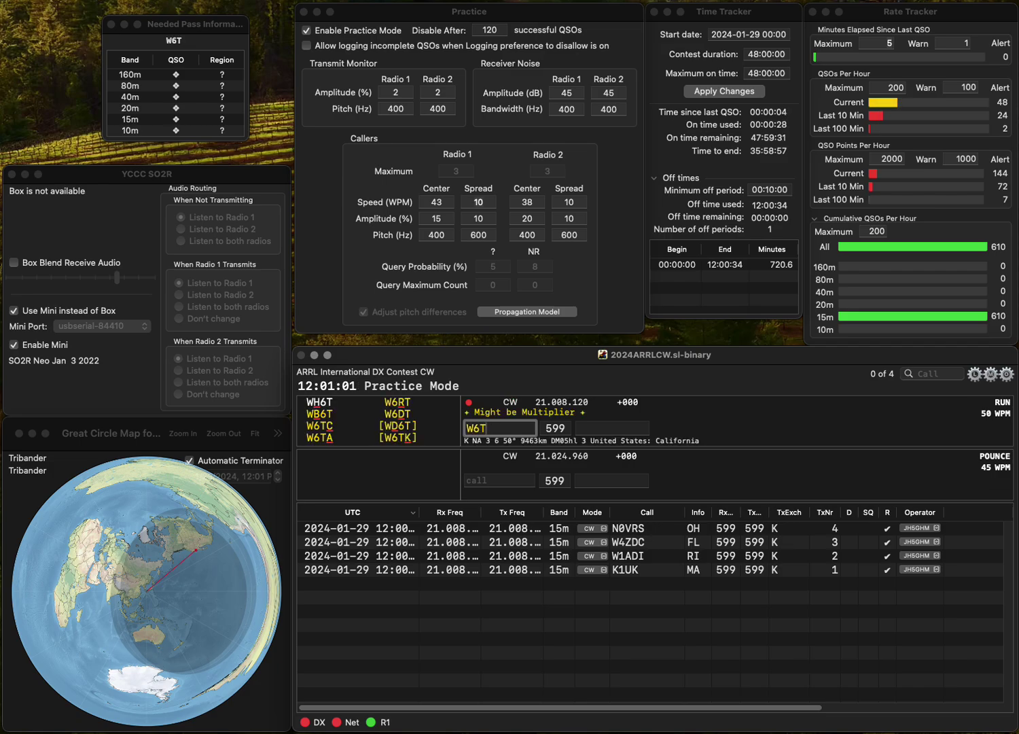
pyautogui.press('BackSpace')
pyautogui.write('IWW')
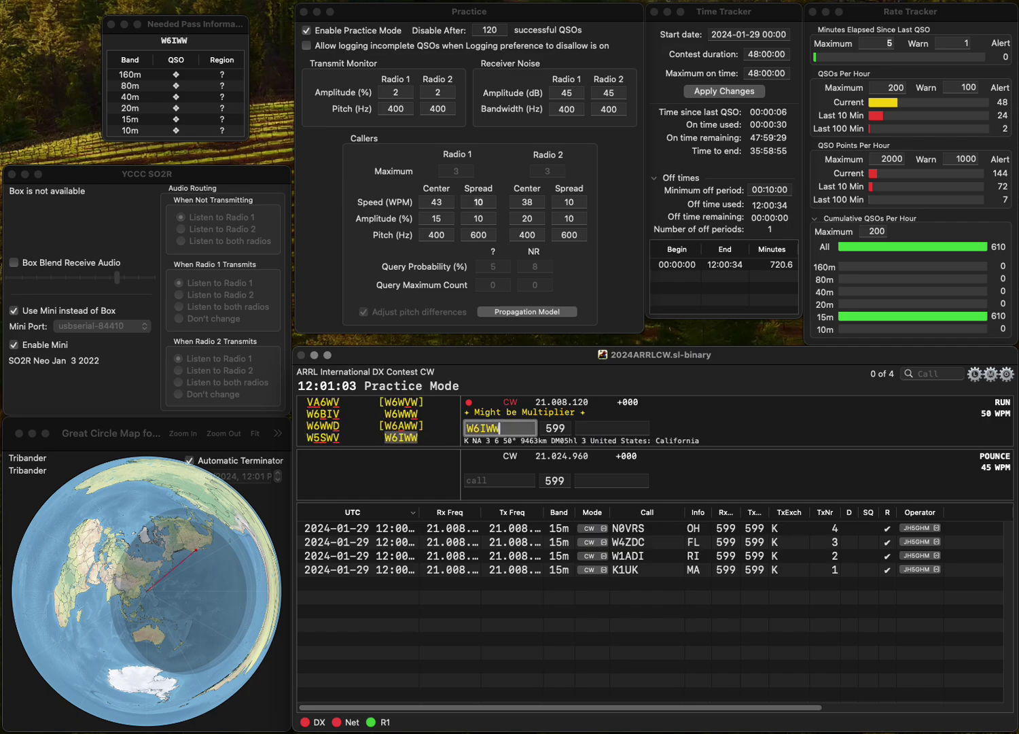
pyautogui.press('space')
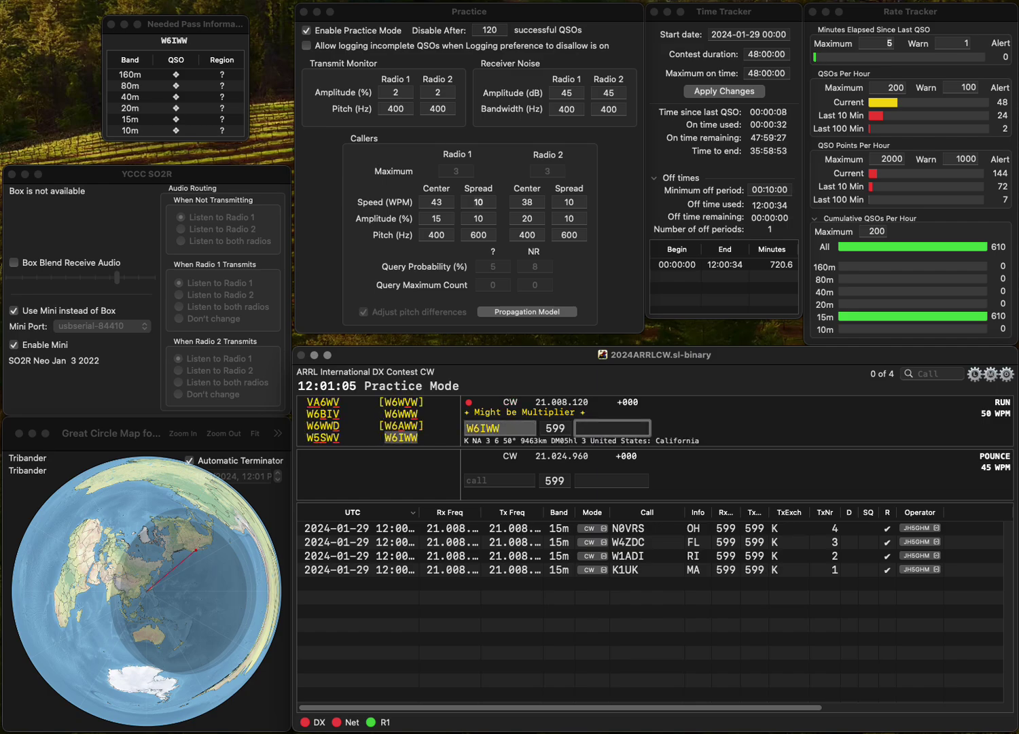
pyautogui.write('CA')
pyautogui.press('Return')
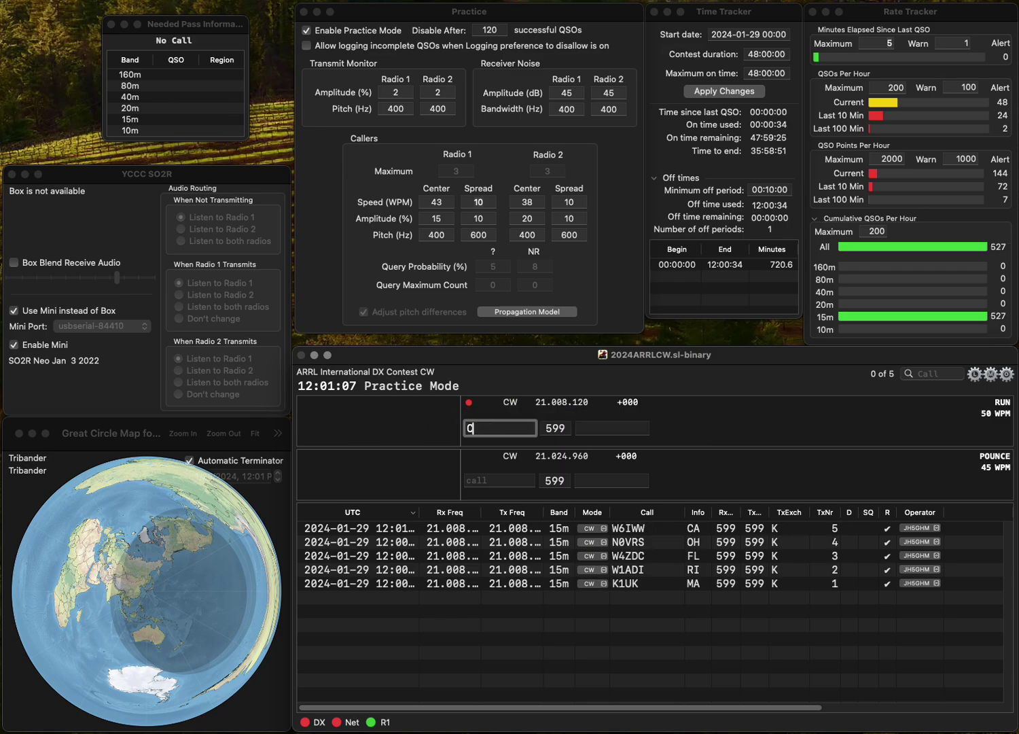
pyautogui.write('VE2K')
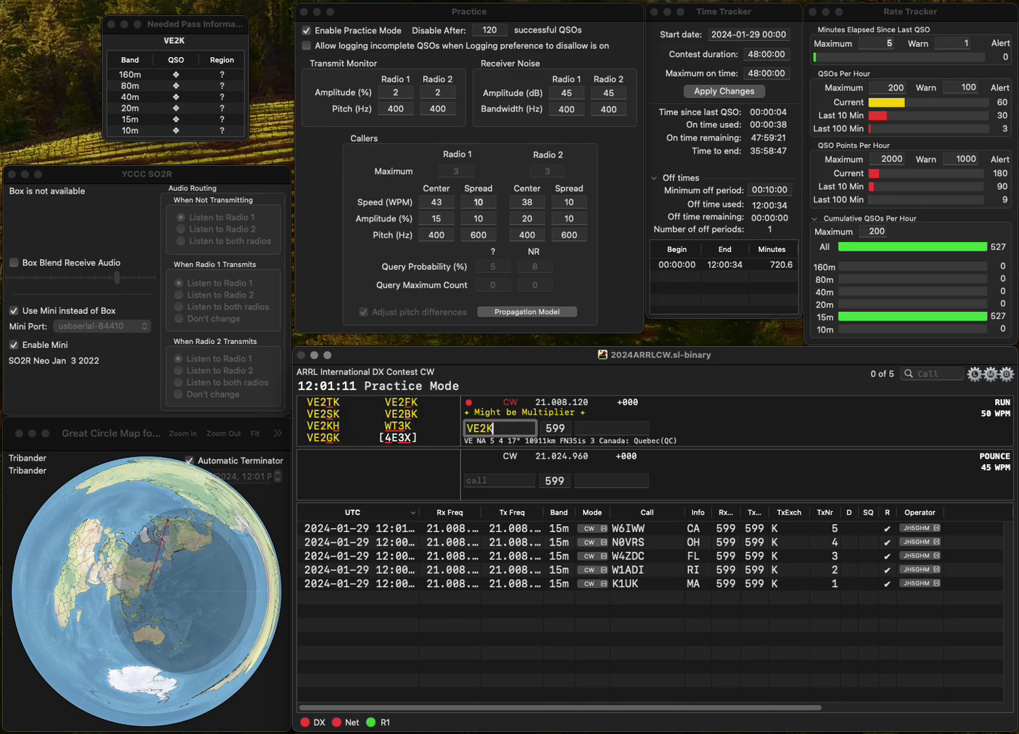
pyautogui.press('BackSpace')
pyautogui.write('CLW')
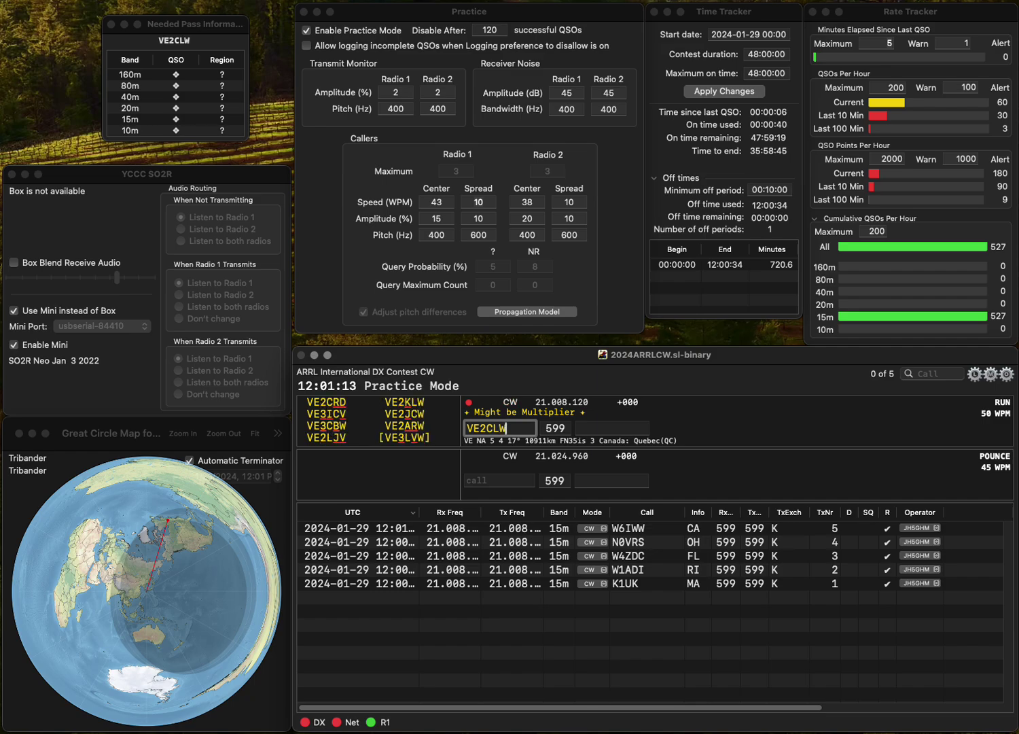
pyautogui.click(493, 428)
pyautogui.press('BackSpace')
pyautogui.write('K')
pyautogui.press('Return')
pyautogui.write('QC')
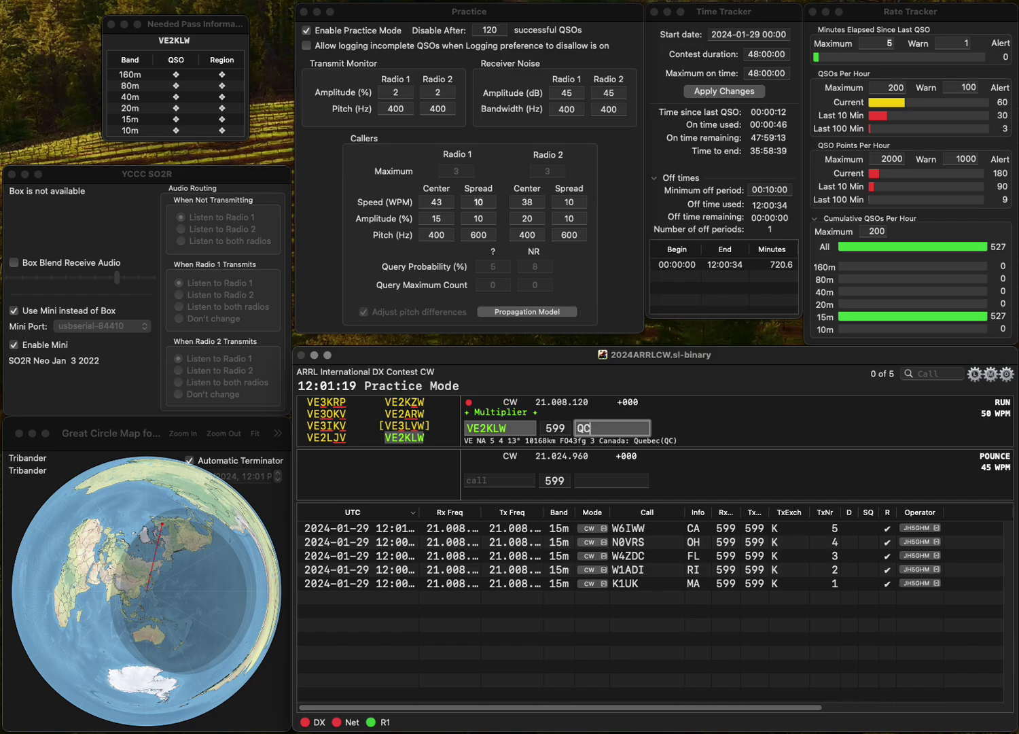
pyautogui.press('Return')
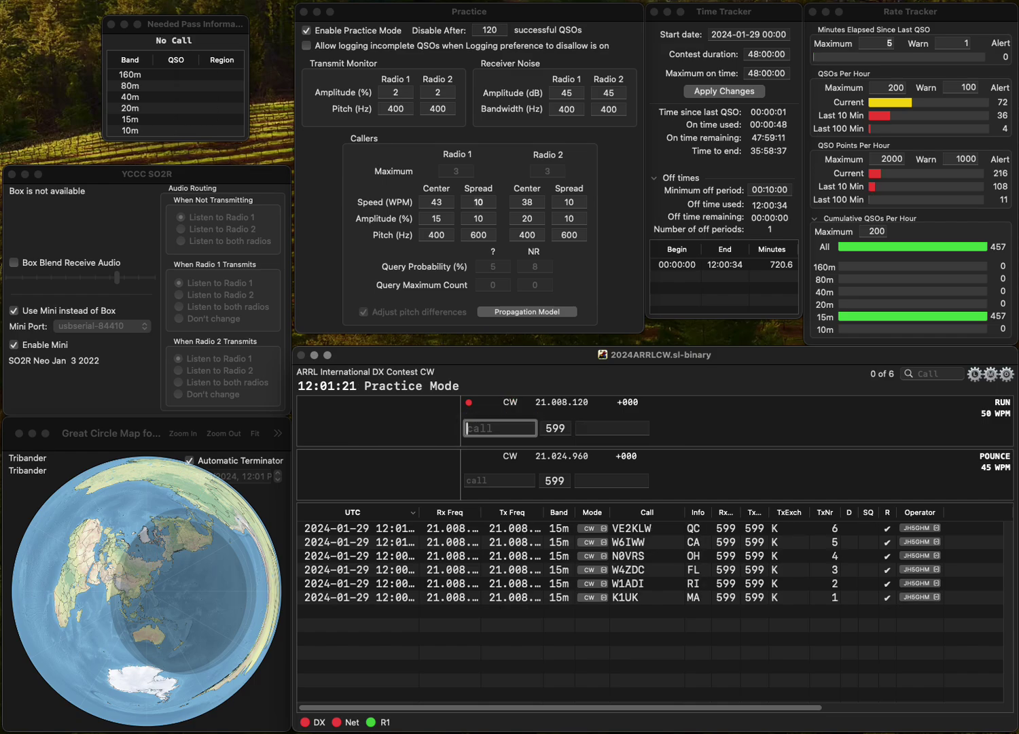
pyautogui.write('K4RIP')
pyautogui.press('space')
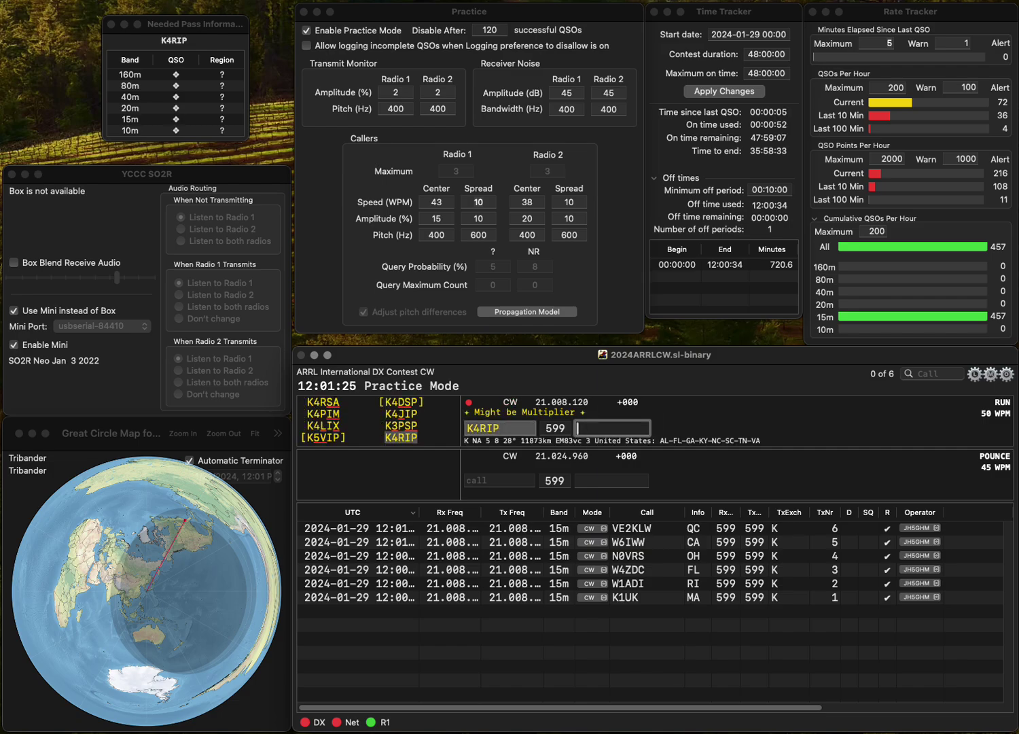
pyautogui.write('FL')
pyautogui.press('Return')
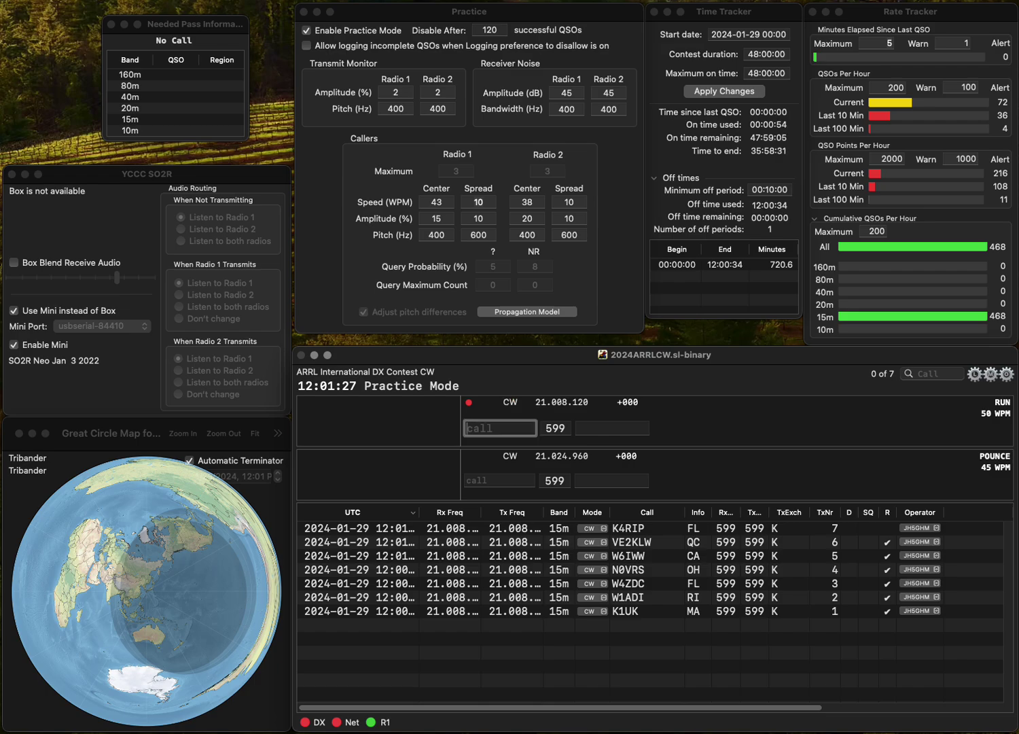
pyautogui.write('KO8')
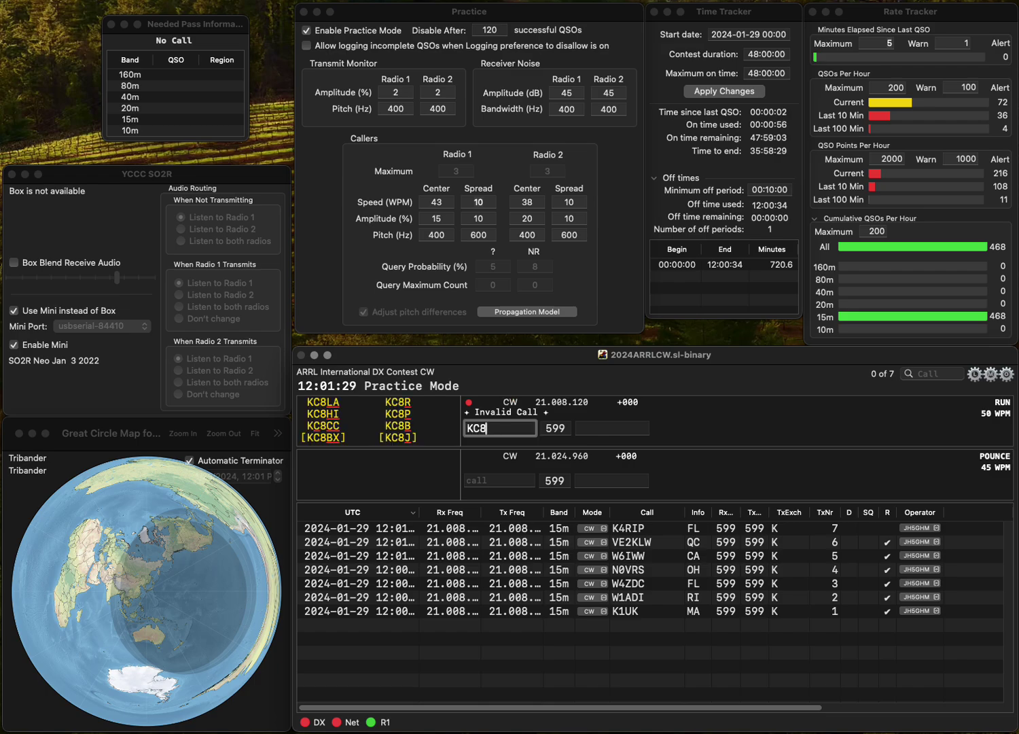
pyautogui.write('UZS')
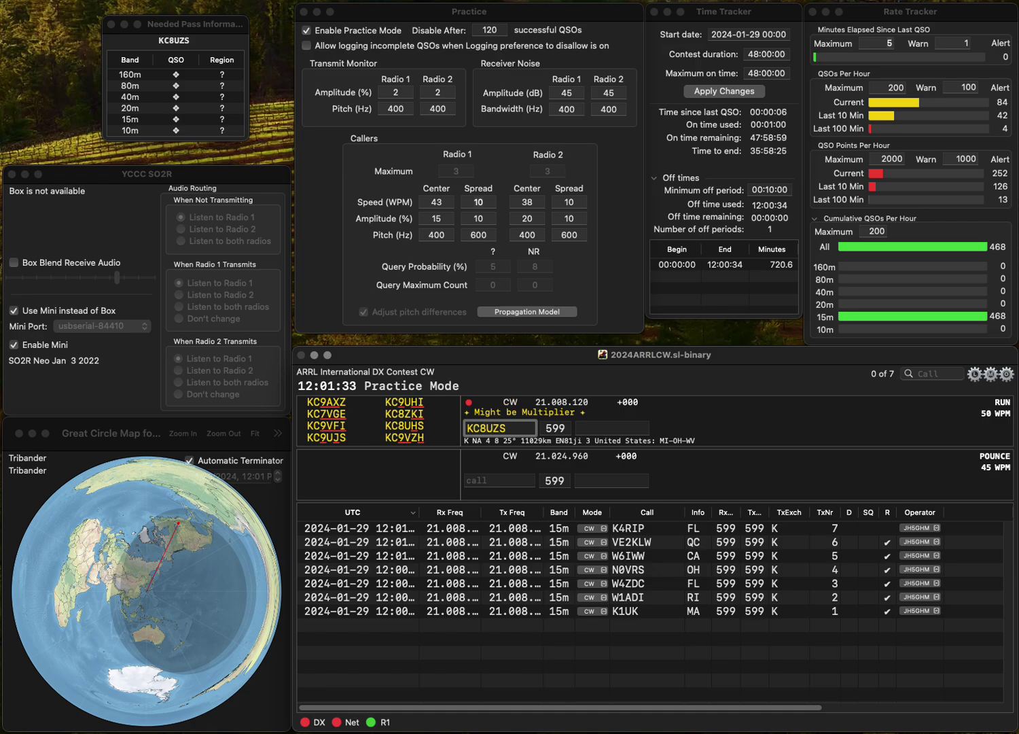
pyautogui.press('BackSpace')
pyautogui.write('9Z')
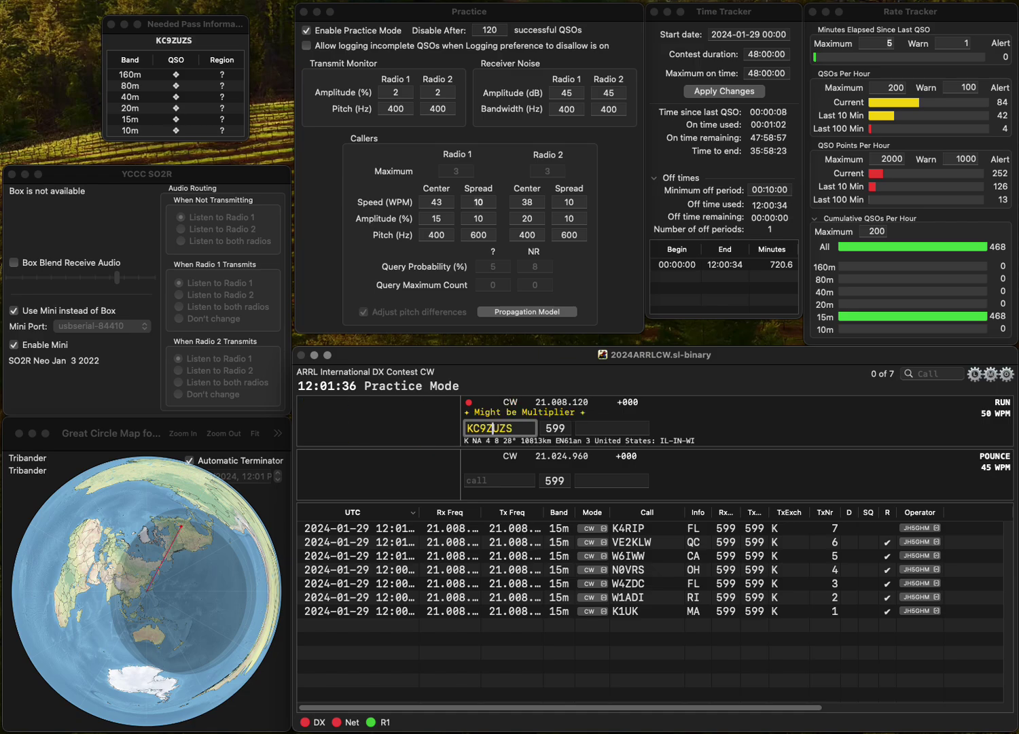
pyautogui.press('Delete')
pyautogui.write('Z')
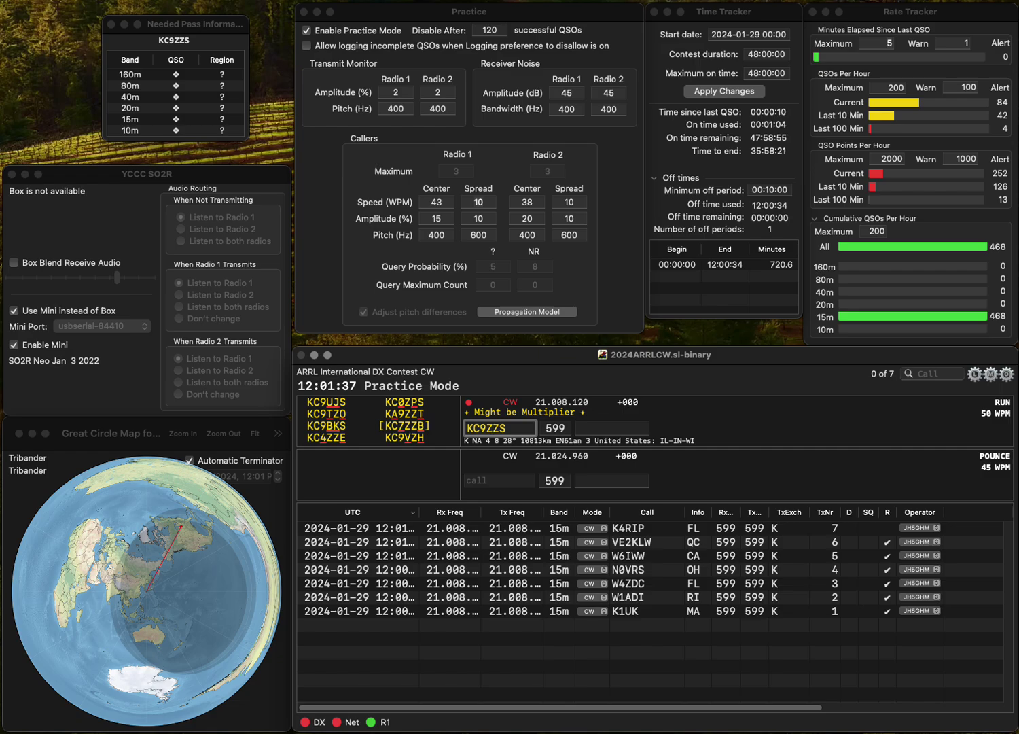
pyautogui.press('BackSpace')
pyautogui.write('V')
pyautogui.press('Right')
pyautogui.press('Delete')
pyautogui.write('H')
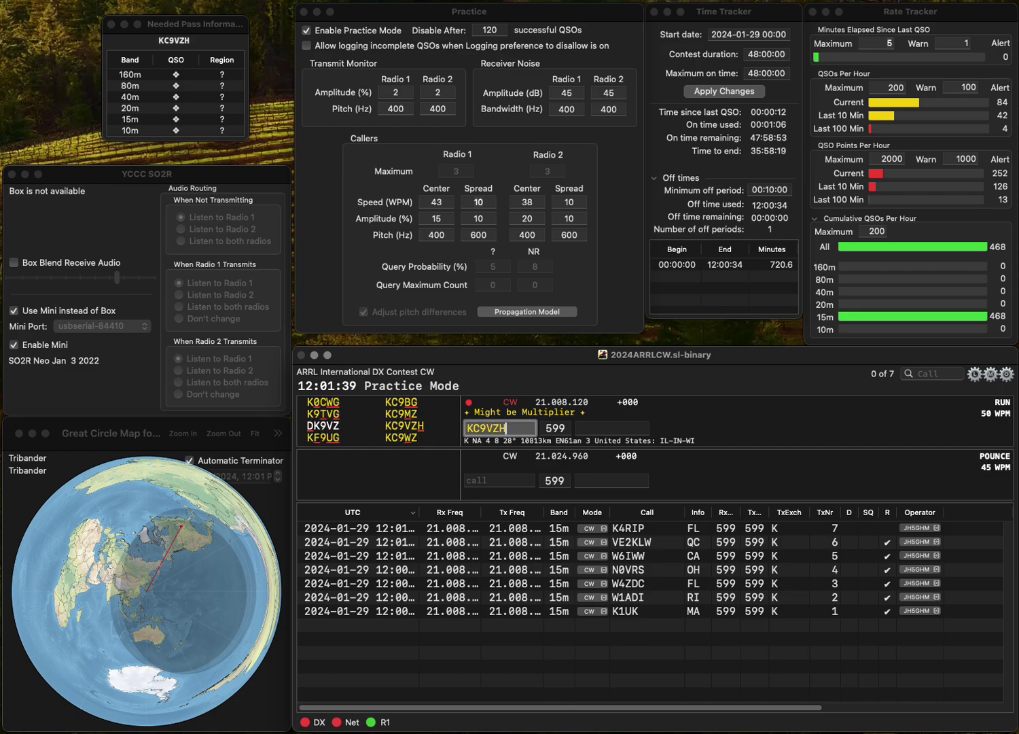
pyautogui.press('space')
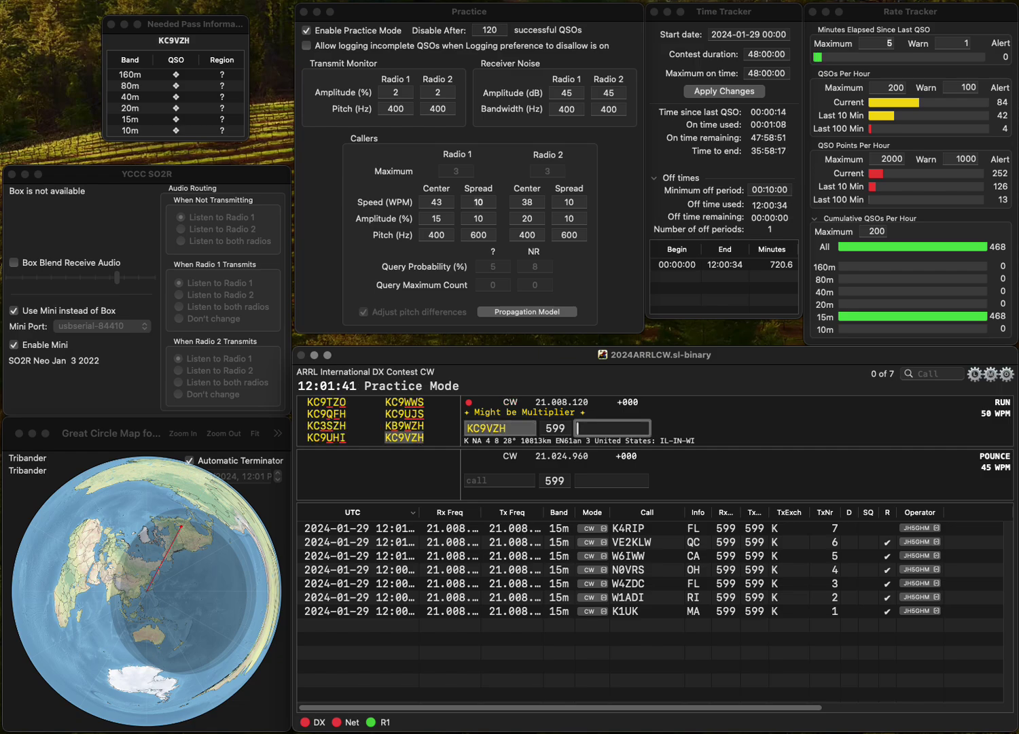
pyautogui.write('IL')
pyautogui.press('Return')
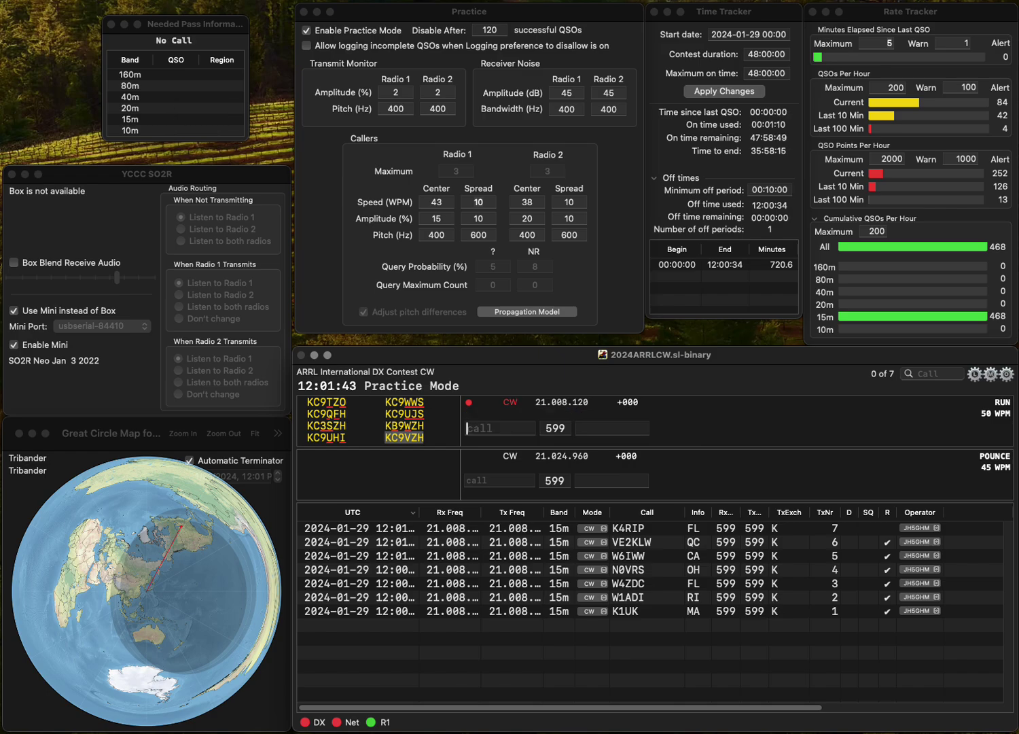
pyautogui.write('KIMM')
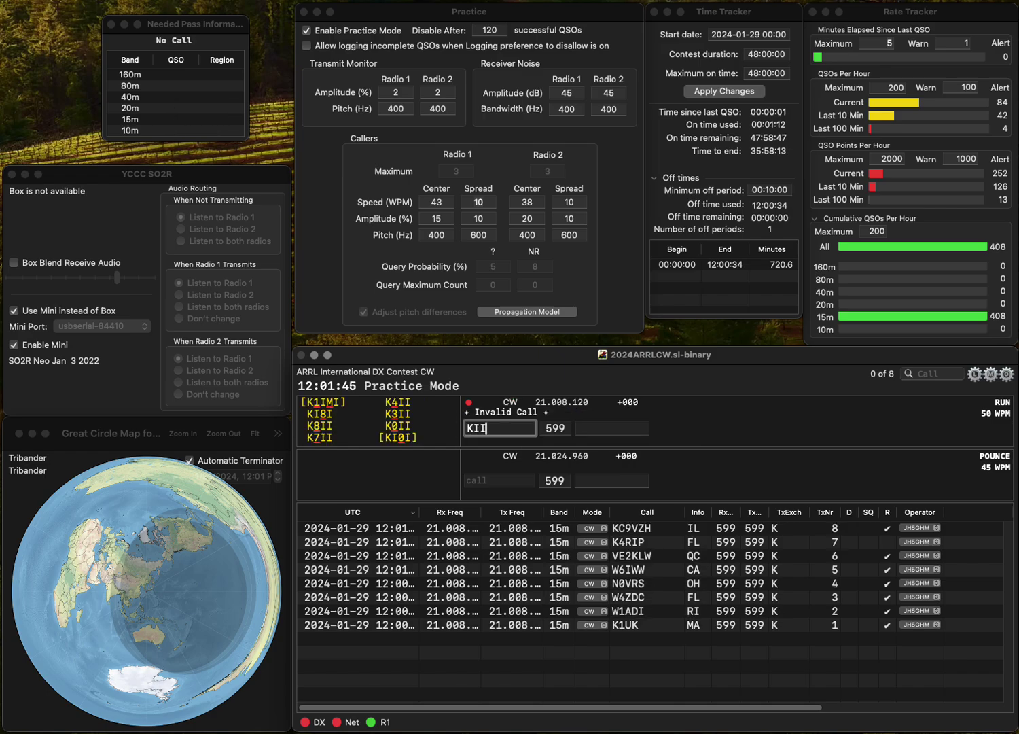
pyautogui.write('5MM')
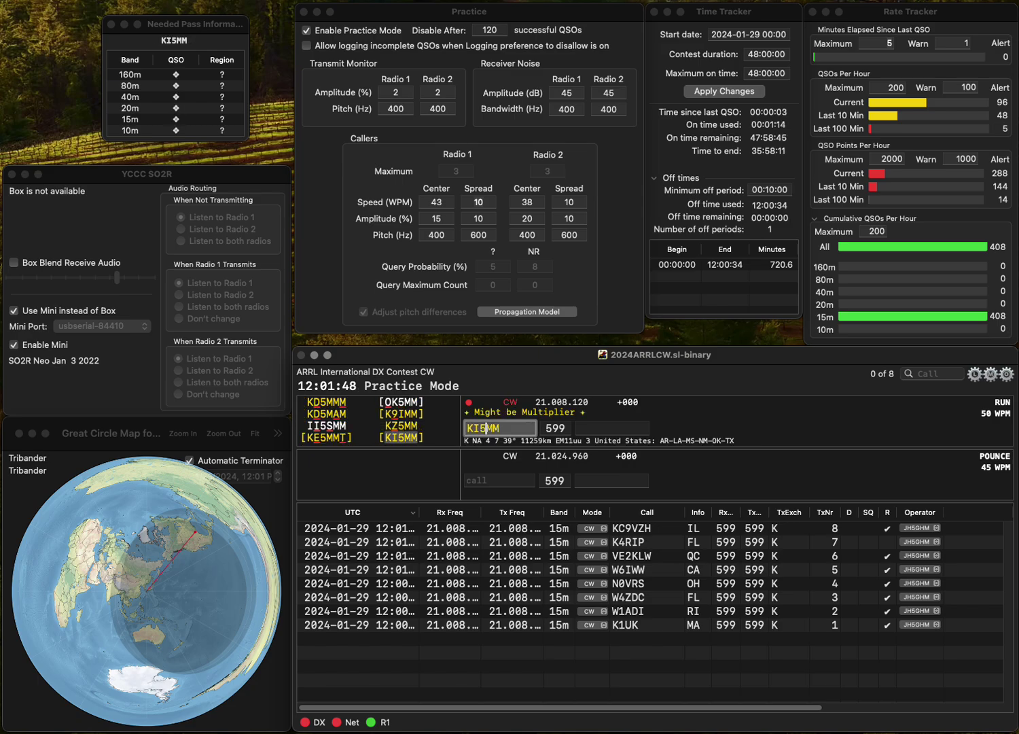
pyautogui.press('Return')
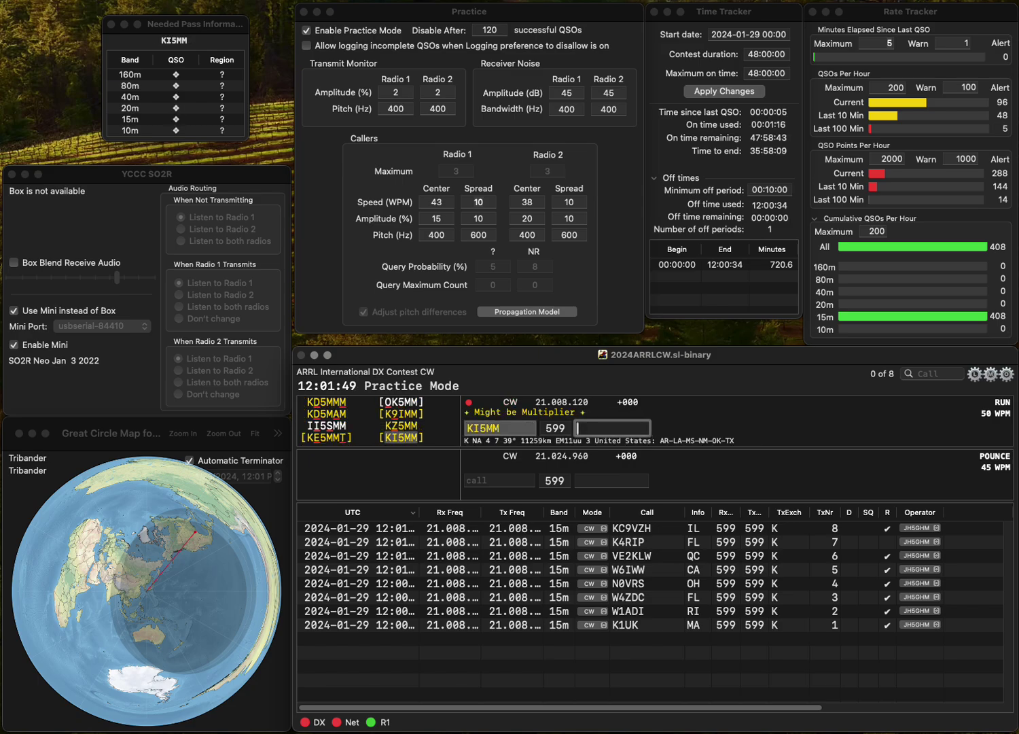
pyautogui.write('MS')
pyautogui.press('Return')
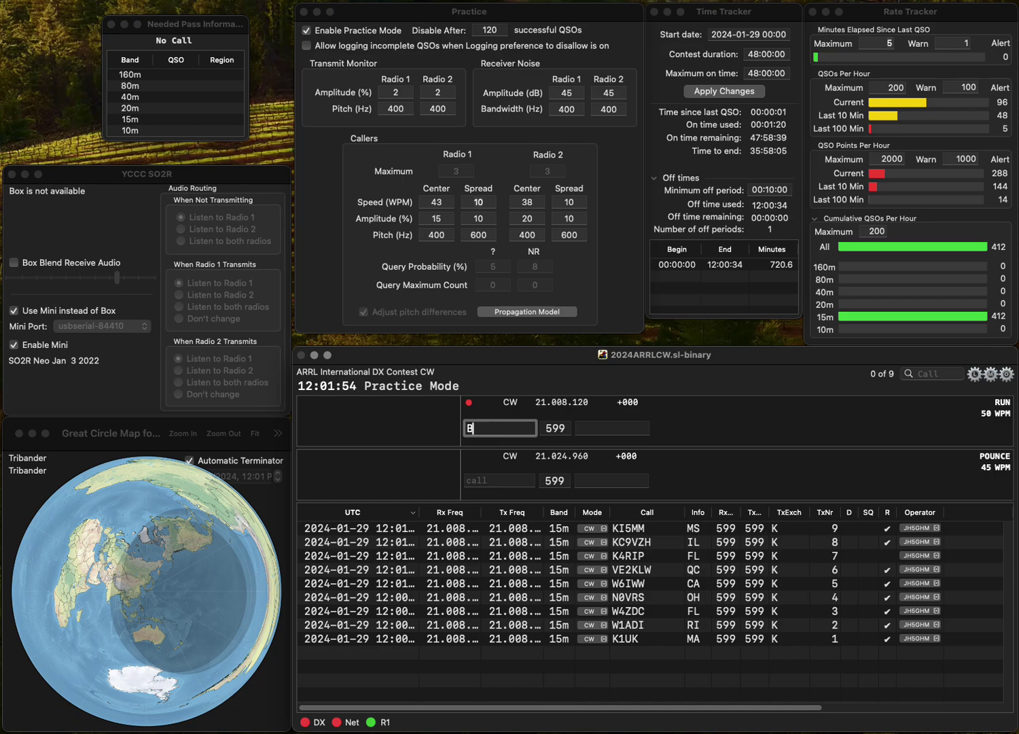
pyautogui.write('B0JJJ')
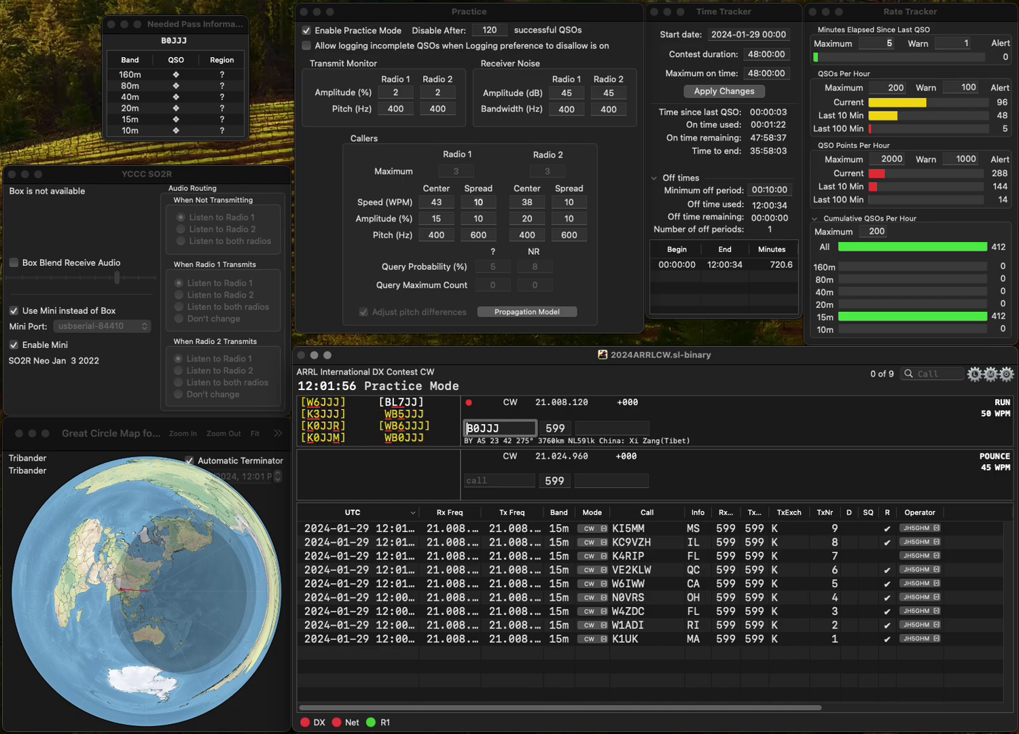
pyautogui.press('Home')
pyautogui.write('W')
pyautogui.press('Tab')
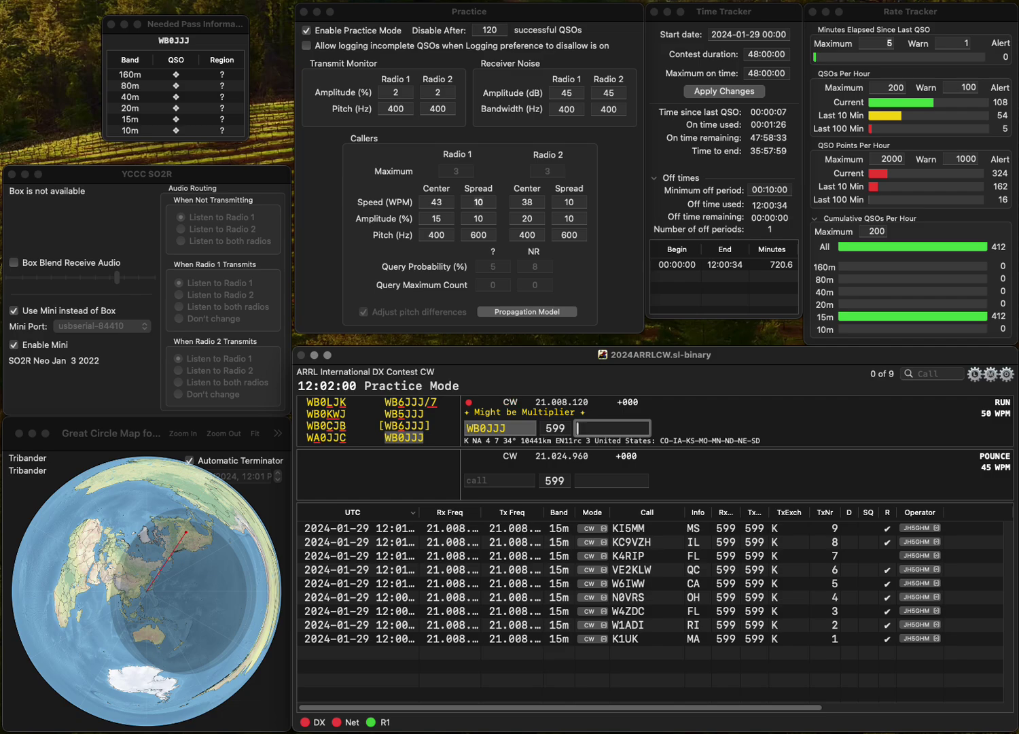
pyautogui.write('IA')
pyautogui.press('Return')
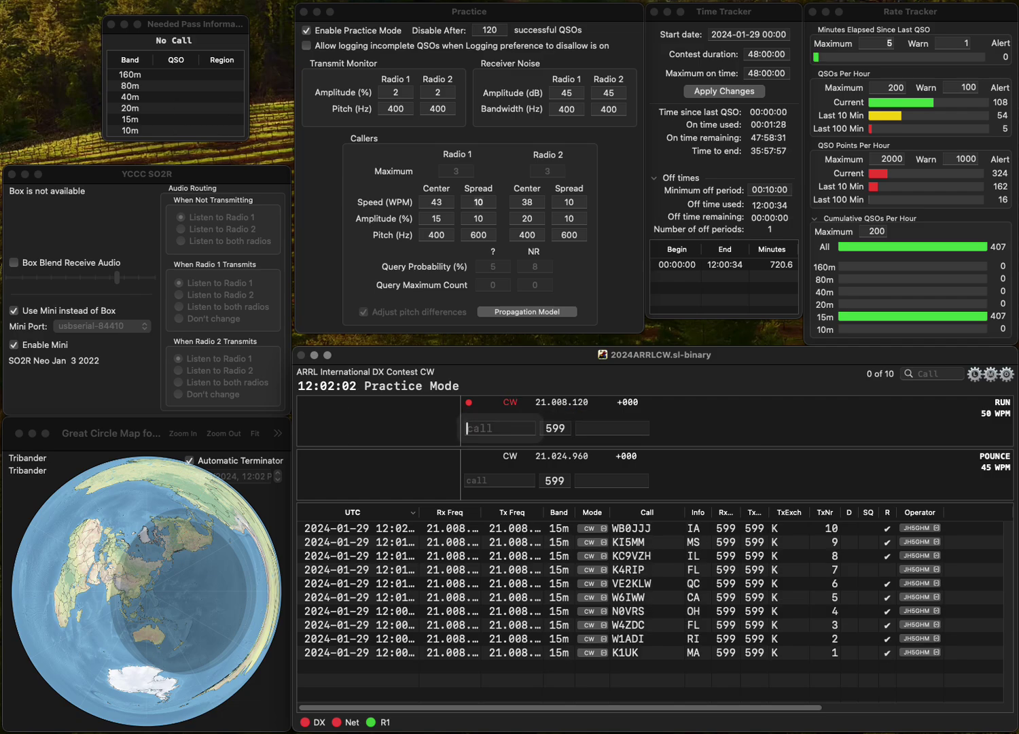
pyautogui.write('K')
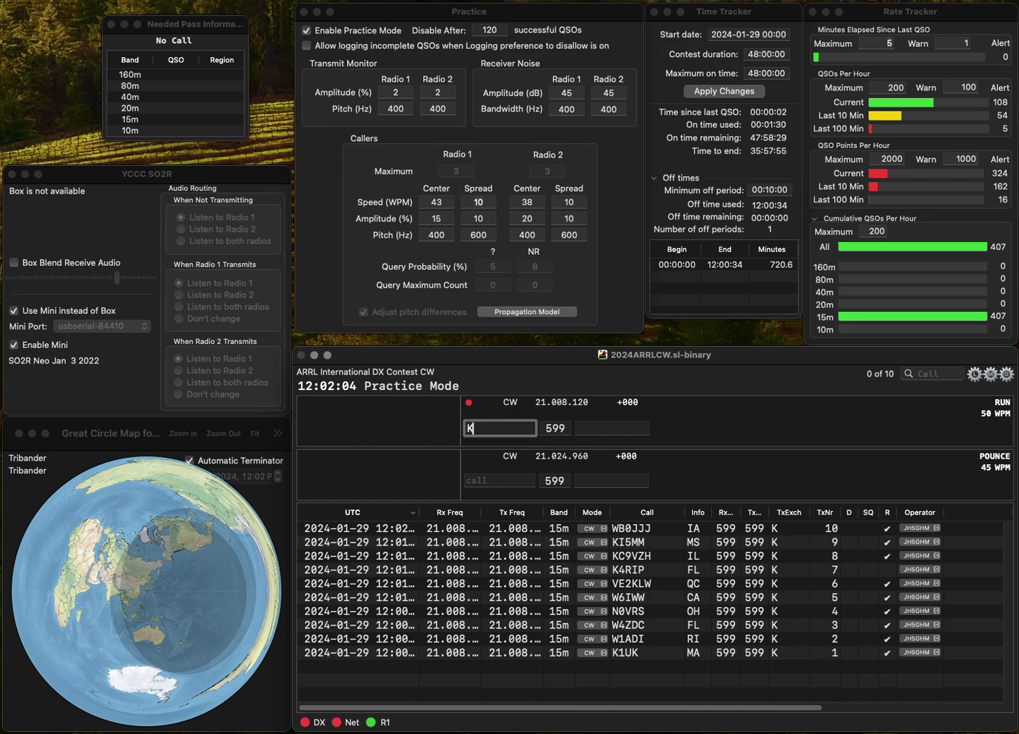
pyautogui.write('IPY')
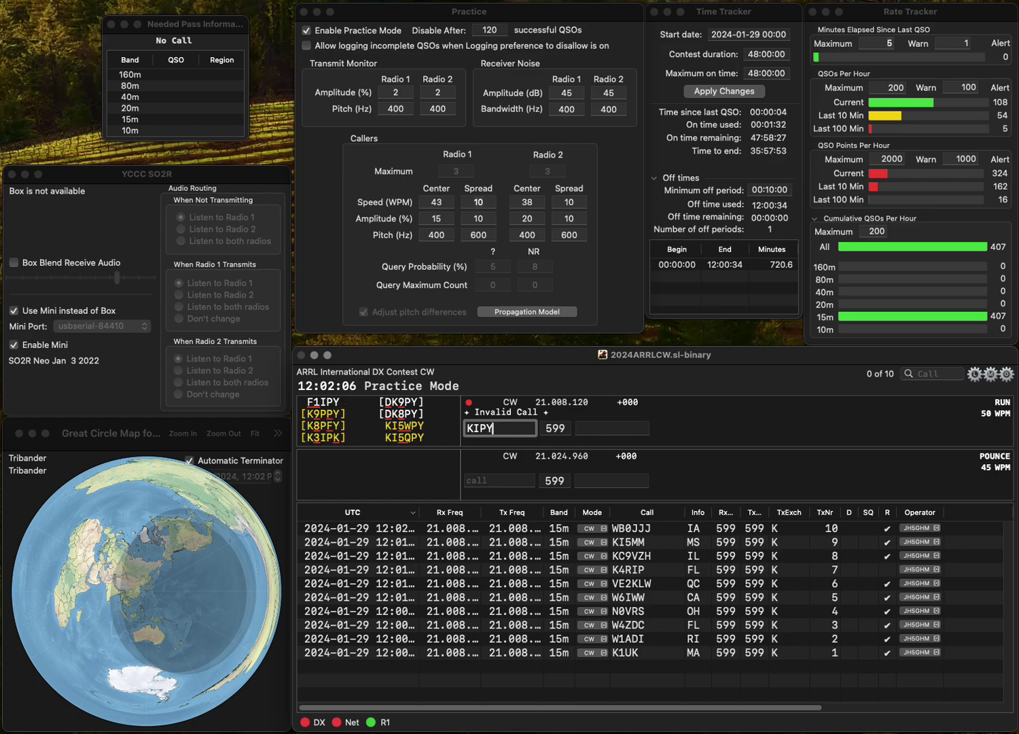
pyautogui.press('BackSpace')
pyautogui.press('BackSpace')
pyautogui.write('5PY')
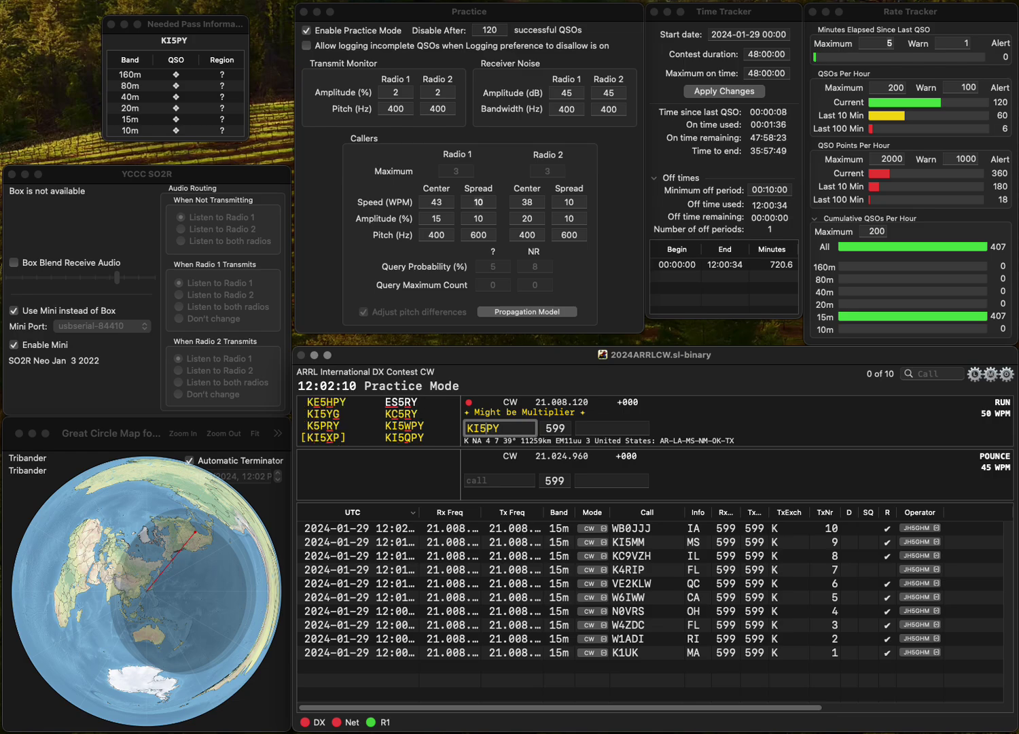
pyautogui.write('W')
pyautogui.press('Tab')
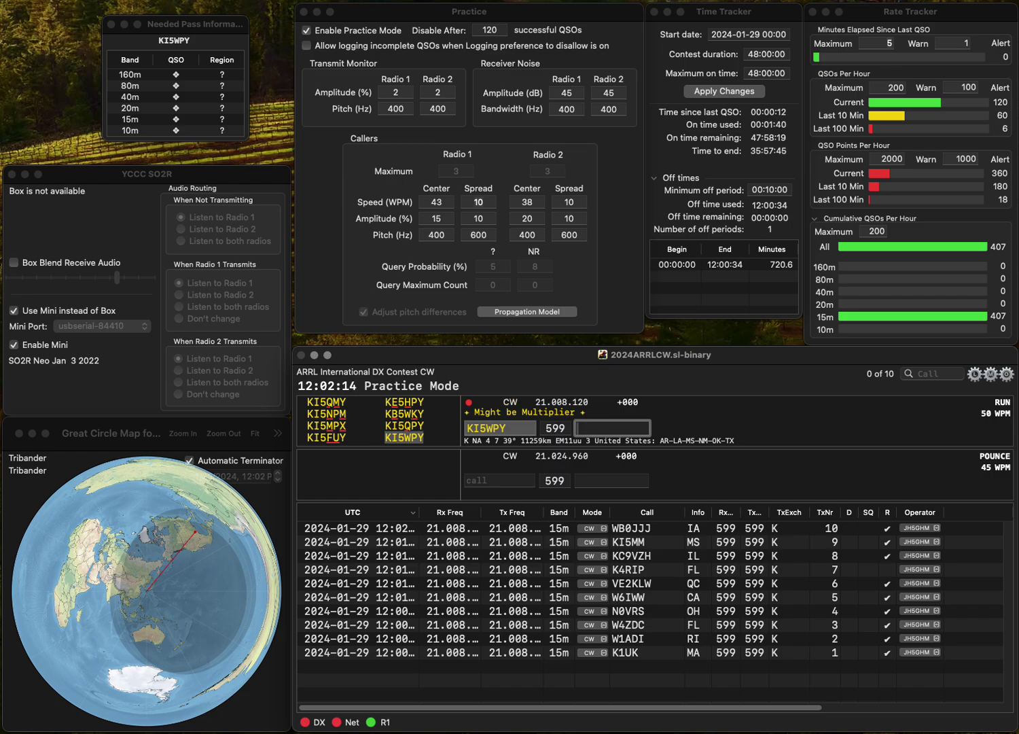
pyautogui.write('LA')
pyautogui.press('Return')
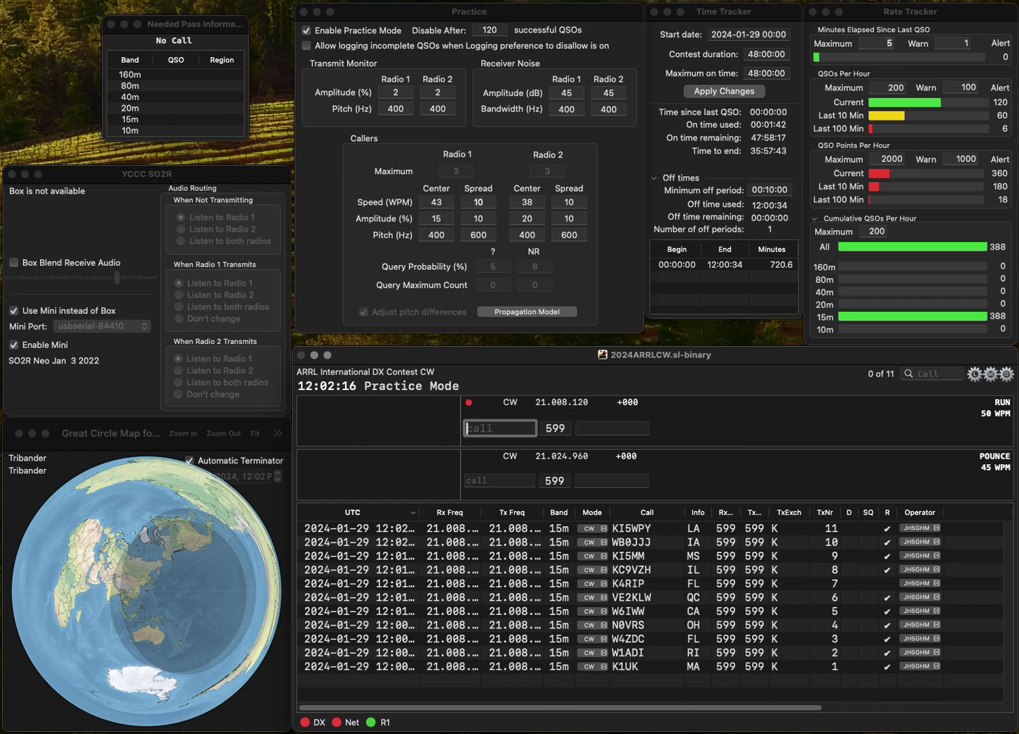
# Log a contact with AD4EB, report 599 and exchange TN, on the run radio
pyautogui.write('AD4EB')
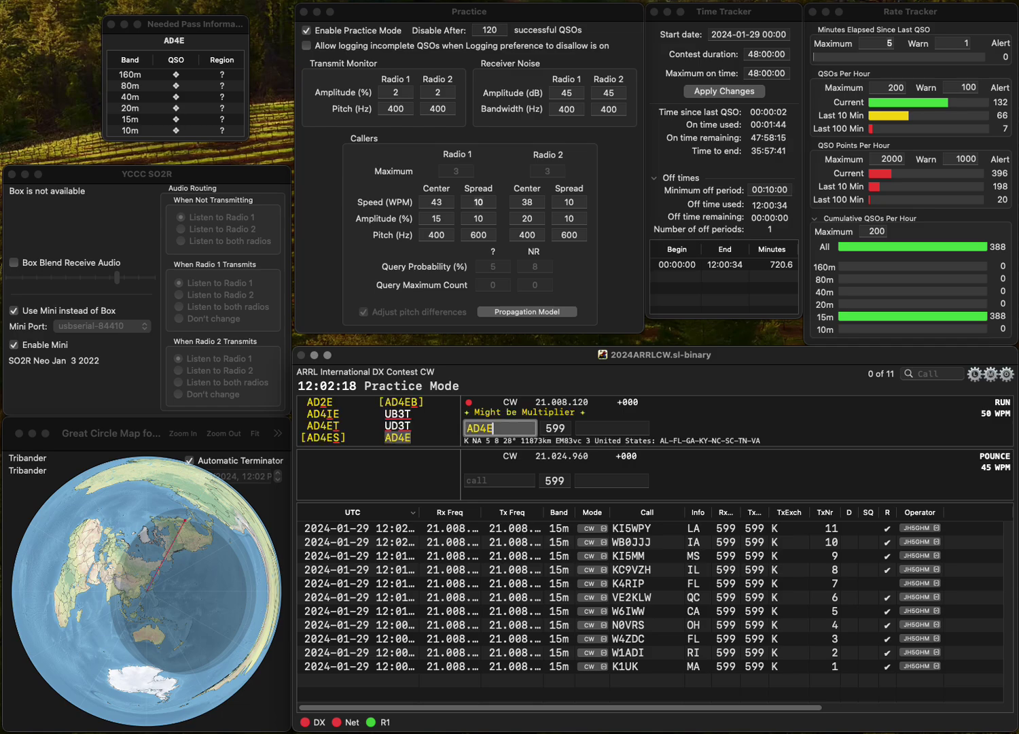
pyautogui.press('space')
pyautogui.write('TN')
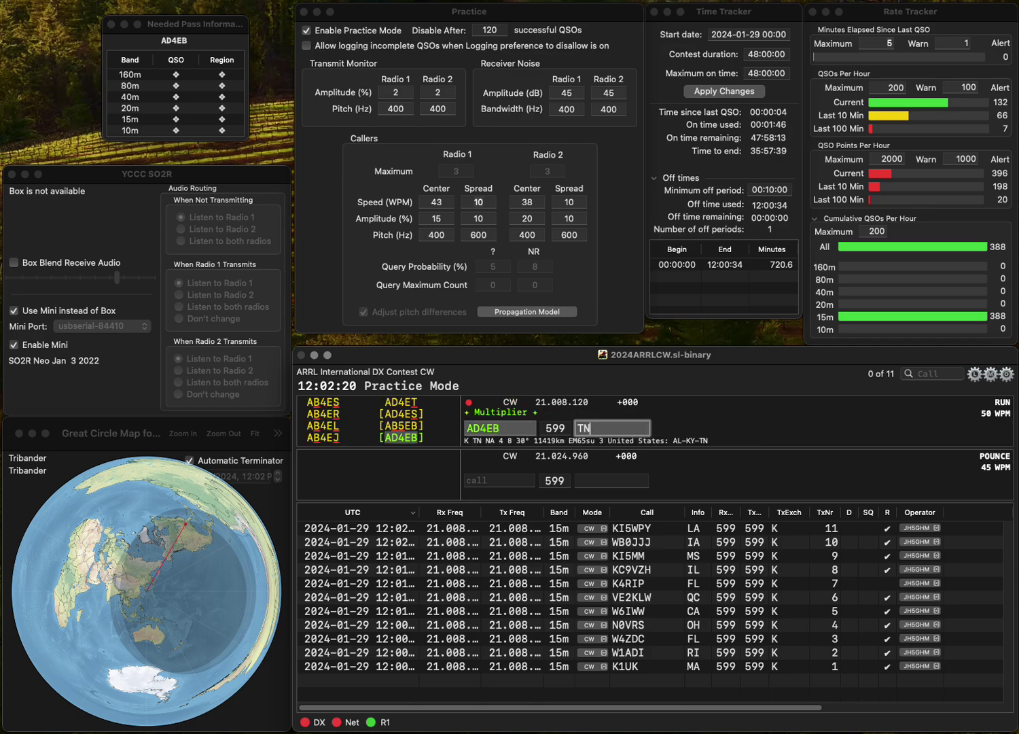
pyautogui.press('Return')
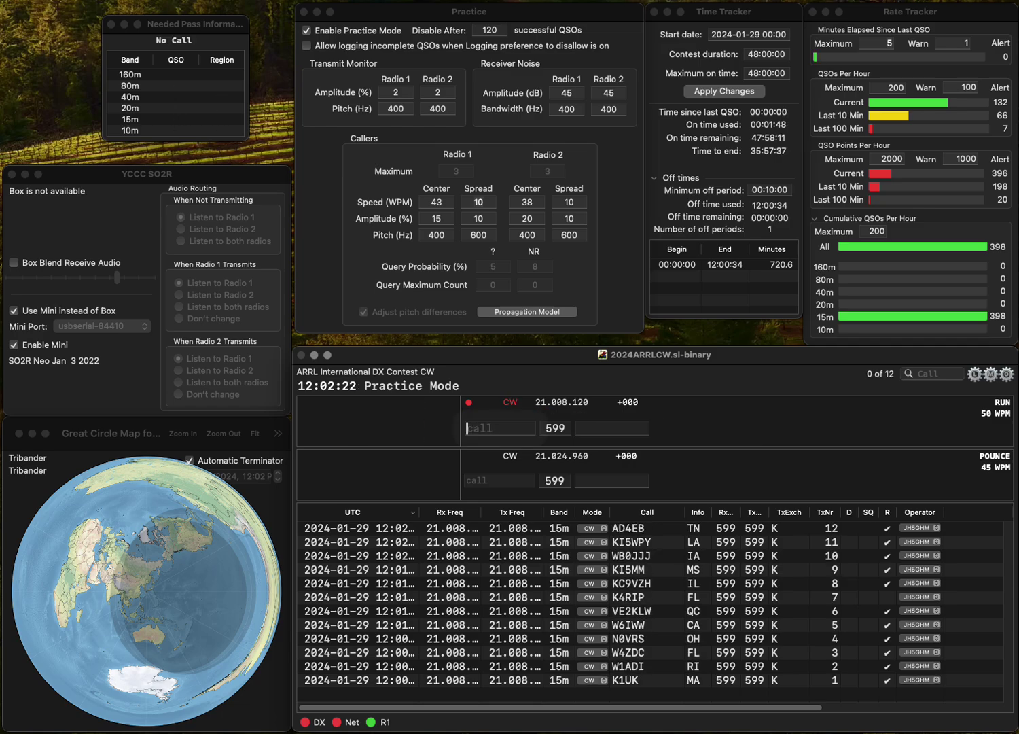
pyautogui.write('W1/CU')
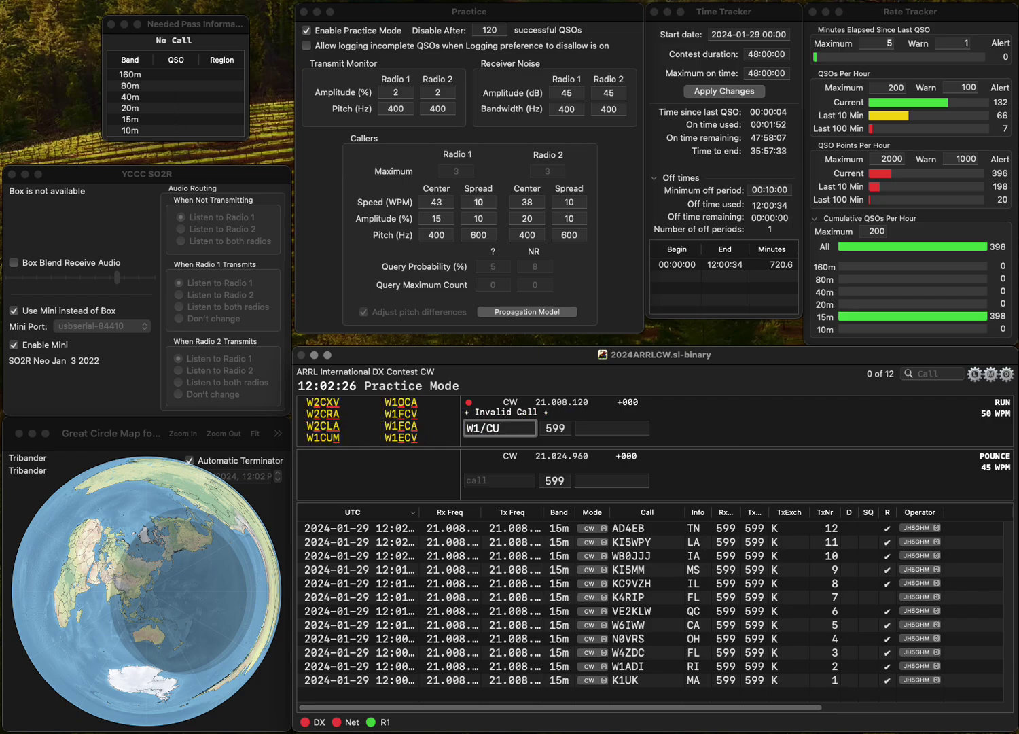
pyautogui.press('BackSpace')
pyautogui.press('BackSpace')
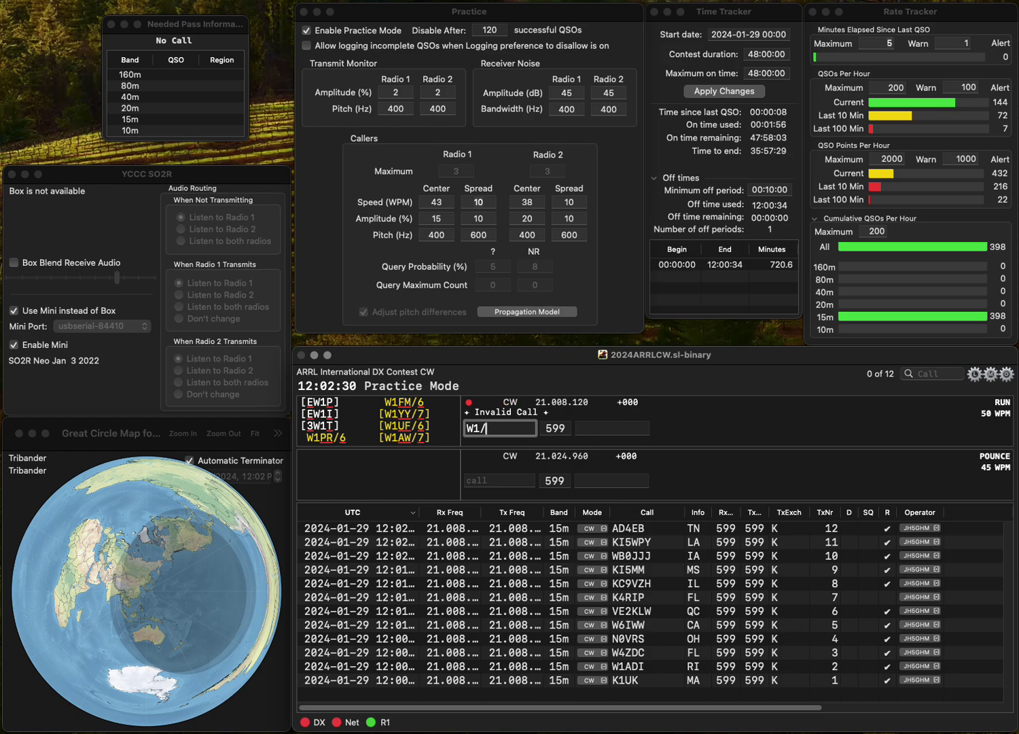
pyautogui.write('LU9ESD')
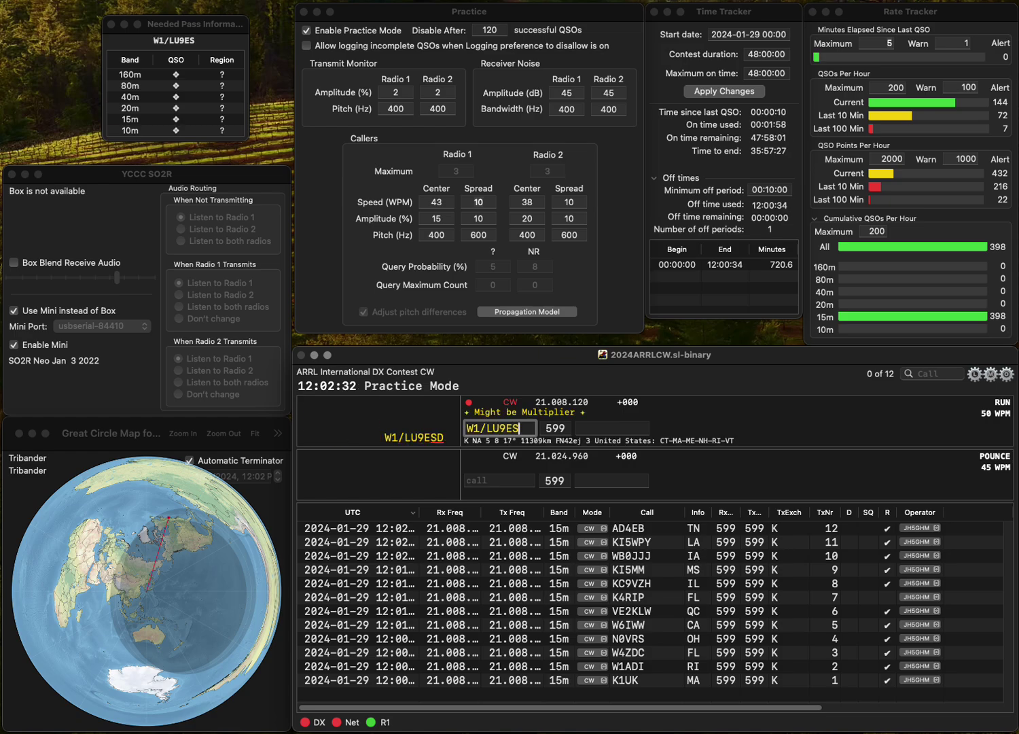
pyautogui.press('Return')
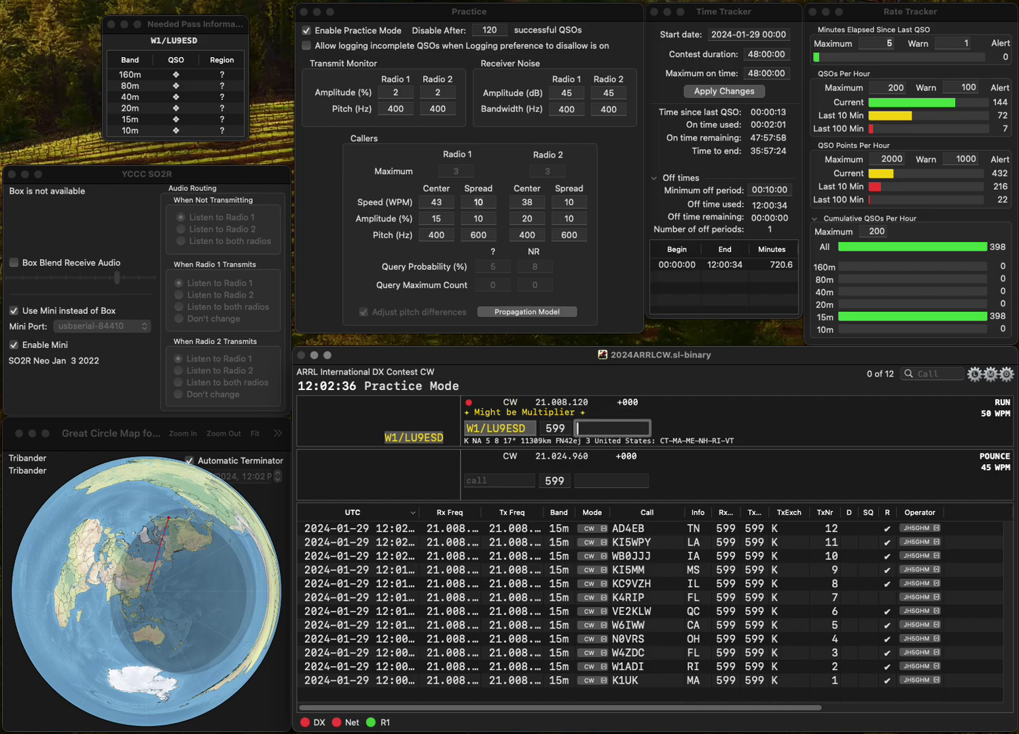
pyautogui.write('CT')
pyautogui.press('Return')
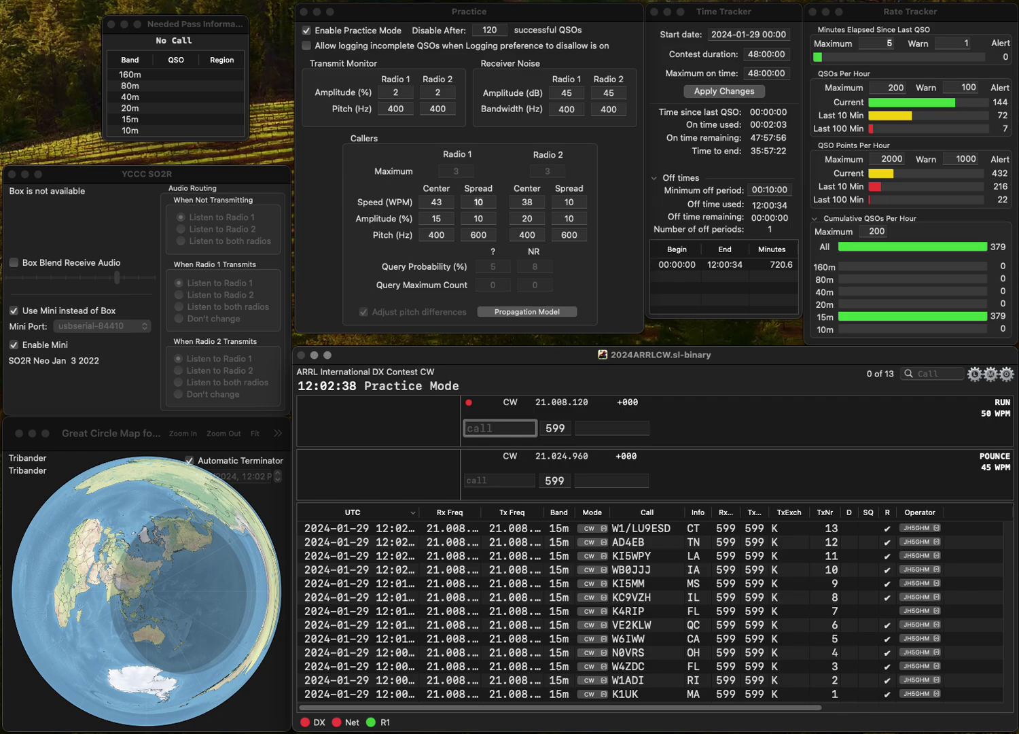
pyautogui.write('W3C')
pyautogui.press('BackSpace')
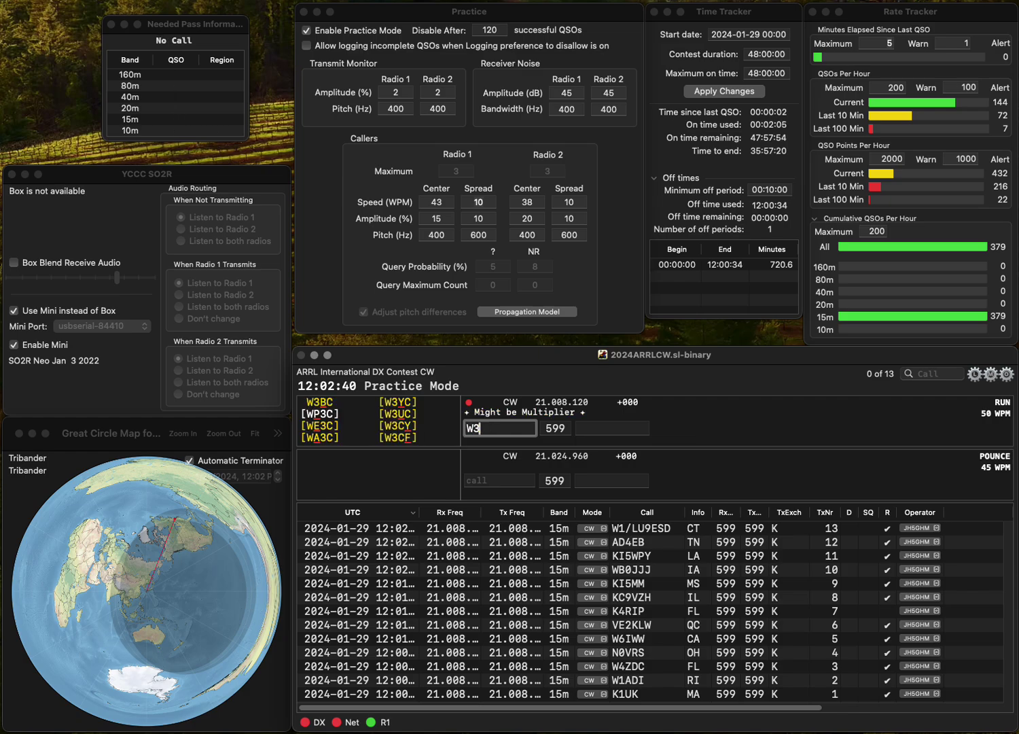
pyautogui.write('KR')
pyautogui.press('Return')
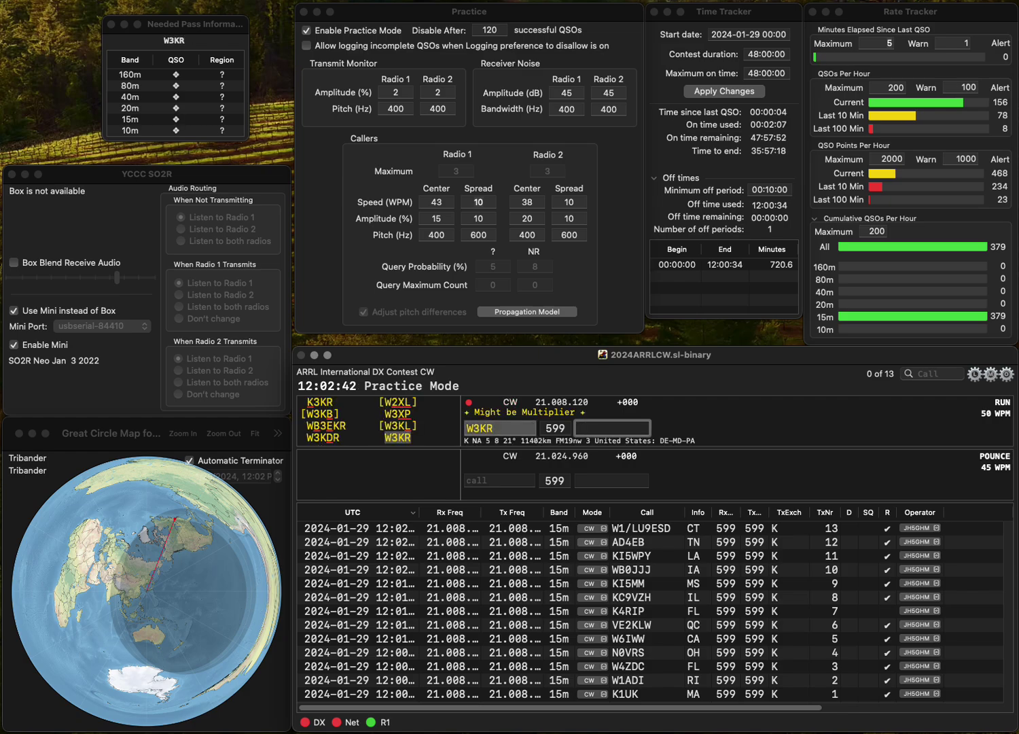
pyautogui.write('PA')
pyautogui.press('Return')
# Log a contact with N7TK, report 599 and exchange WA, on the run radio
pyautogui.write('N')
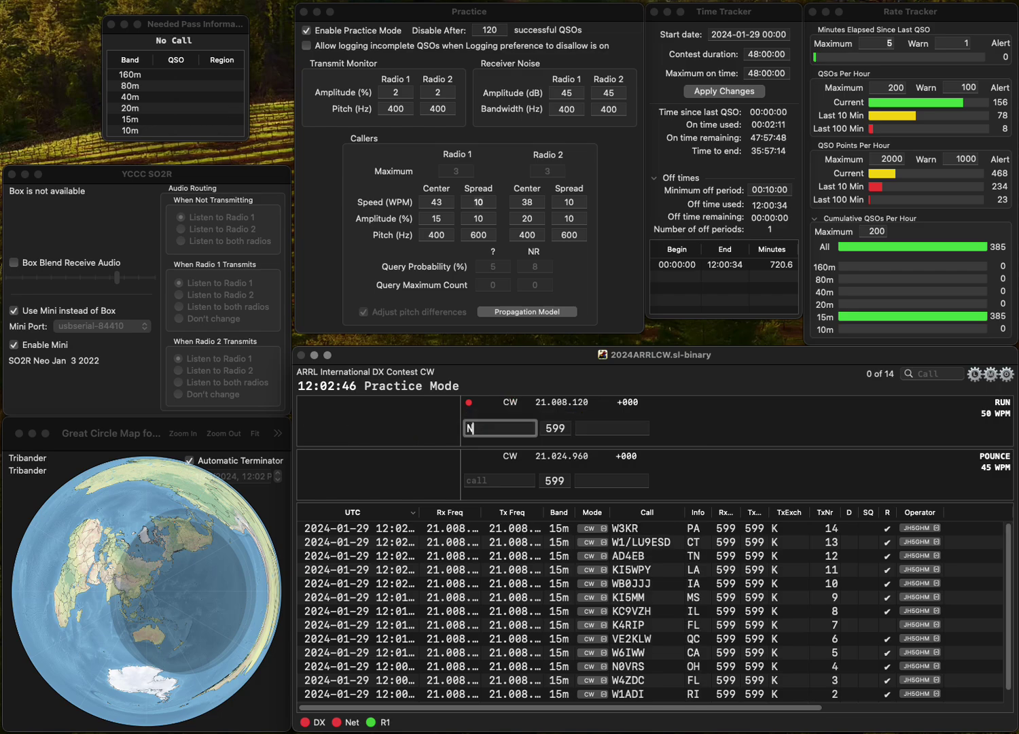
pyautogui.write('7TK')
pyautogui.press('Return')
pyautogui.write('WA')
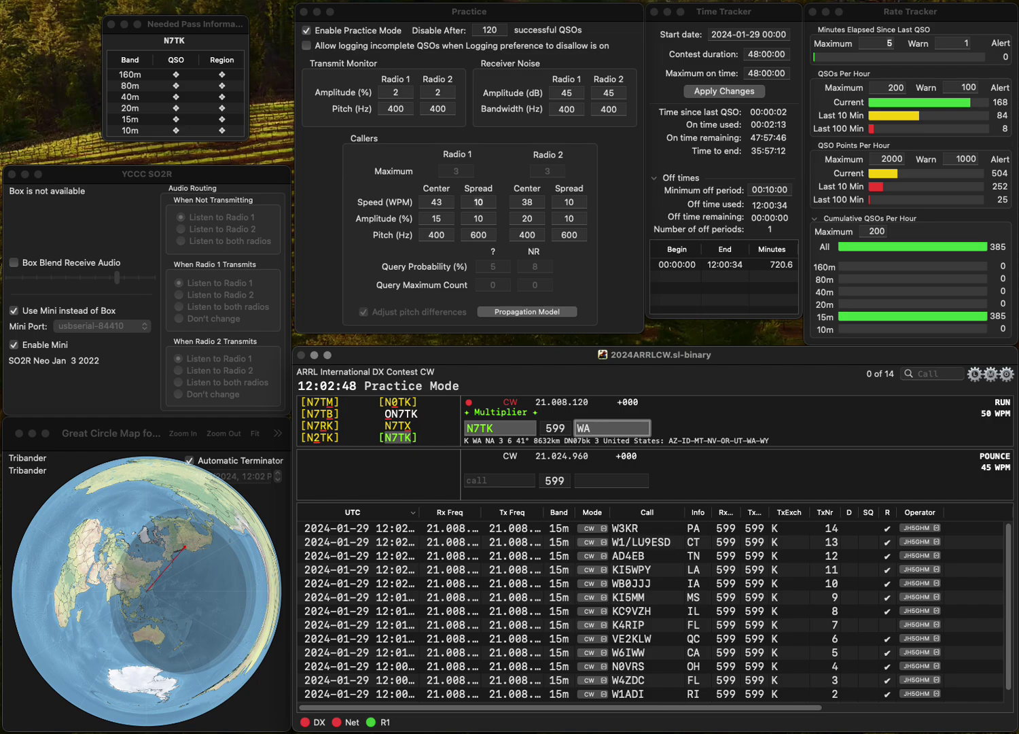
pyautogui.press('Return')
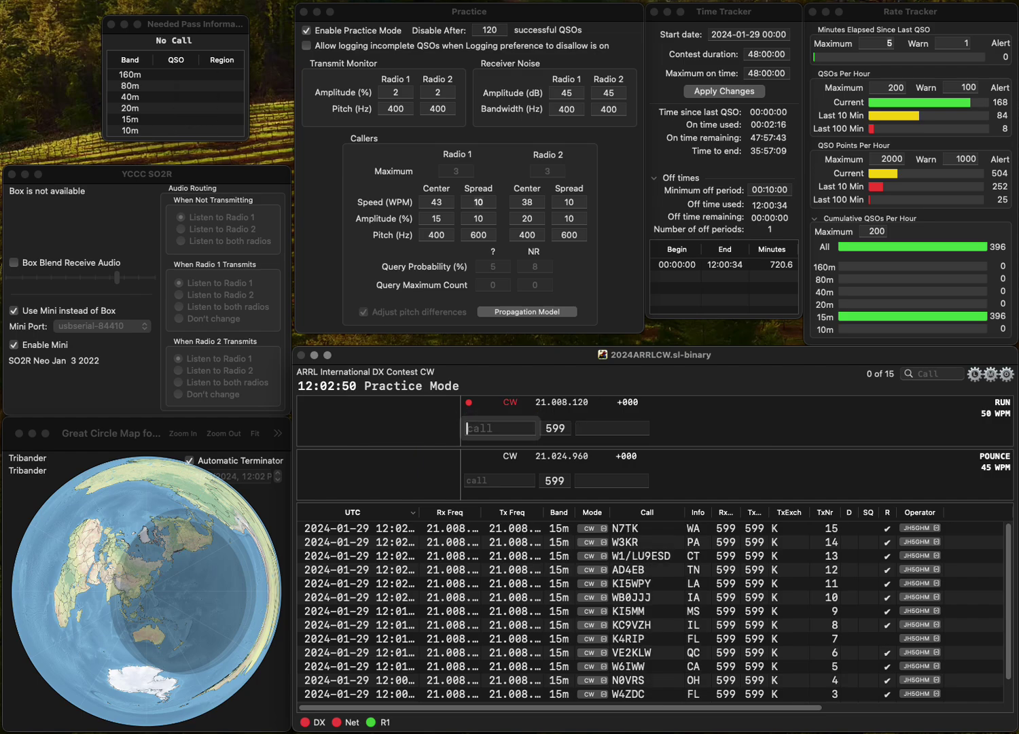
pyautogui.write('WA')
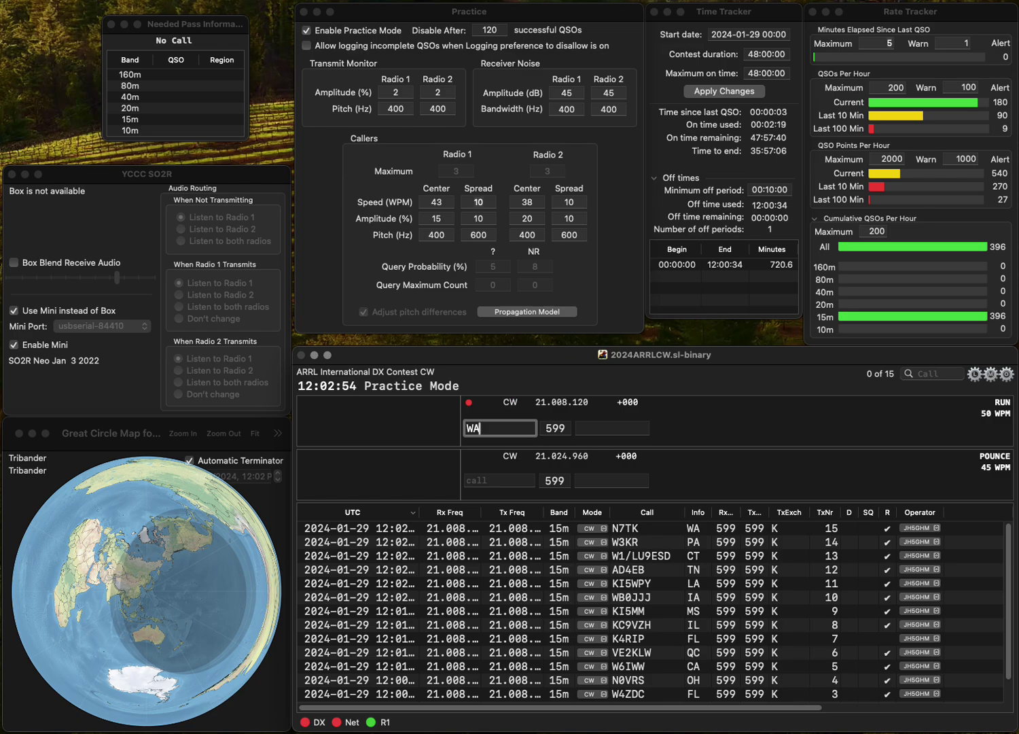
pyautogui.write('1TFF')
pyautogui.press('Return')
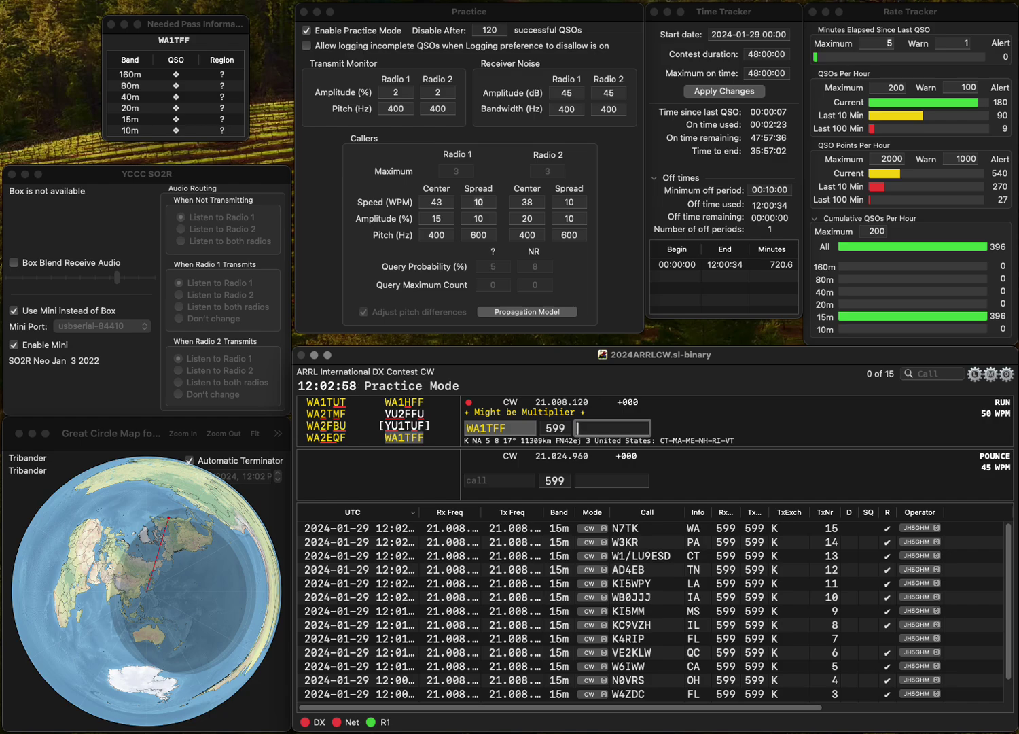
pyautogui.press('Return')
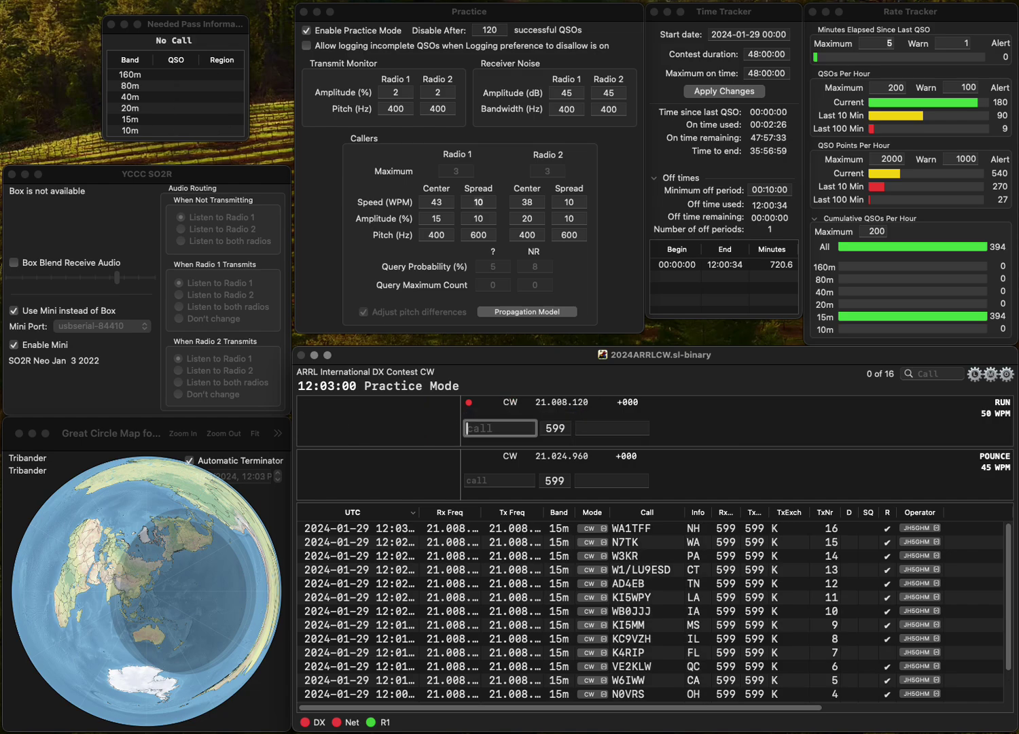
pyautogui.write('KJ')
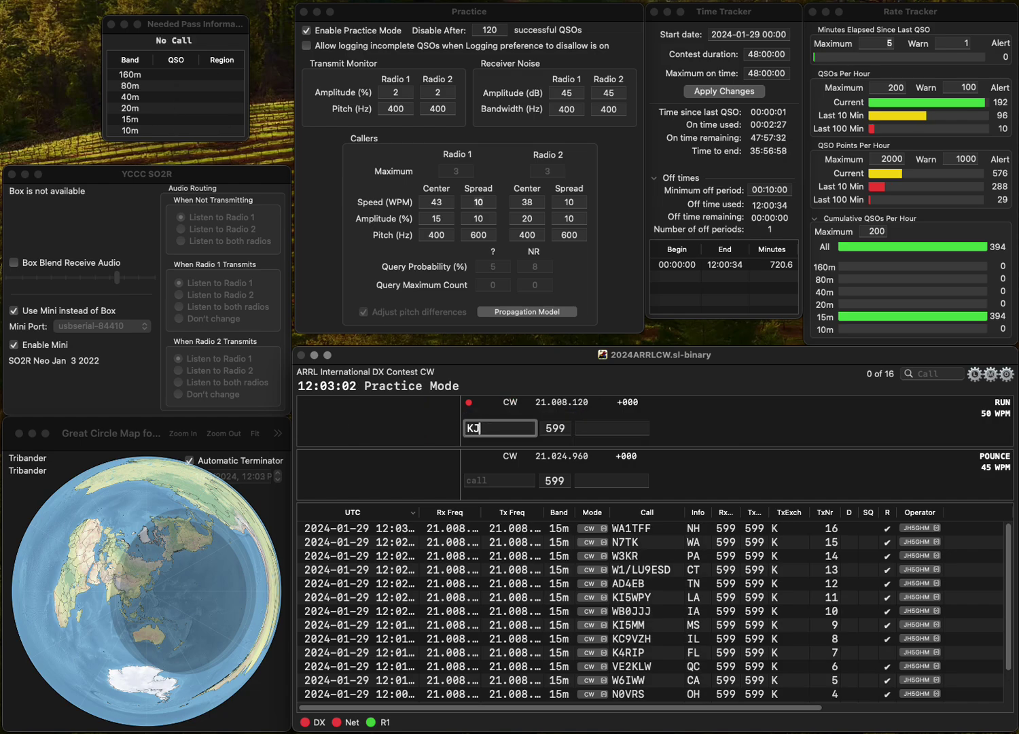
pyautogui.write('MZ4MZ')
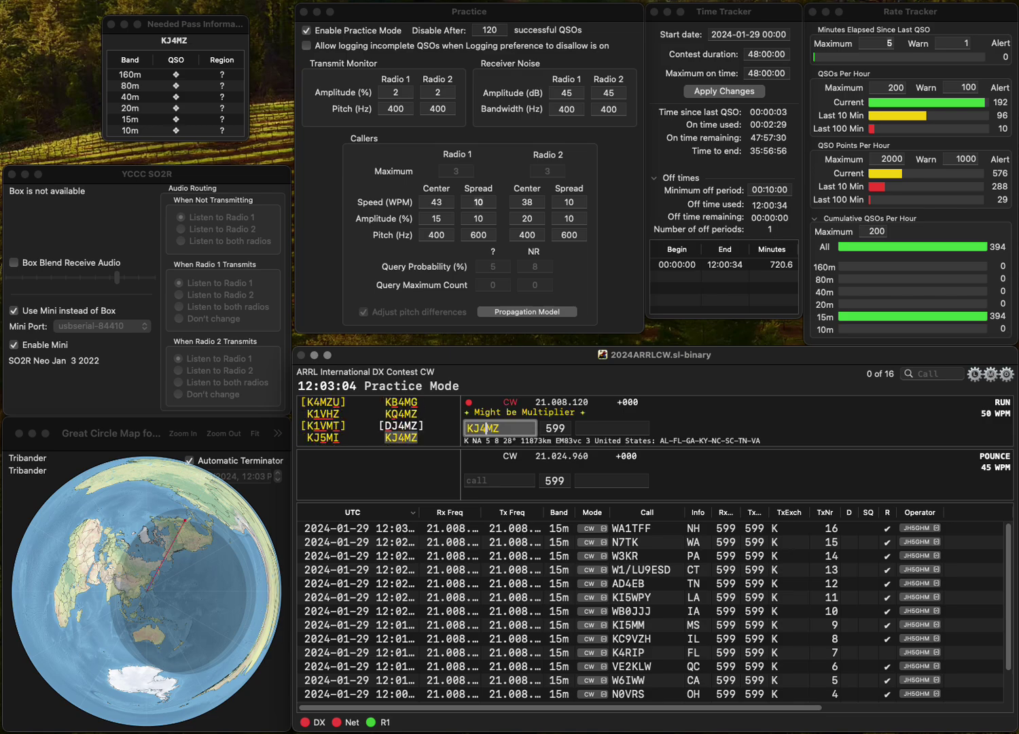
pyautogui.press('Return')
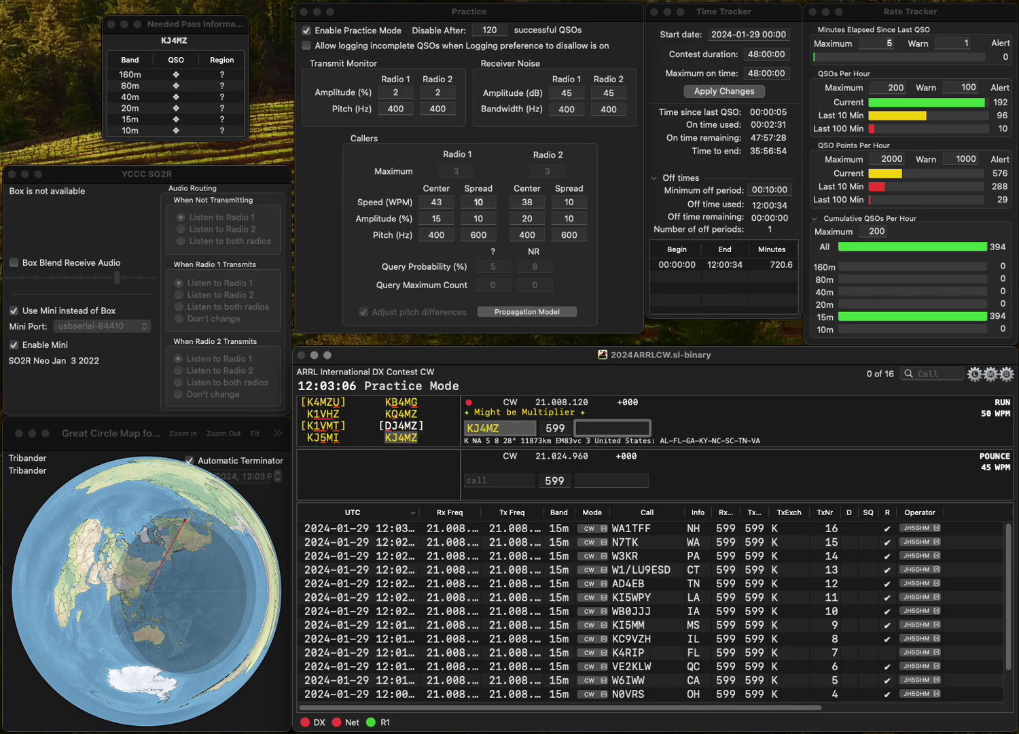
pyautogui.write('SC')
pyautogui.press('Return')
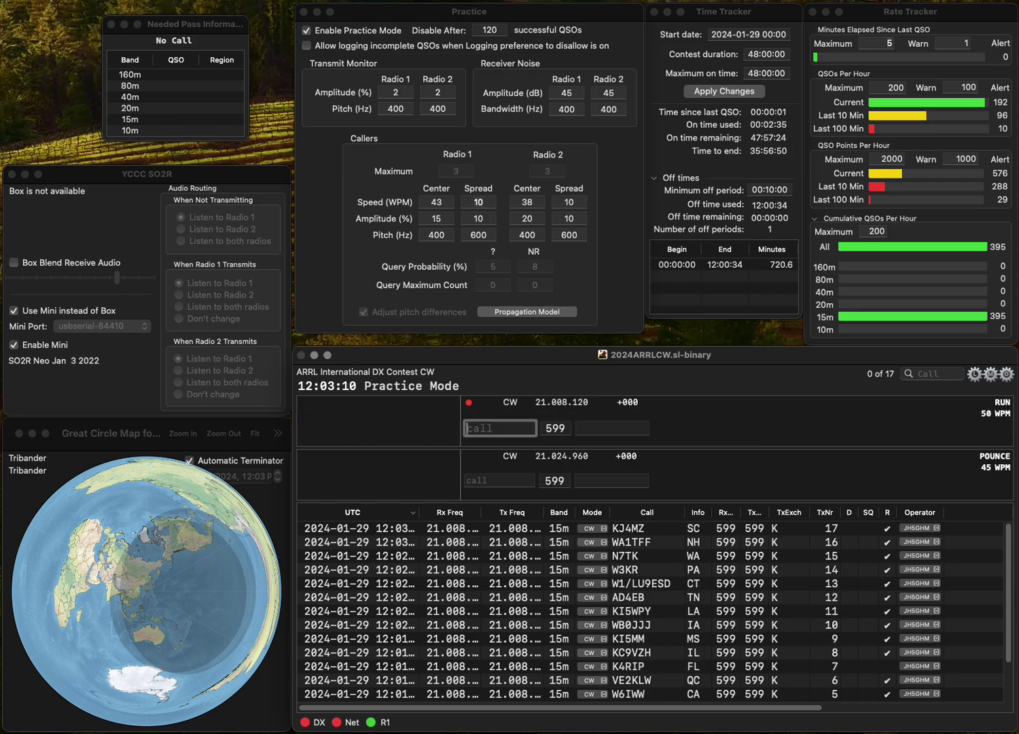
# Log a contact with W6YI, report 599 and exchange CA, on the run radio
pyautogui.write('W6YI')
pyautogui.press('space')
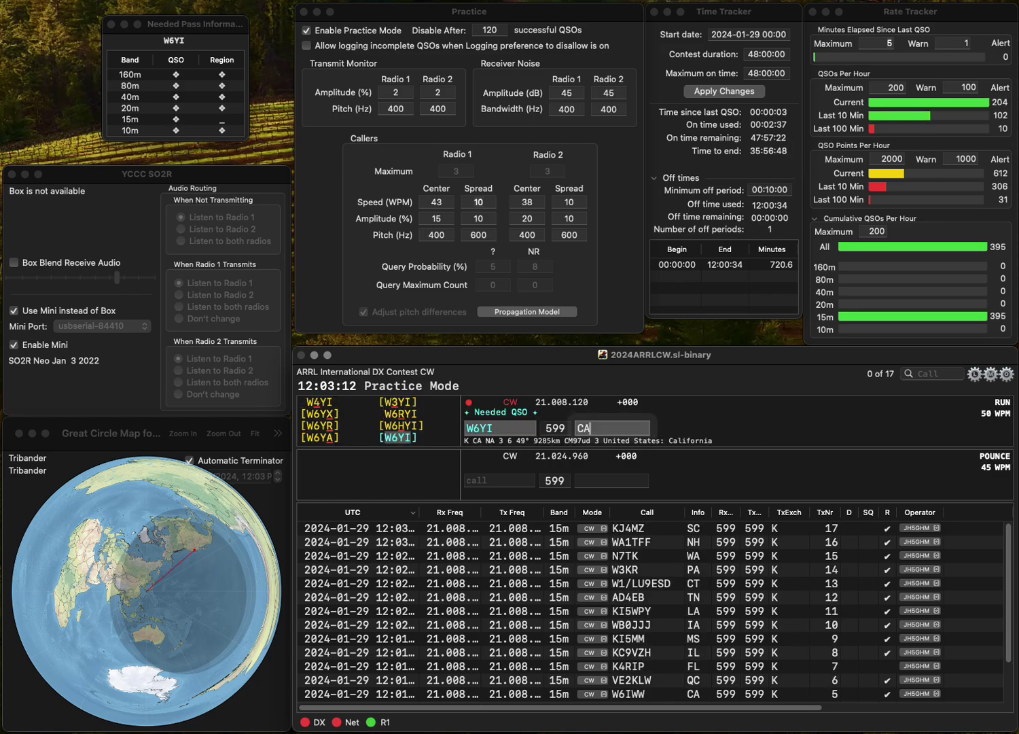
pyautogui.write('CA')
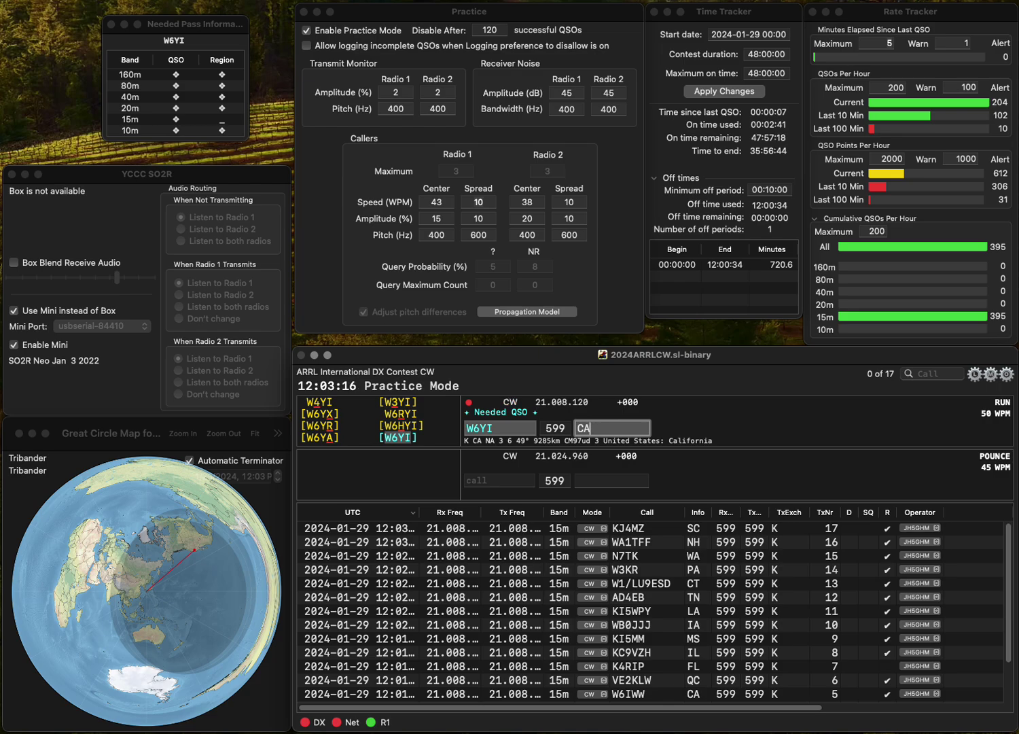
pyautogui.press('Return')
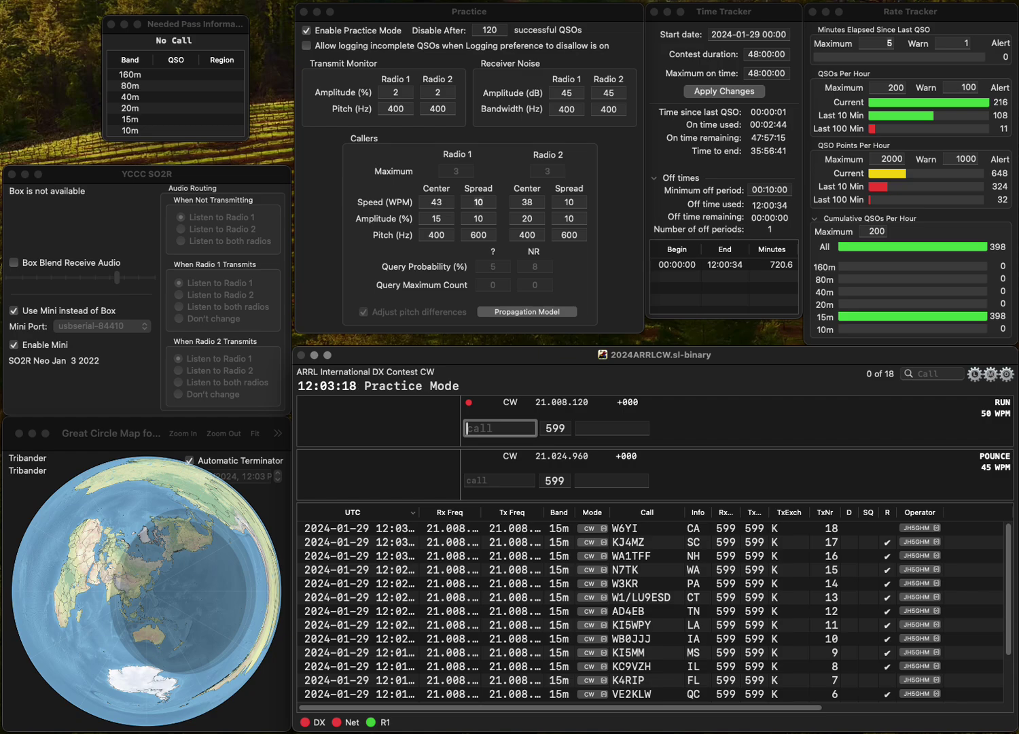
pyautogui.write('AA1IA')
pyautogui.press('space')
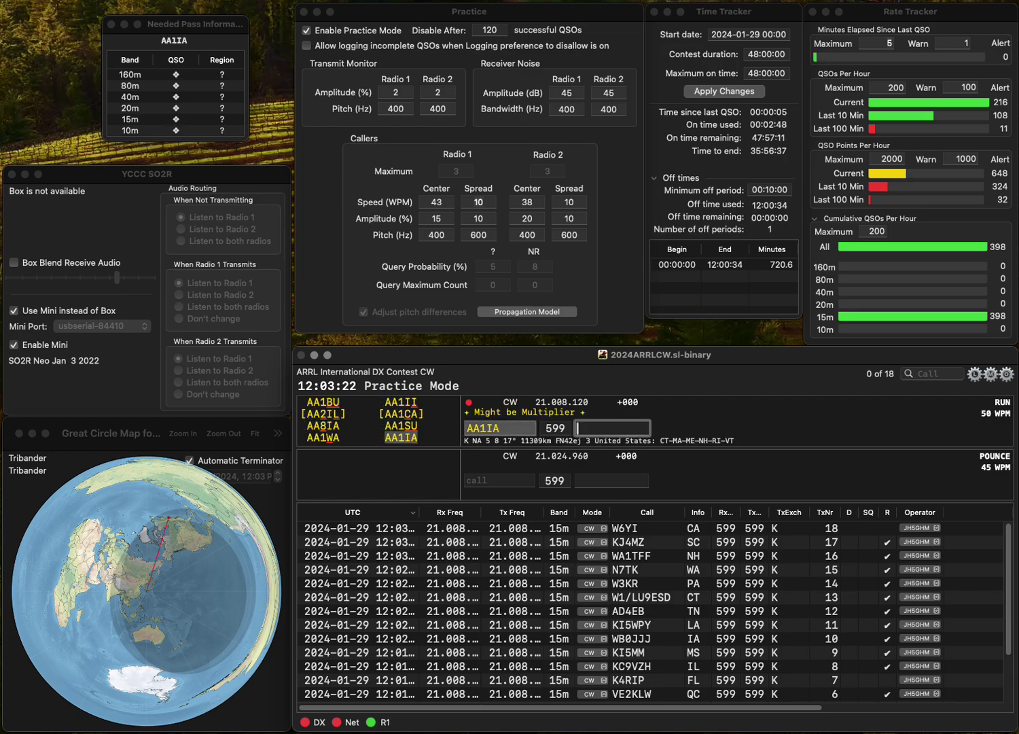
pyautogui.press('Return')
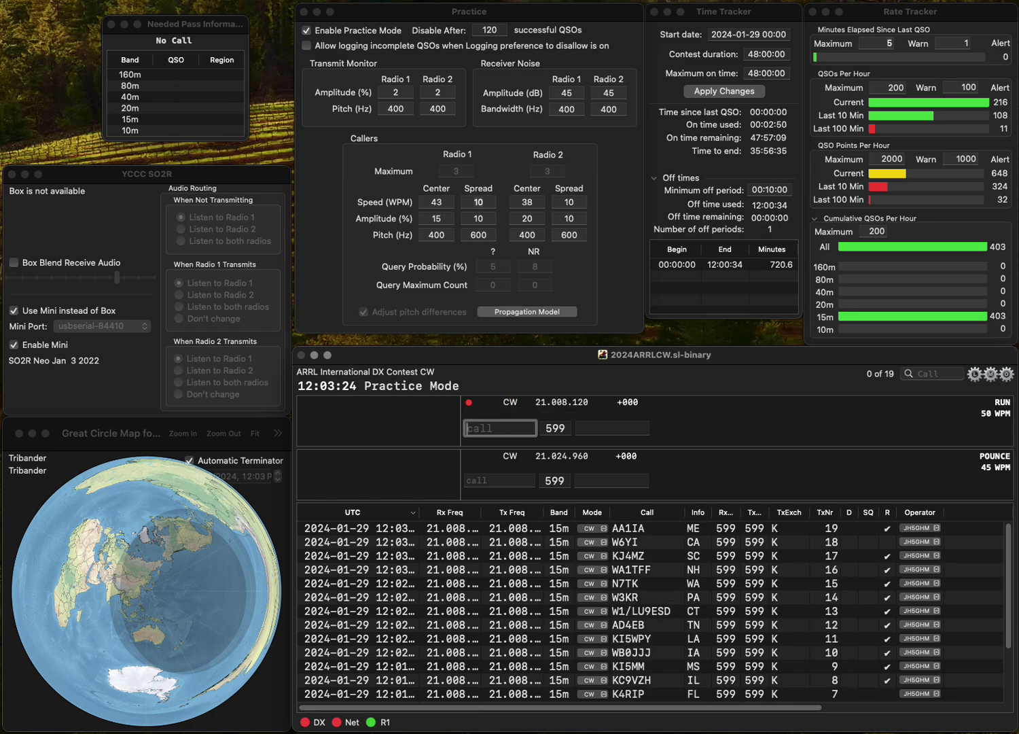
pyautogui.write('KJ4J')
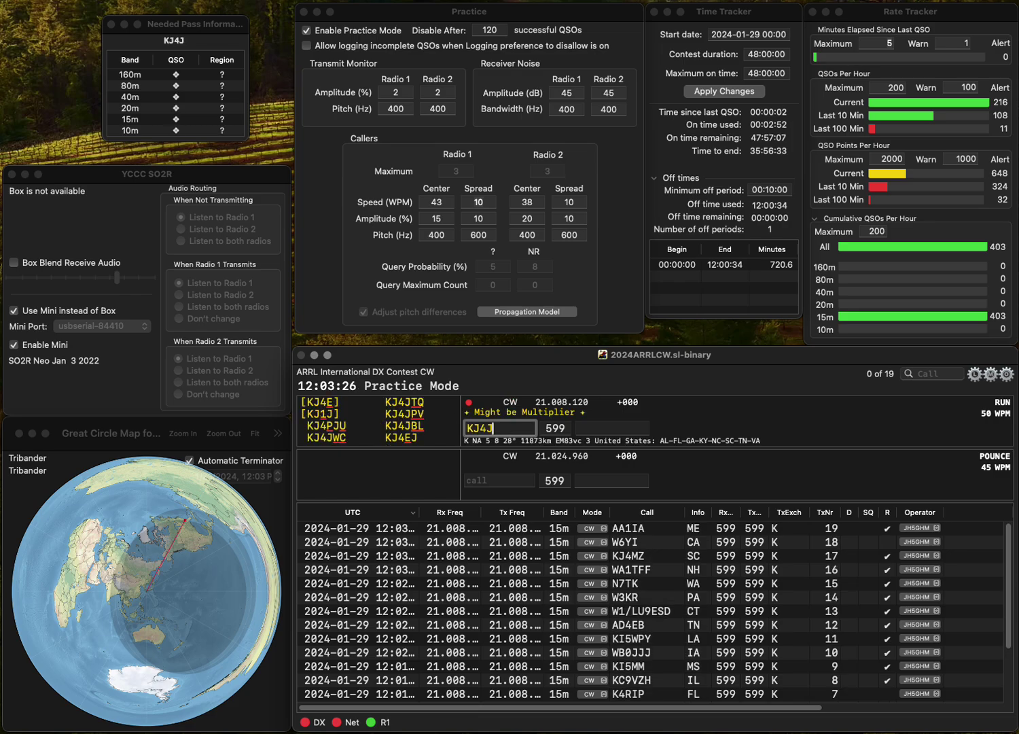
pyautogui.write('PV')
pyautogui.press('Return')
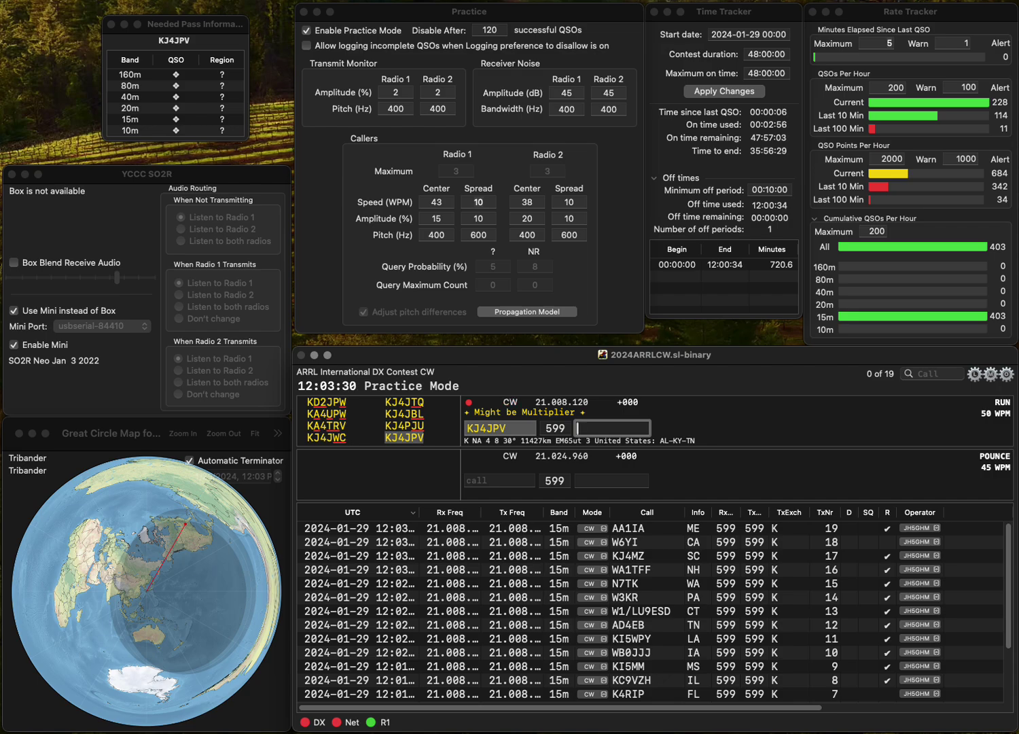
pyautogui.press('Return')
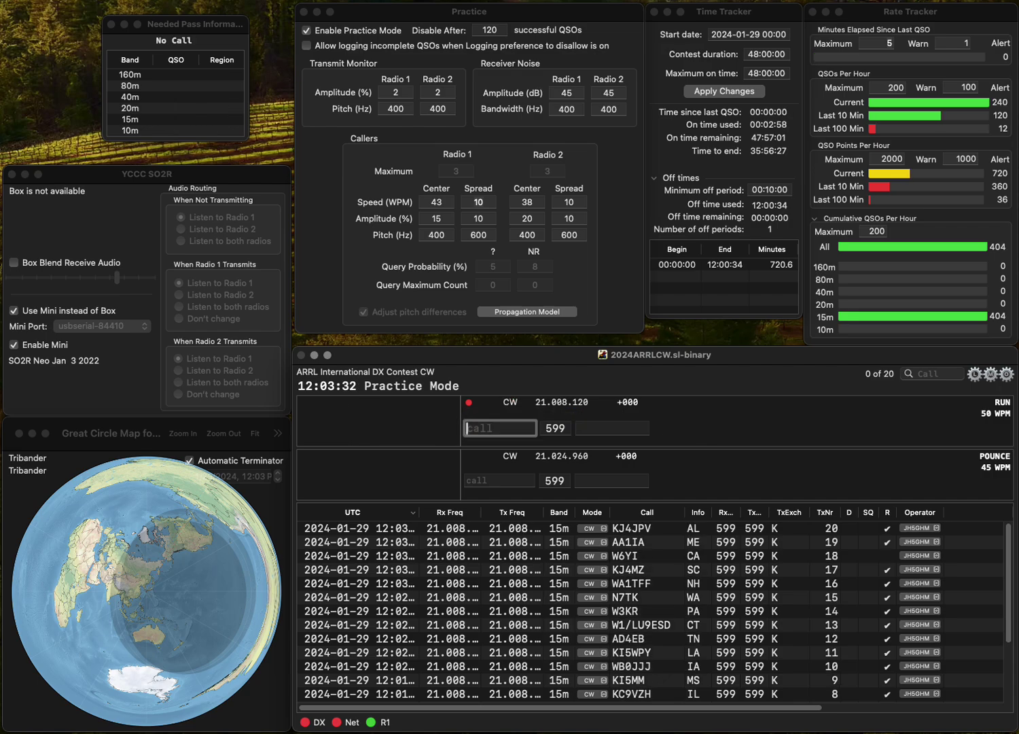
# Log a contact with AA6G, report 599 and exchange CA, on the run radio
pyautogui.write('AA6G')
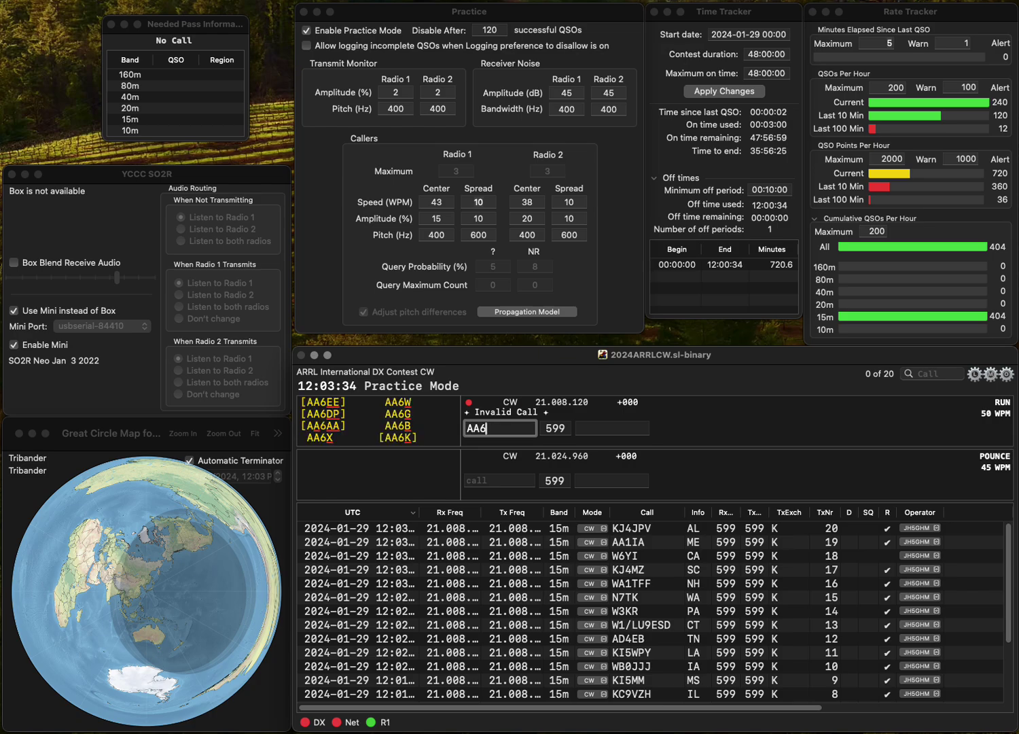
pyautogui.press('Return')
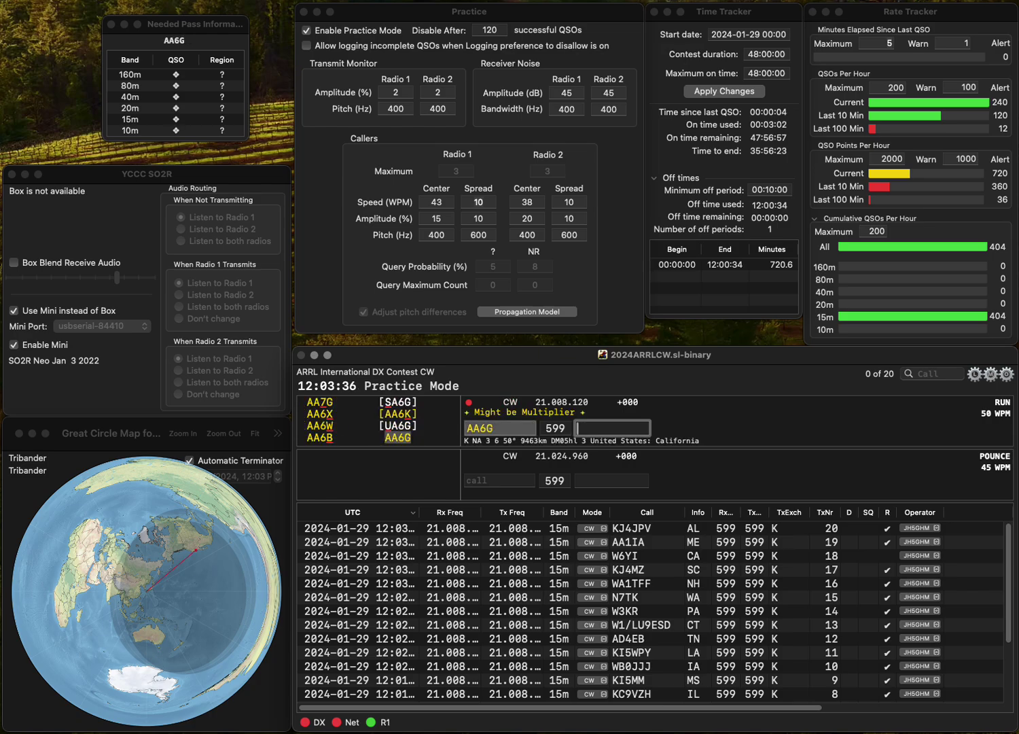
pyautogui.write('CA')
pyautogui.press('Return')
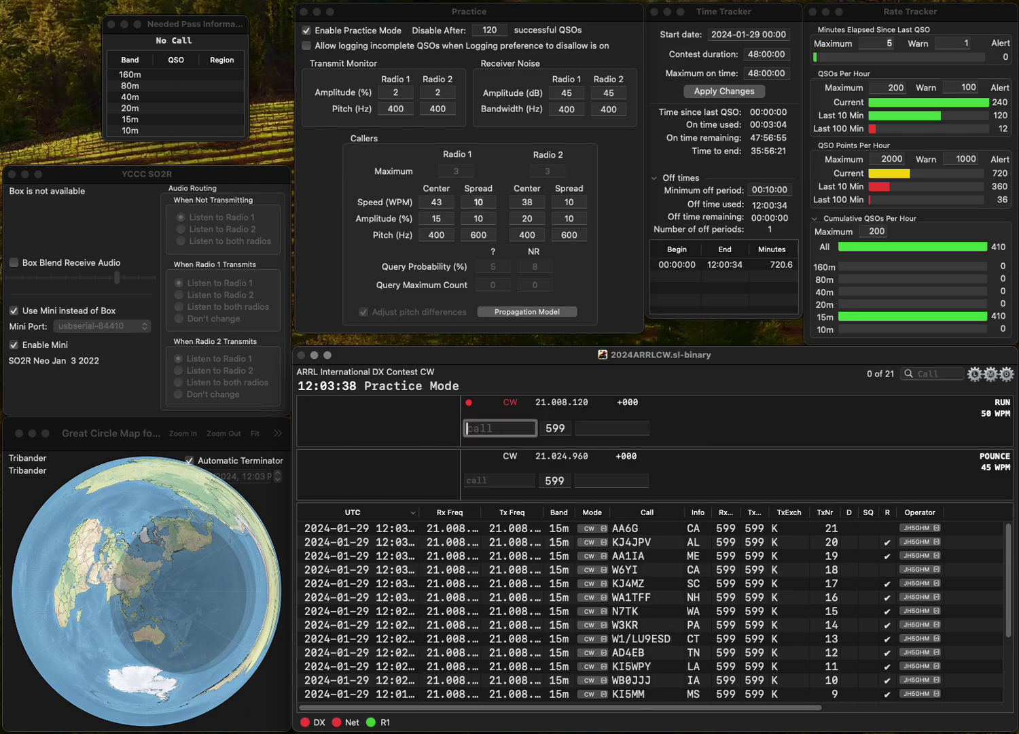
pyautogui.write('W5R')
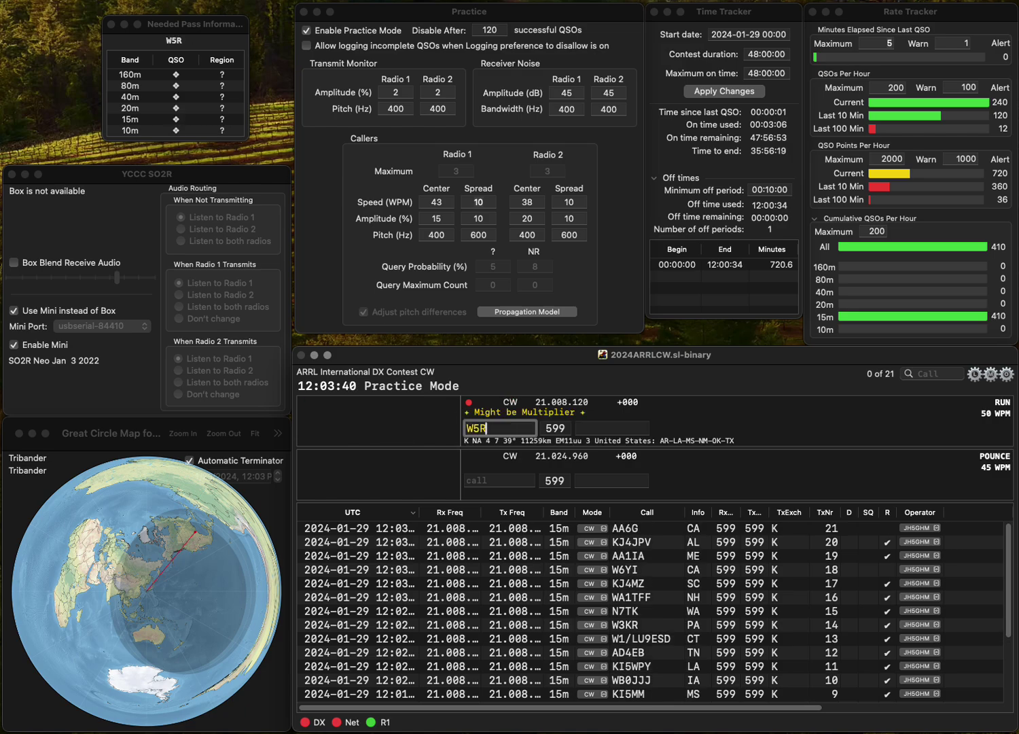
pyautogui.write('Q')
pyautogui.press('Return')
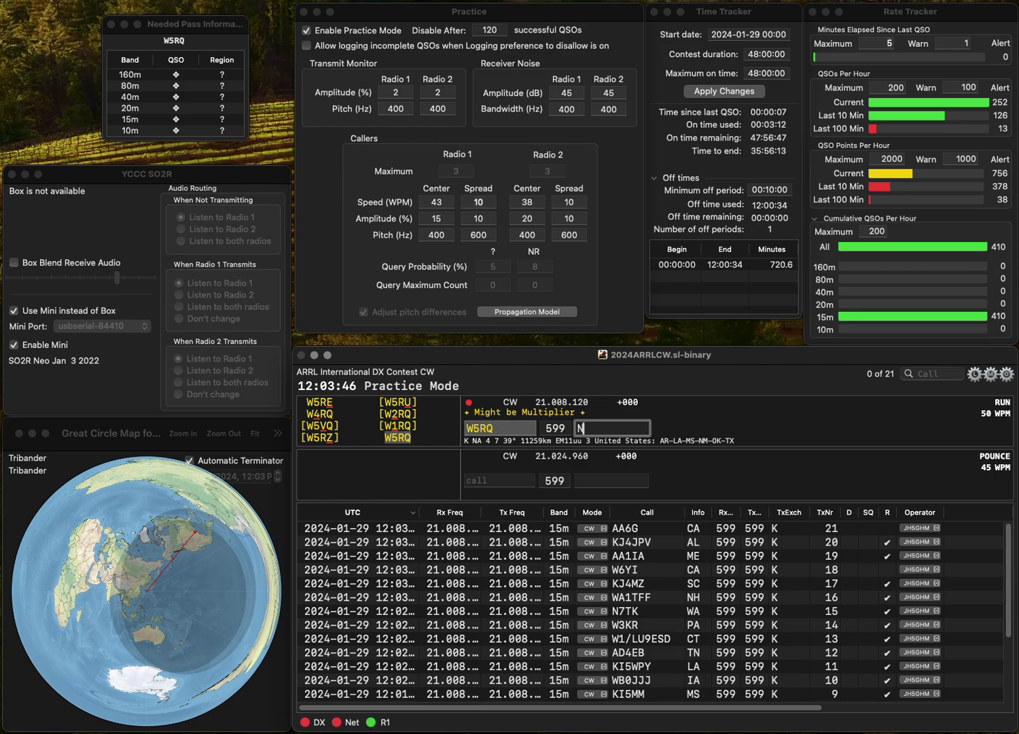
pyautogui.press('Return')
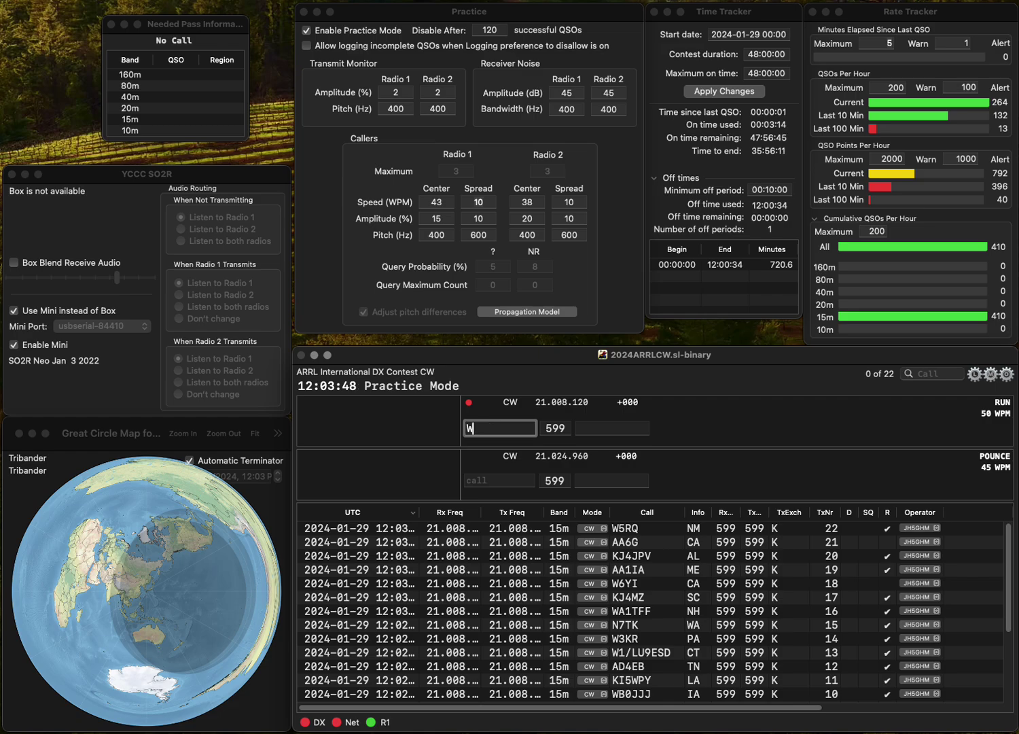
pyautogui.write('WG4K')
pyautogui.click(611, 429)
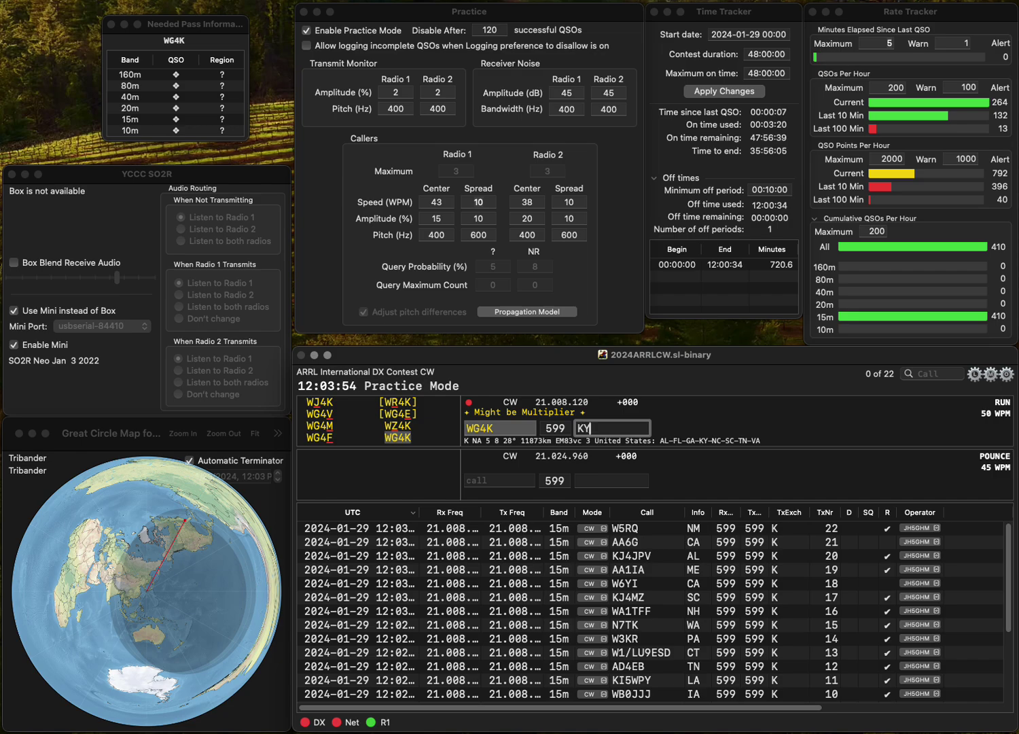
pyautogui.press('Return')
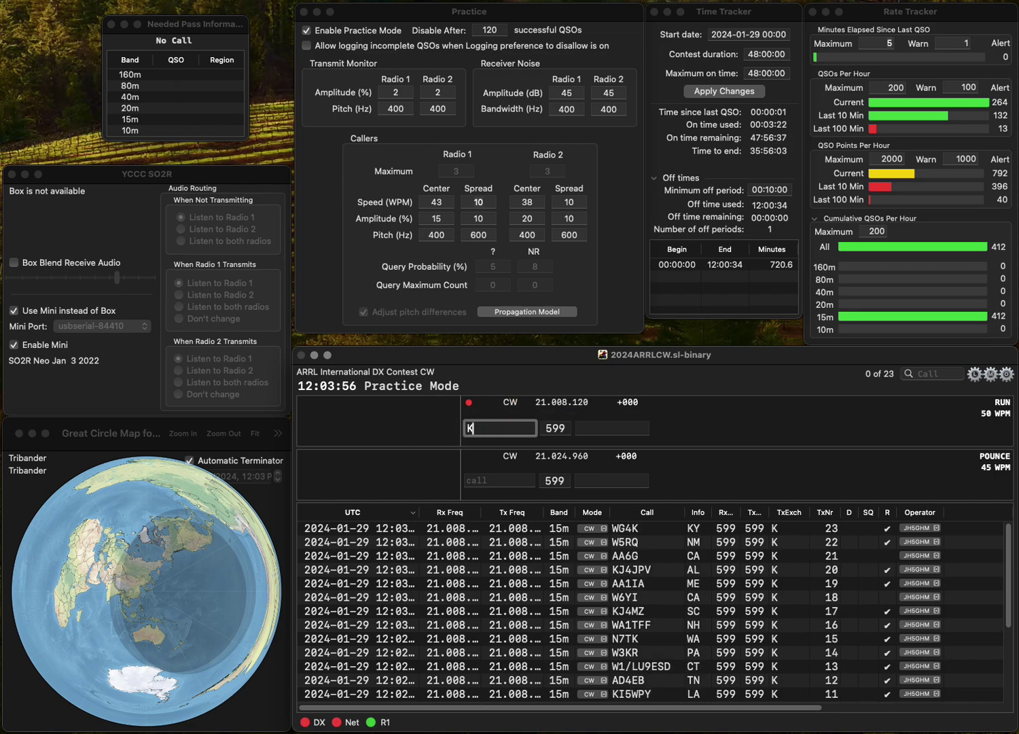
pyautogui.write('KC4AXN')
pyautogui.press('Return')
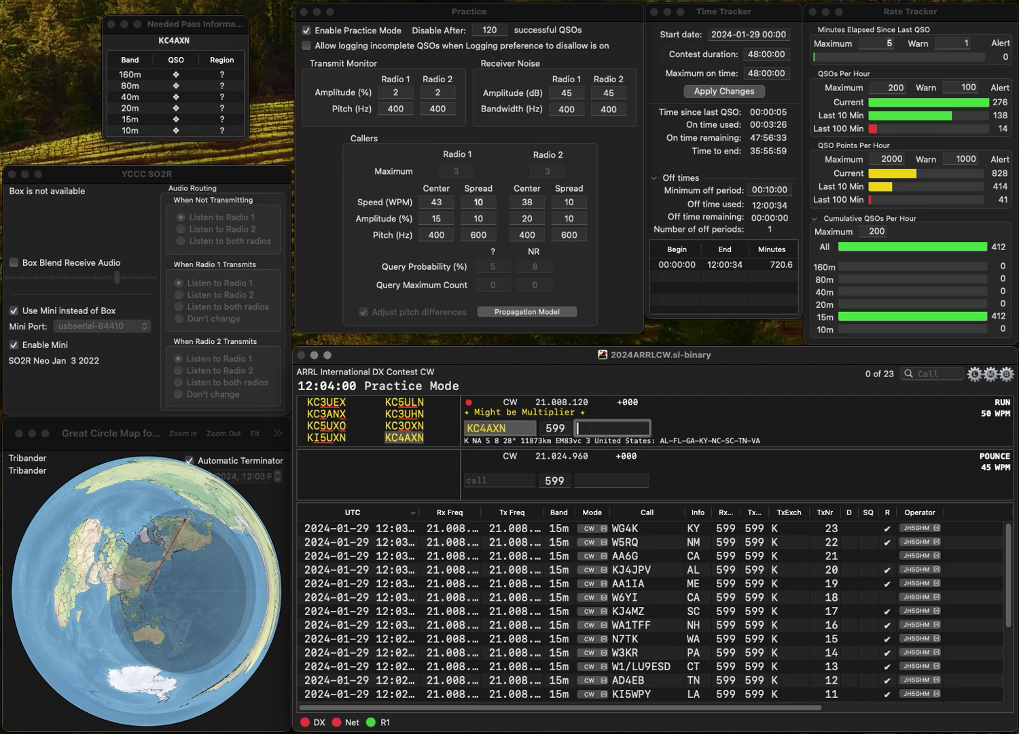
pyautogui.write('TN')
pyautogui.press('Return')
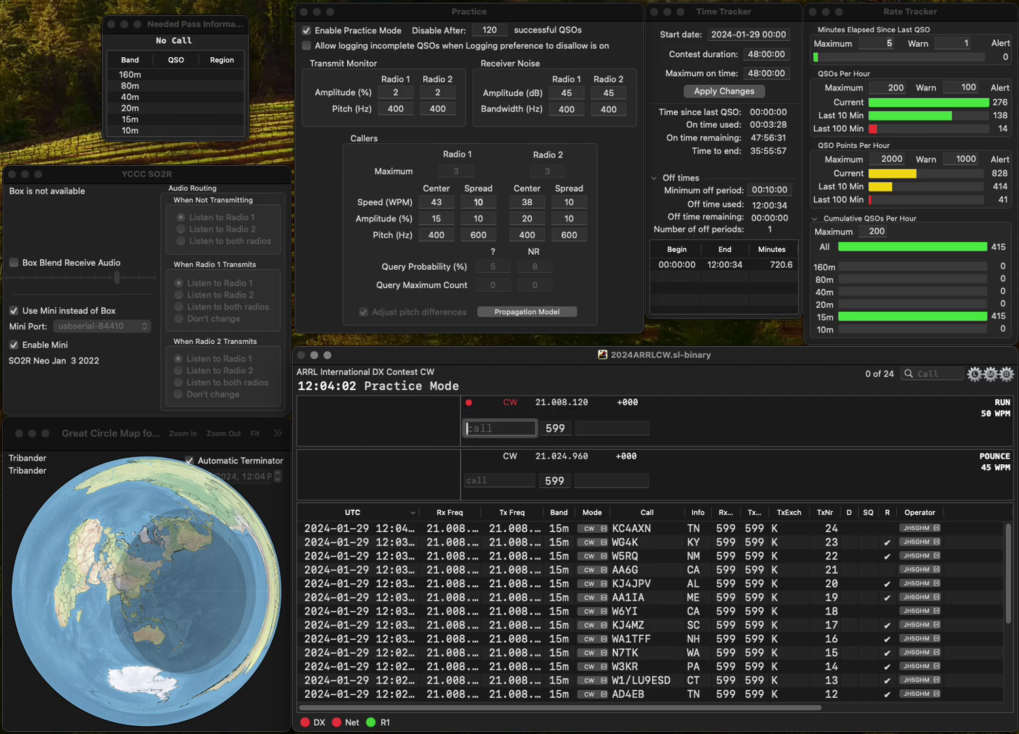
pyautogui.write('KTT')
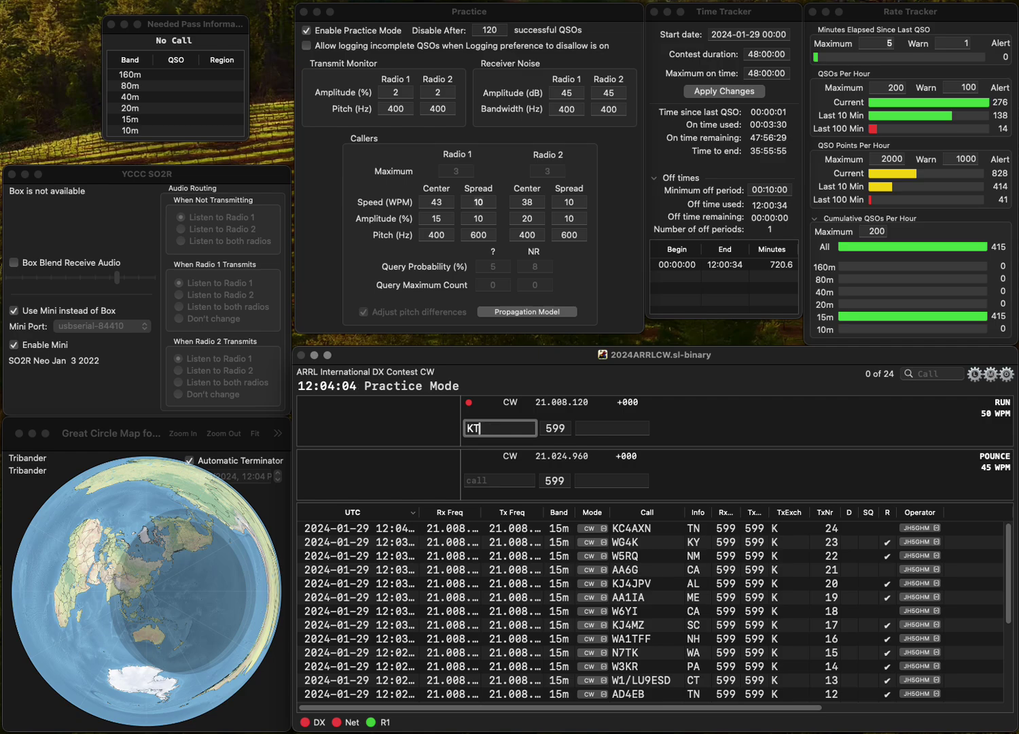
pyautogui.click(471, 429)
pyautogui.write('6TT')
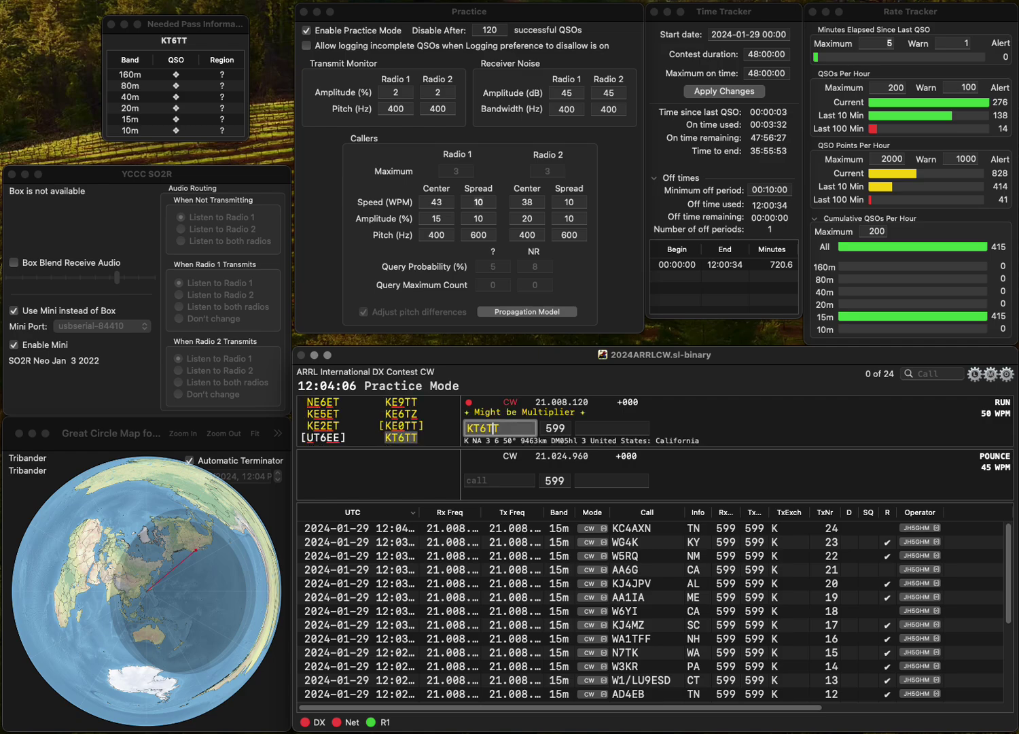
pyautogui.press('Return')
pyautogui.write('CA')
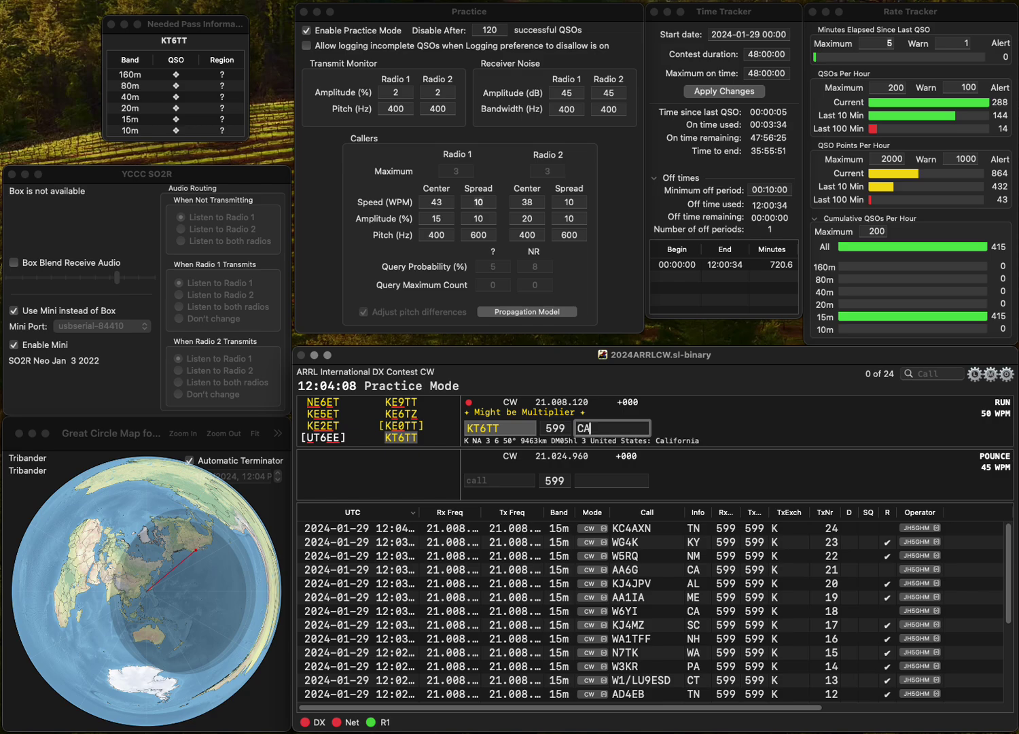
pyautogui.press('Return')
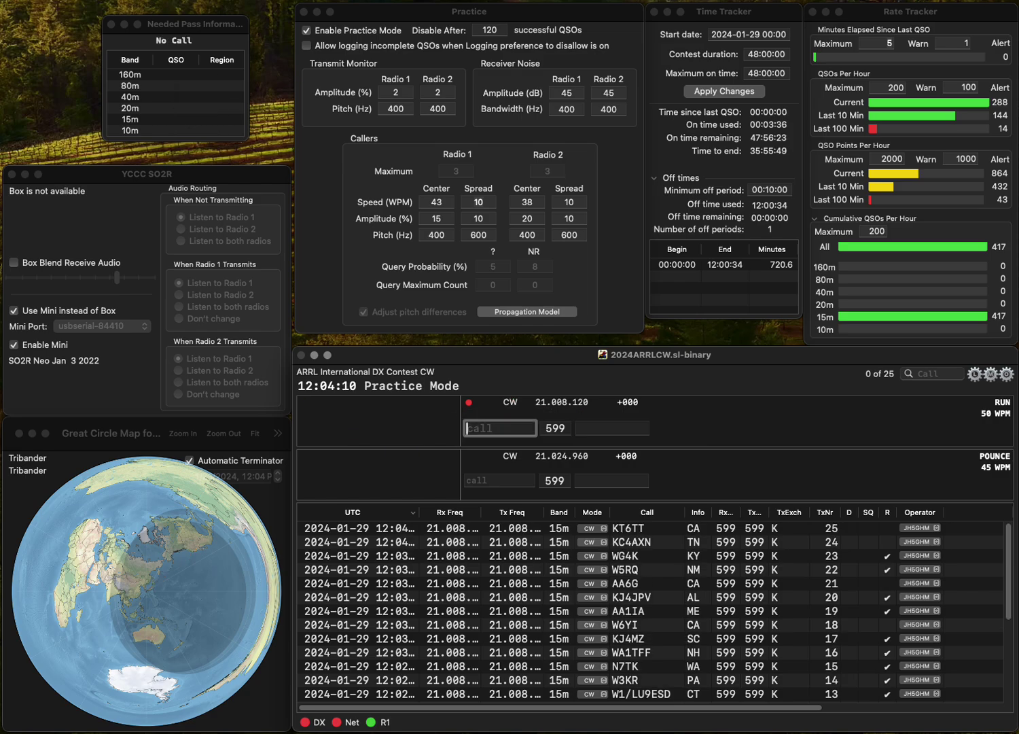
# Log a contact with AF1E, report 599 and exchange CT, on the run radio
pyautogui.write('AF1E')
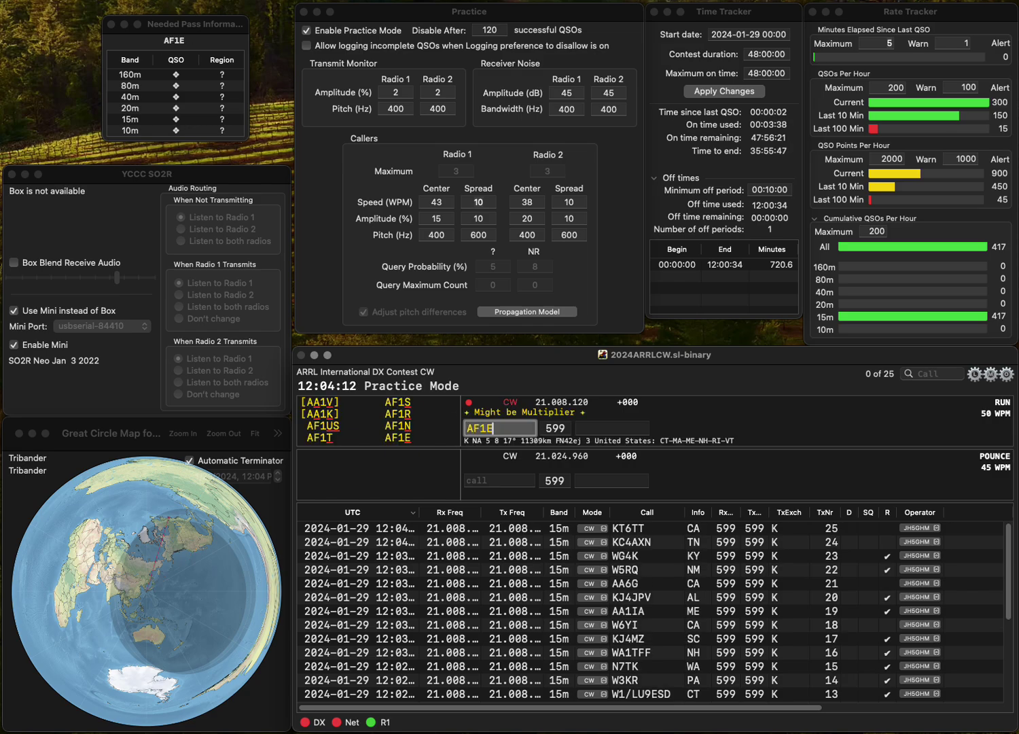
pyautogui.press('Return')
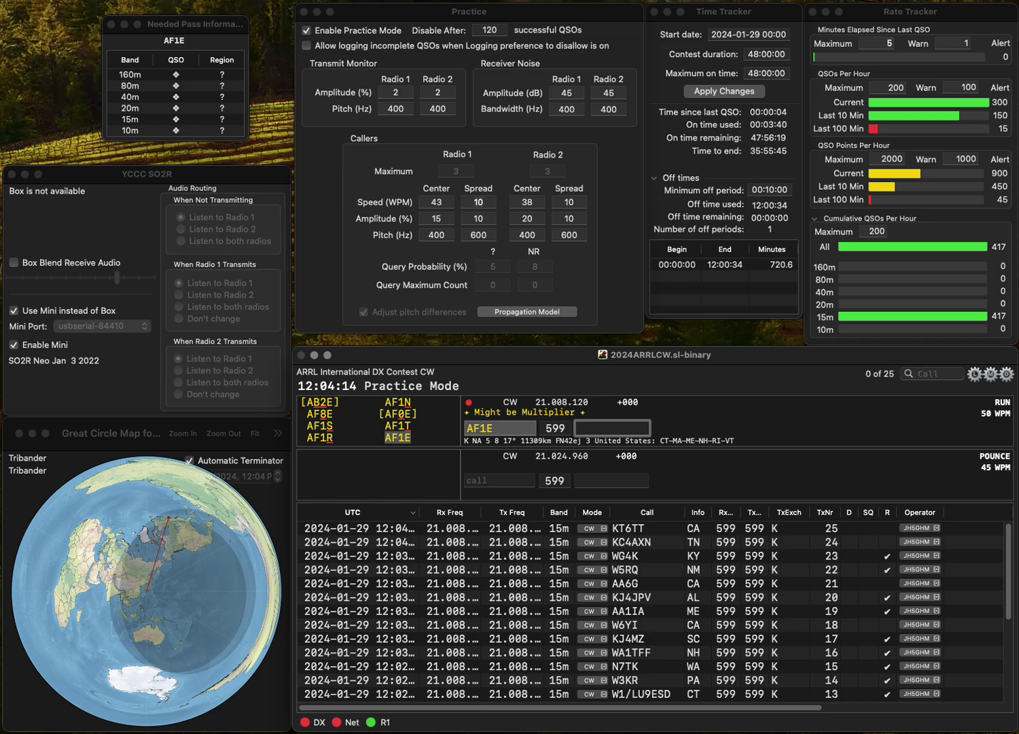
pyautogui.write('CT')
pyautogui.press('Return')
pyautogui.write('K3WU')
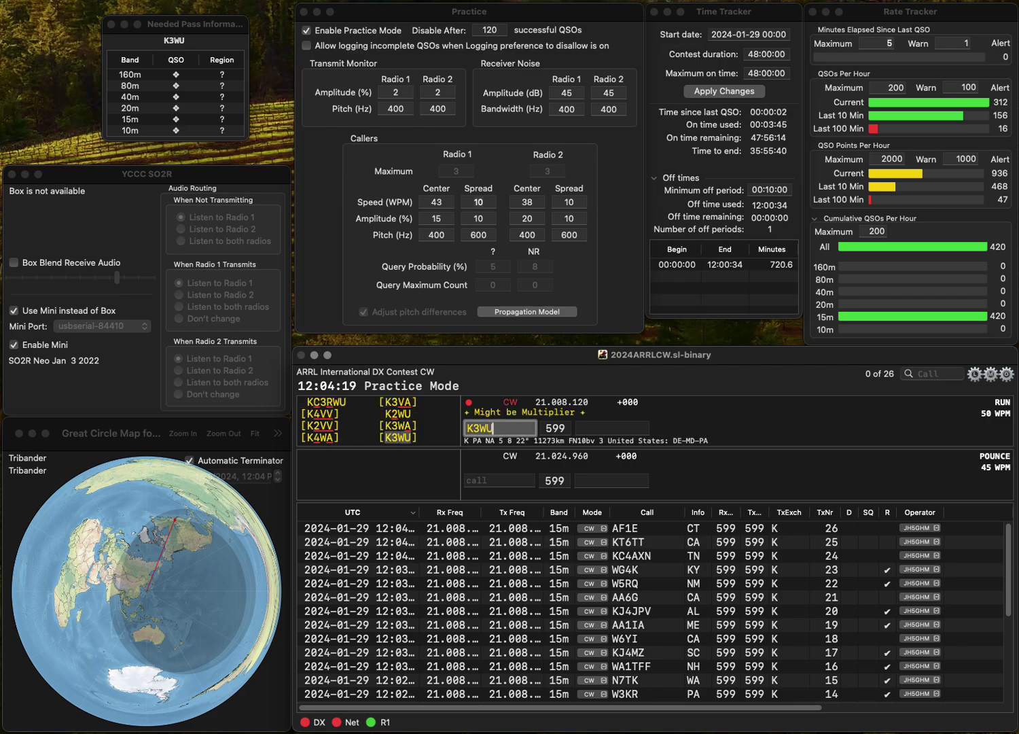
pyautogui.press('space')
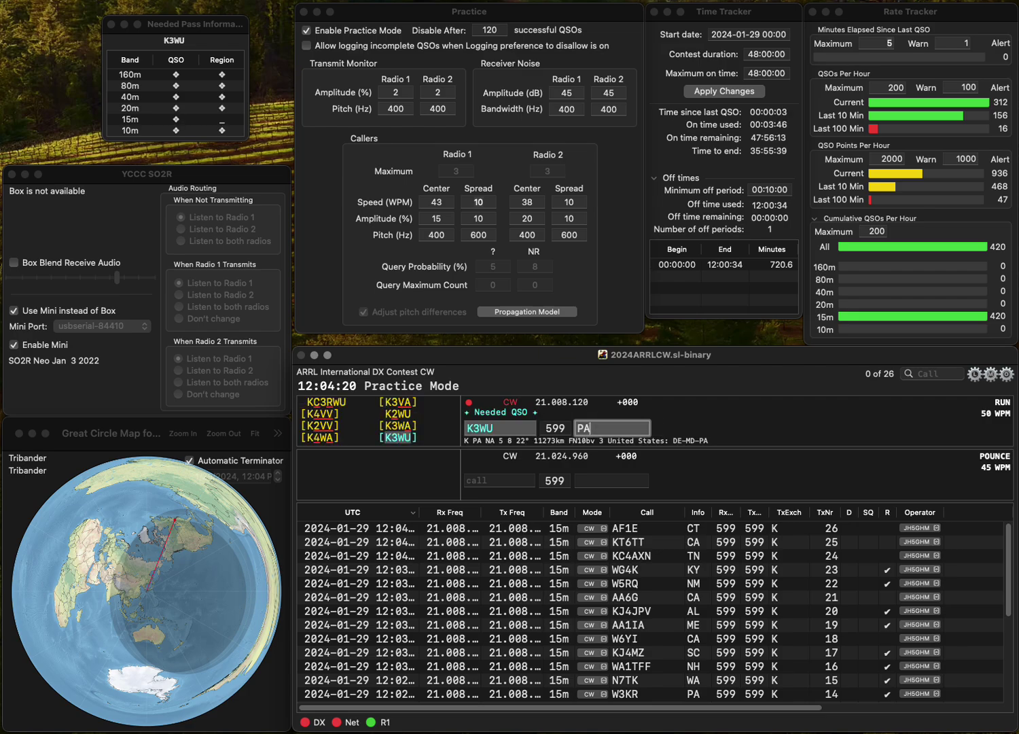
pyautogui.press('Return')
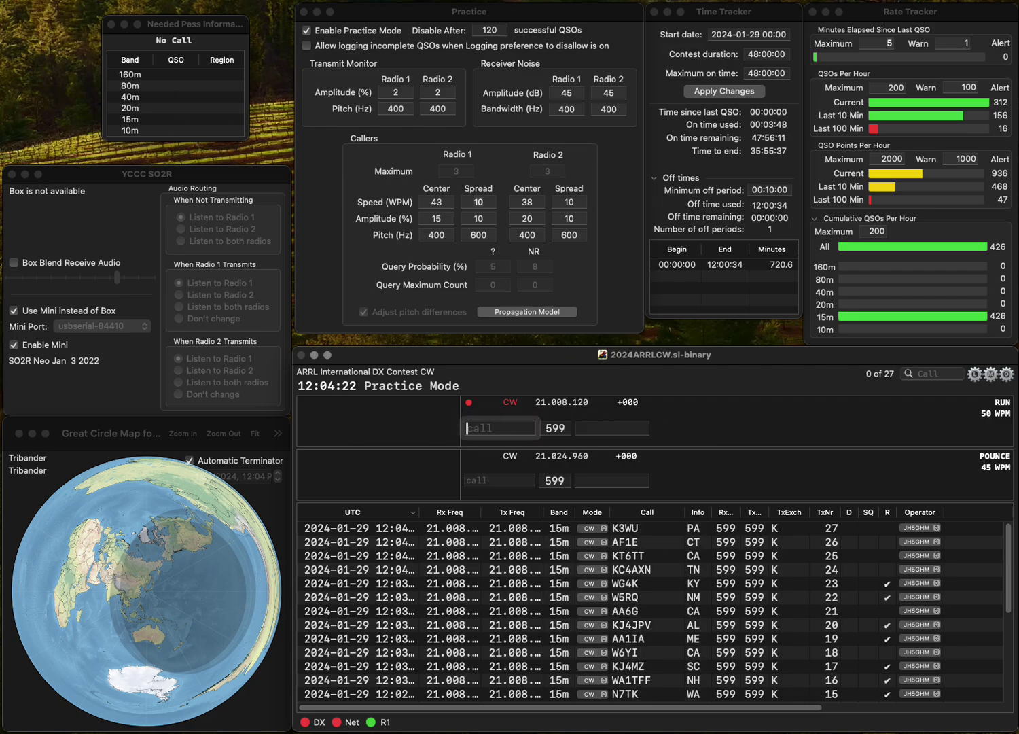
# Log a contact with K4SDV, report 599 and exchange TN, on the run radio
pyautogui.write('K4SDV')
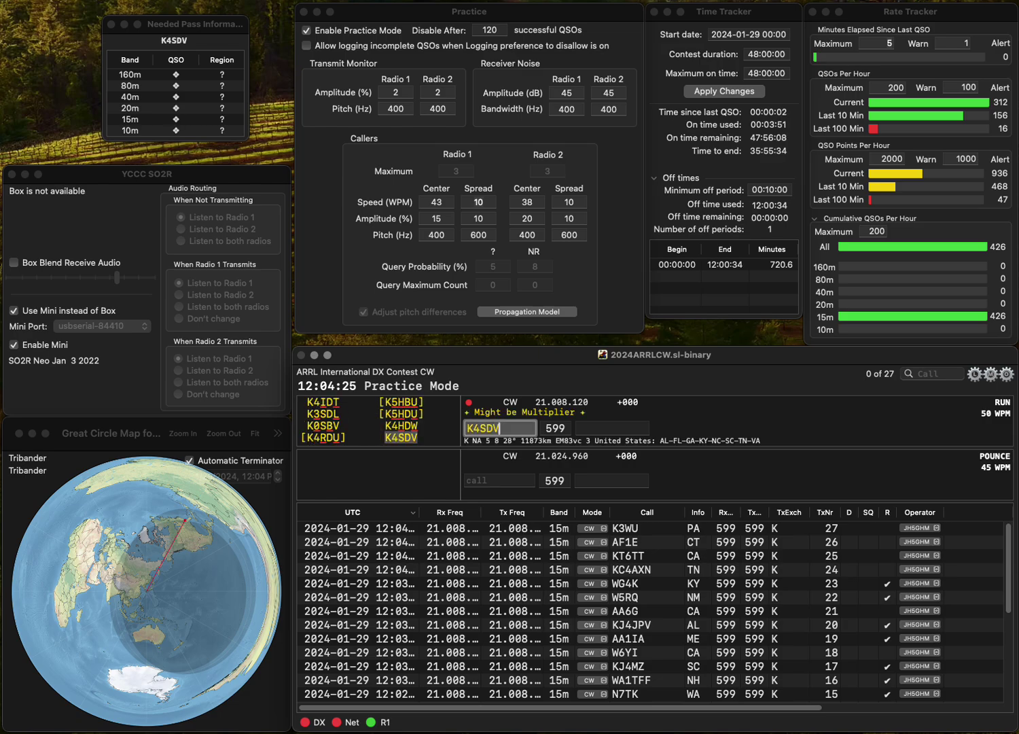
pyautogui.press('Return')
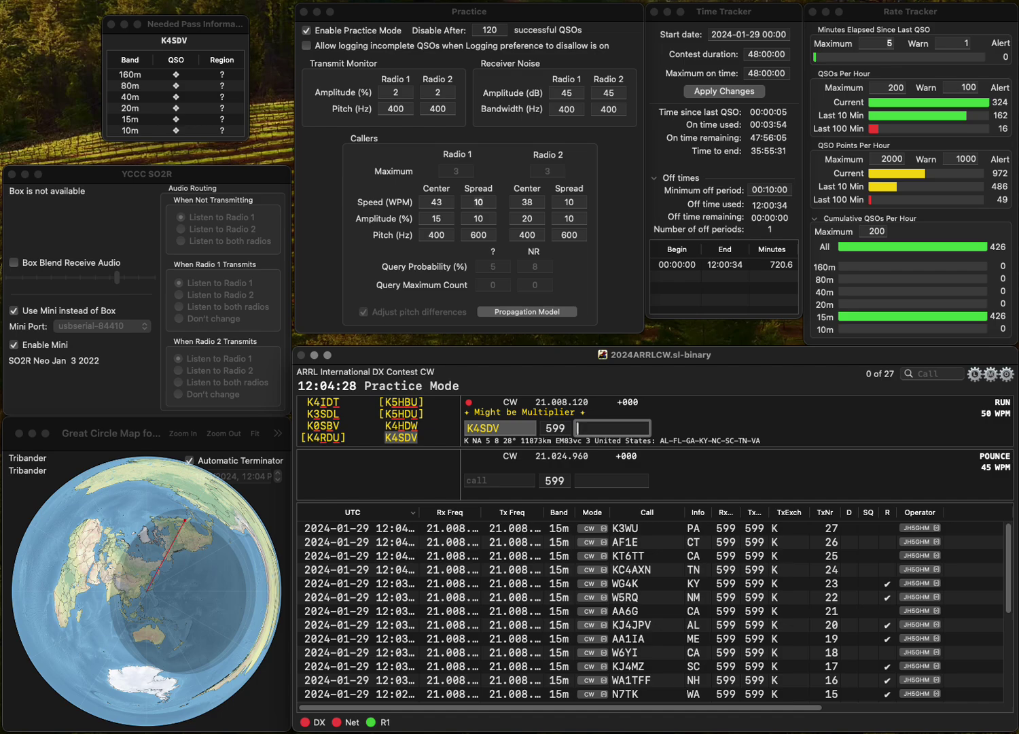
pyautogui.write('TN')
pyautogui.press('Return')
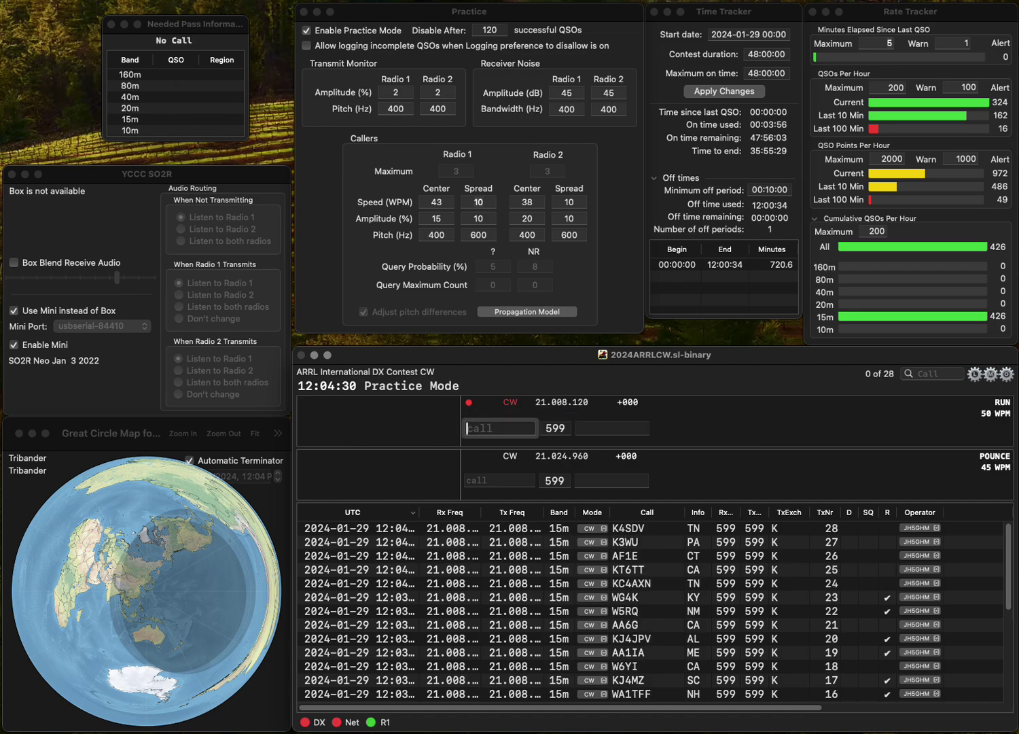
# Log a contact with K1LSO, report 599 and exchange CT, on the run radio
pyautogui.write('K1L')
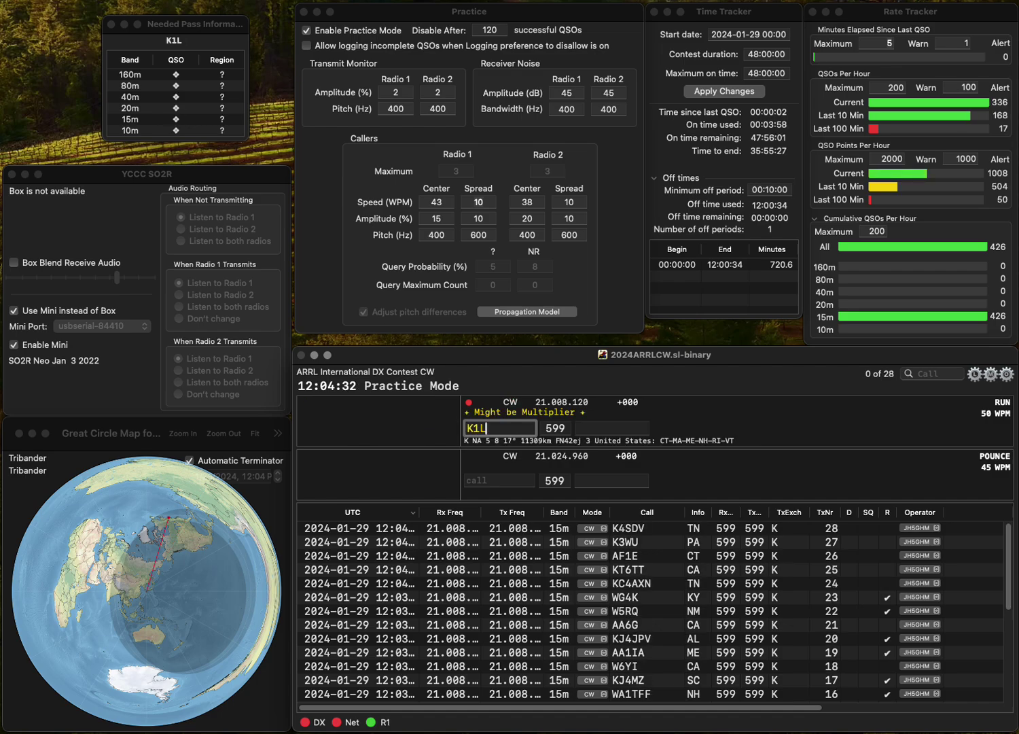
pyautogui.write('SO')
pyautogui.press('Return')
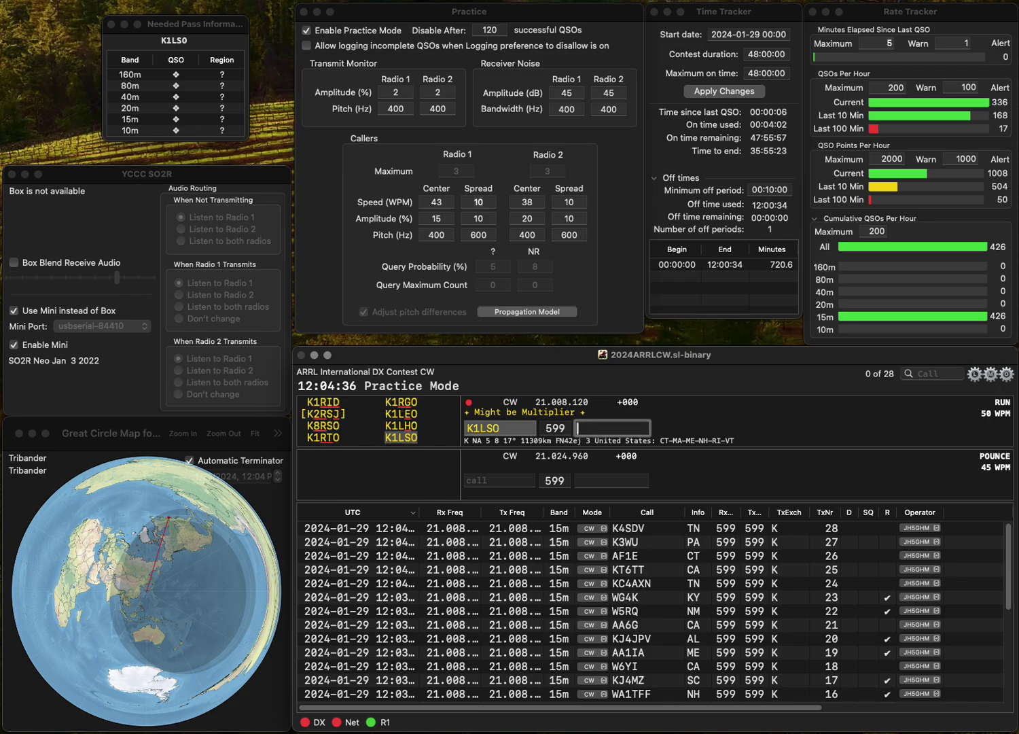
pyautogui.write('CT')
pyautogui.press('Return')
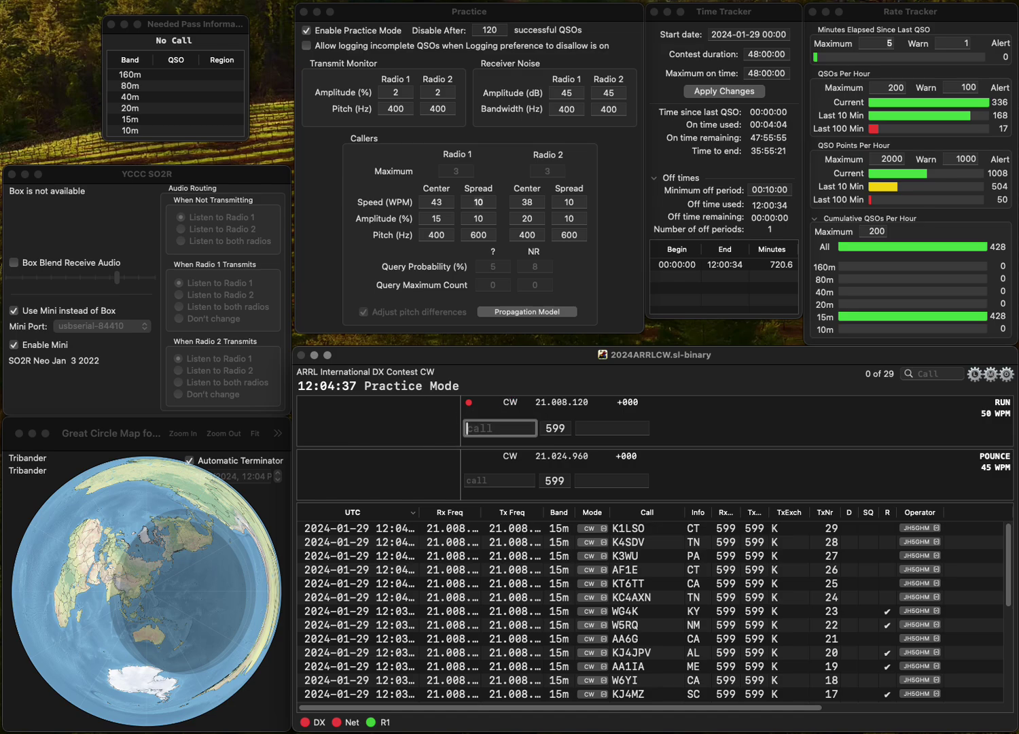
pyautogui.write('AL7T')
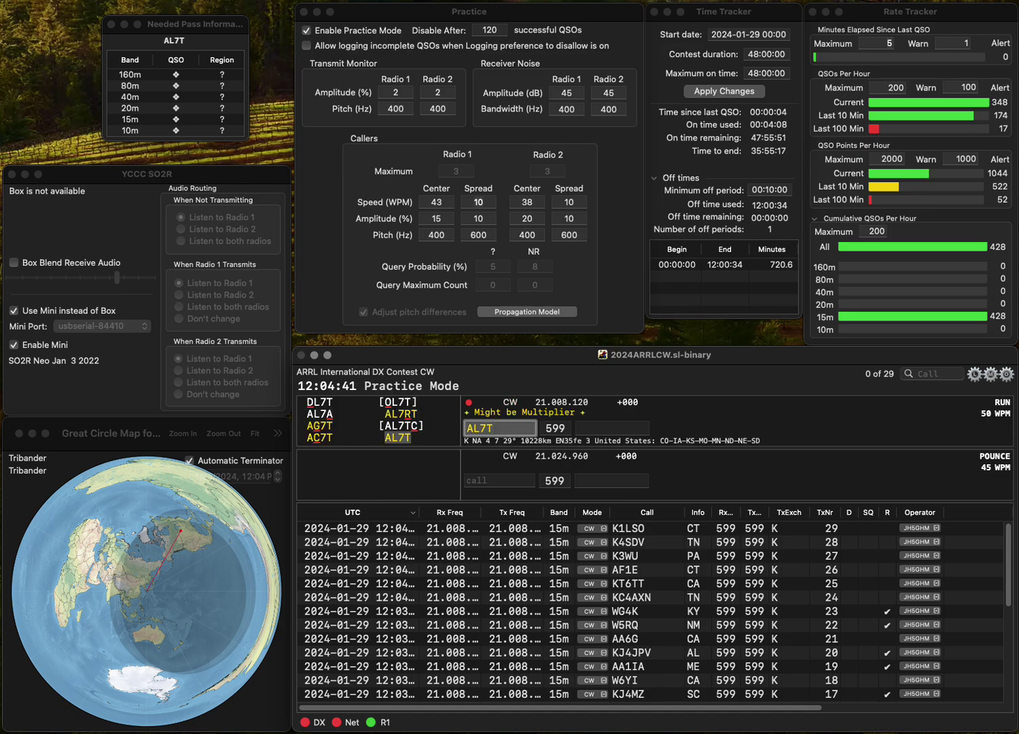
pyautogui.press('Return')
pyautogui.write('NE')
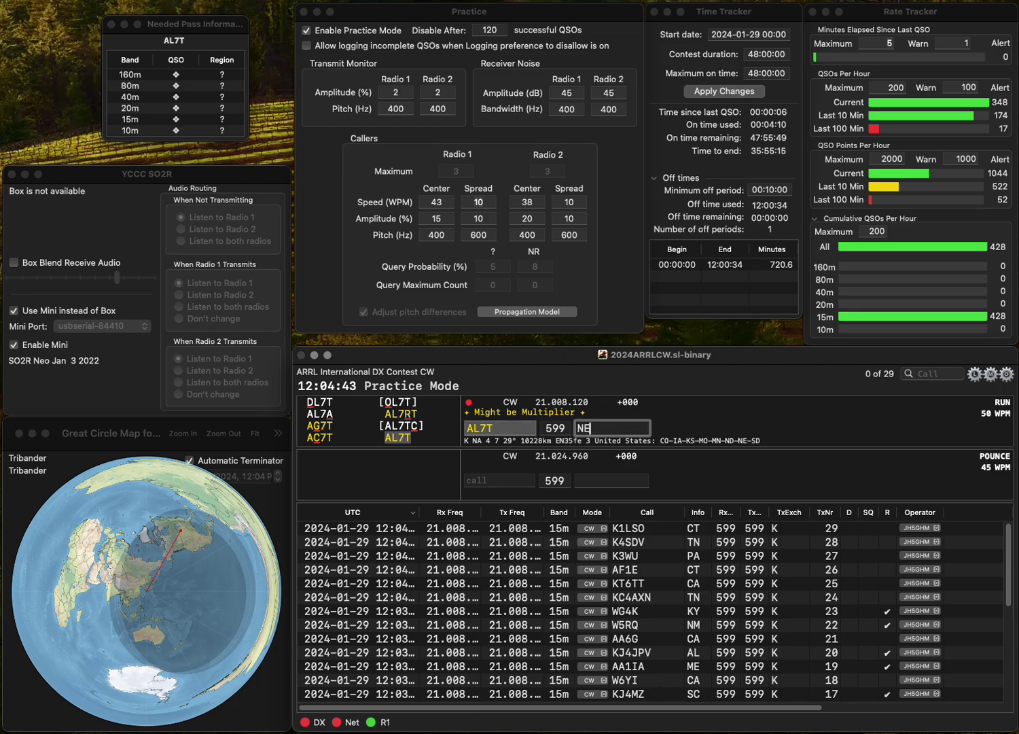
pyautogui.press('Return')
pyautogui.write('W')
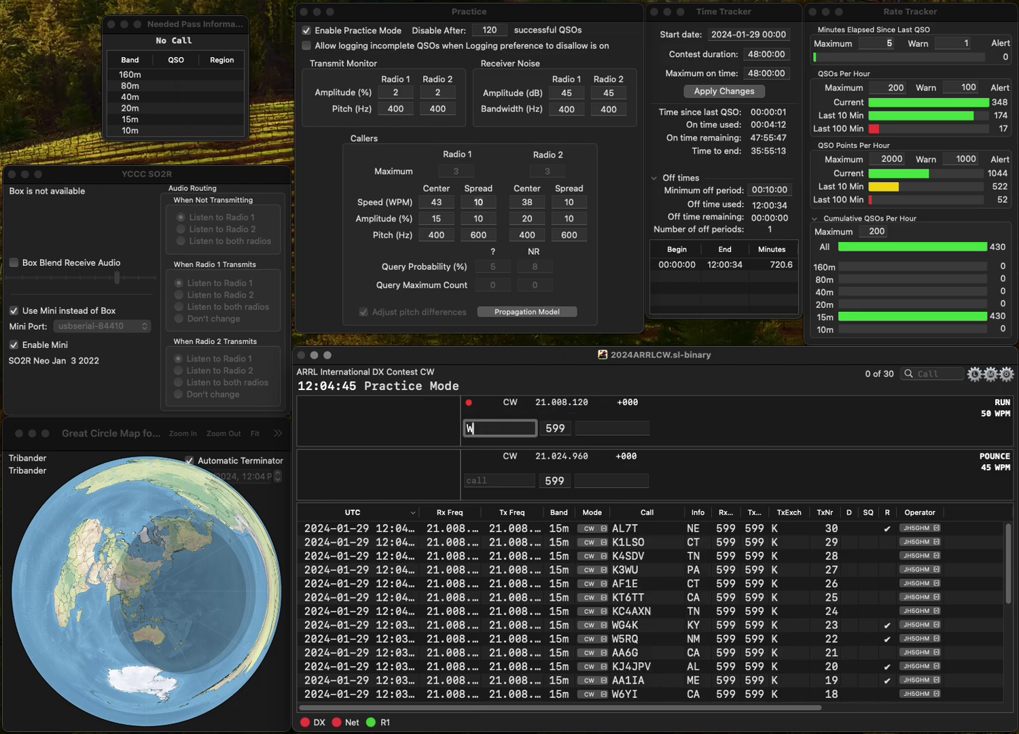
pyautogui.write('WAAAB')
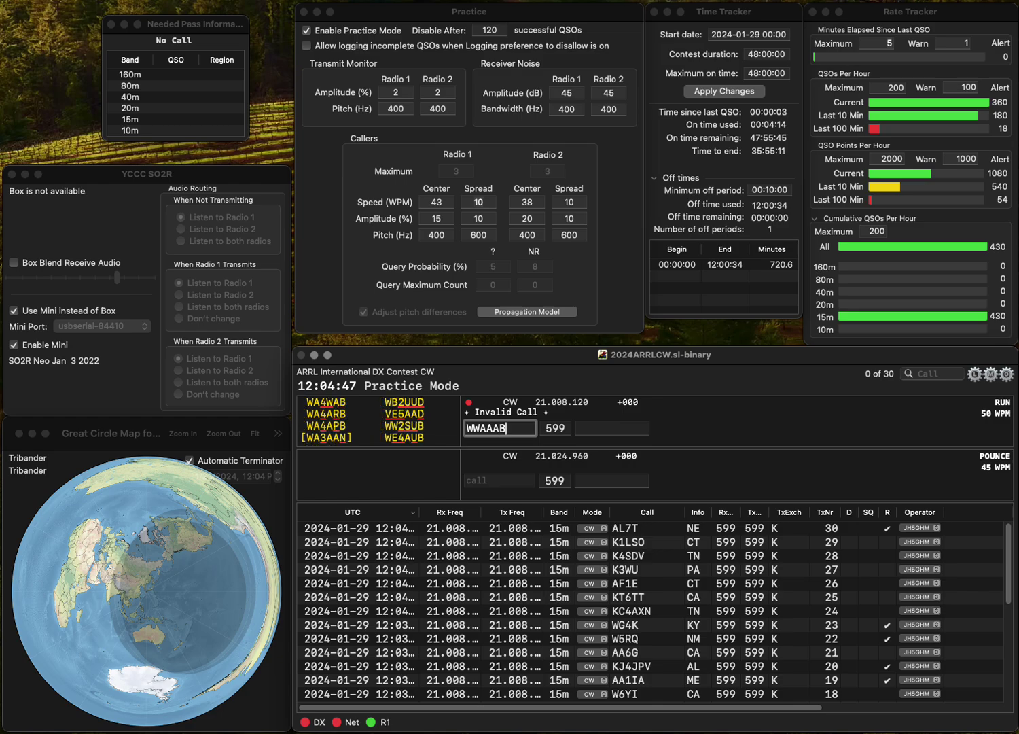
pyautogui.press('BackSpace')
pyautogui.write('O')
pyautogui.press('Home')
pyautogui.press('Delete')
pyautogui.press('Delete')
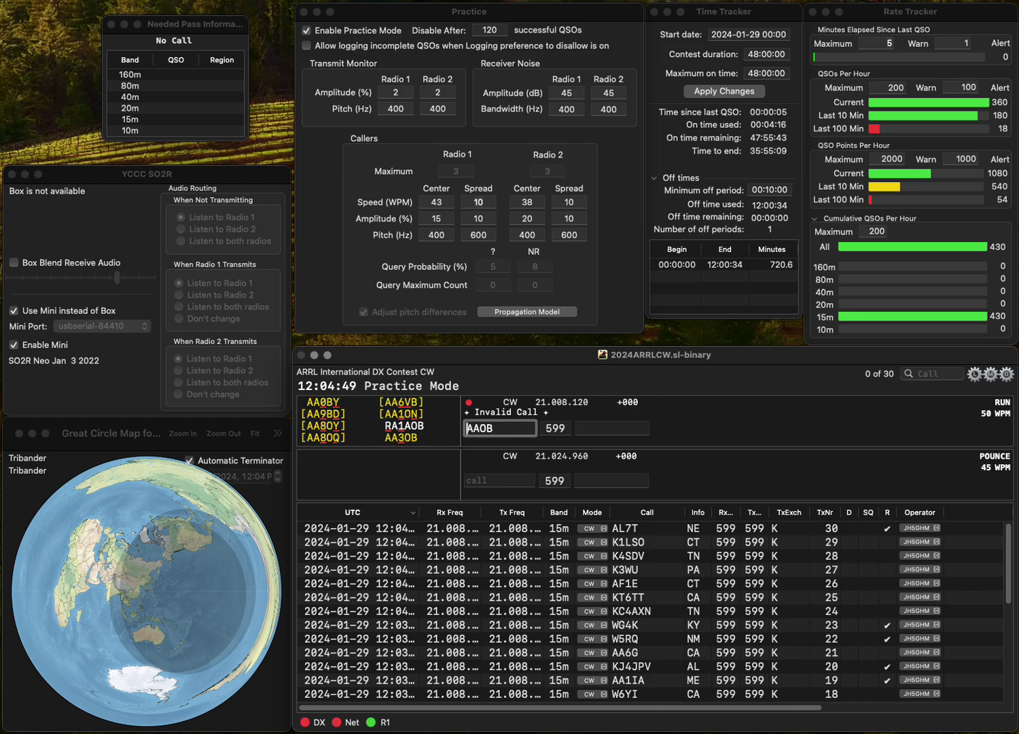
pyautogui.write('3')
pyautogui.press('Return')
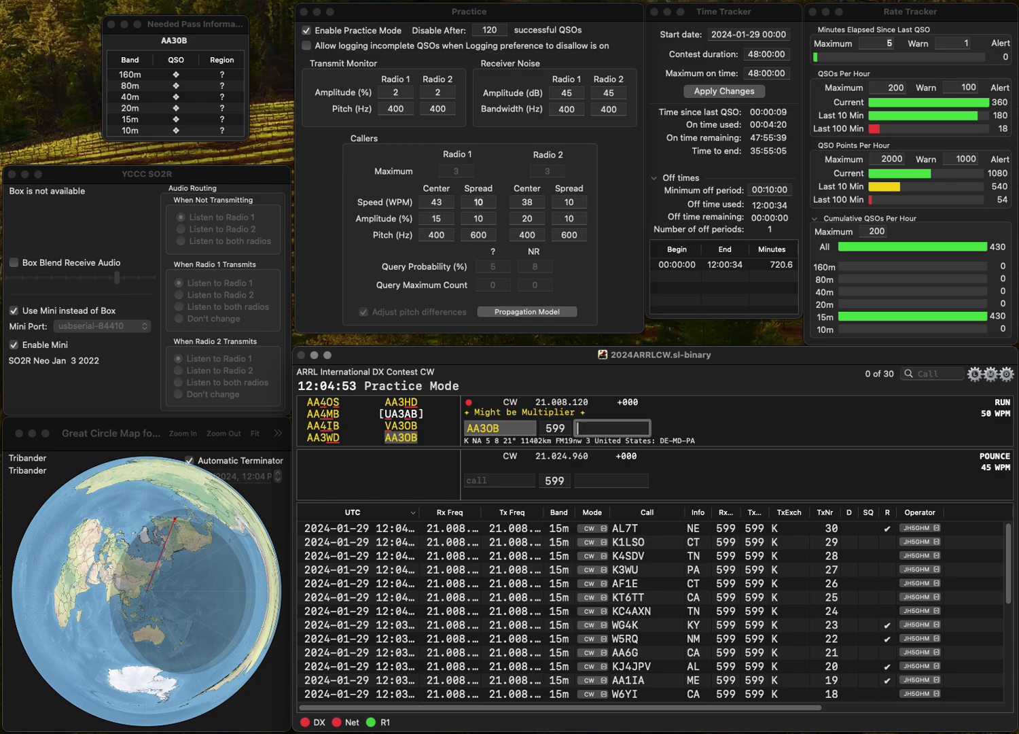
pyautogui.press('Return')
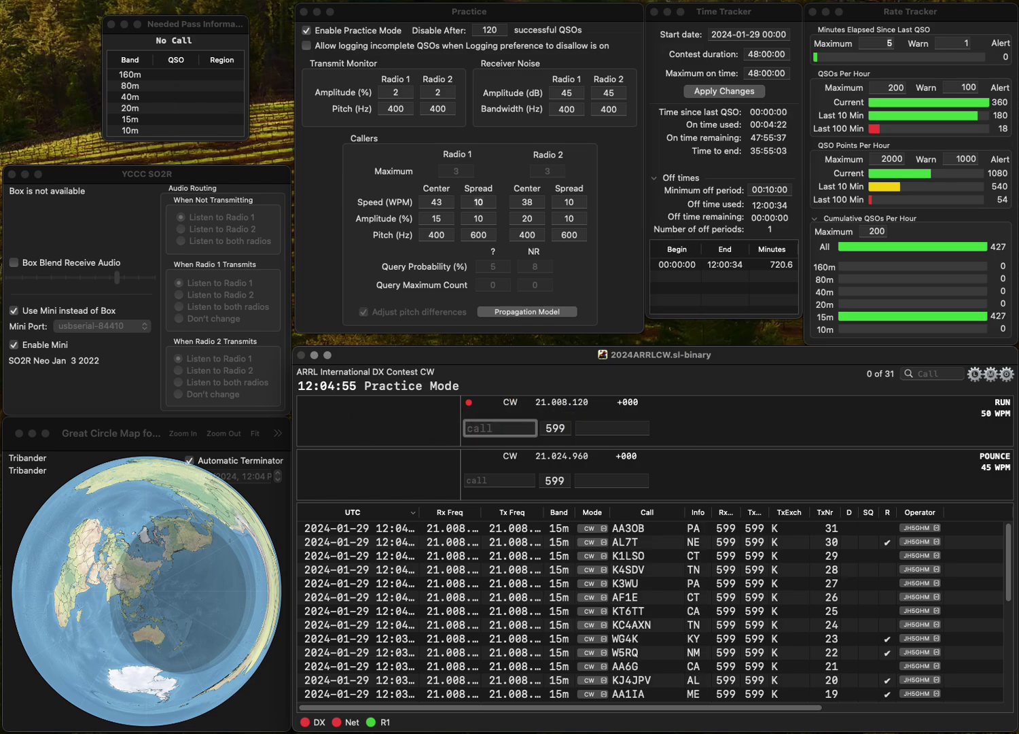
pyautogui.write('W4X')
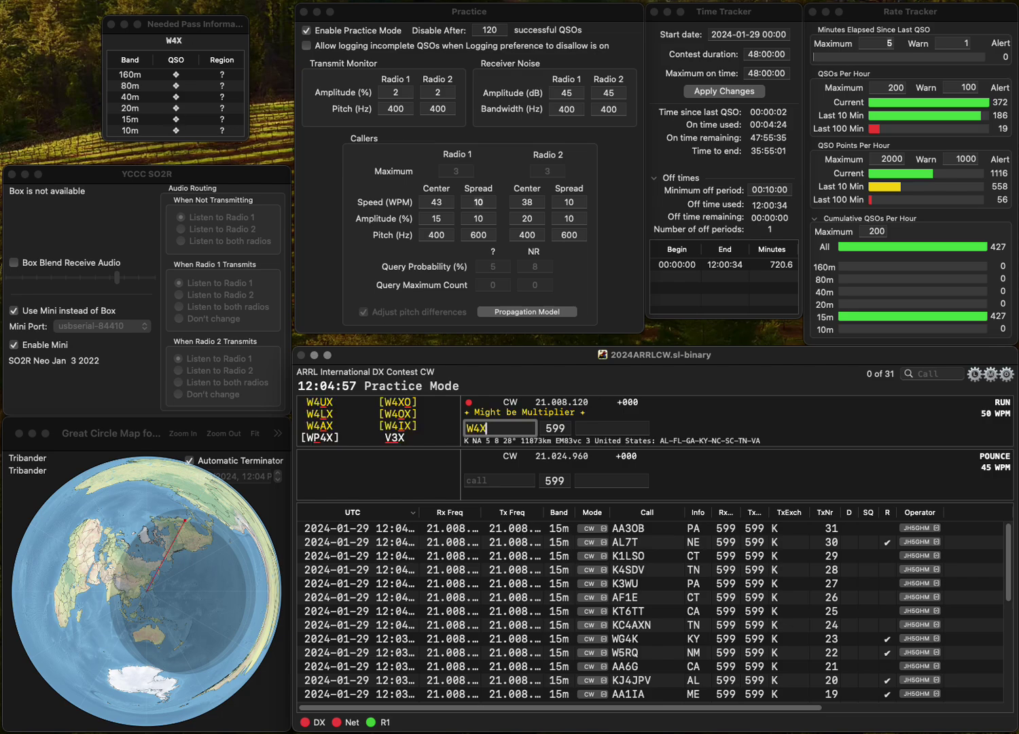
pyautogui.write('XV')
pyautogui.press('space')
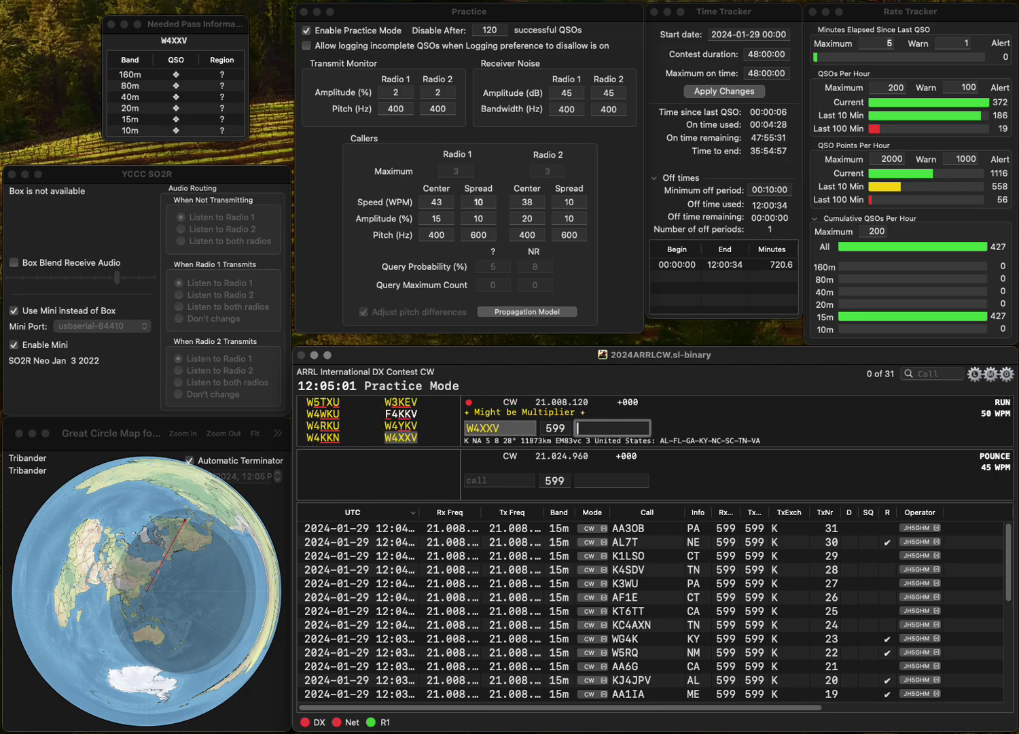
pyautogui.write('VA')
pyautogui.press('Return')
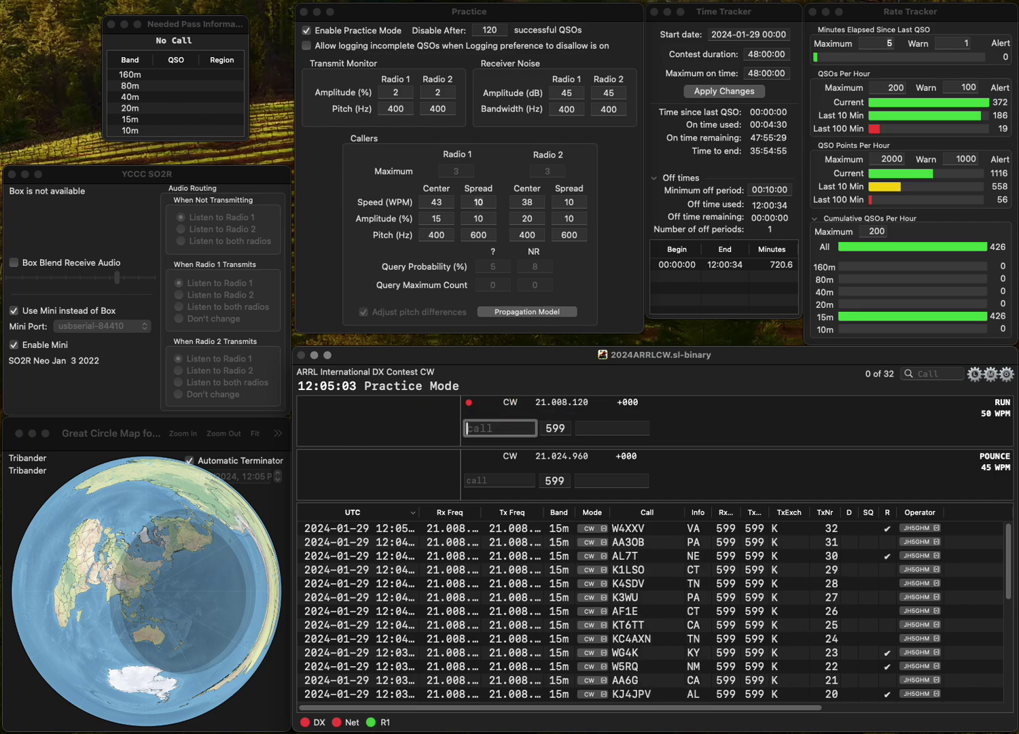
# Log a contact with W4RAT, report 599 and exchange SC, on the run radio
pyautogui.write('W4RAT')
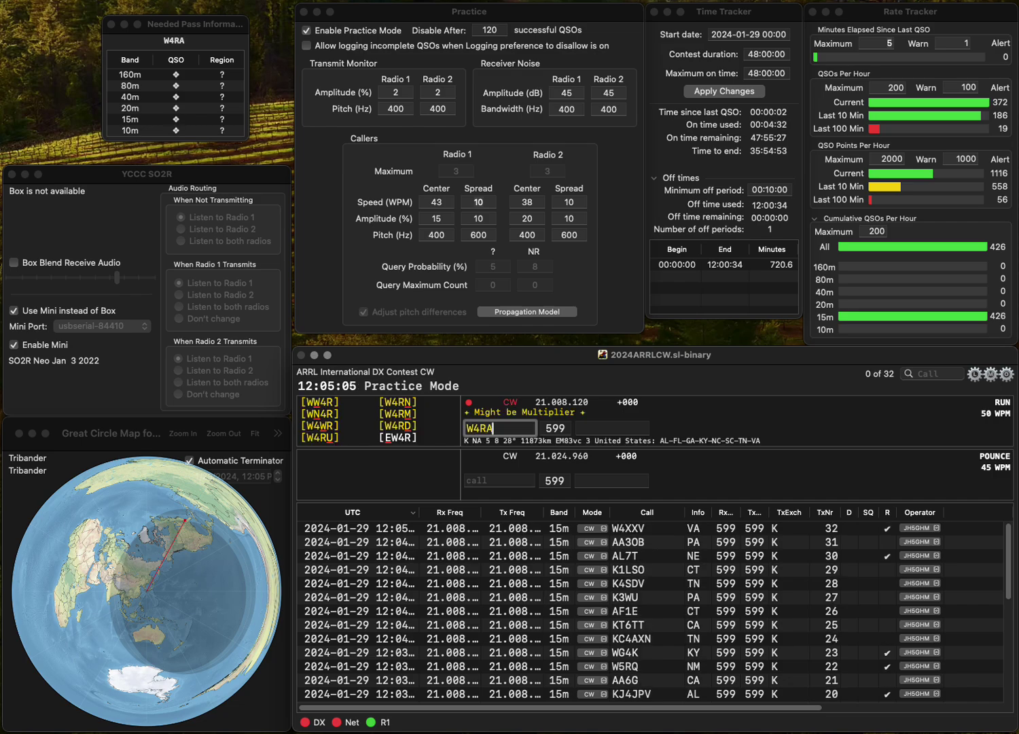
pyautogui.press('space')
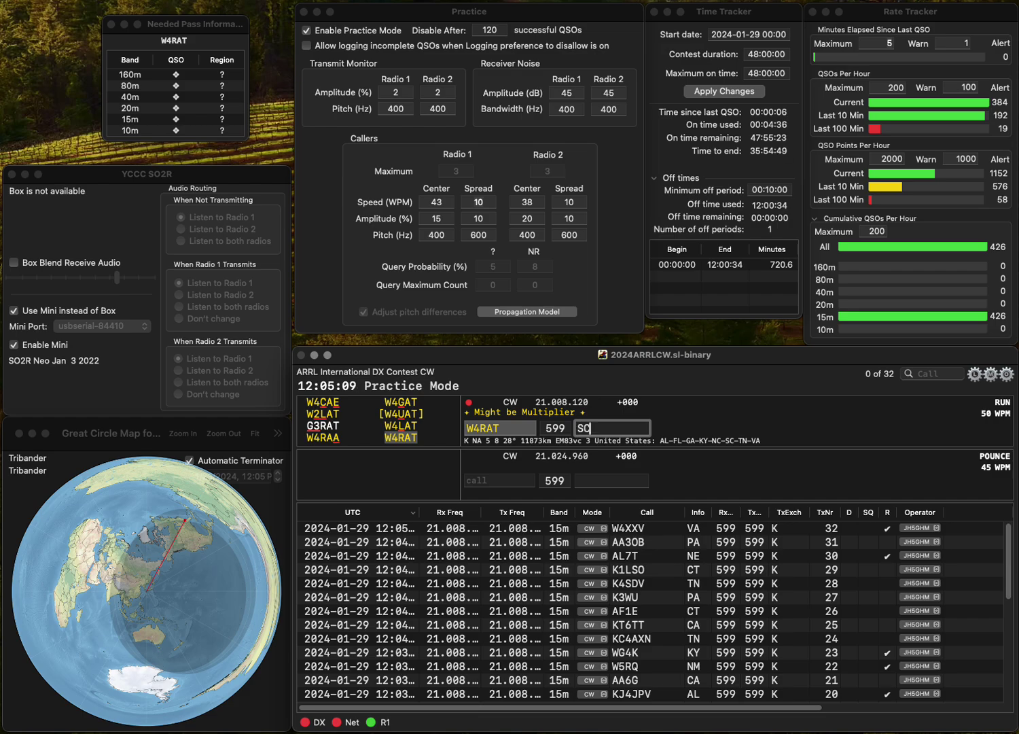
pyautogui.press('Return')
pyautogui.write('K4')
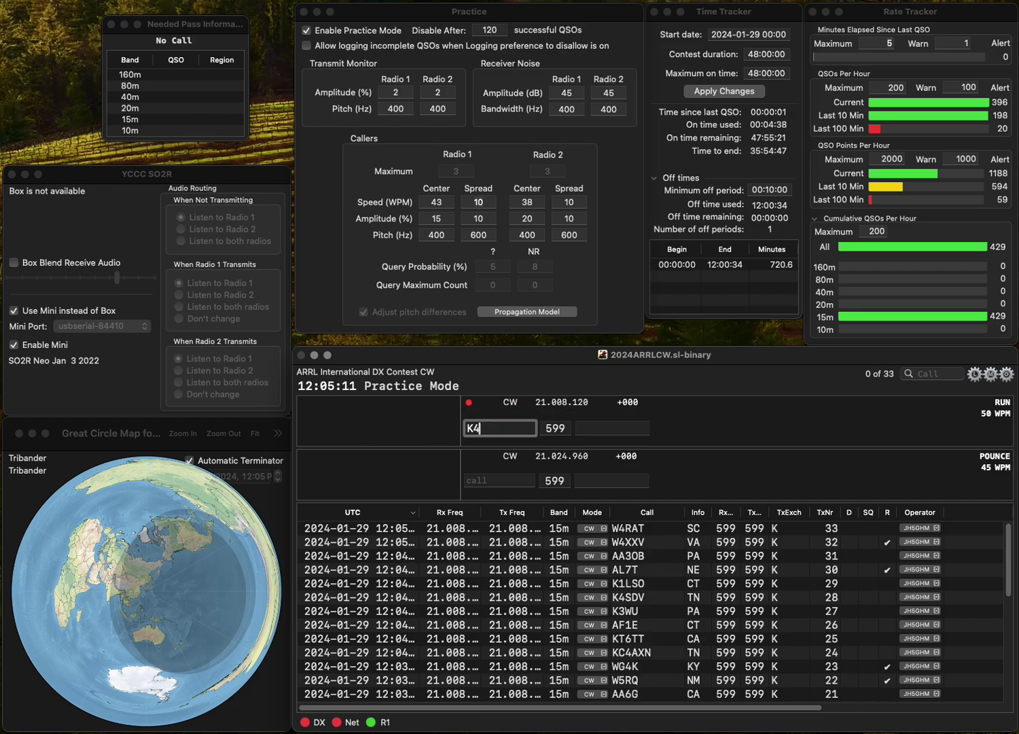
pyautogui.write('D')
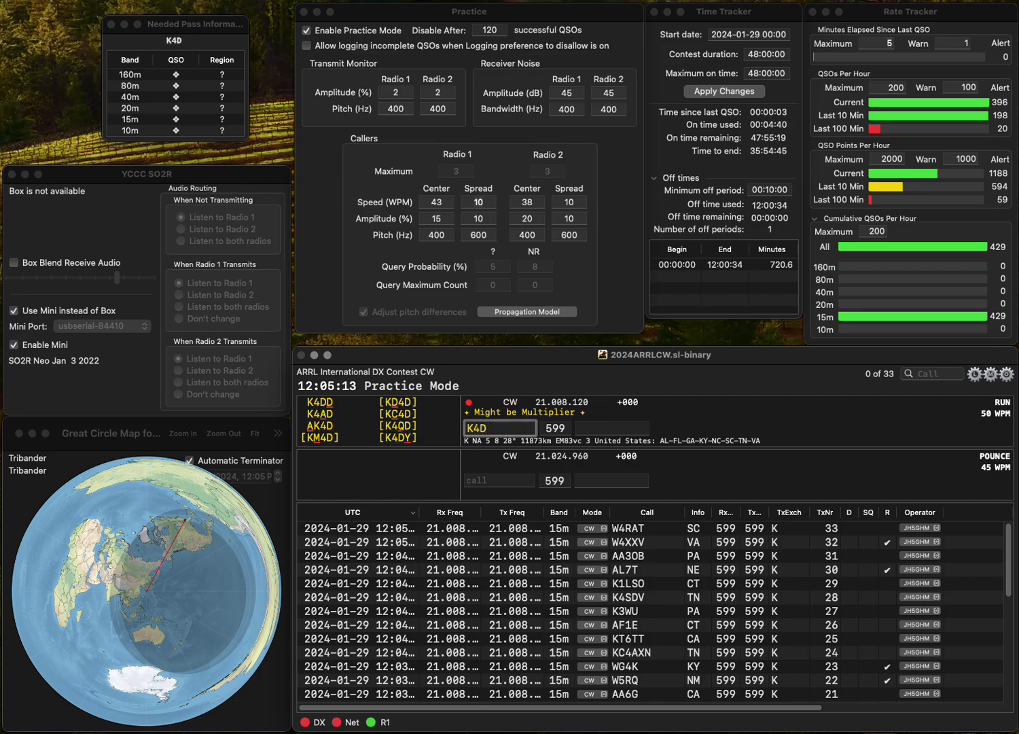
pyautogui.press('BackSpace')
pyautogui.write('BIK')
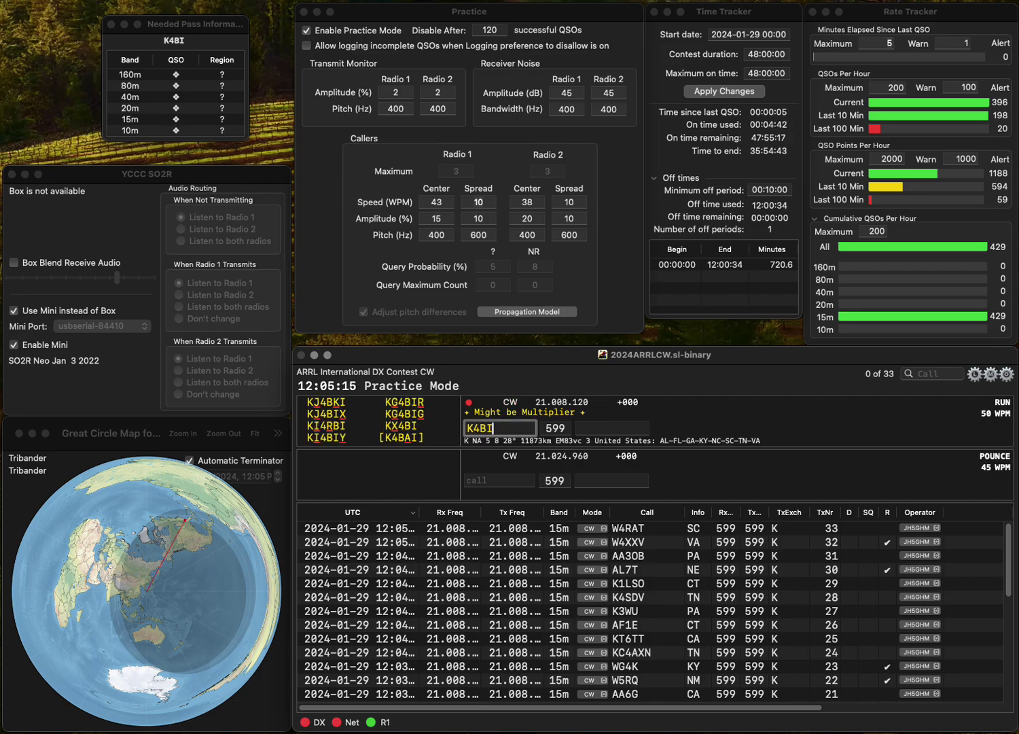
pyautogui.press('Left')
pyautogui.press('Left')
pyautogui.press('Left')
pyautogui.press('Right')
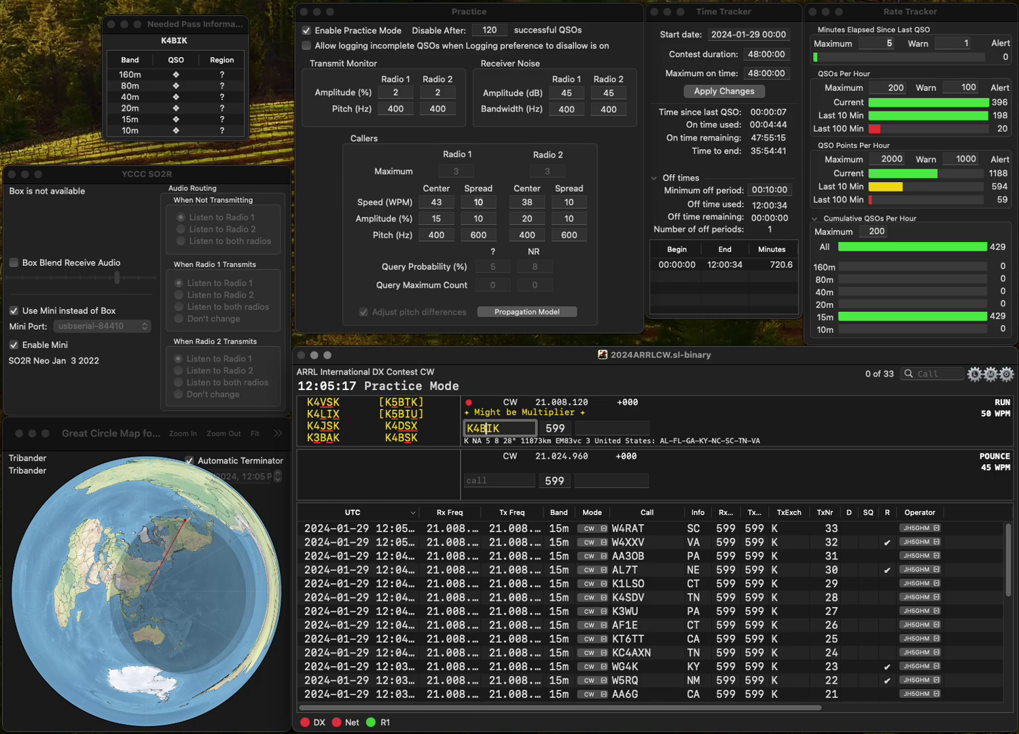
pyautogui.press('Delete')
pyautogui.write('AS')
pyautogui.press('Left')
pyautogui.press('BackSpace')
pyautogui.press('Right')
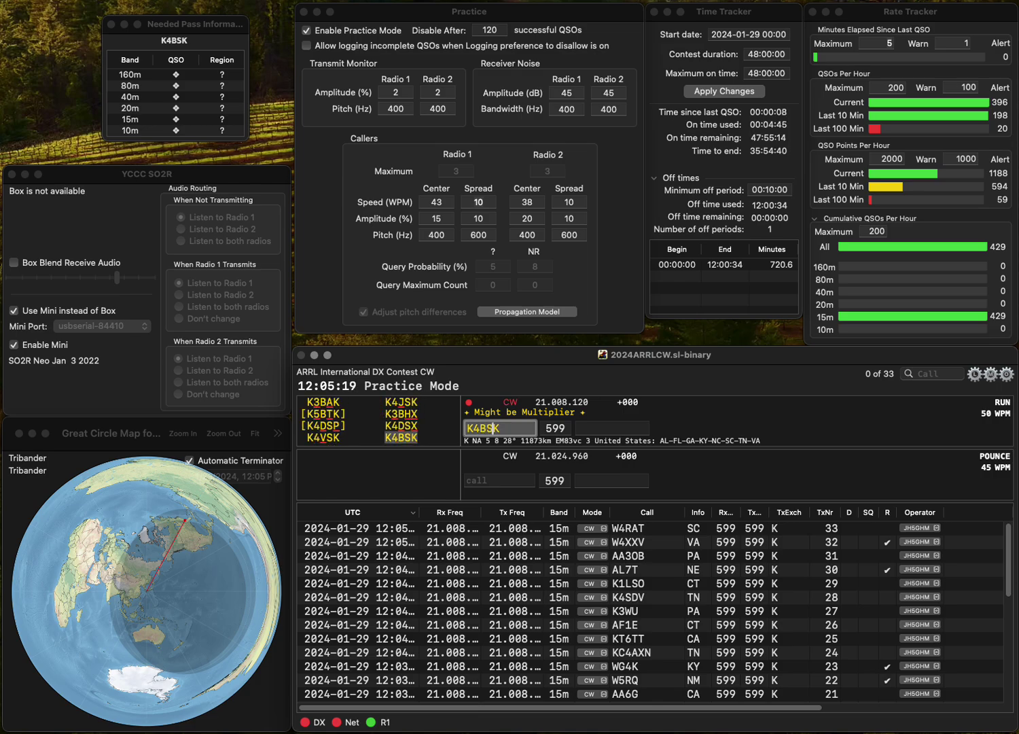
pyautogui.press('Return')
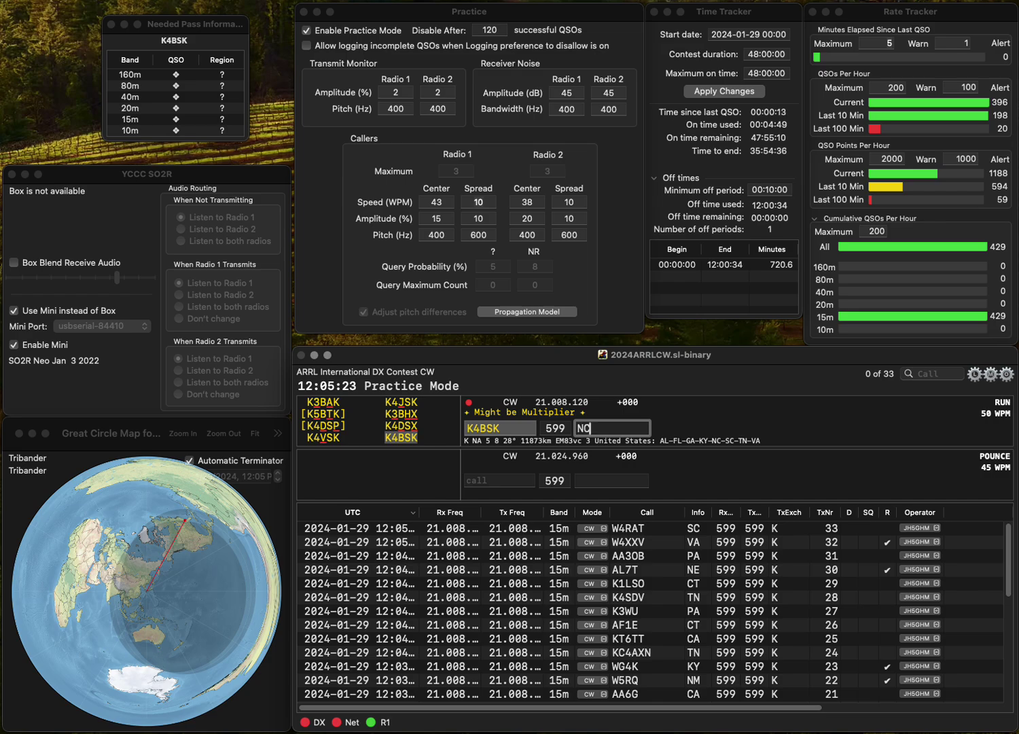
pyautogui.press('Return')
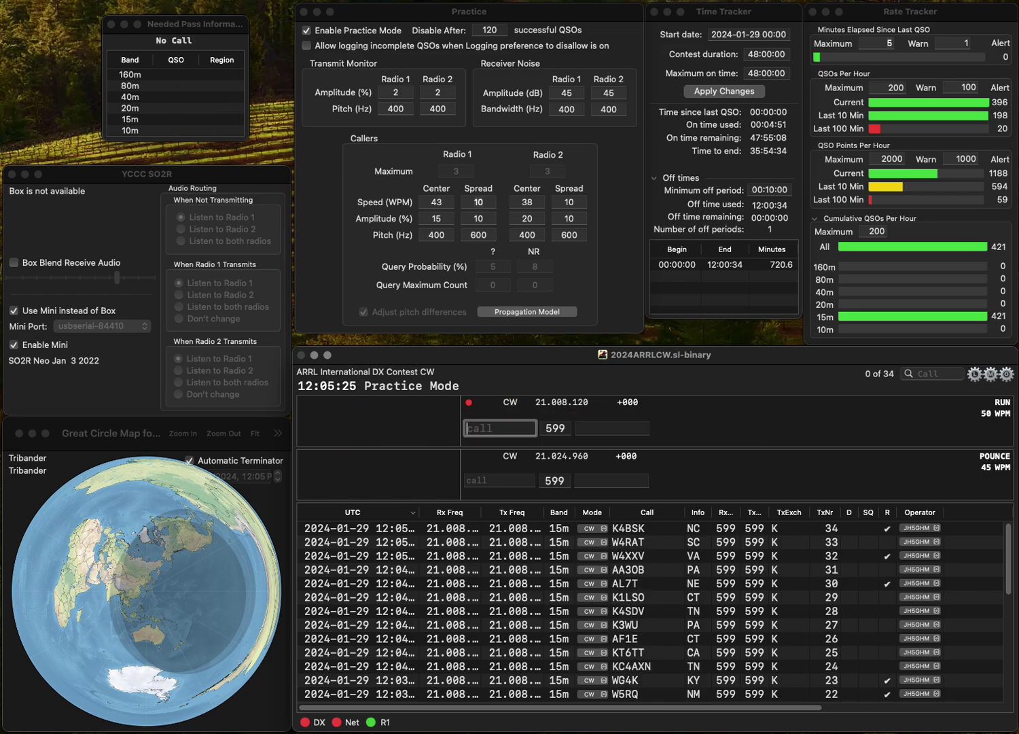
pyautogui.write('K2FQQ')
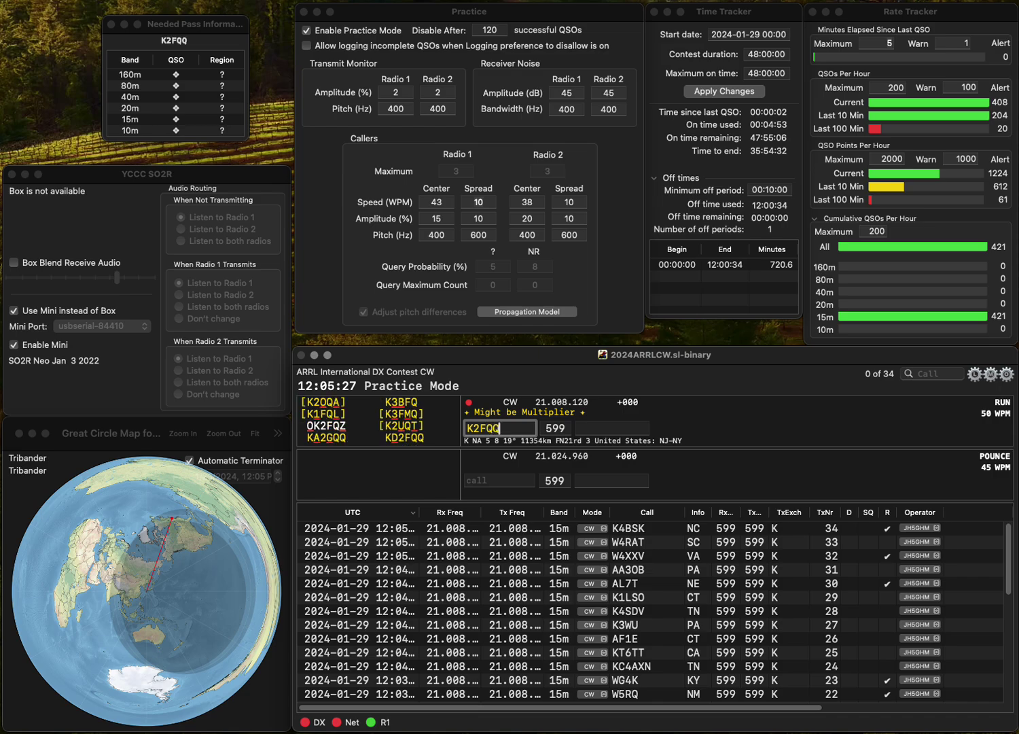
pyautogui.click(474, 428)
pyautogui.write('D')
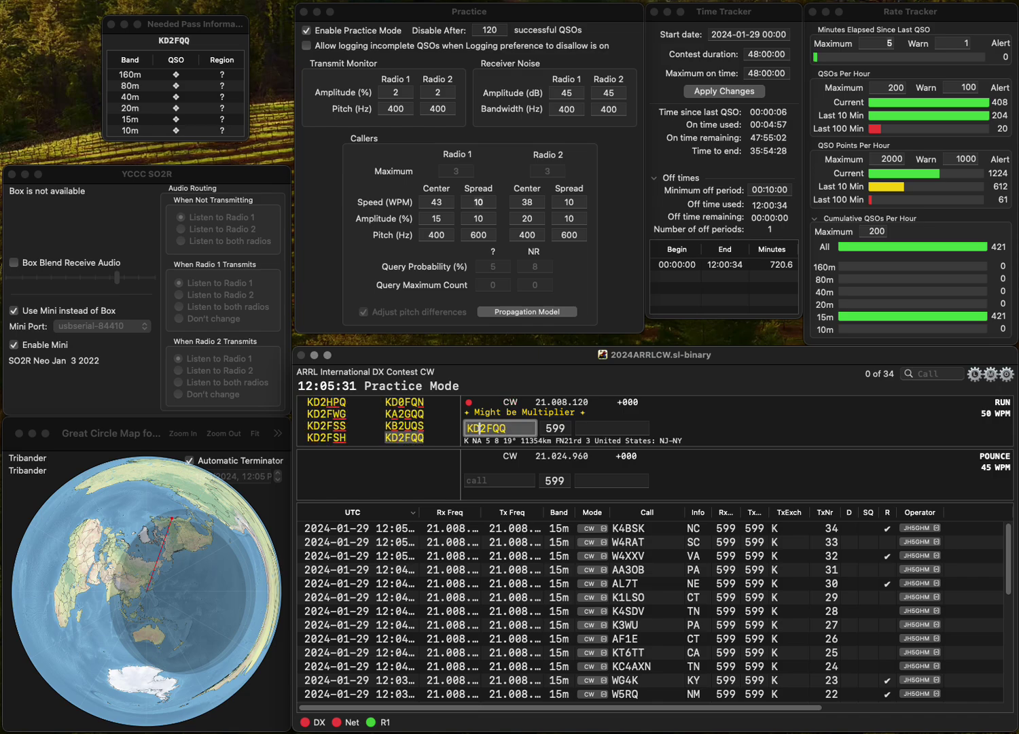
pyautogui.press('space')
pyautogui.write('N')
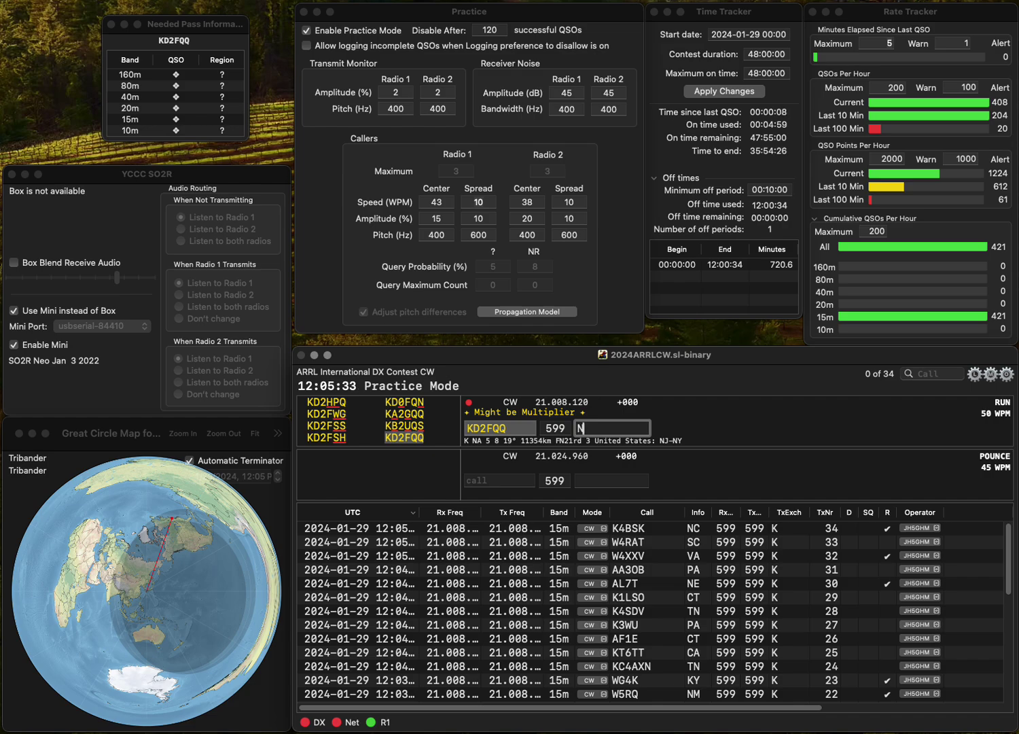
pyautogui.write('J')
pyautogui.press('Return')
pyautogui.write('W')
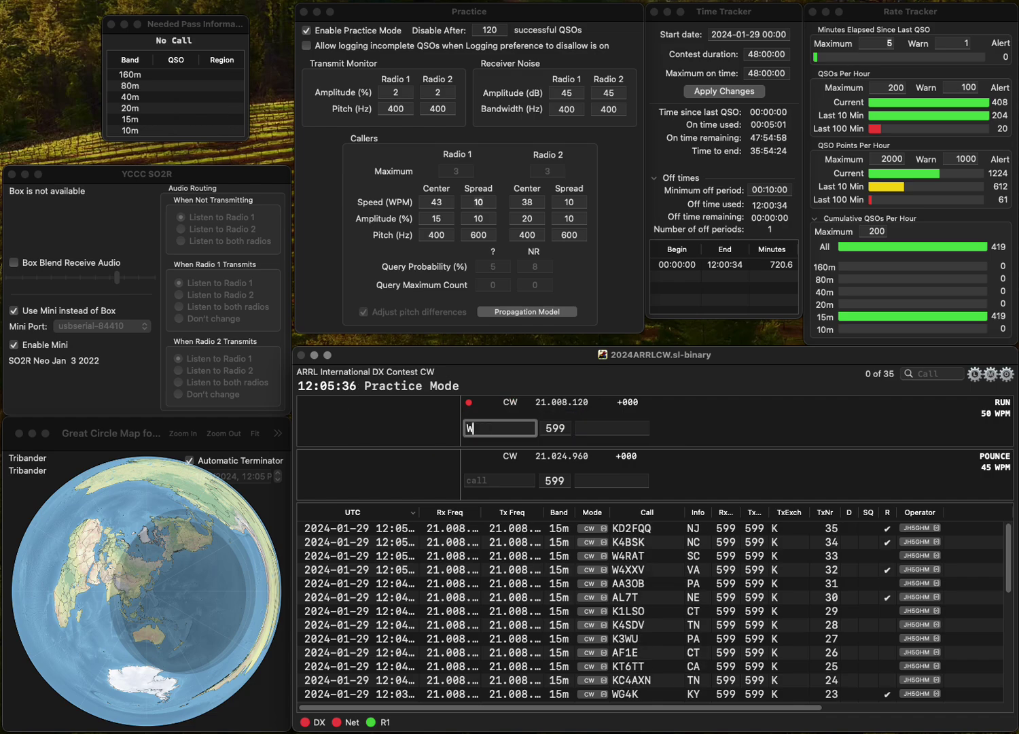
pyautogui.write('1FAR')
pyautogui.press('space')
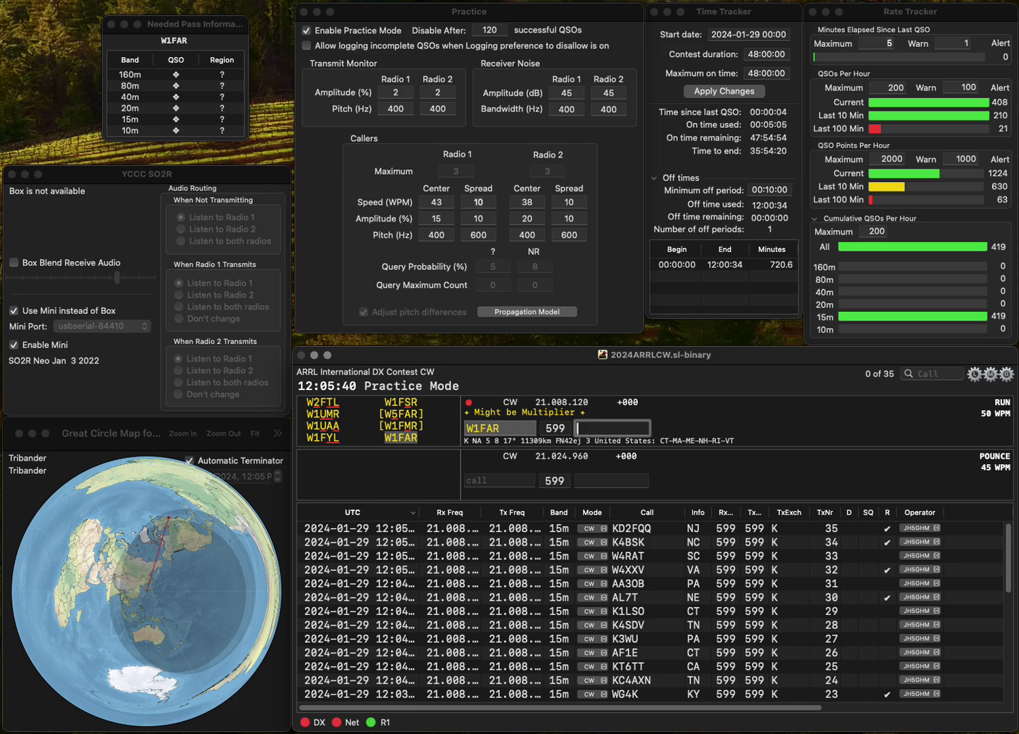
pyautogui.write('ME')
pyautogui.press('Return')
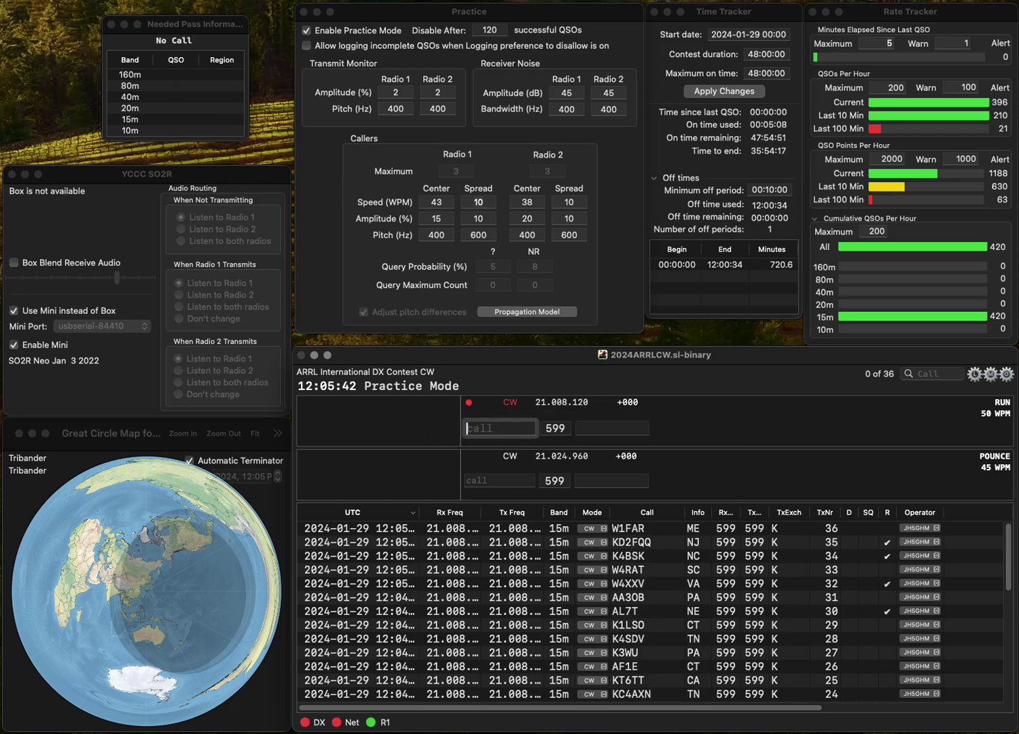
pyautogui.write('WH')
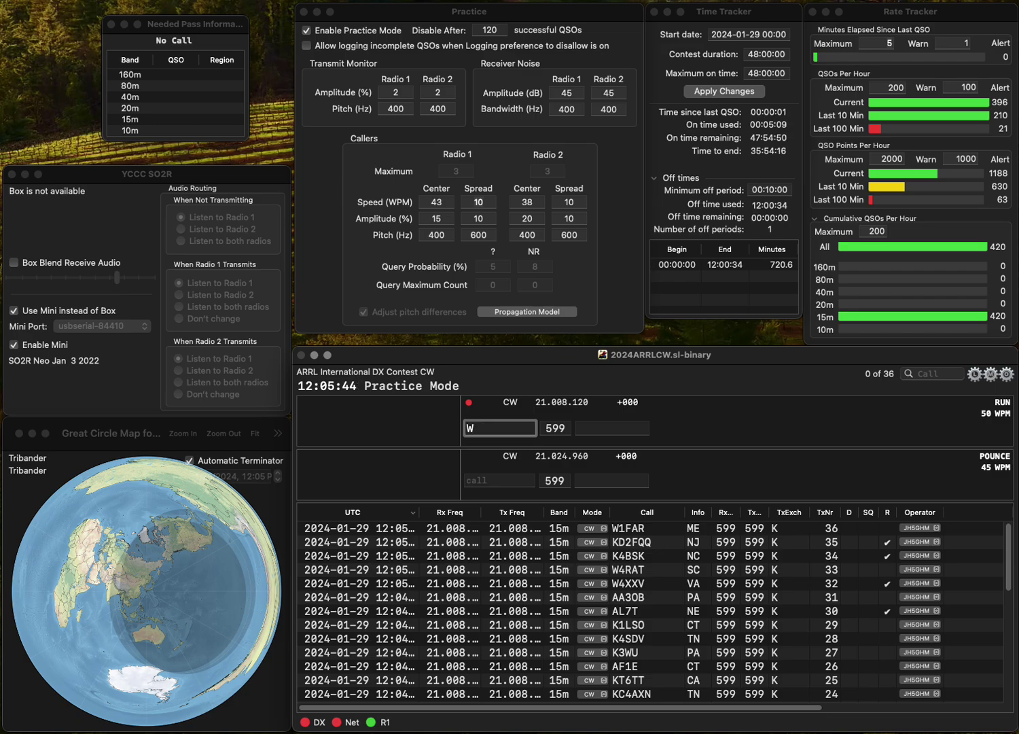
pyautogui.click(473, 429)
pyautogui.write('3P')
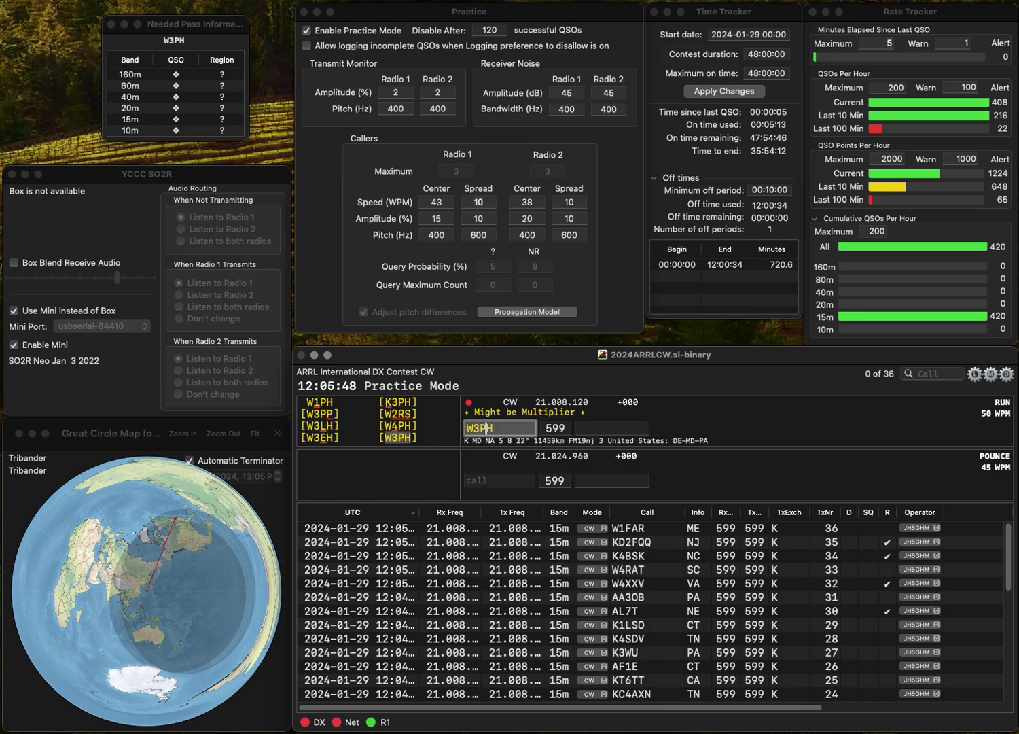
pyautogui.write('Y')
pyautogui.press('Delete')
pyautogui.write('F')
pyautogui.press('space')
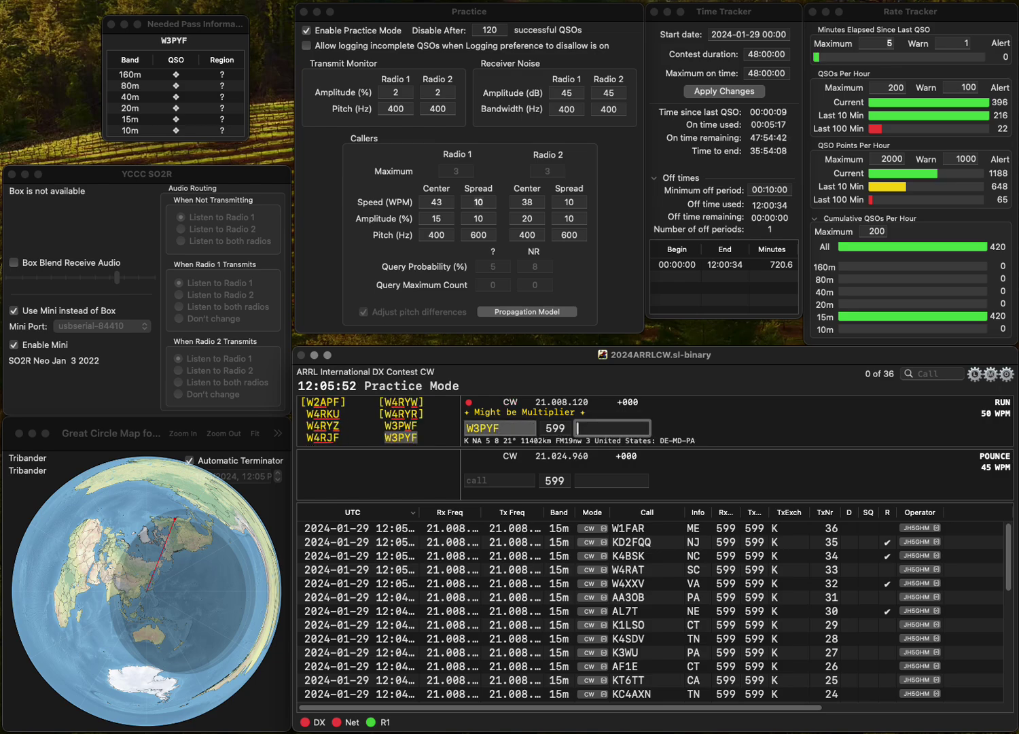
pyautogui.write('PA')
pyautogui.press('Return')
# Log a contact with VA3YI, report 599 and exchange ON, on the run radio
pyautogui.write('V')
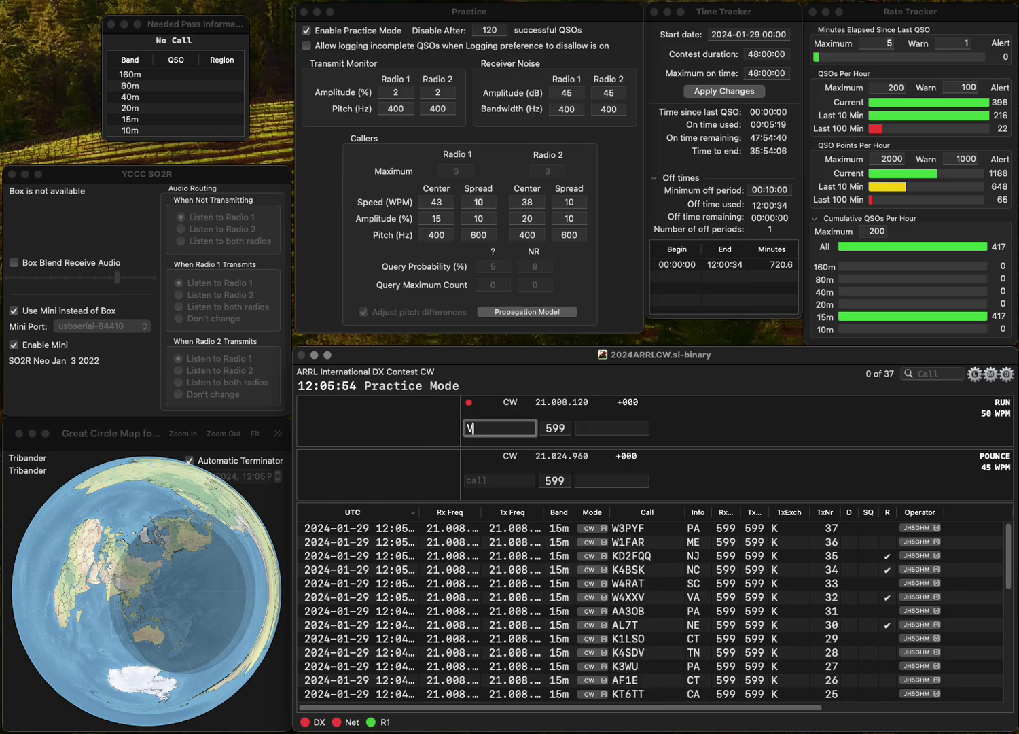
pyautogui.write('A3YI')
pyautogui.press('space')
pyautogui.write('ON')
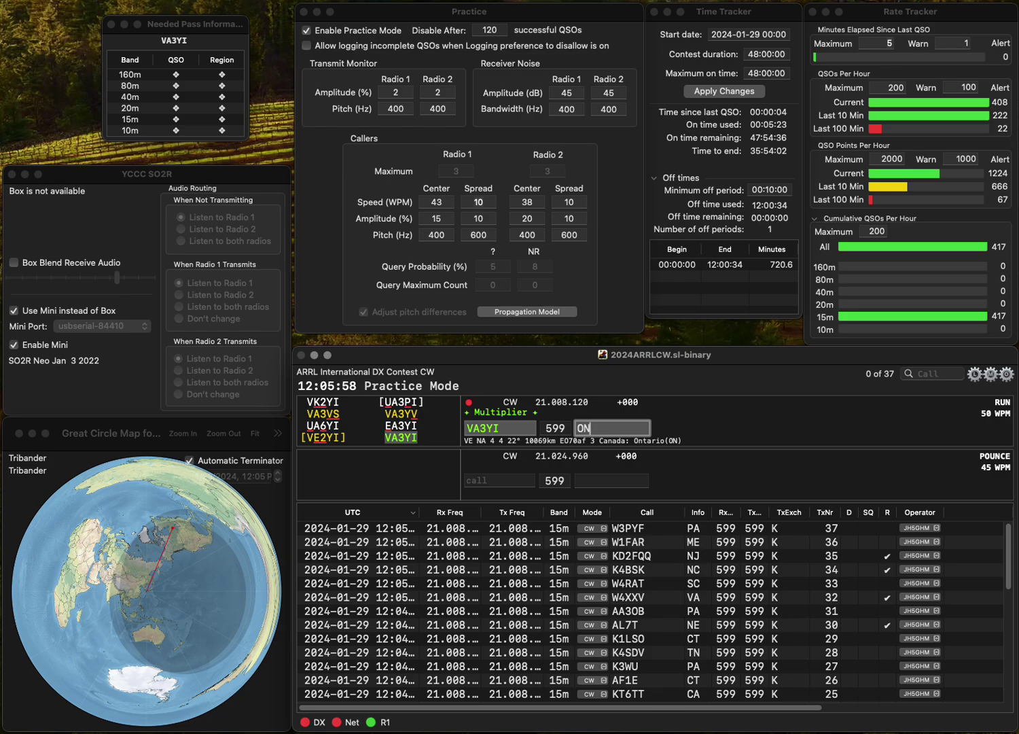
pyautogui.press('Return')
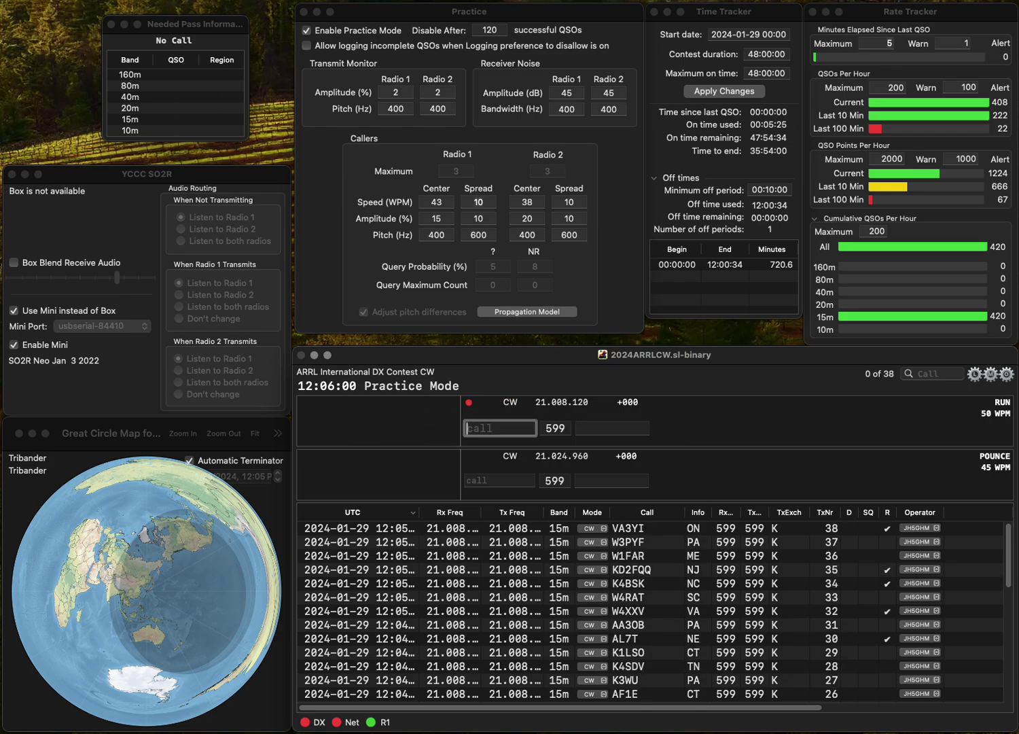
# Log a contact with VA7LEC, report 599 and exchange BC, on the run radio
pyautogui.write('VA7LEC')
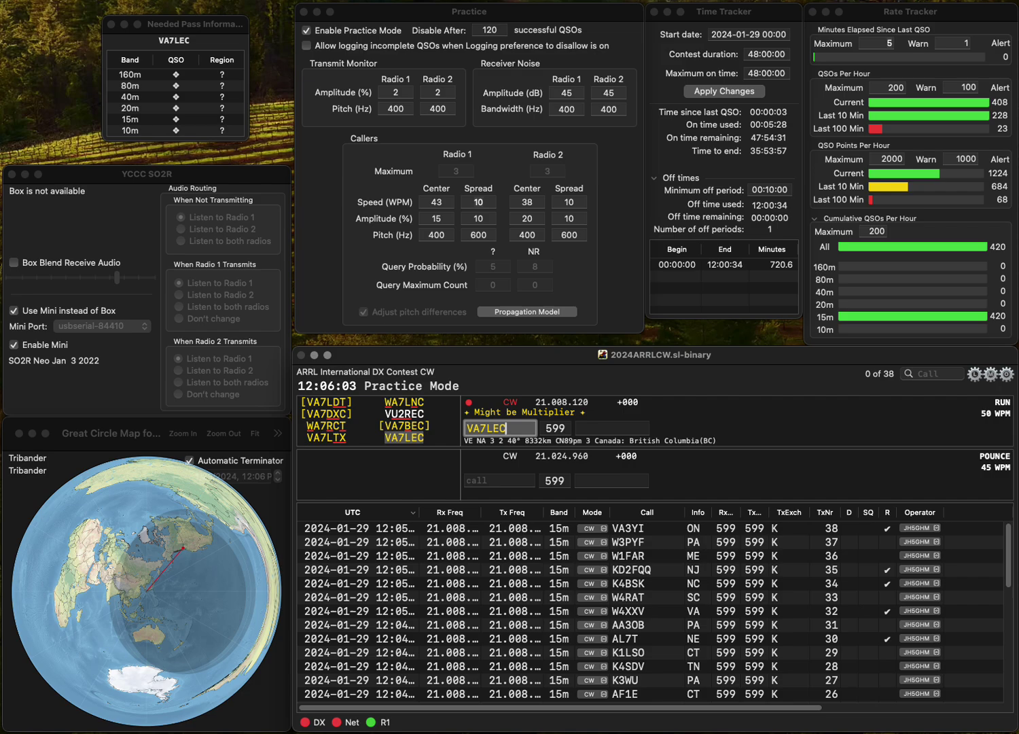
pyautogui.press('space')
pyautogui.write('BC')
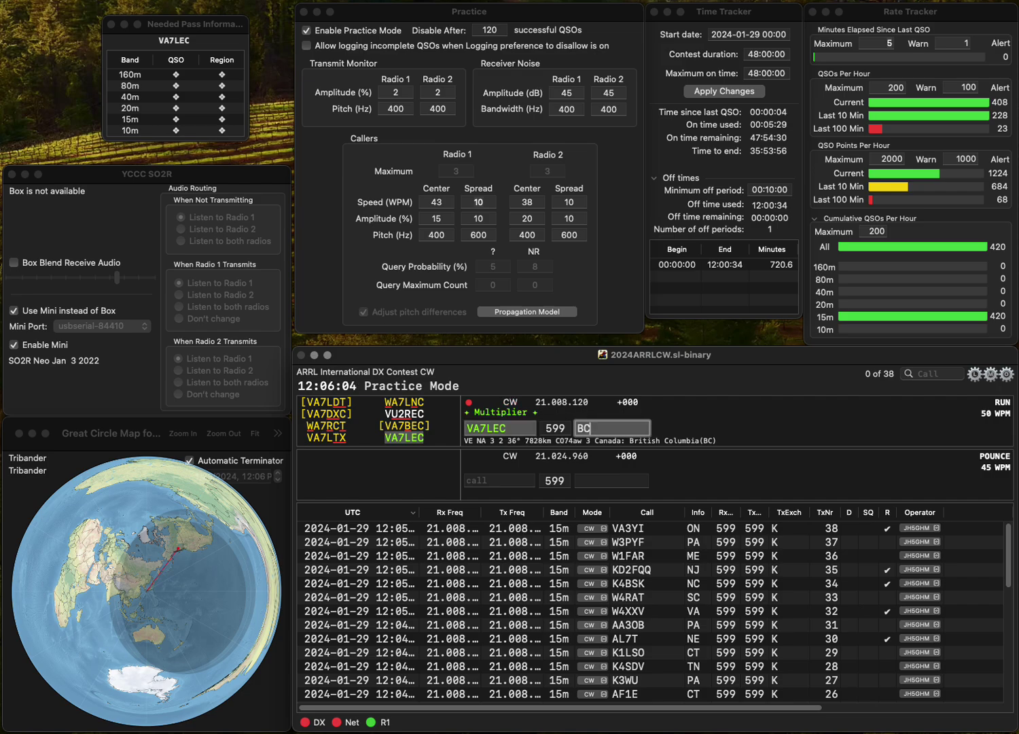
pyautogui.press('Return')
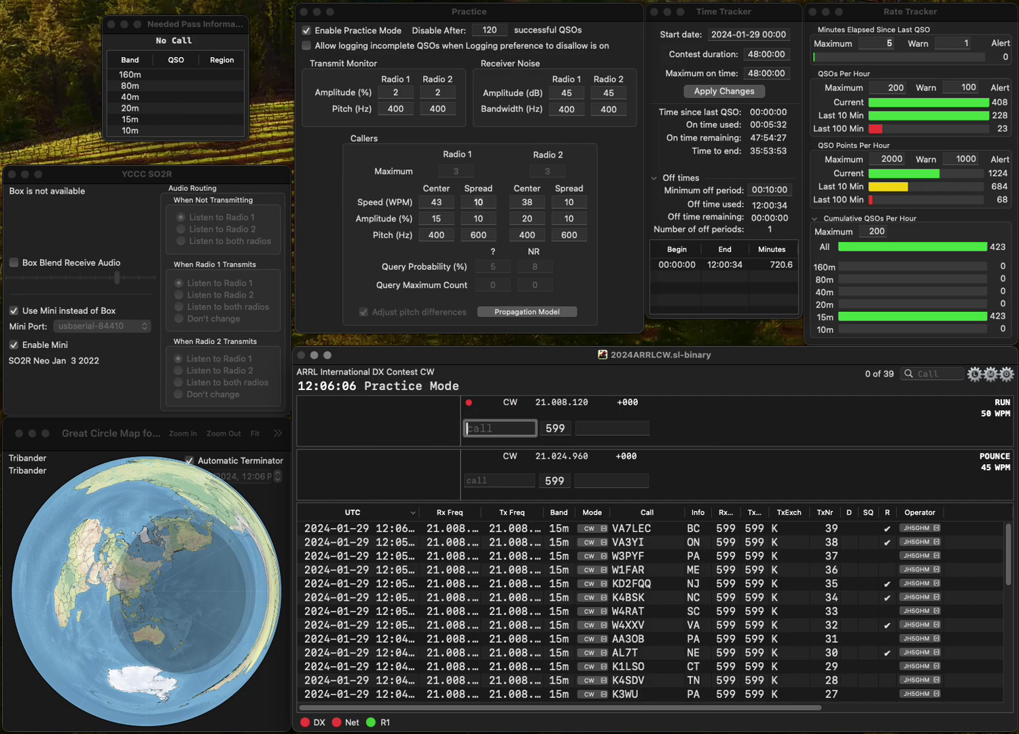
pyautogui.write('9ZZ')
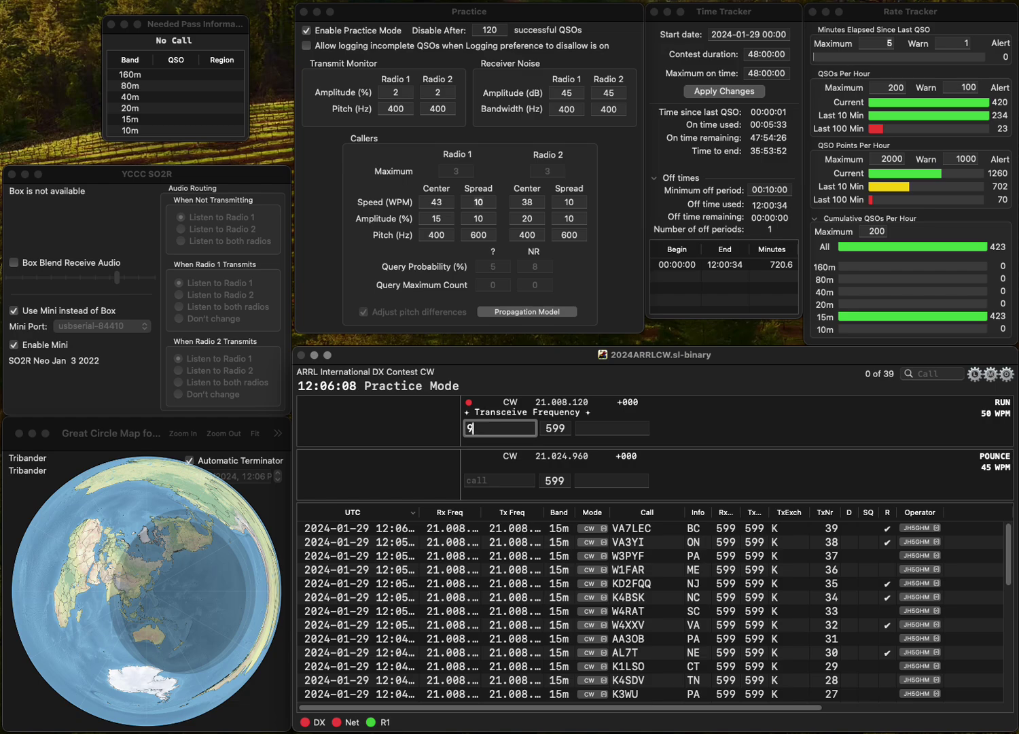
pyautogui.press('BackSpace')
pyautogui.write('A')
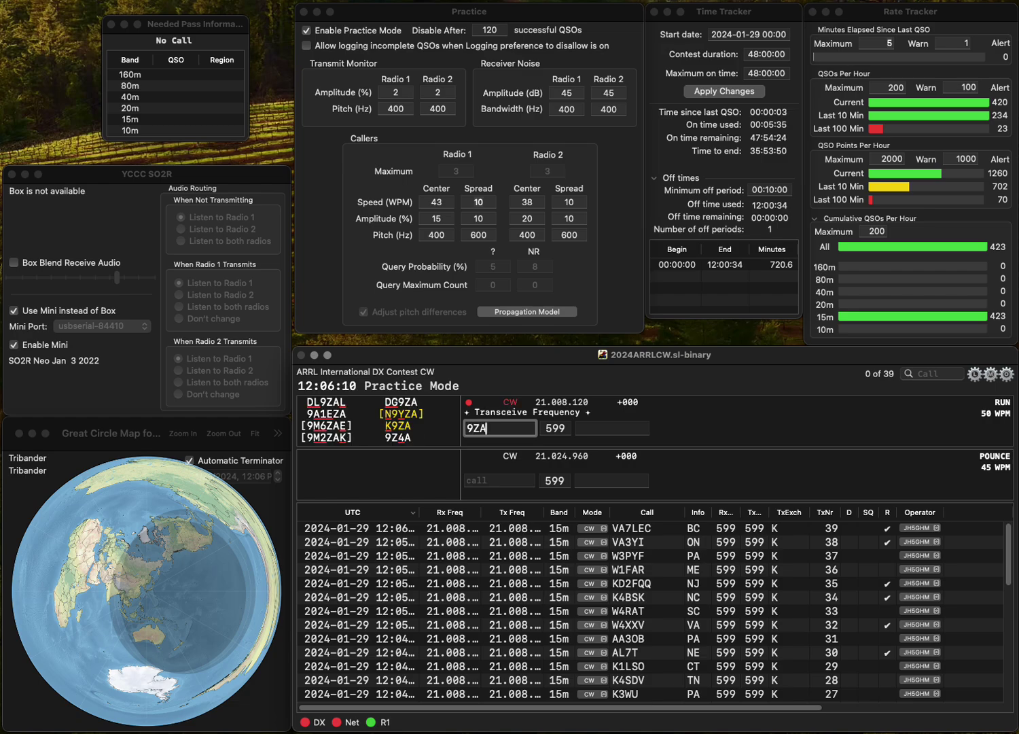
pyautogui.write('K')
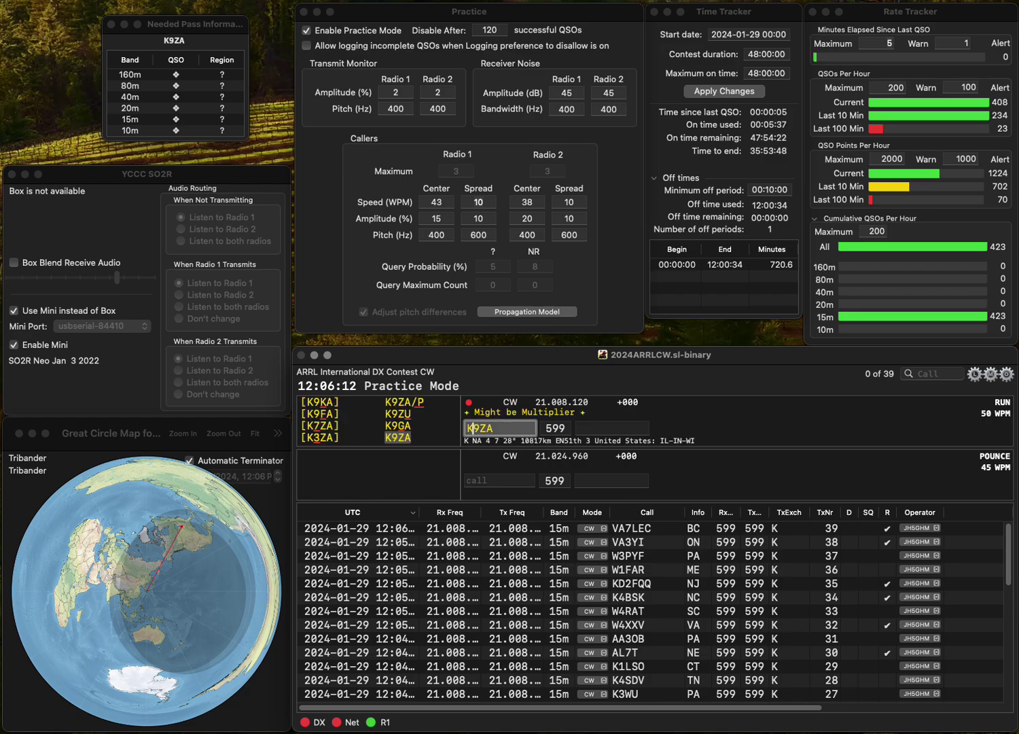
pyautogui.press('Return')
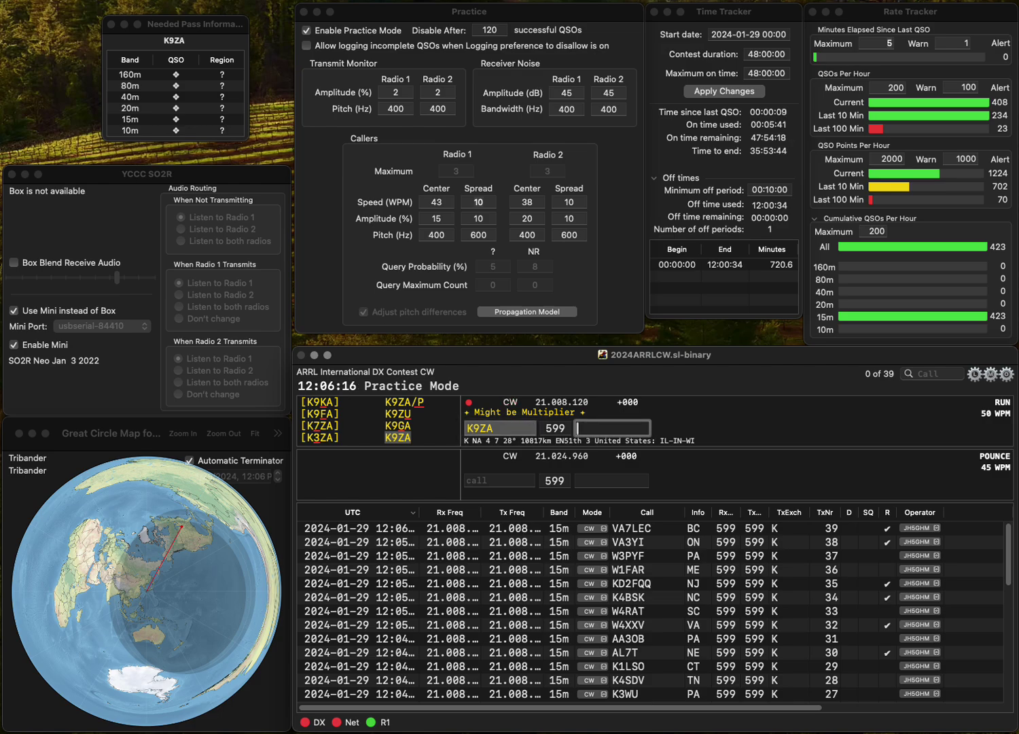
pyautogui.press('Return')
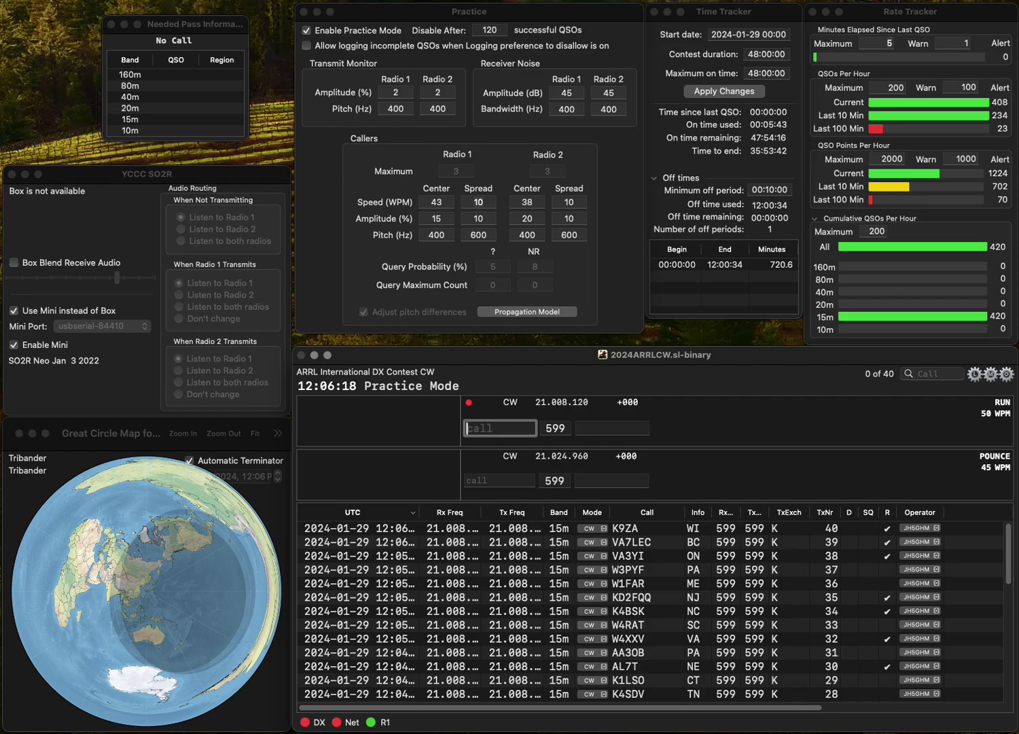
pyautogui.write('AJ6VV')
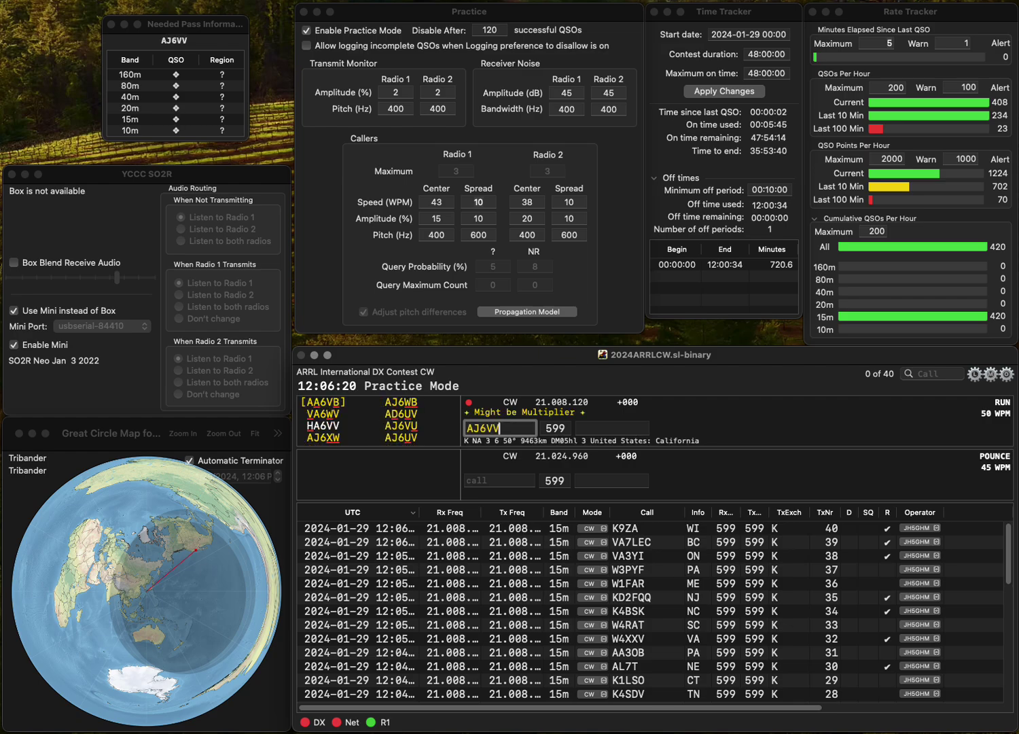
pyautogui.press('BackSpace')
pyautogui.press('BackSpace')
pyautogui.write('UV')
pyautogui.press('Return')
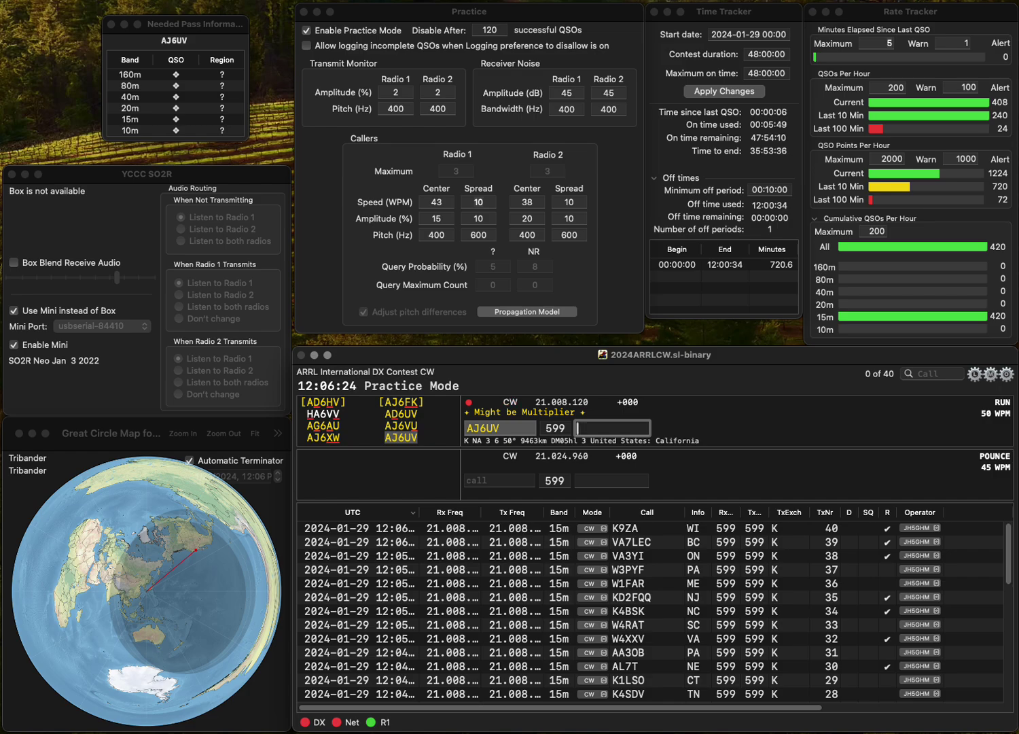
pyautogui.write('CA')
pyautogui.press('Return')
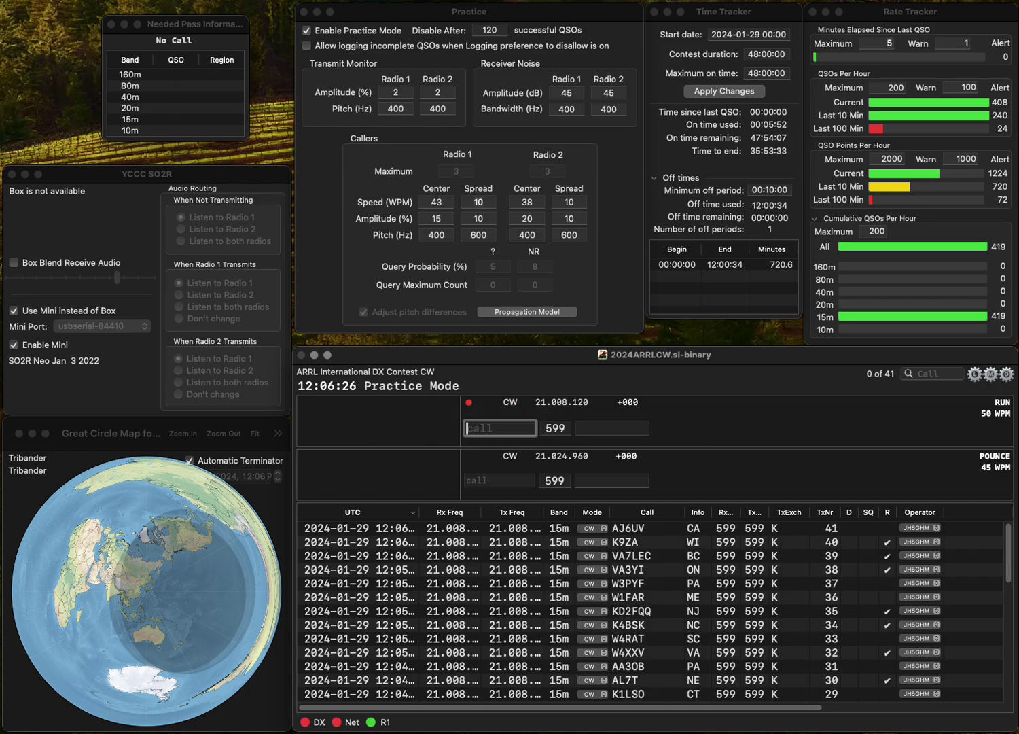
pyautogui.write('WB2')
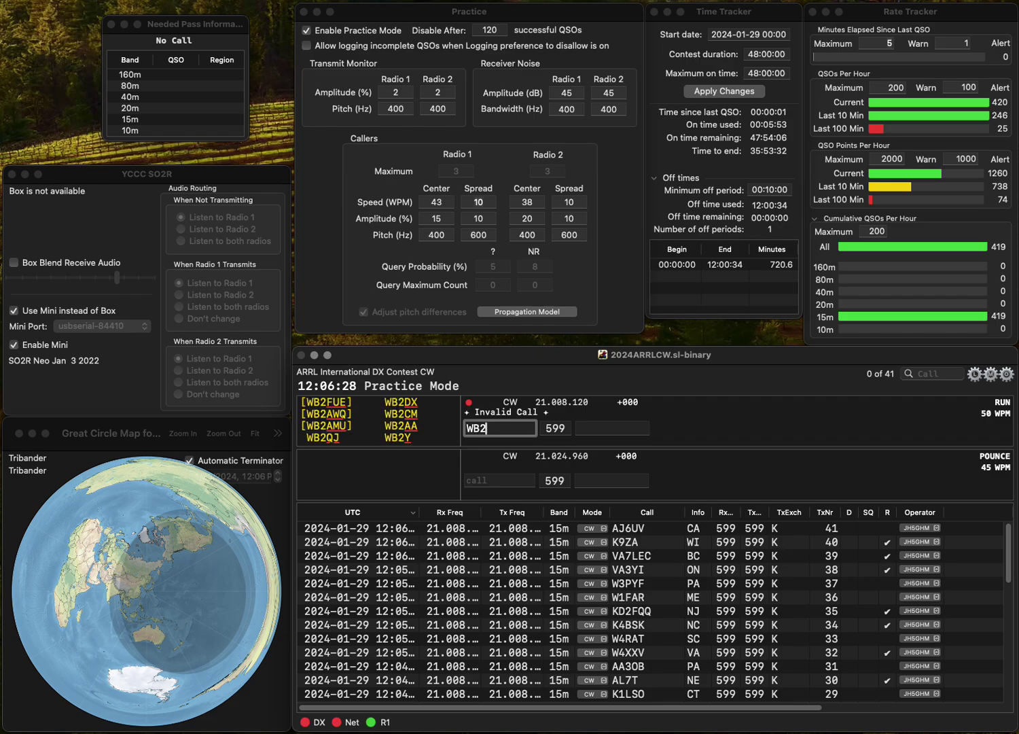
pyautogui.write('AFC')
pyautogui.press('Return')
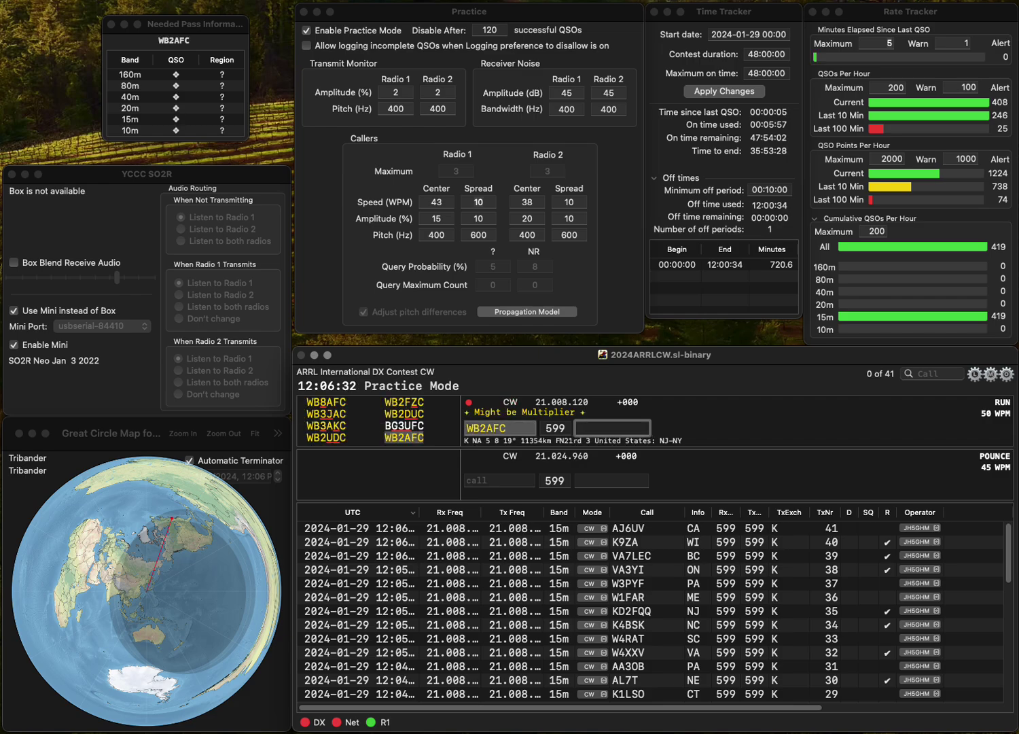
pyautogui.write('NY')
pyautogui.press('Return')
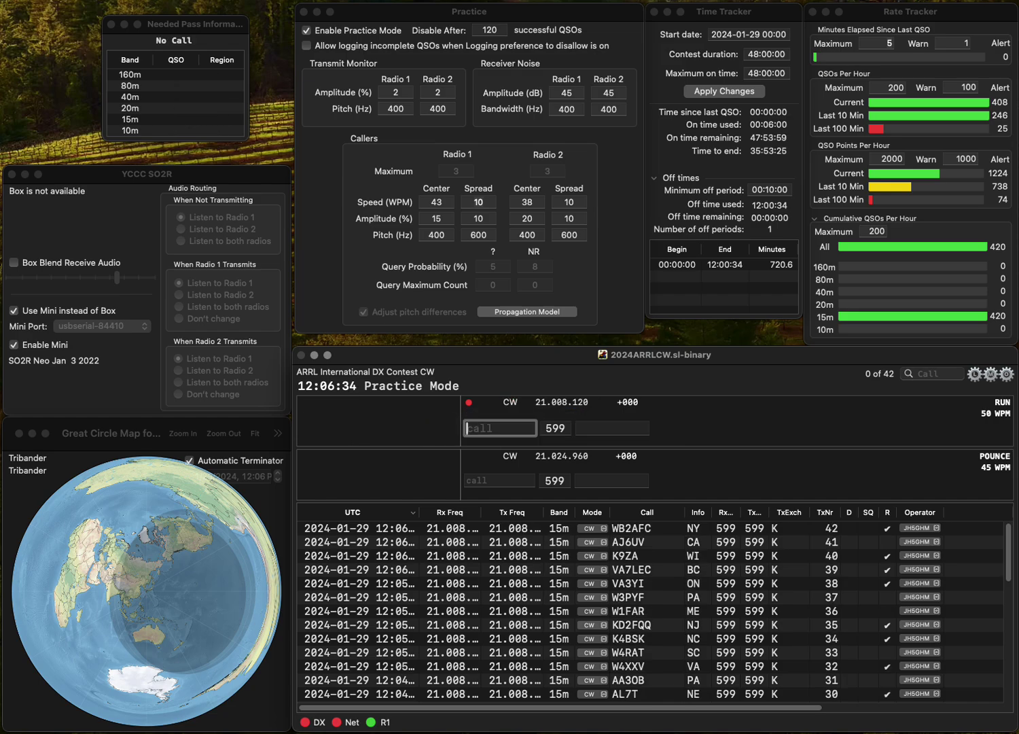
pyautogui.write('AF1T')
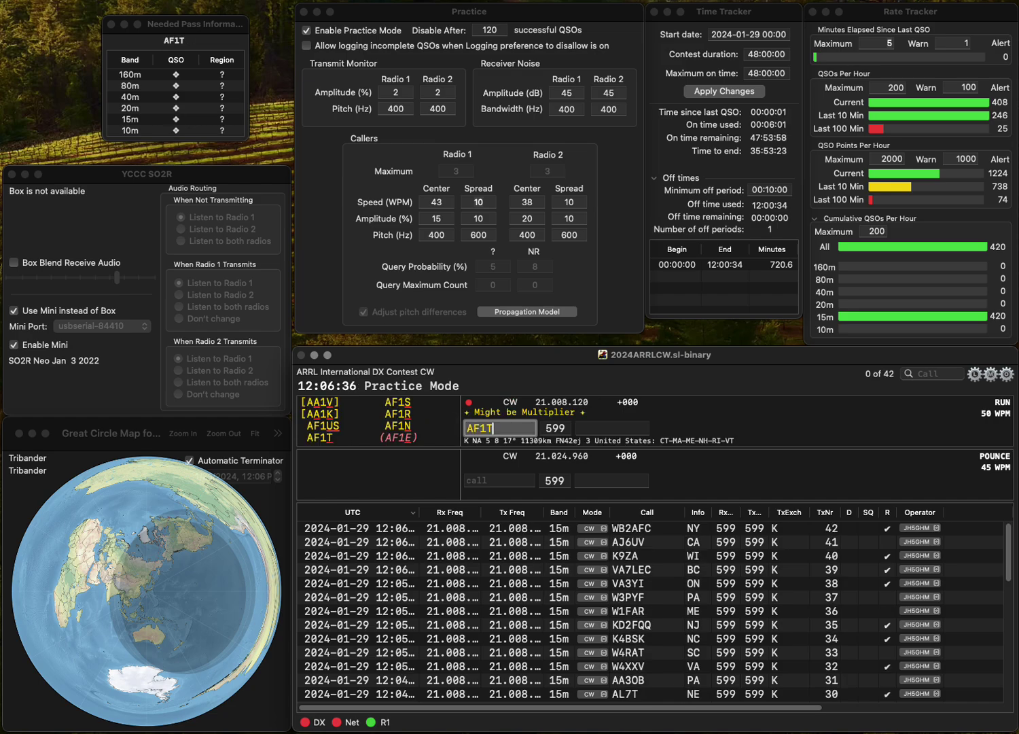
pyautogui.press('Return')
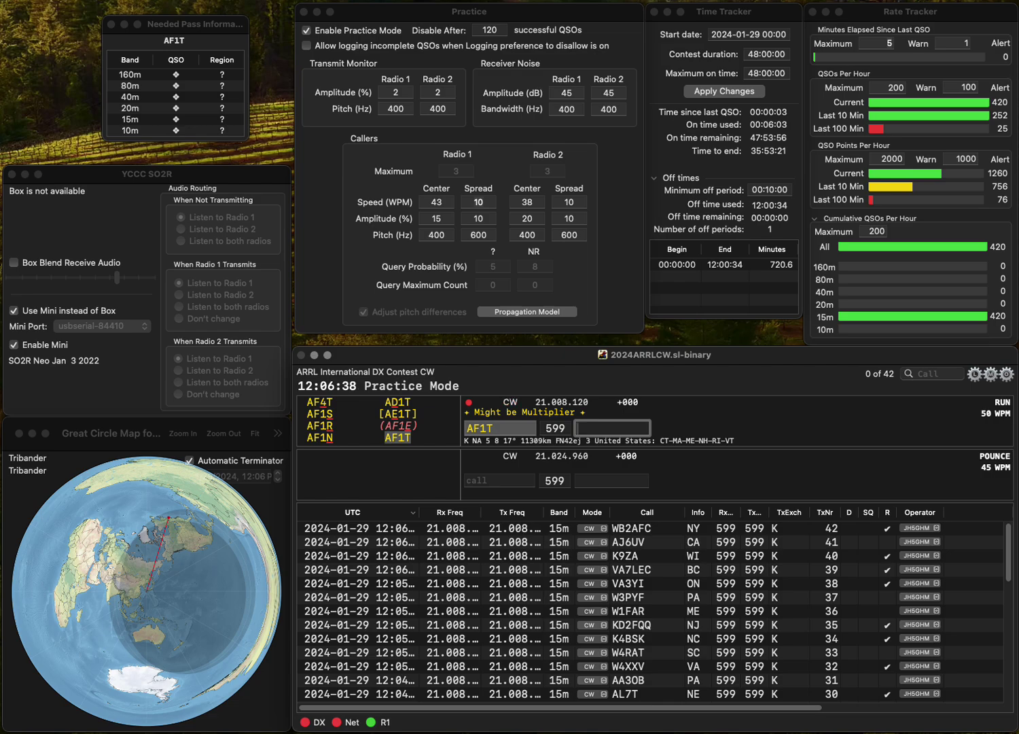
pyautogui.write('RI')
pyautogui.press('Return')
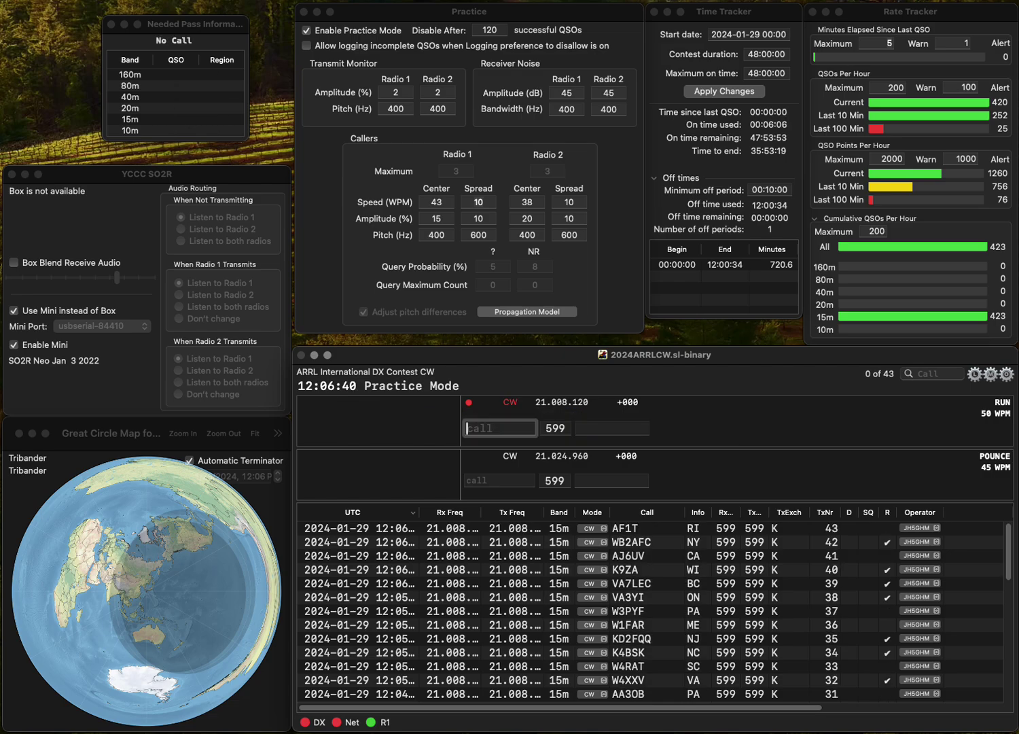
pyautogui.write('M')
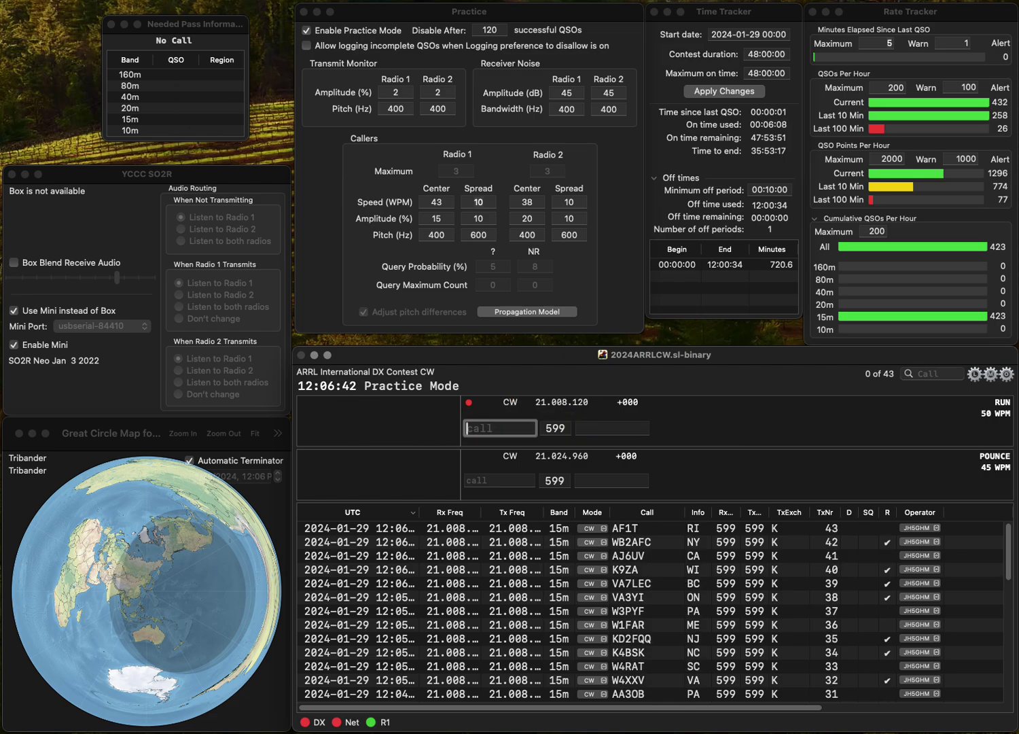
pyautogui.write('7IO')
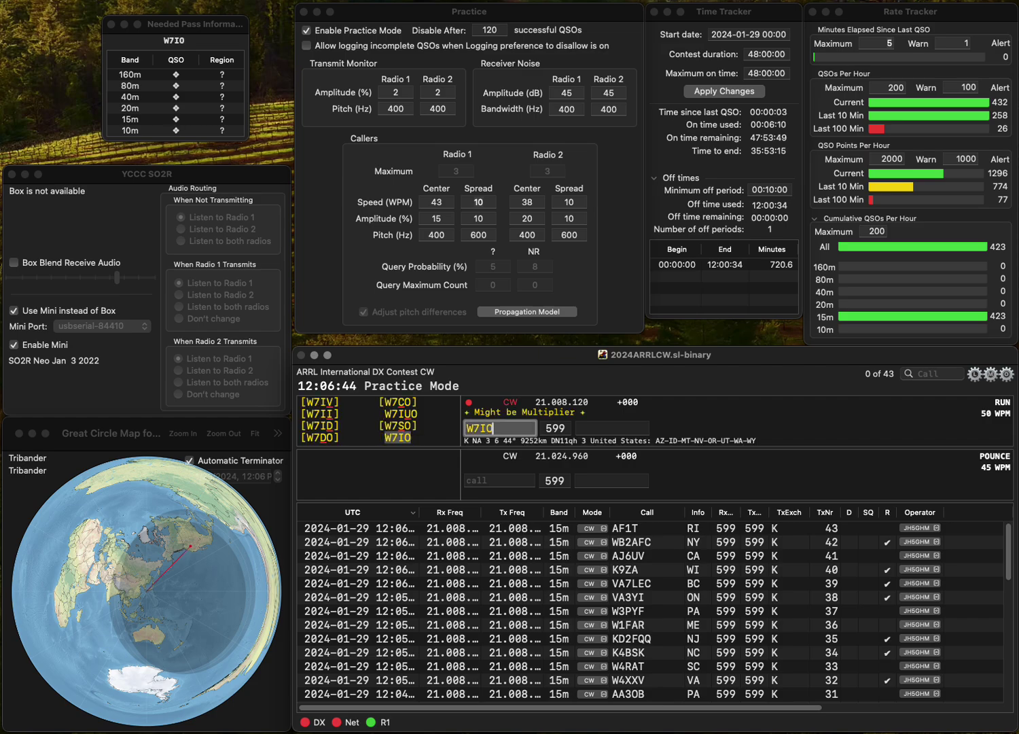
pyautogui.press('space')
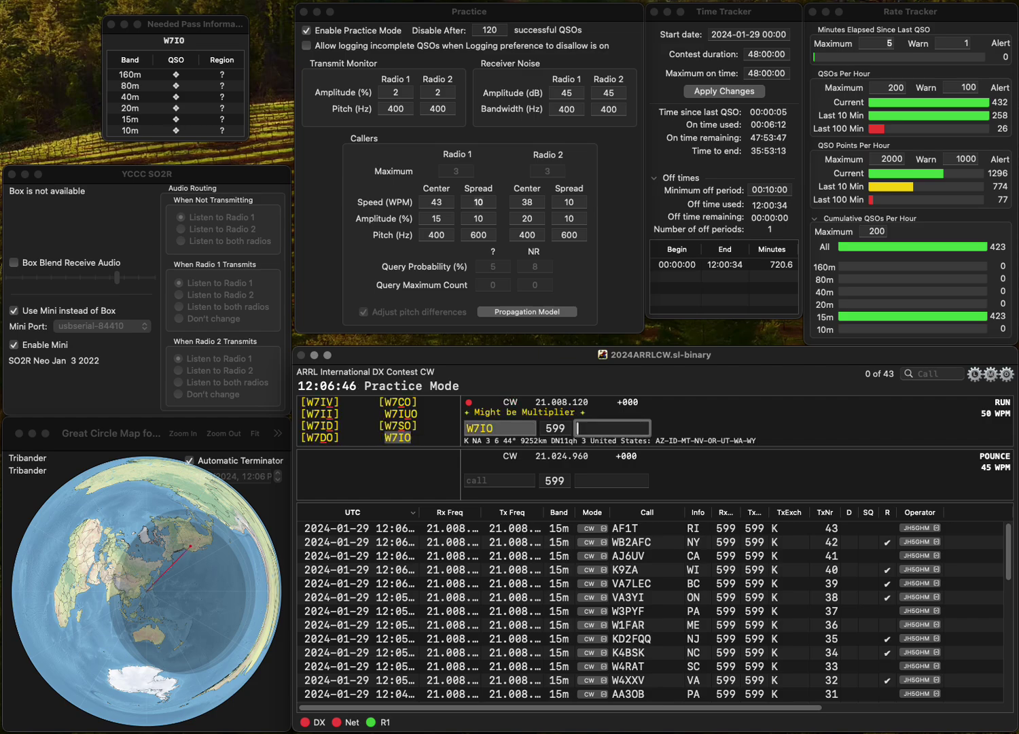
pyautogui.write('WA')
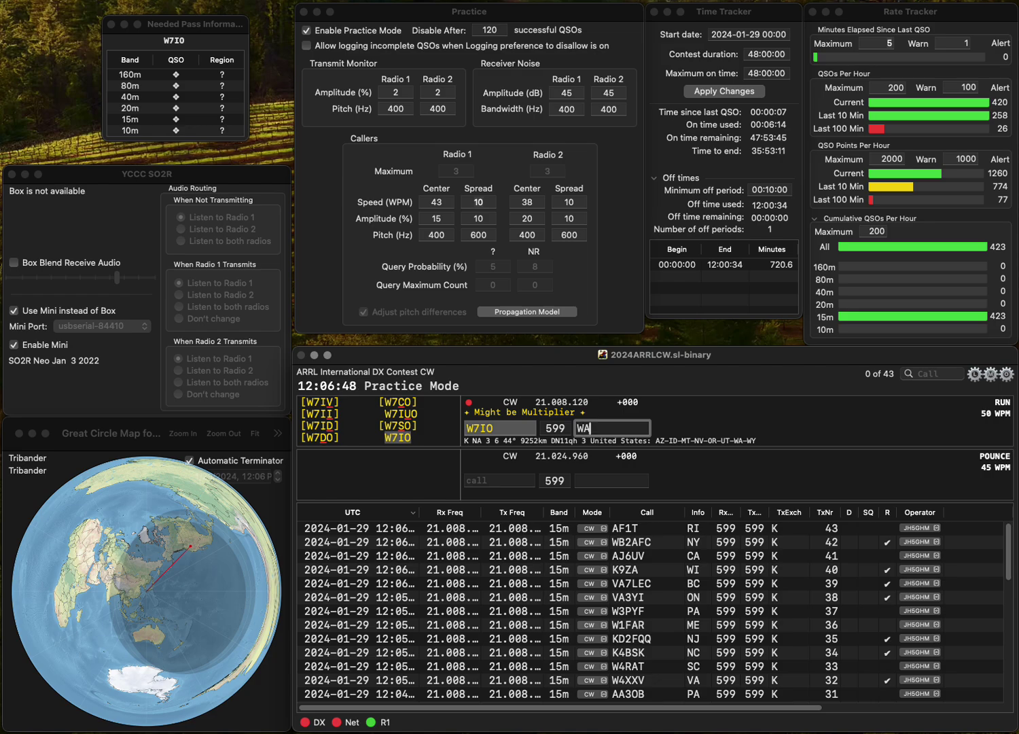
pyautogui.press('Return')
pyautogui.write('WB')
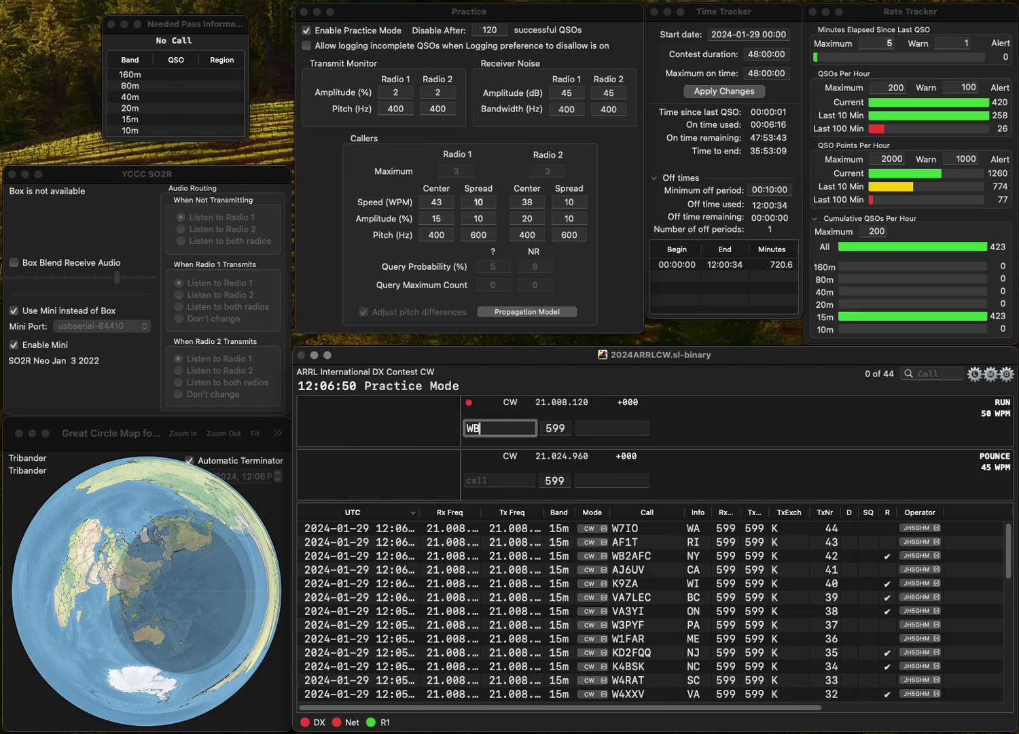
pyautogui.write('0ULX')
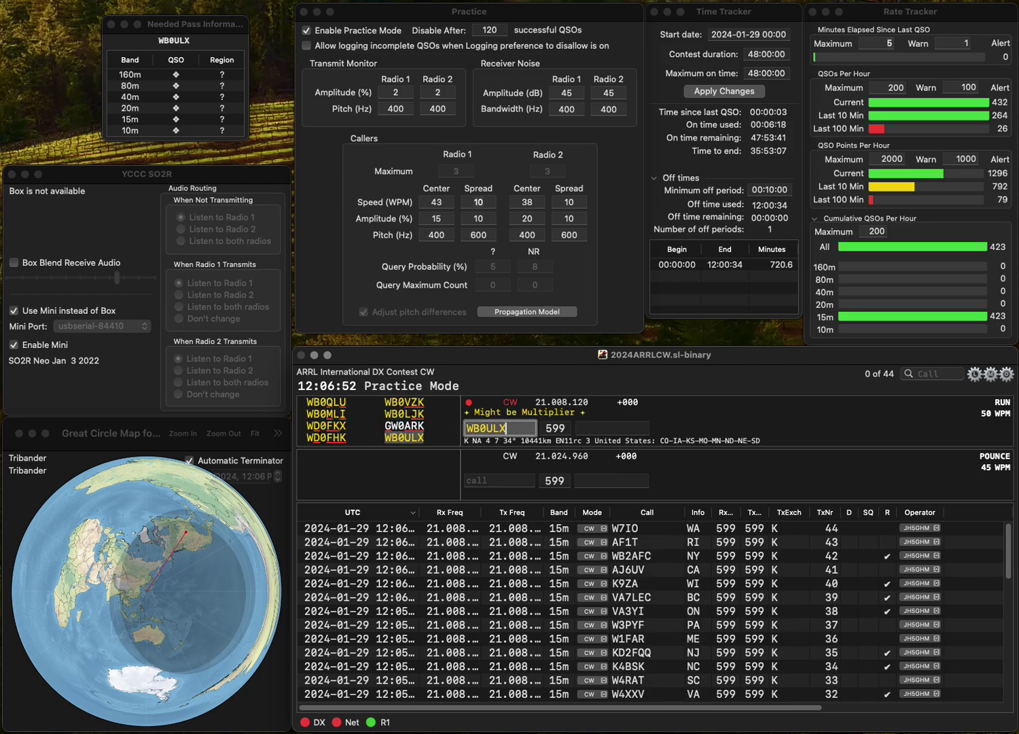
pyautogui.press('Return')
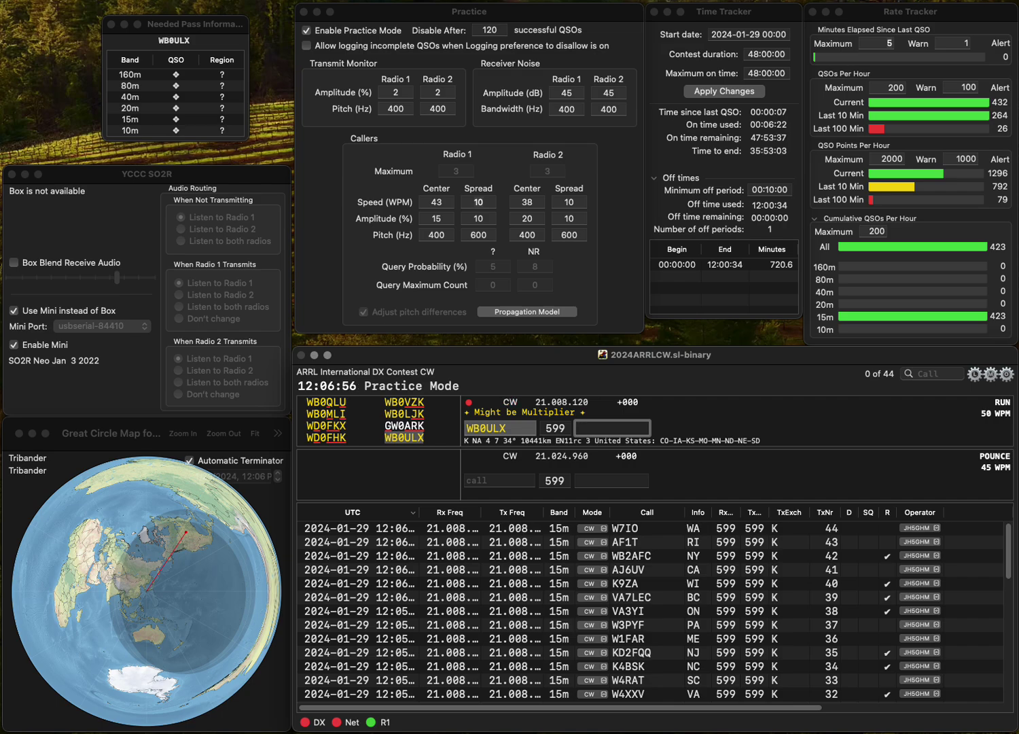
pyautogui.write('MO')
pyautogui.press('Return')
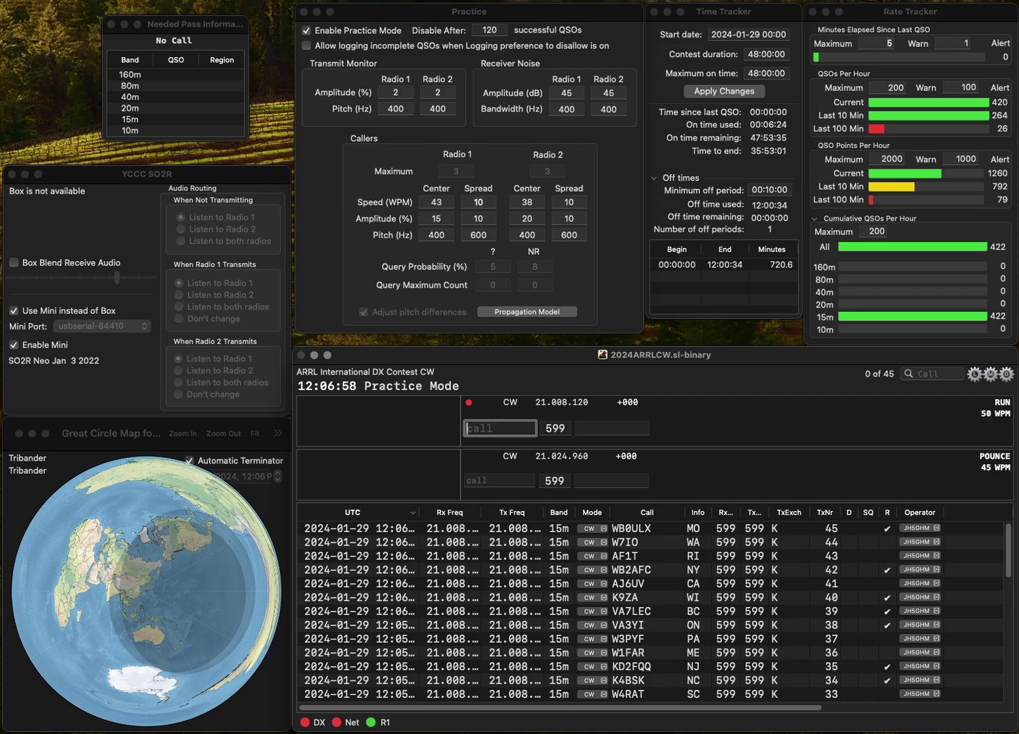
# Log a contact with N7KT, report 599 and exchange UT, on the run radio
pyautogui.write('N7KT')
pyautogui.press('Tab')
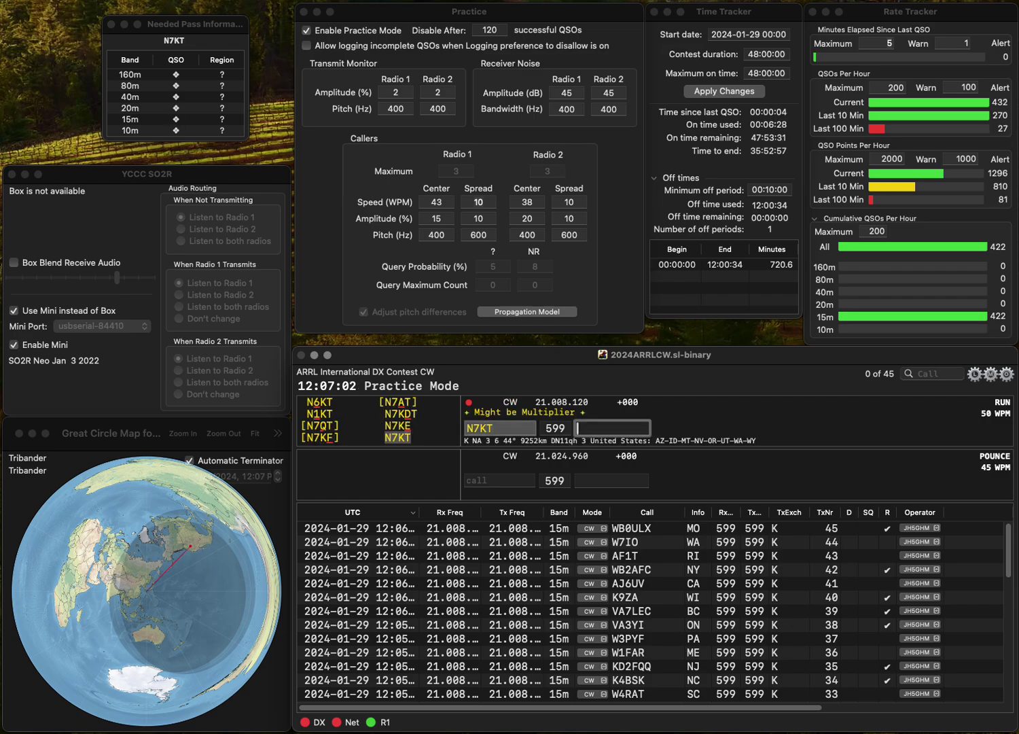
pyautogui.write('UT')
pyautogui.press('Return')
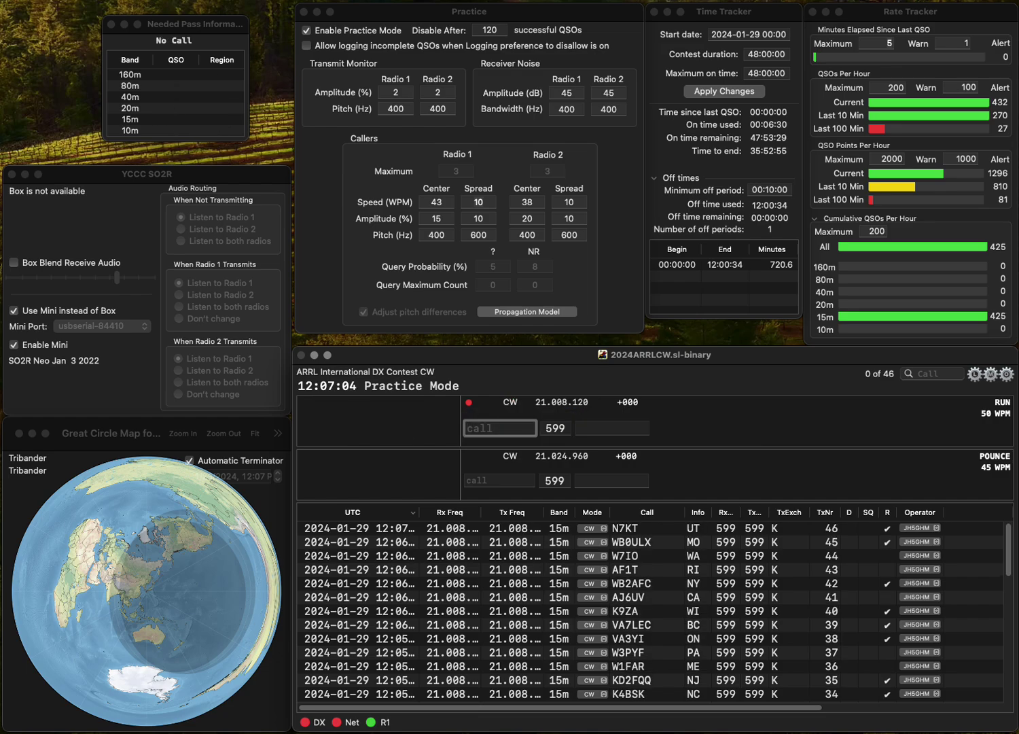
pyautogui.write('N3X')
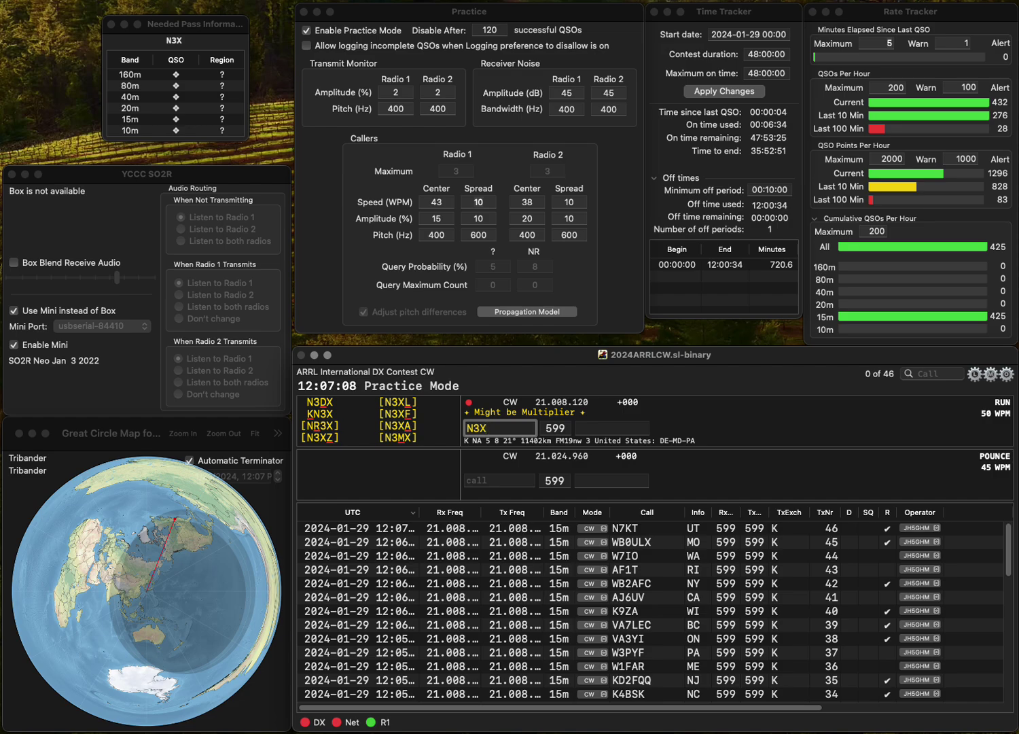
pyautogui.write('LS')
pyautogui.press('Return')
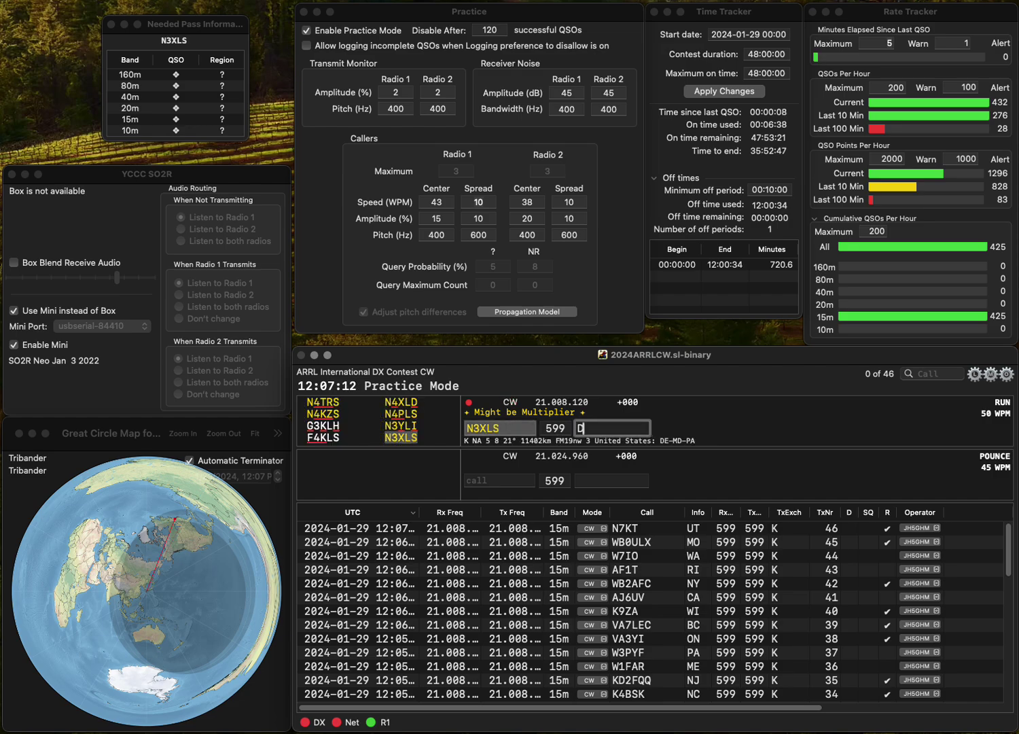
pyautogui.press('Return')
pyautogui.write('K')
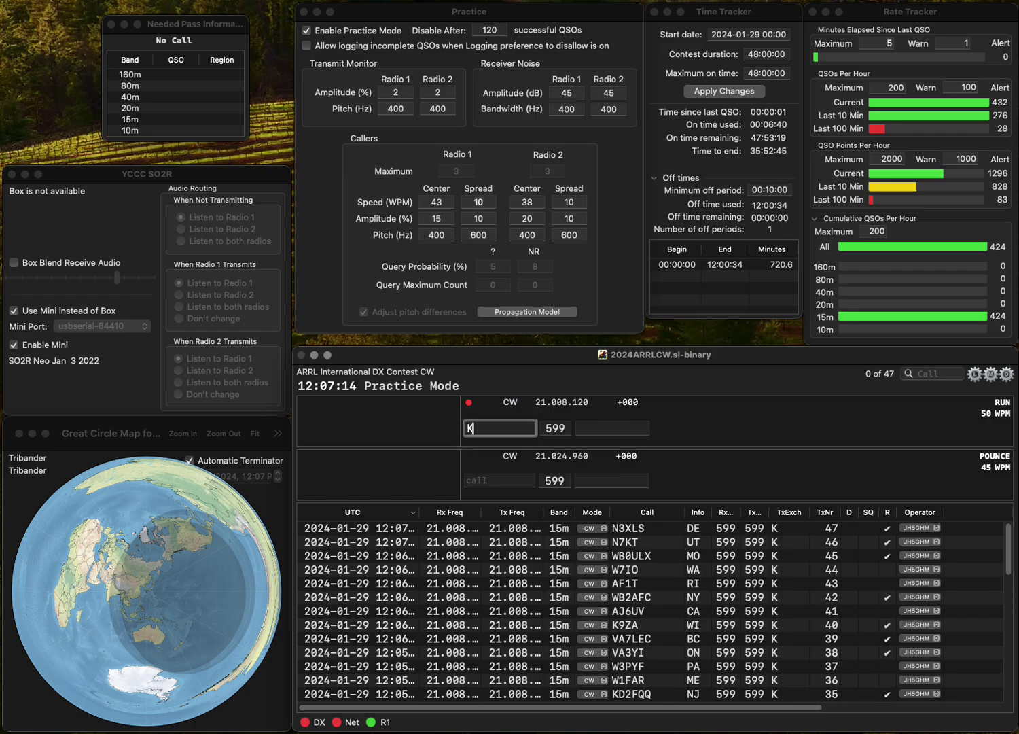
pyautogui.write('B7HDX')
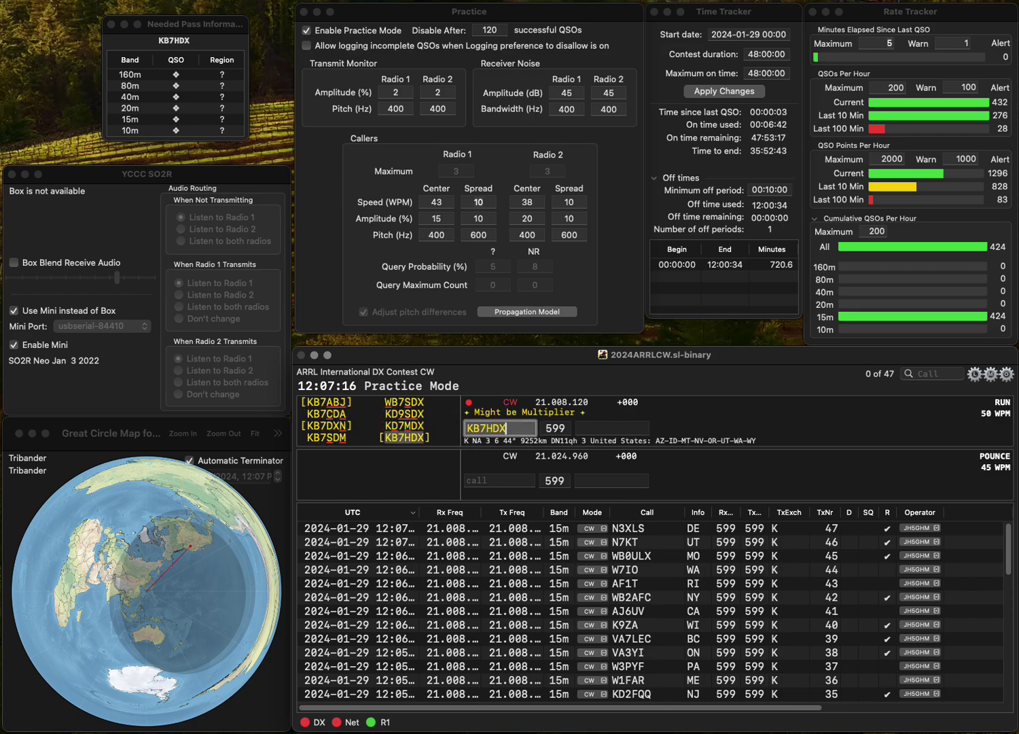
pyautogui.press('Return')
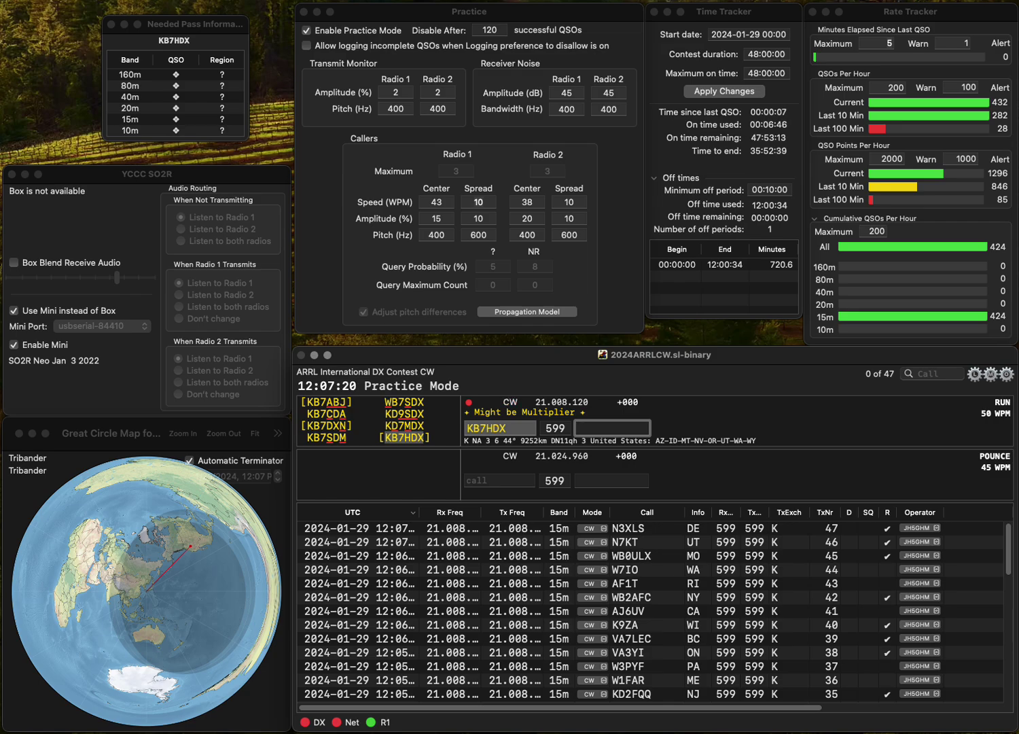
pyautogui.write('R')
pyautogui.press('Return')
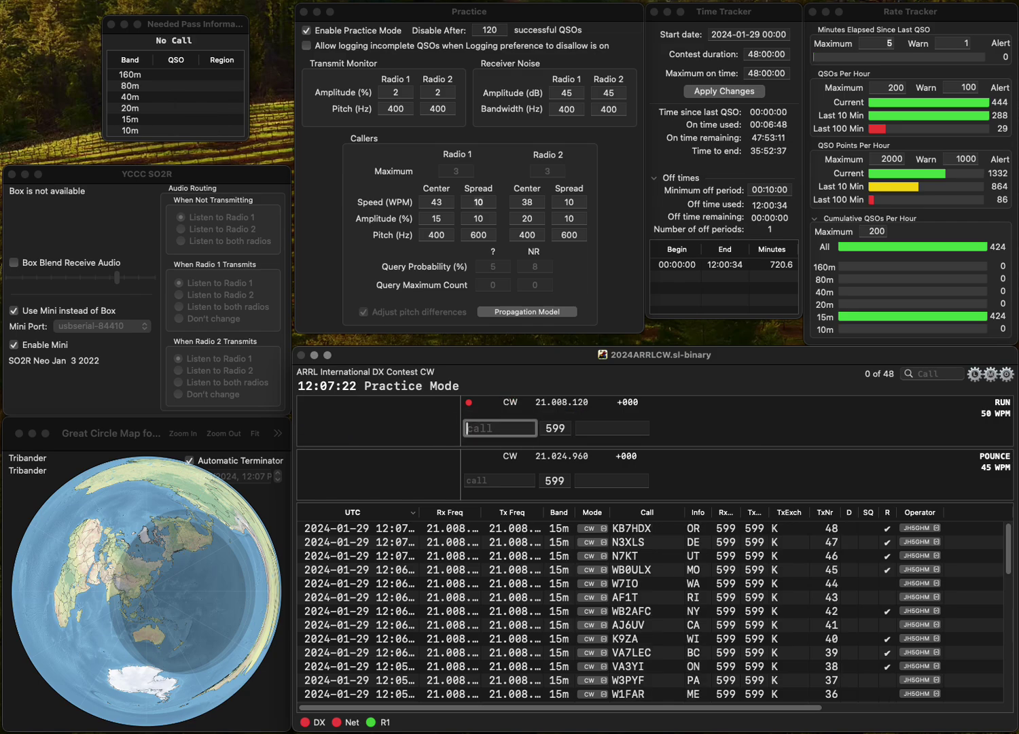
pyautogui.write('WAP')
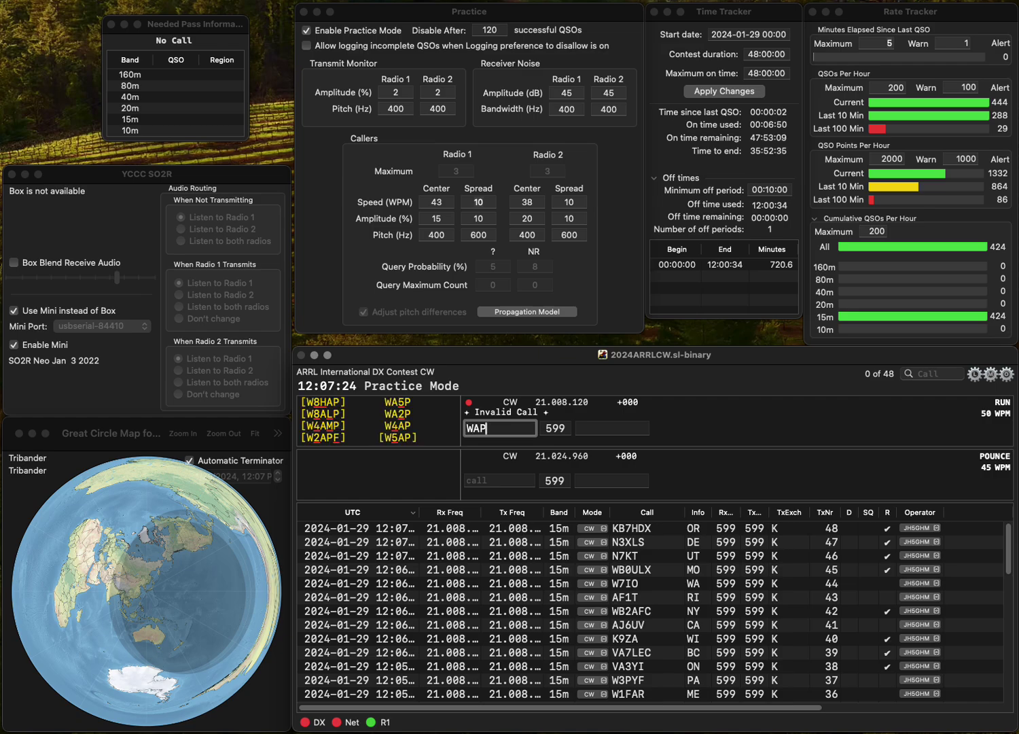
pyautogui.write('7APM')
pyautogui.press('Return')
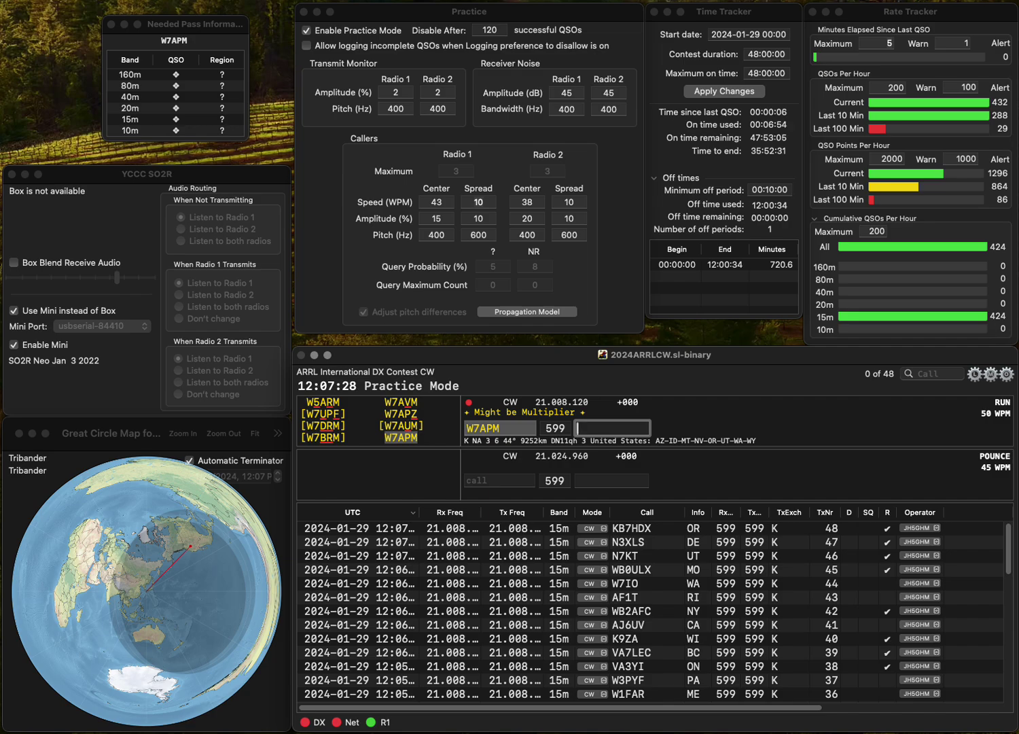
pyautogui.write('ID')
pyautogui.press('Return')
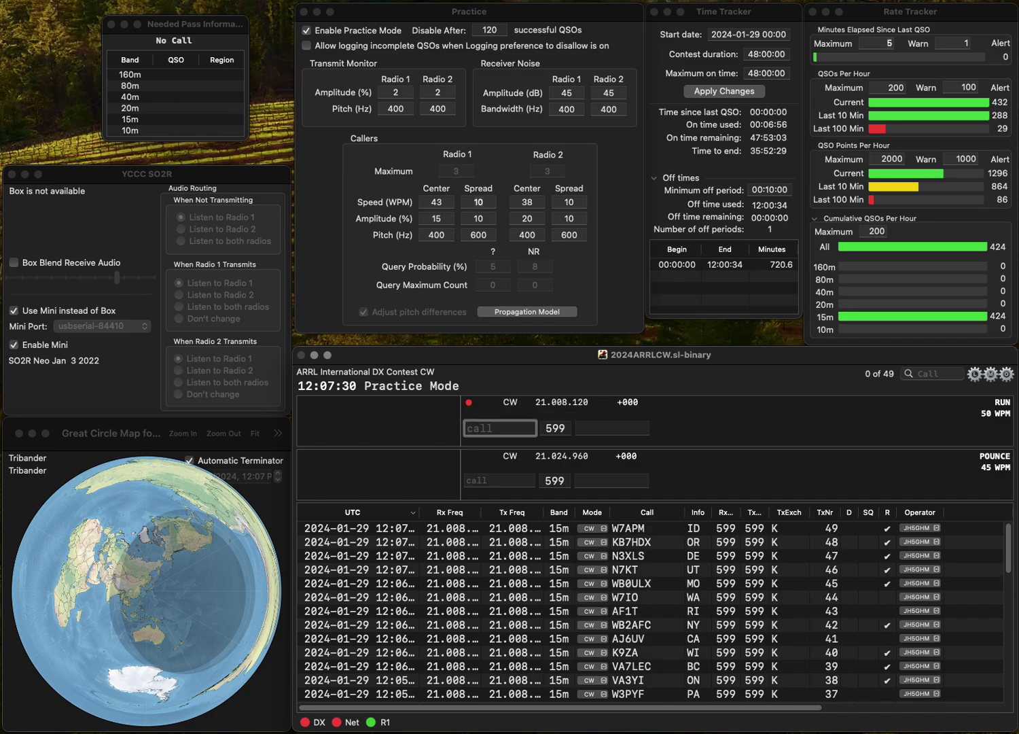
# Log a contact with K9LOF, report 599 and exchange WI, on the run radio
pyautogui.write('K9LOF')
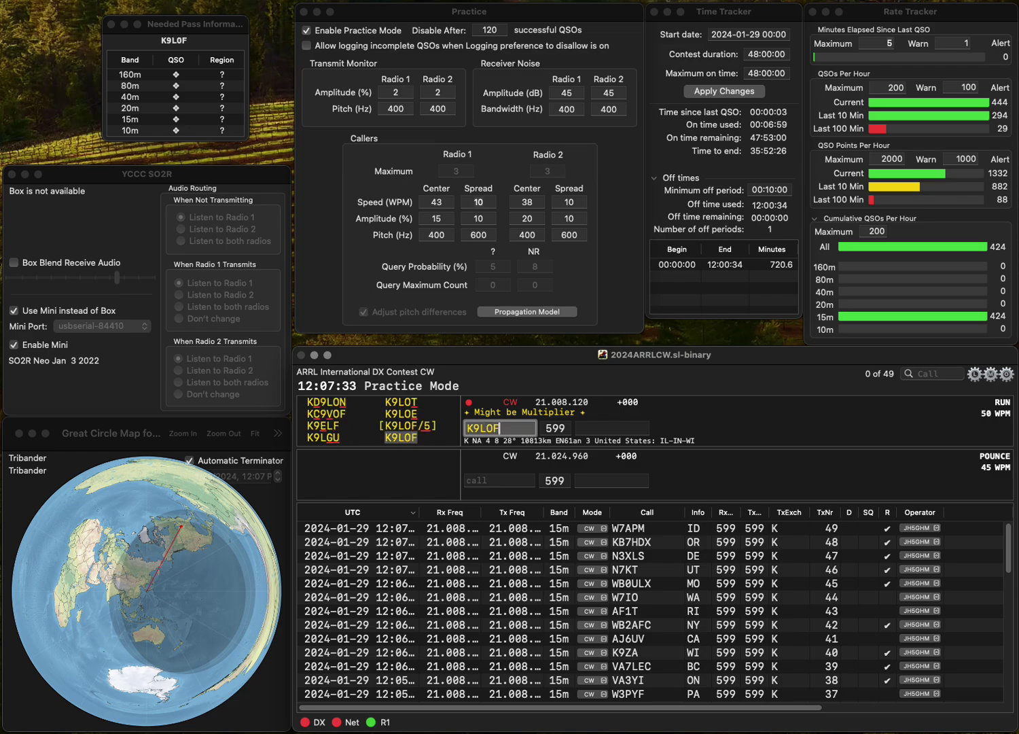
pyautogui.press('space')
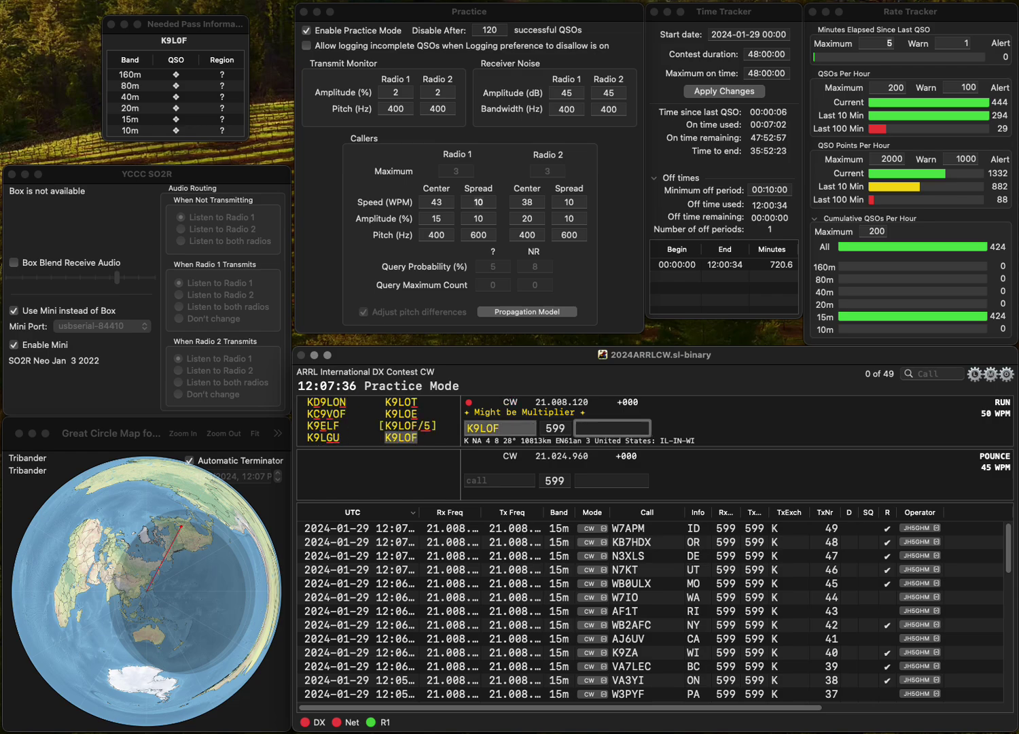
pyautogui.press('Return')
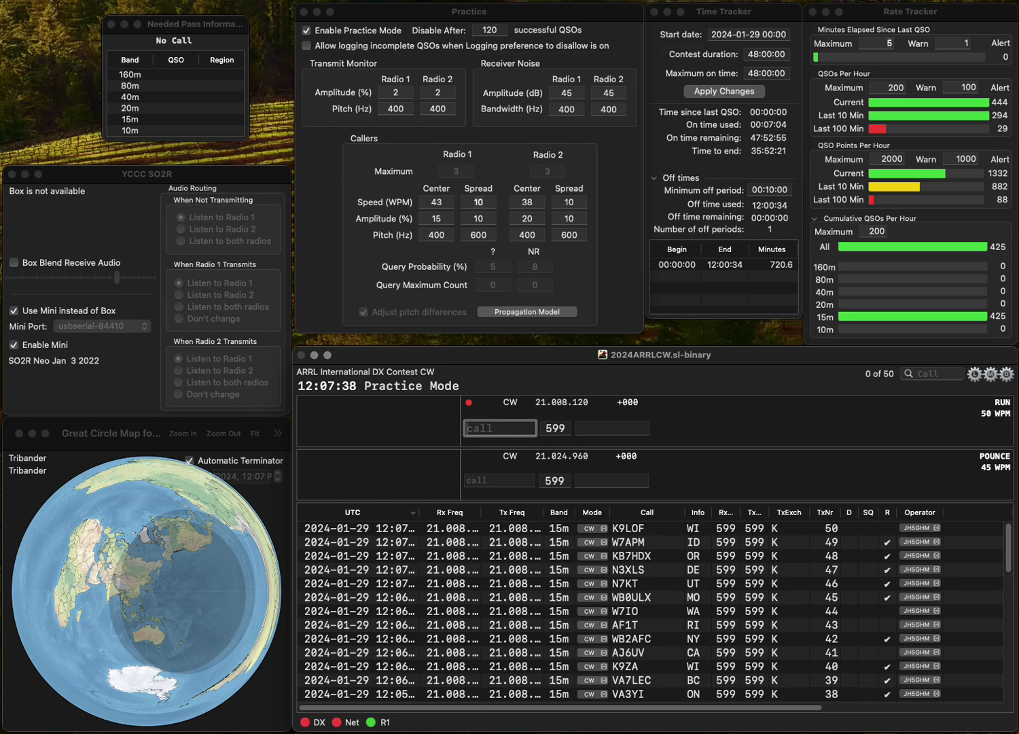
pyautogui.write('KC1O')
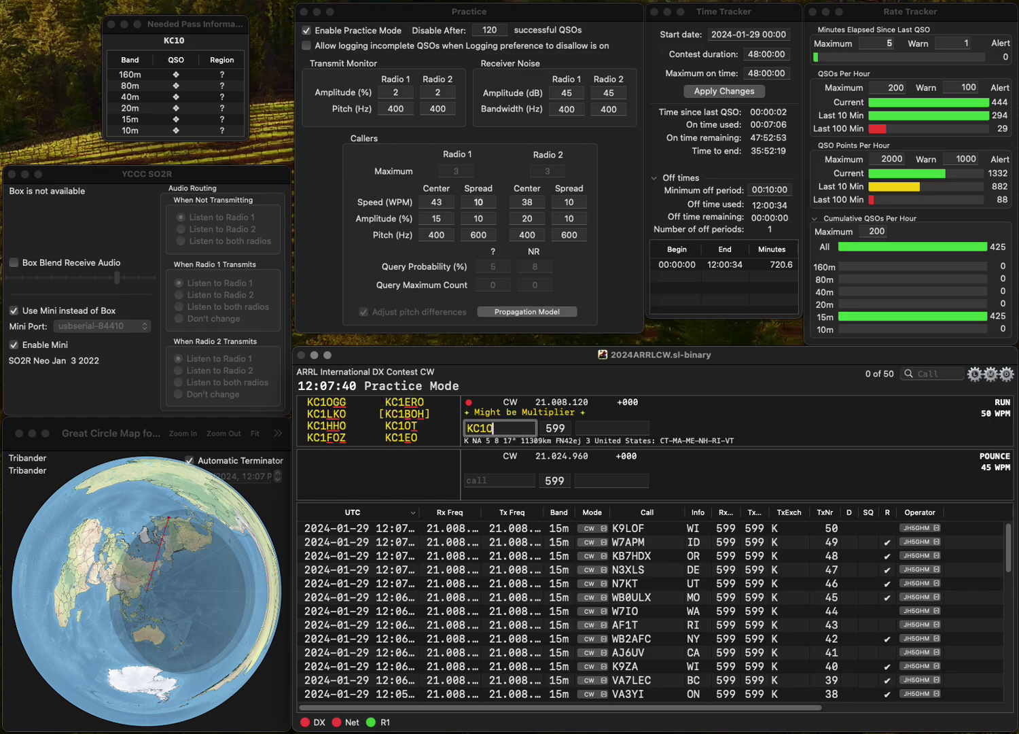
pyautogui.write('PD')
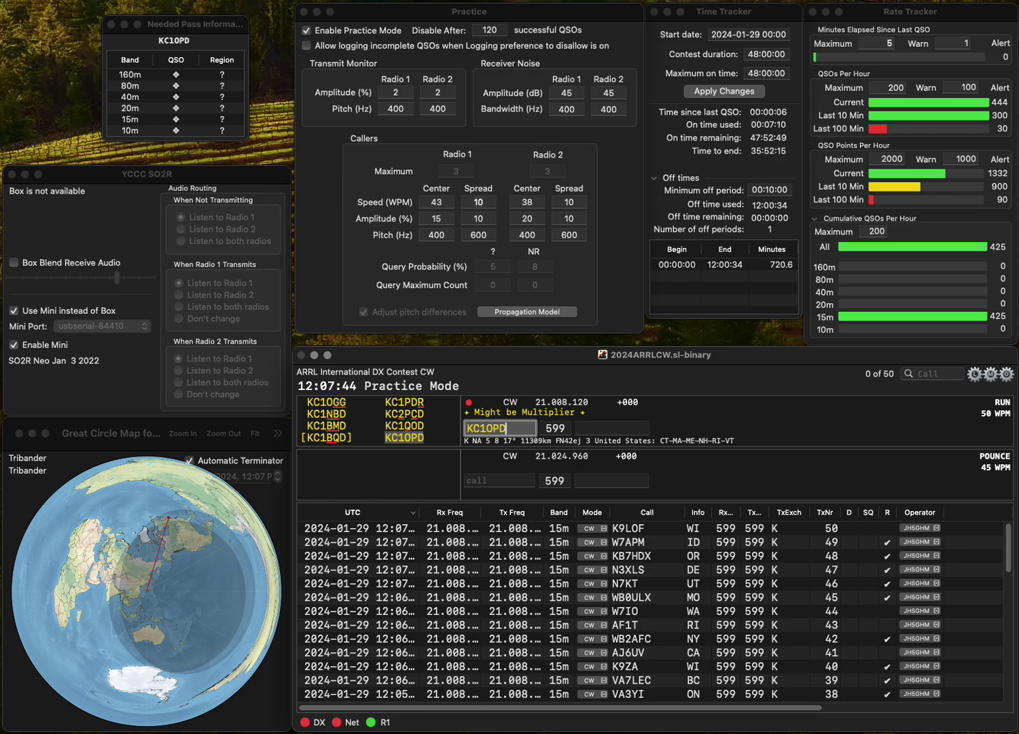
pyautogui.press('Return')
pyautogui.press('Return')
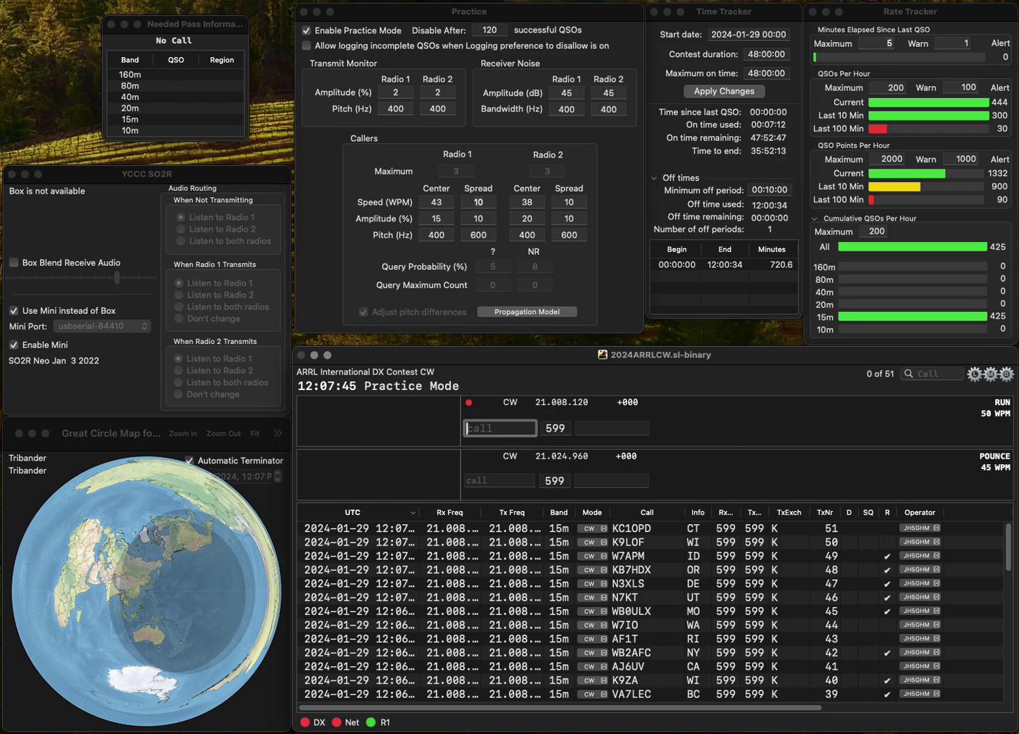
# Enter N64, correct the call sign to NB4K and then ND4K, and log the contact with report 599 and exchange AL on the run radio
pyautogui.write('N6')
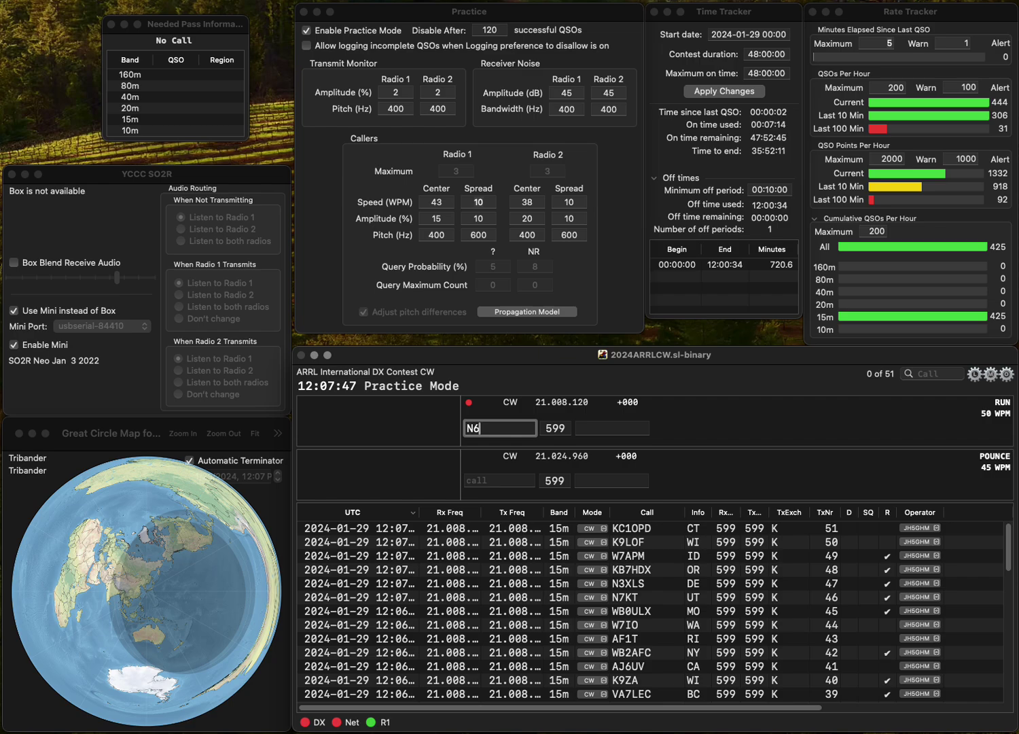
pyautogui.write('4K')
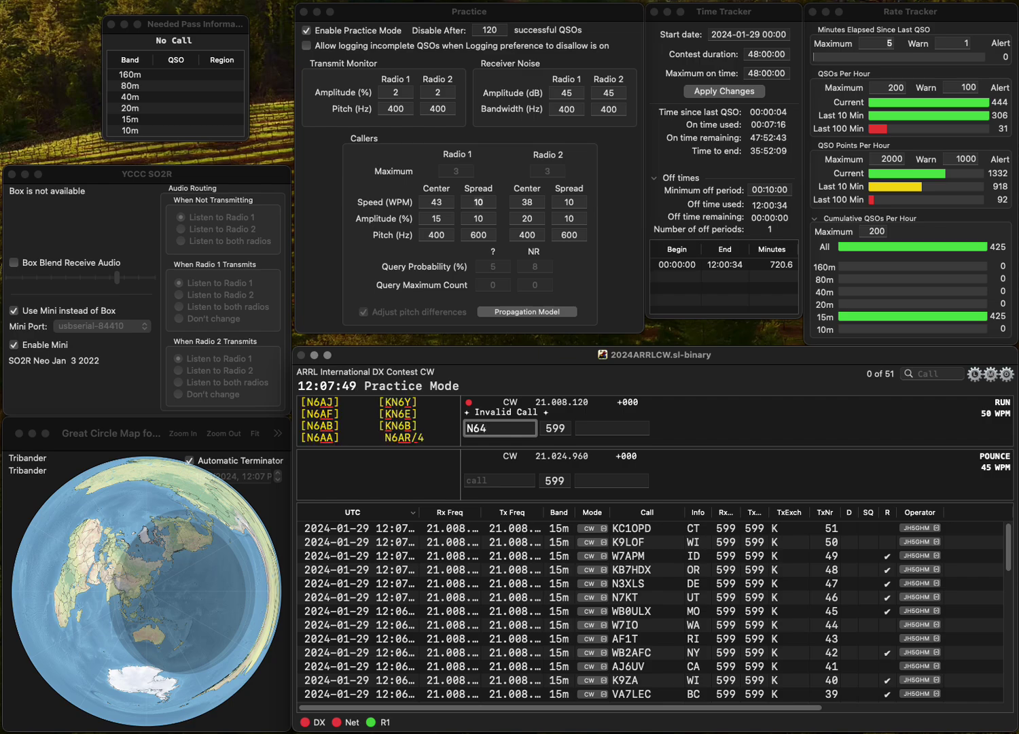
pyautogui.click(479, 428)
pyautogui.press('BackSpace')
pyautogui.write('B4K')
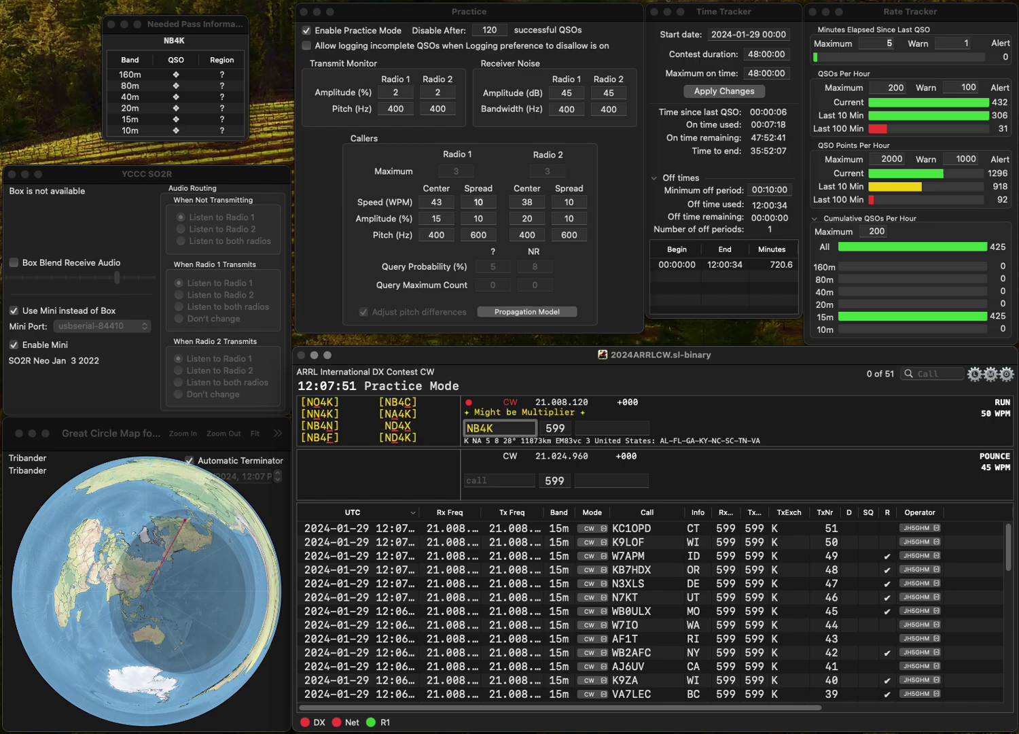
pyautogui.press('BackSpace')
pyautogui.write('D')
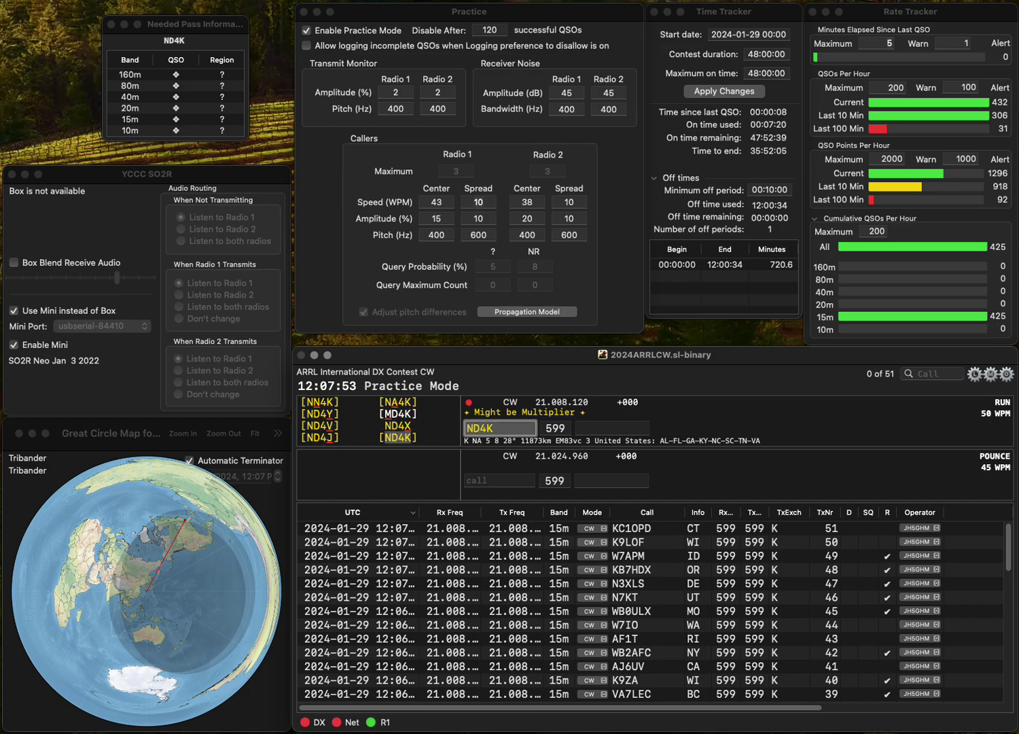
pyautogui.press('Tab')
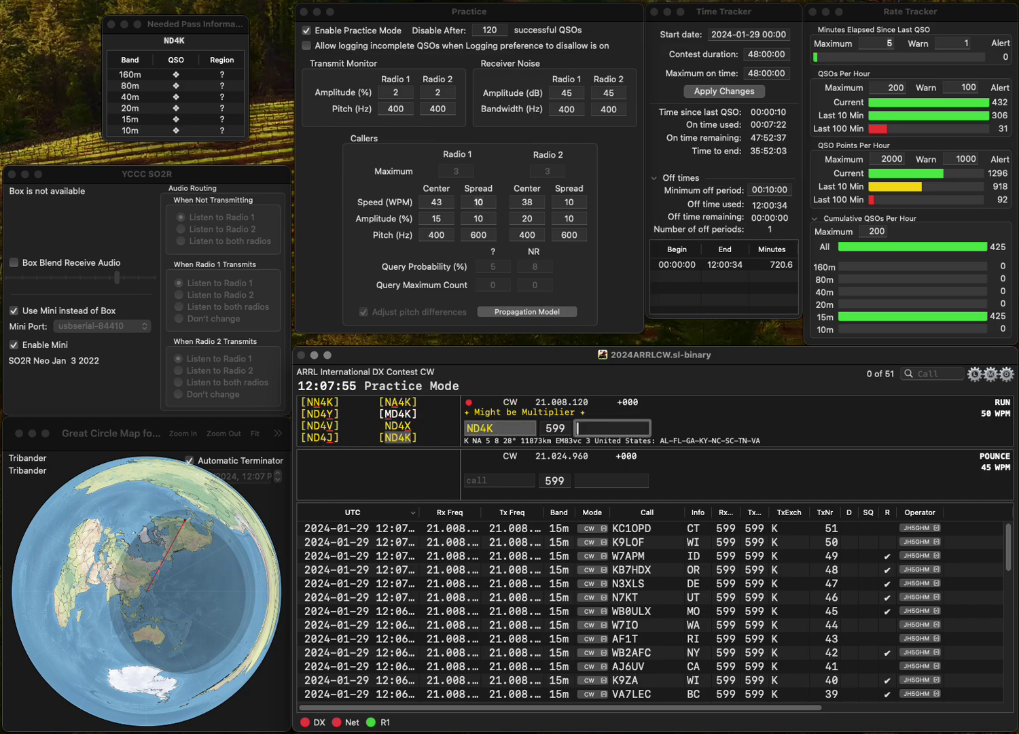
pyautogui.write('AL')
pyautogui.press('Return')
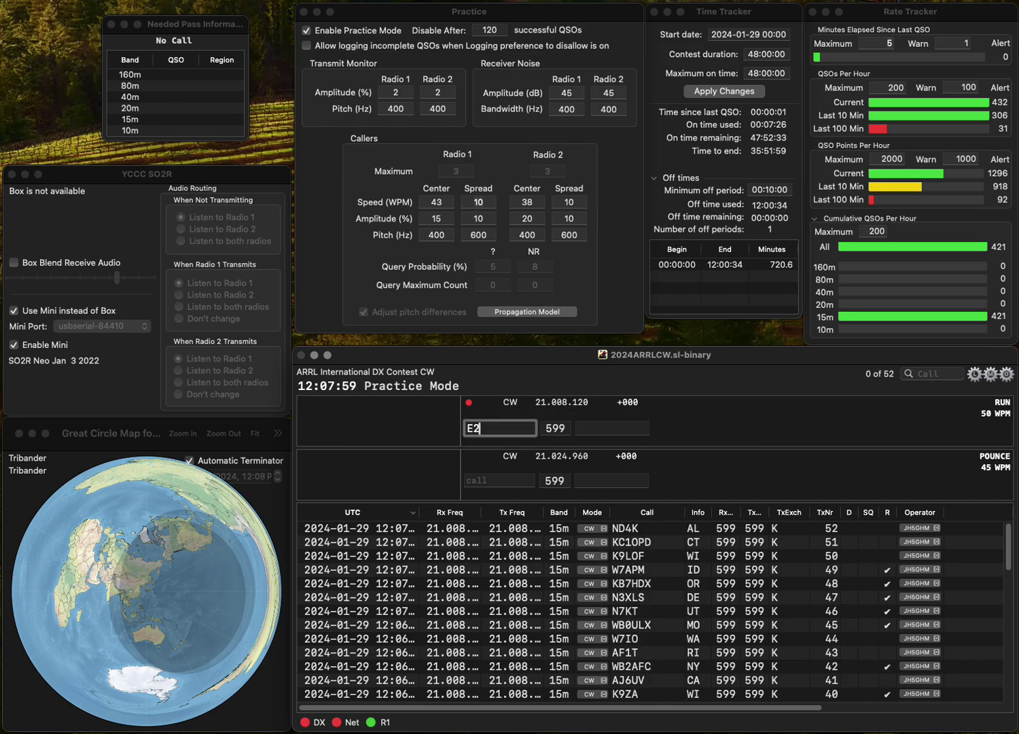
pyautogui.write('E2RCC')
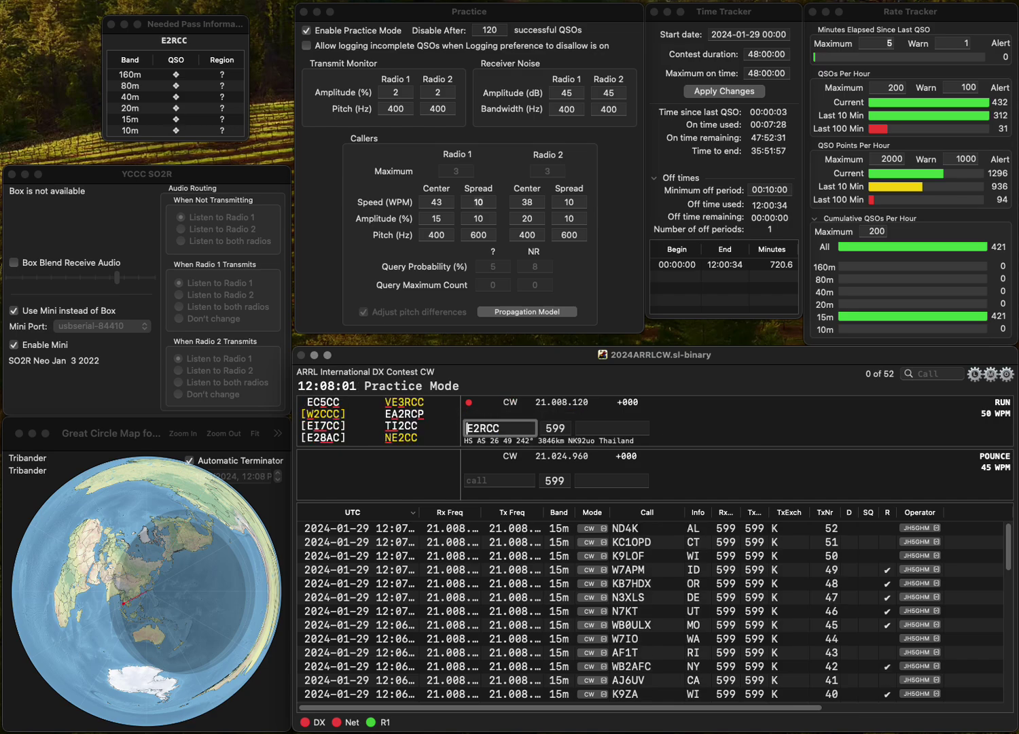
pyautogui.write('VE3RCC')
pyautogui.press('space')
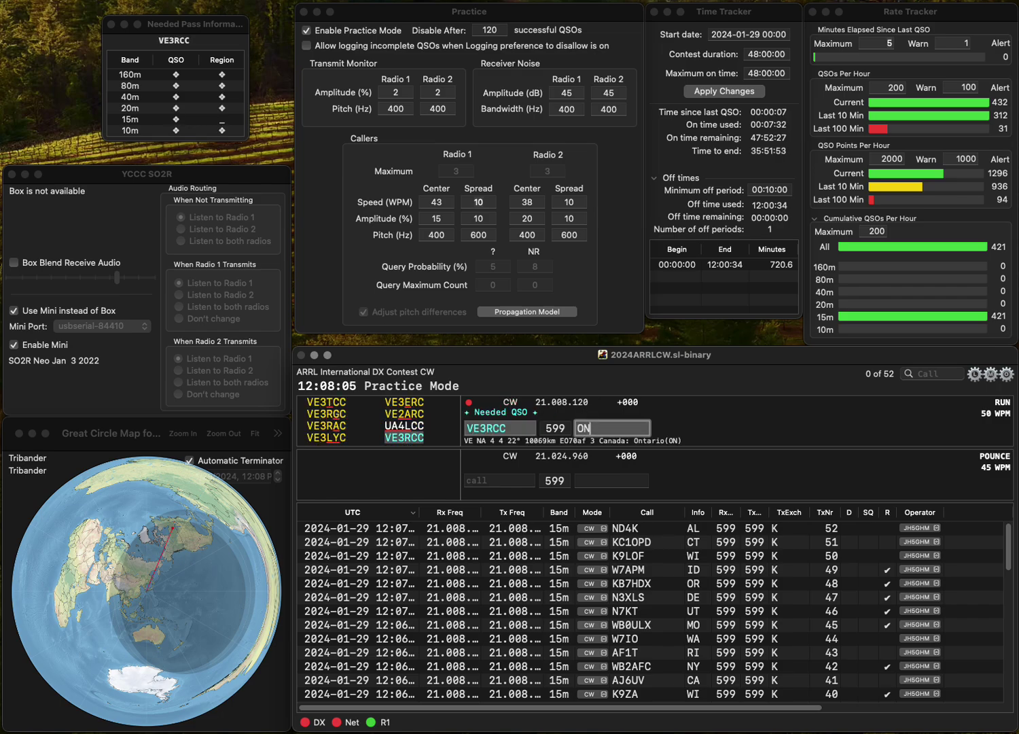
pyautogui.press('Return')
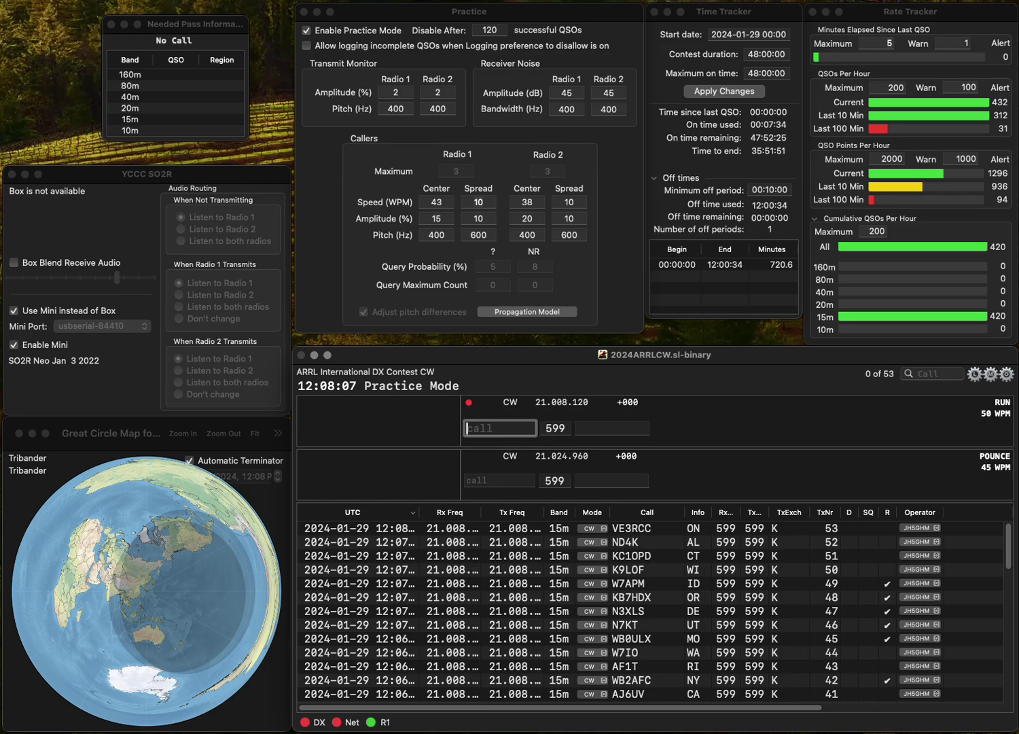
pyautogui.write('K4UEE')
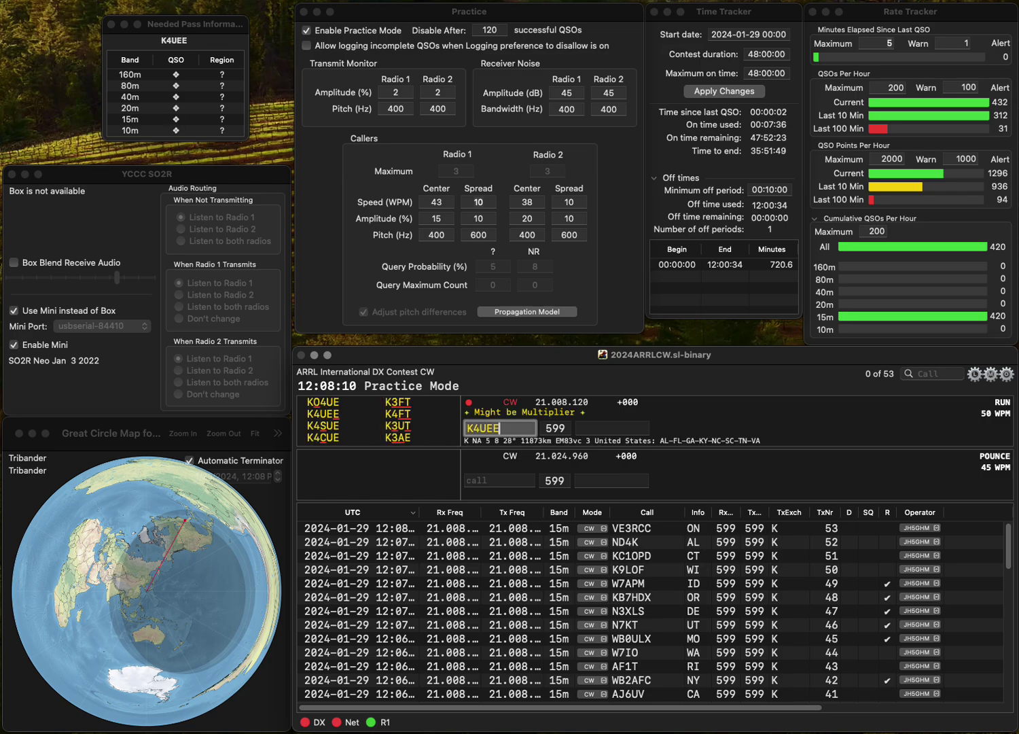
pyautogui.press('Tab')
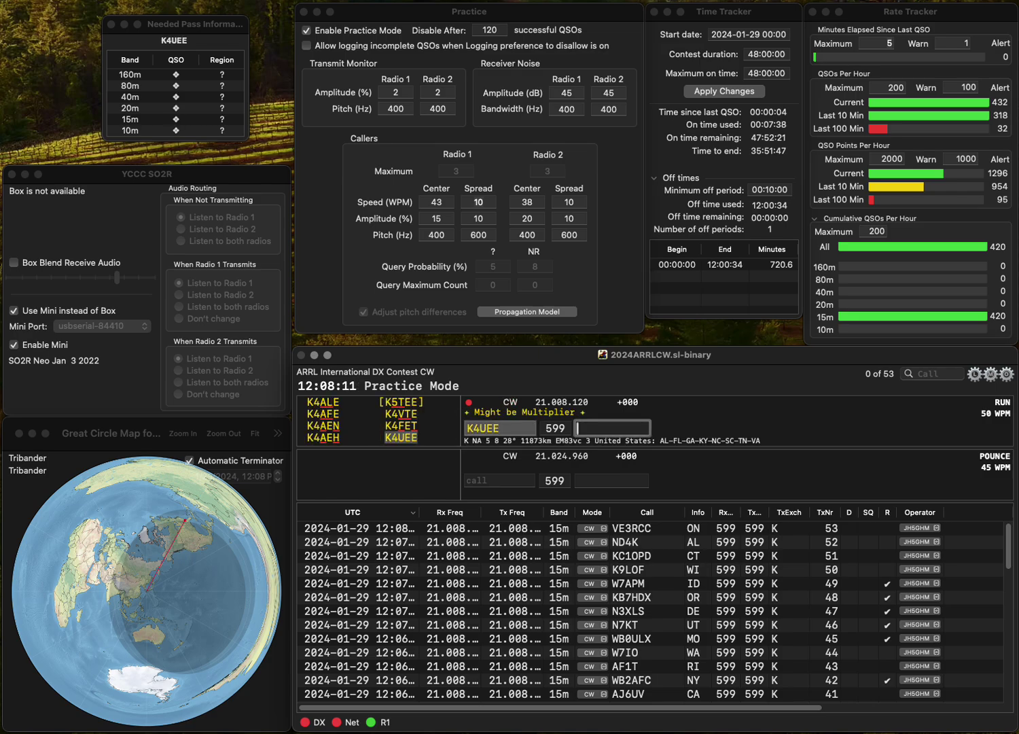
pyautogui.write('SC')
pyautogui.press('Return')
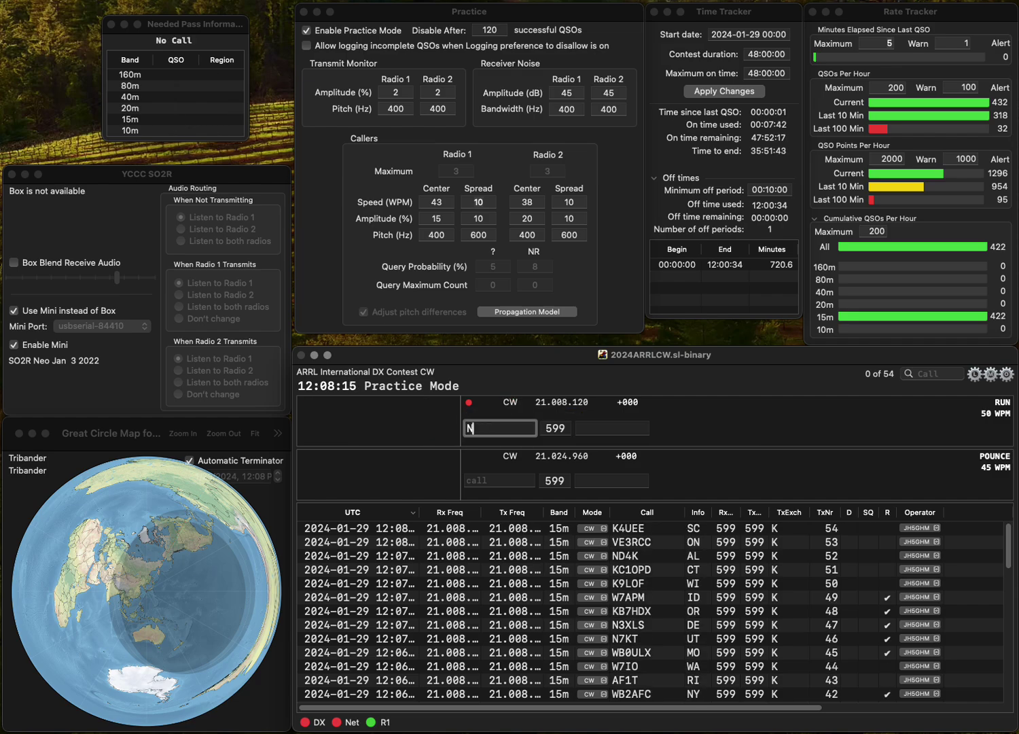
pyautogui.write('N7SS')
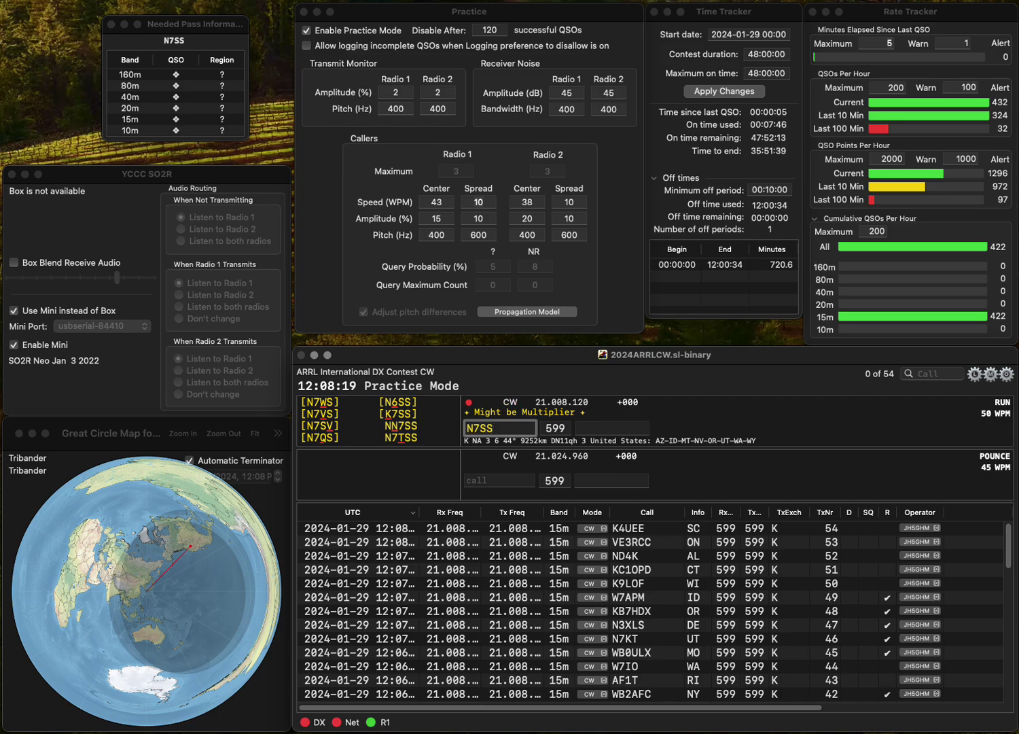
pyautogui.click(487, 427)
pyautogui.press('BackSpace')
pyautogui.write('8')
pyautogui.press('space')
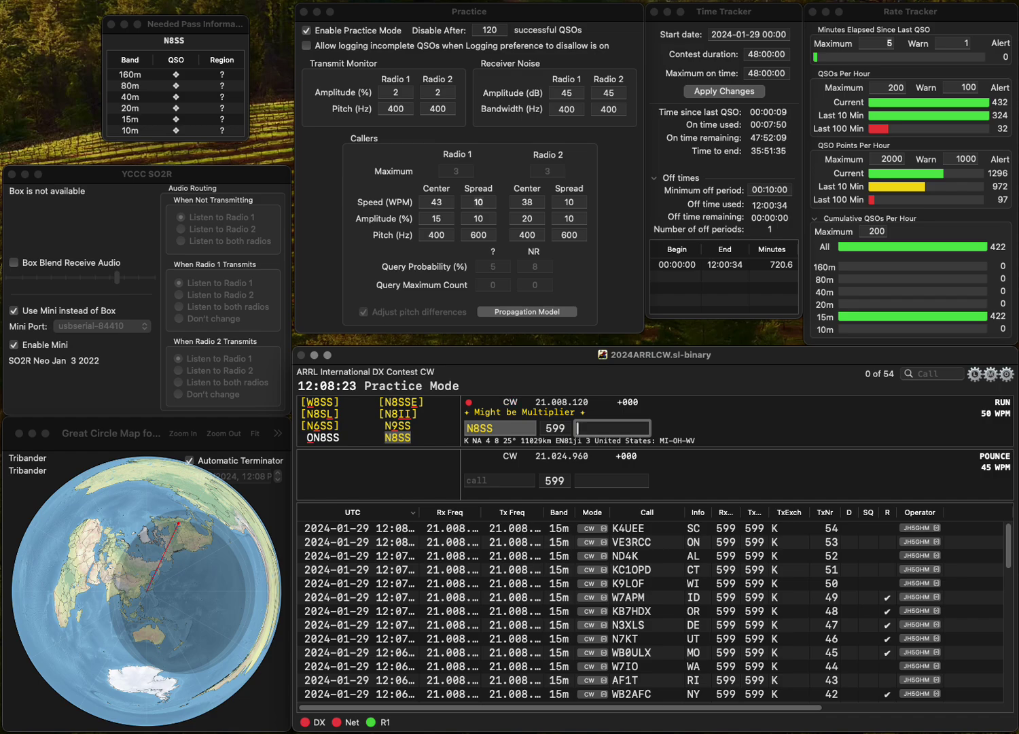
pyautogui.write('WV')
pyautogui.press('Return')
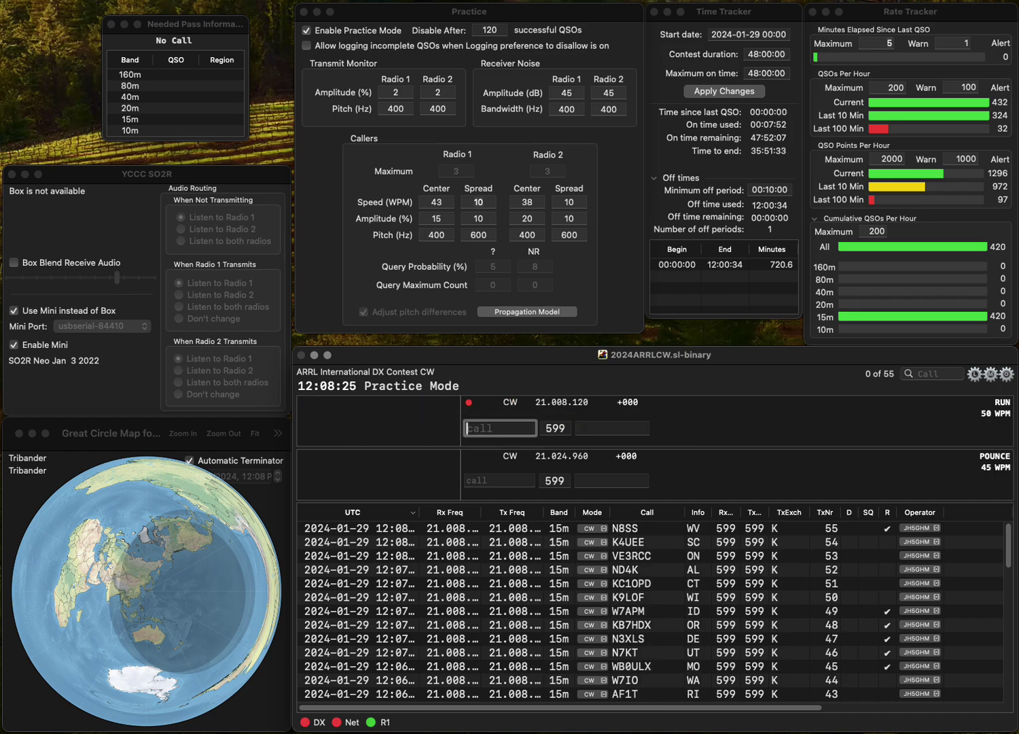
pyautogui.write('W5IR')
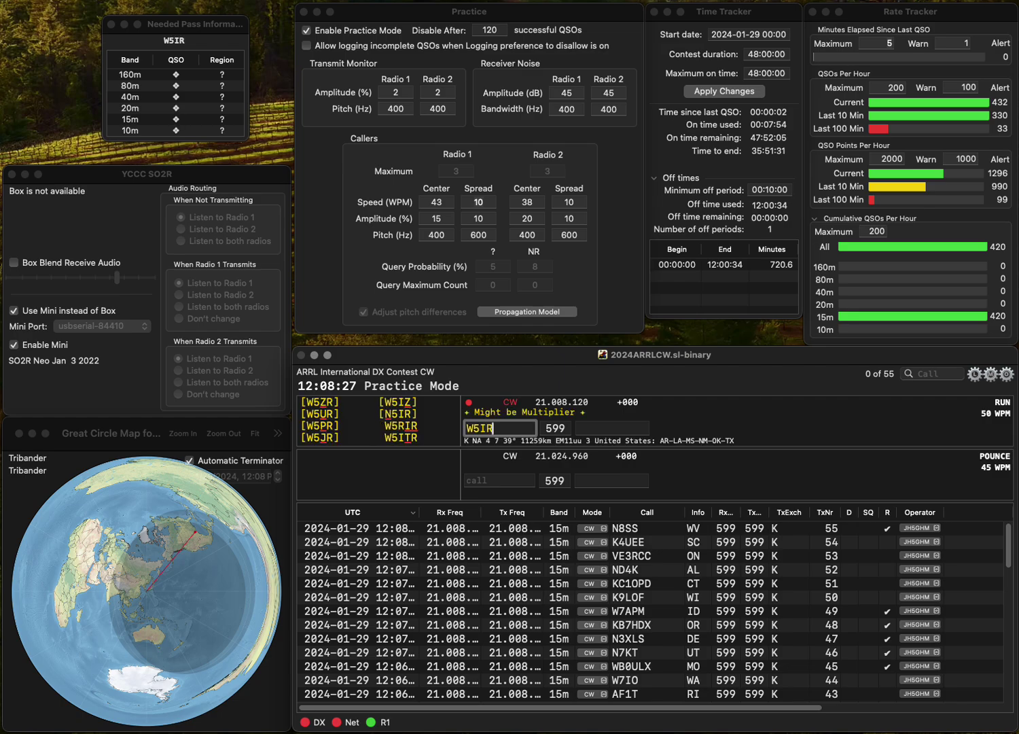
pyautogui.press('BackSpace')
pyautogui.write('LS')
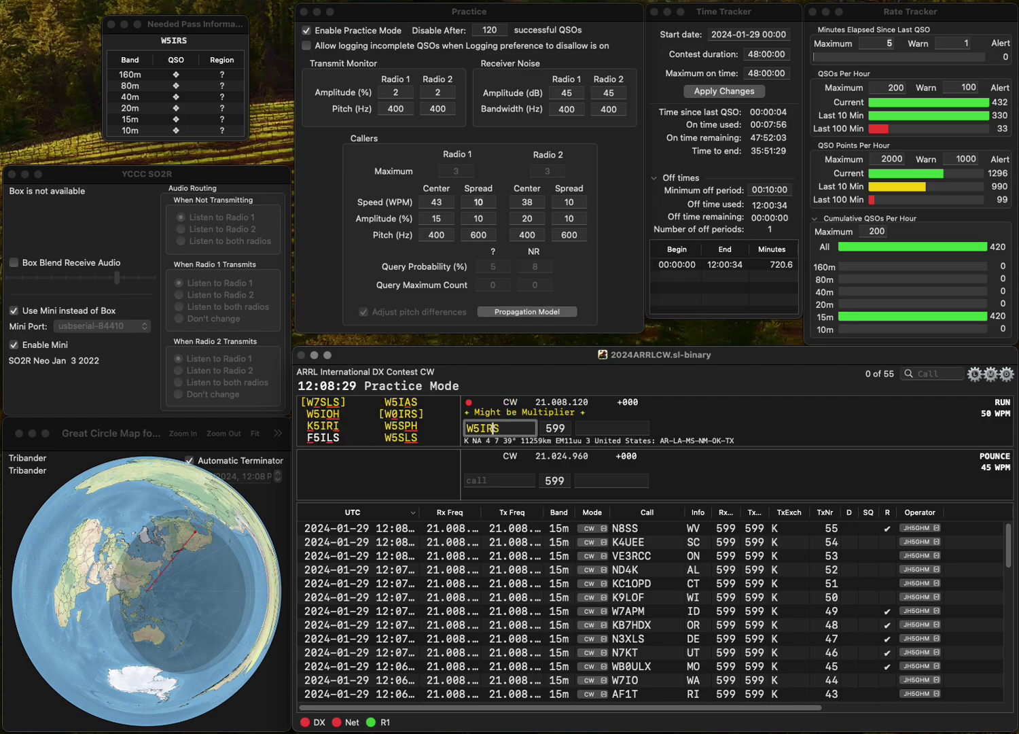
pyautogui.press('Left')
pyautogui.press('BackSpace')
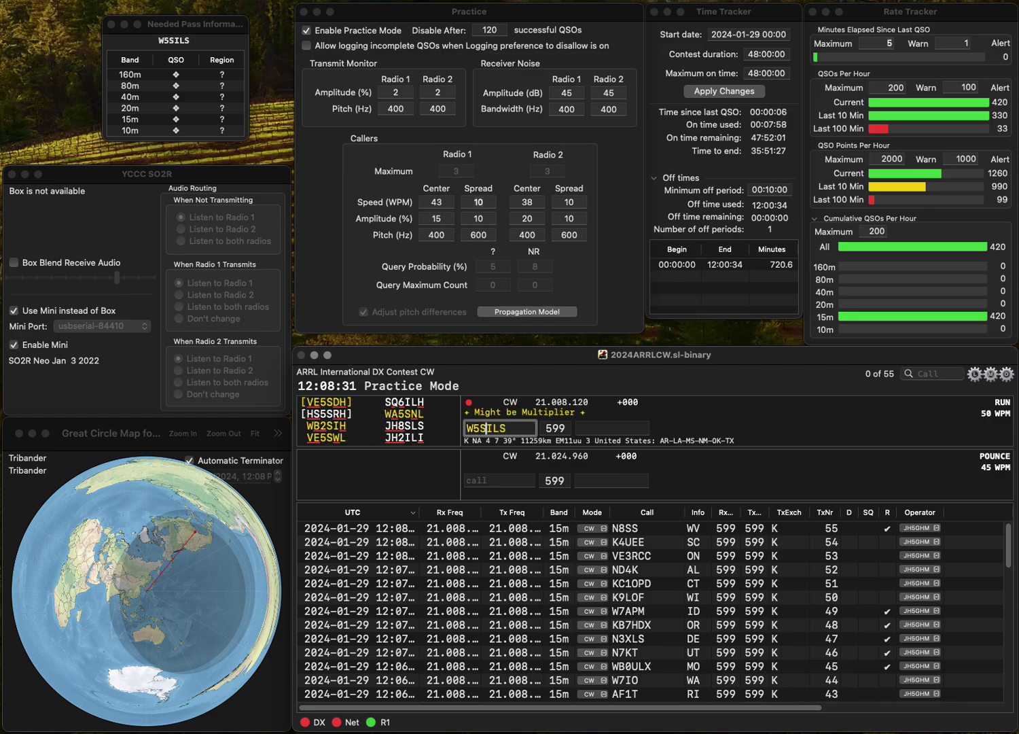
pyautogui.write('S')
pyautogui.press('Tab')
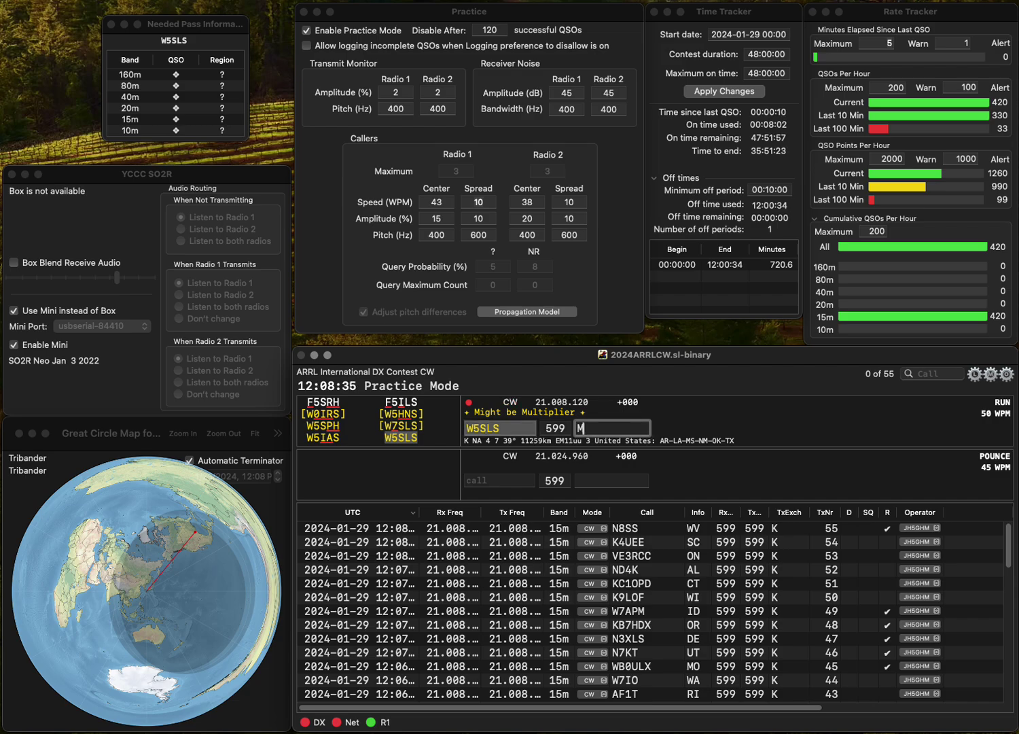
pyautogui.write('MS')
pyautogui.press('Return')
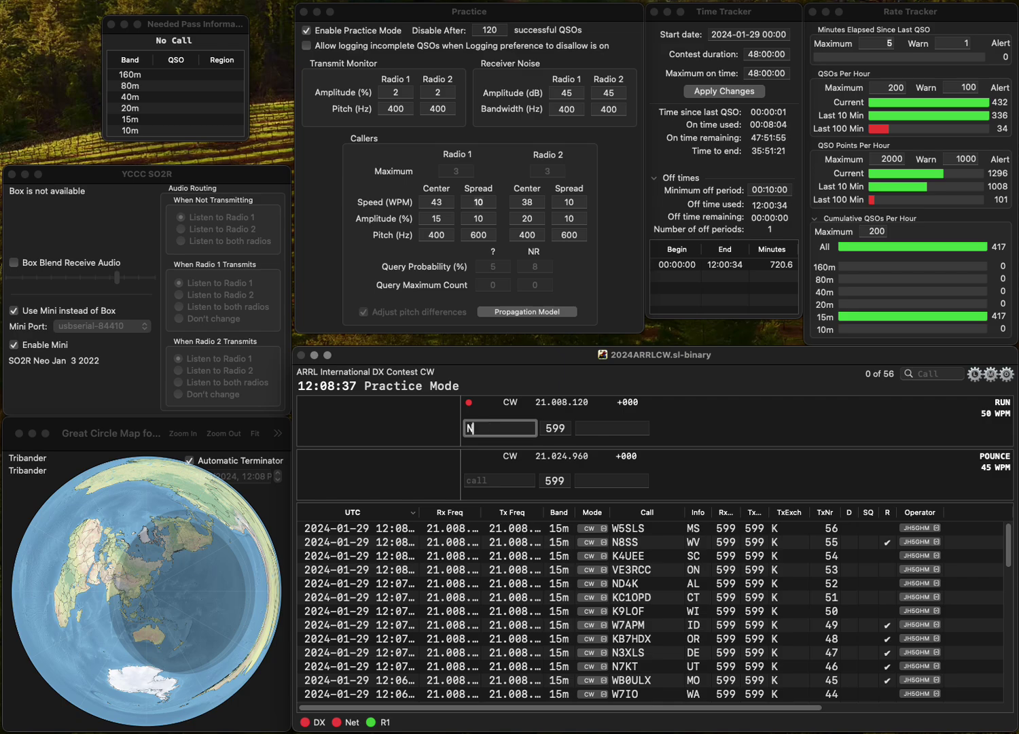
# Log a contact with N6BIZ, report 599 and exchange CA, on the run radio
pyautogui.write('N6BIZ')
pyautogui.press('Tab')
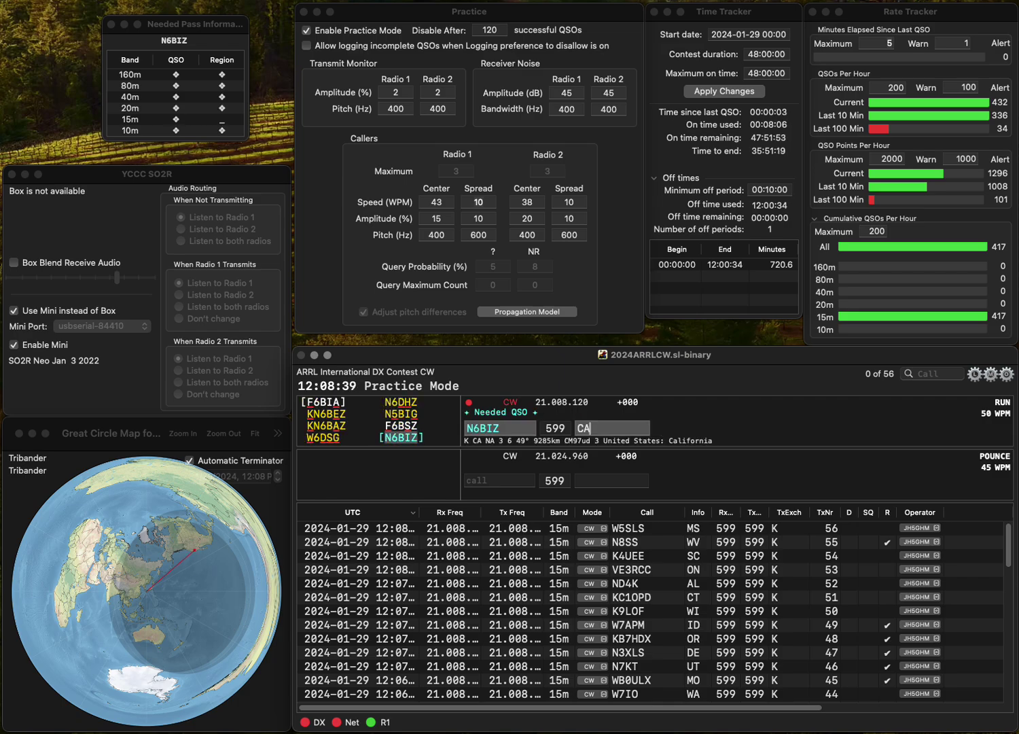
pyautogui.write('CA')
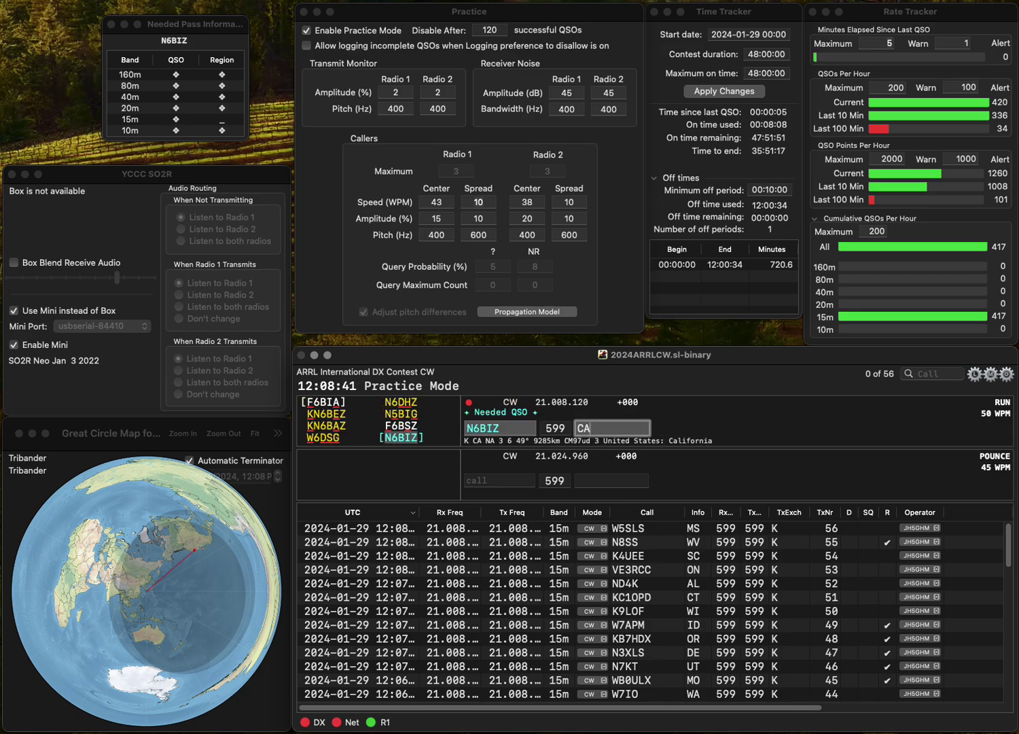
pyautogui.press('Return')
pyautogui.write('N5TU')
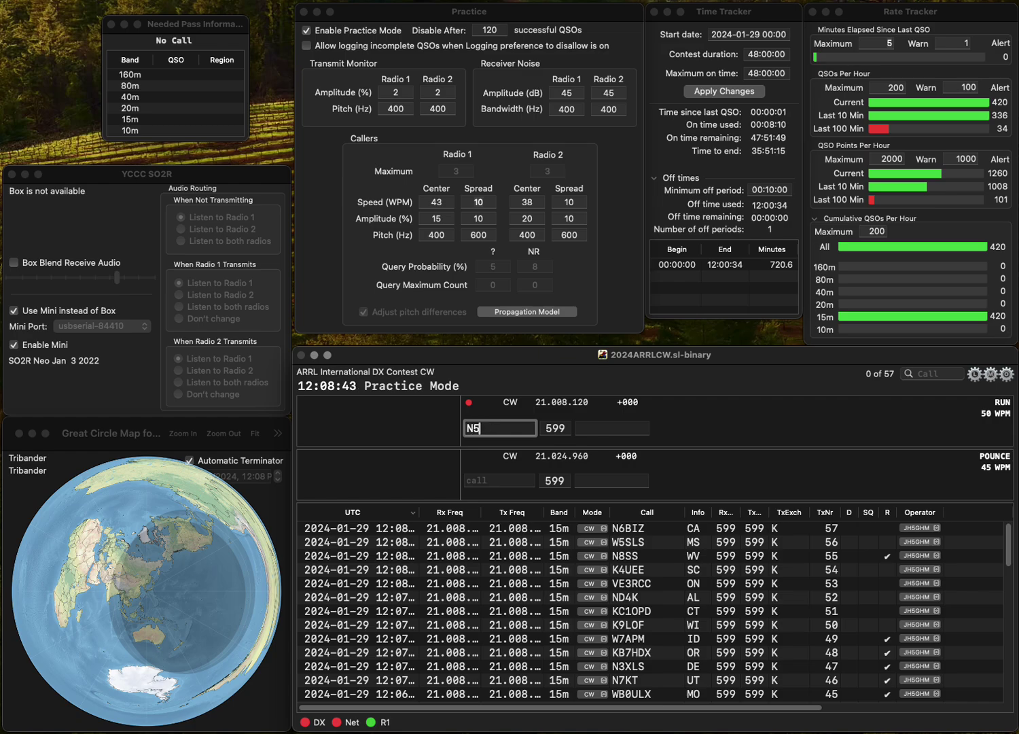
pyautogui.press('Tab')
pyautogui.write('MO')
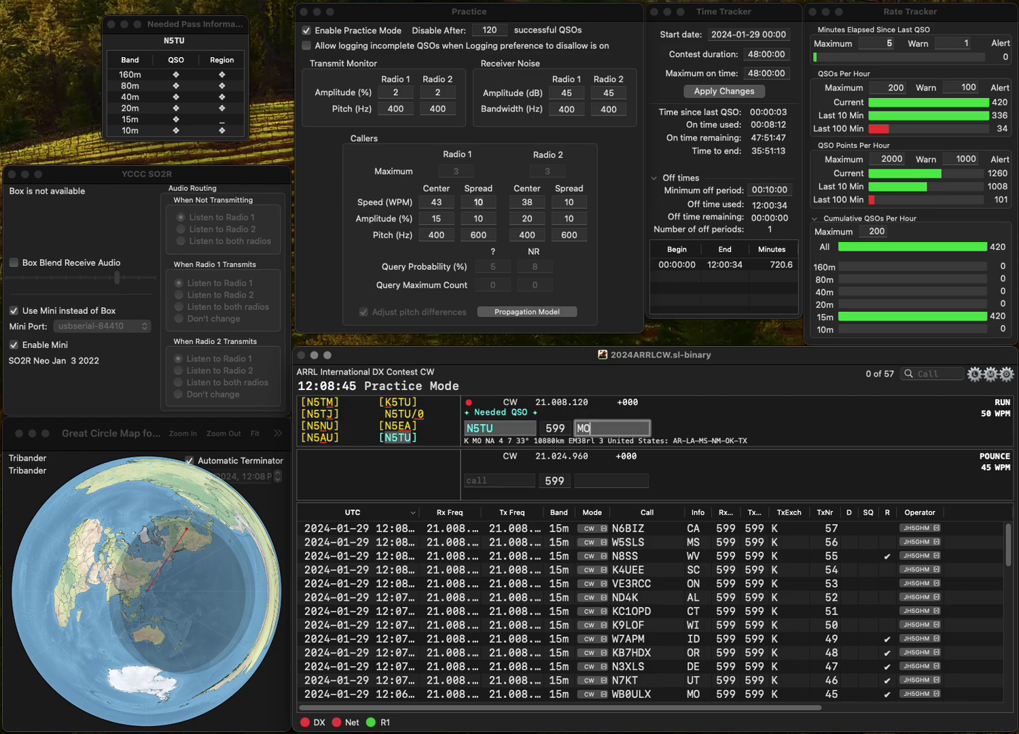
pyautogui.press('Return')
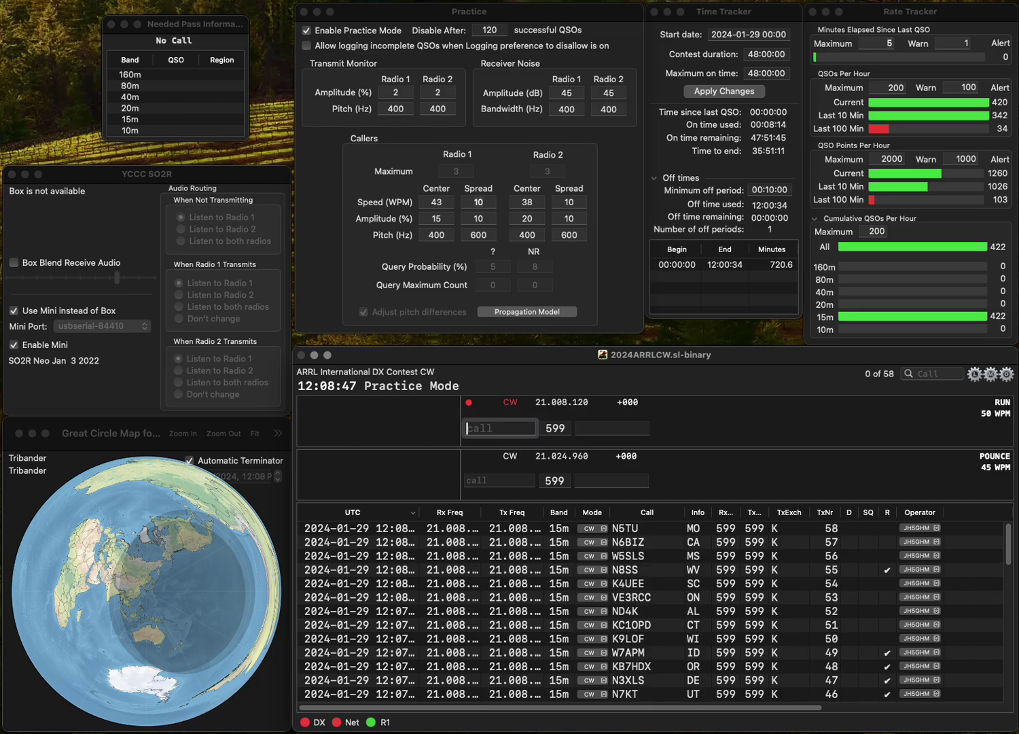
# Enter WK4U, correct the call sign to WK3V, and log the contact with report 599 and exchange MD on the run radio
pyautogui.write('WK')
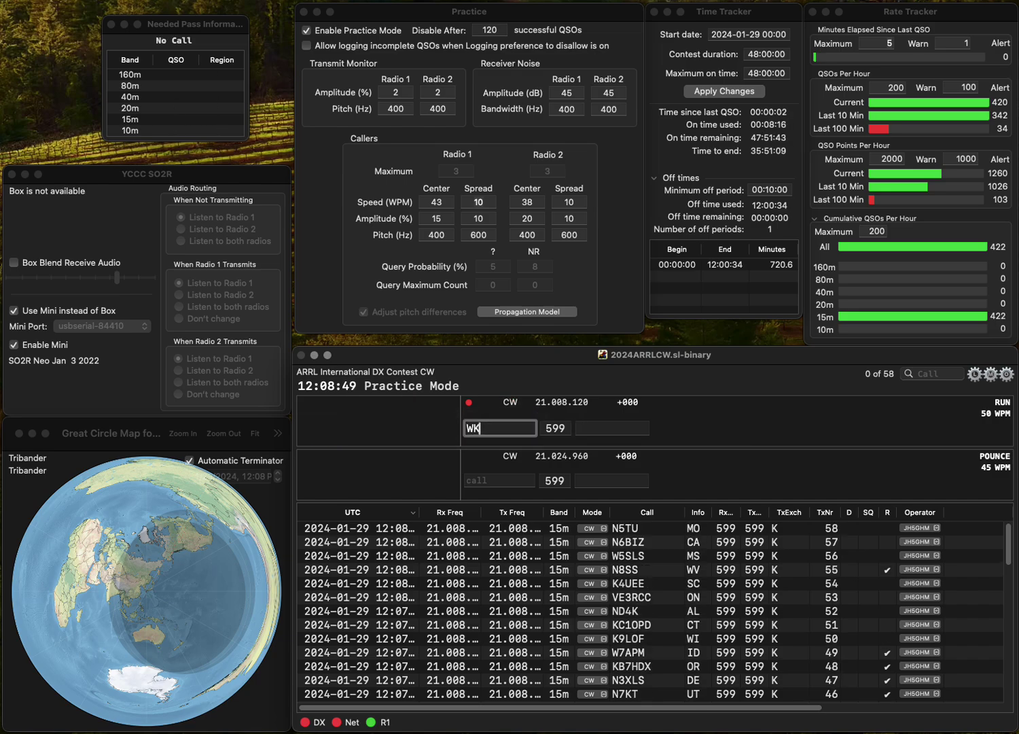
pyautogui.write('4U')
pyautogui.press('Return')
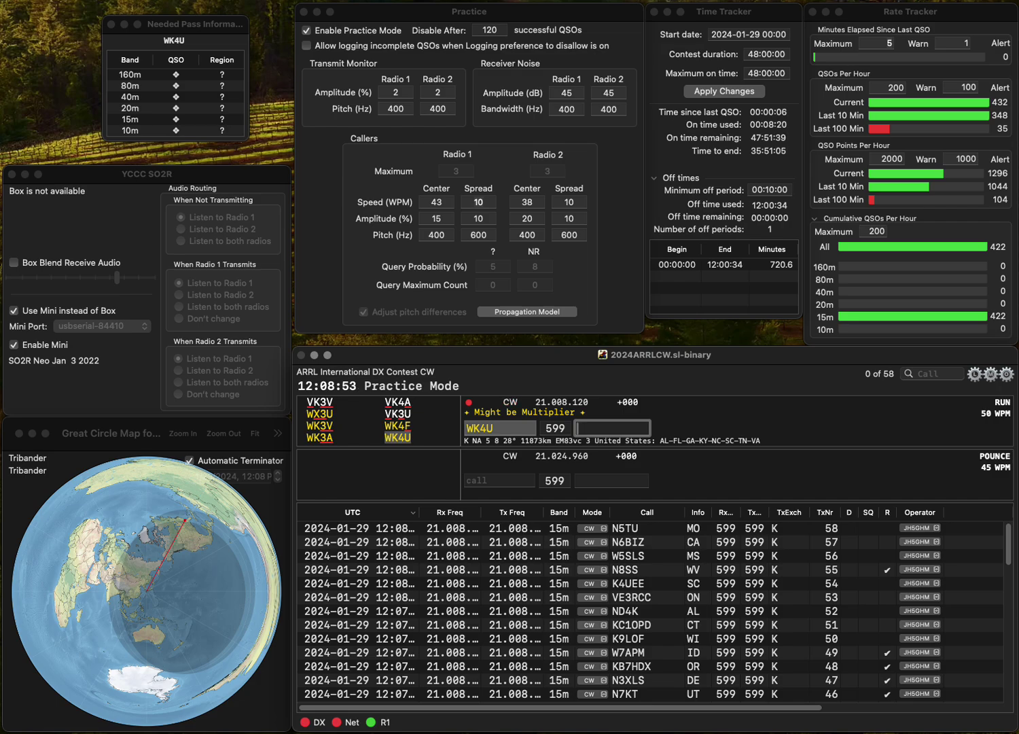
pyautogui.hotkey('shift', 'Tab')
pyautogui.press('Left')
pyautogui.press('BackSpace')
pyautogui.write('3')
pyautogui.press('Delete')
pyautogui.write('V')
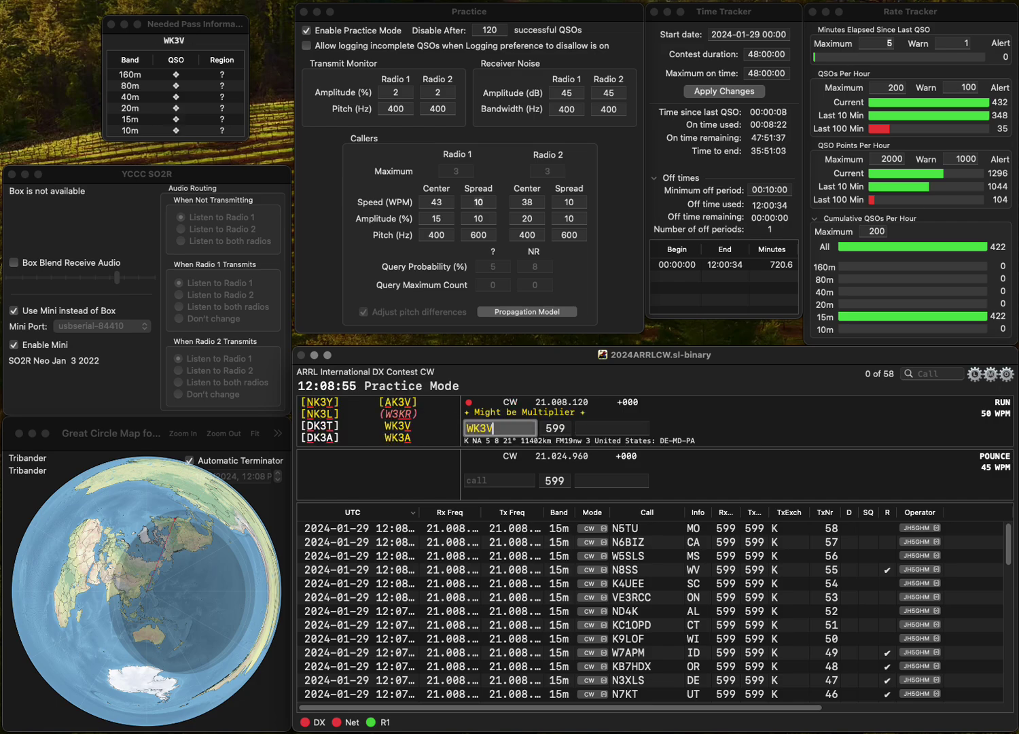
pyautogui.press('Return')
pyautogui.write('MD')
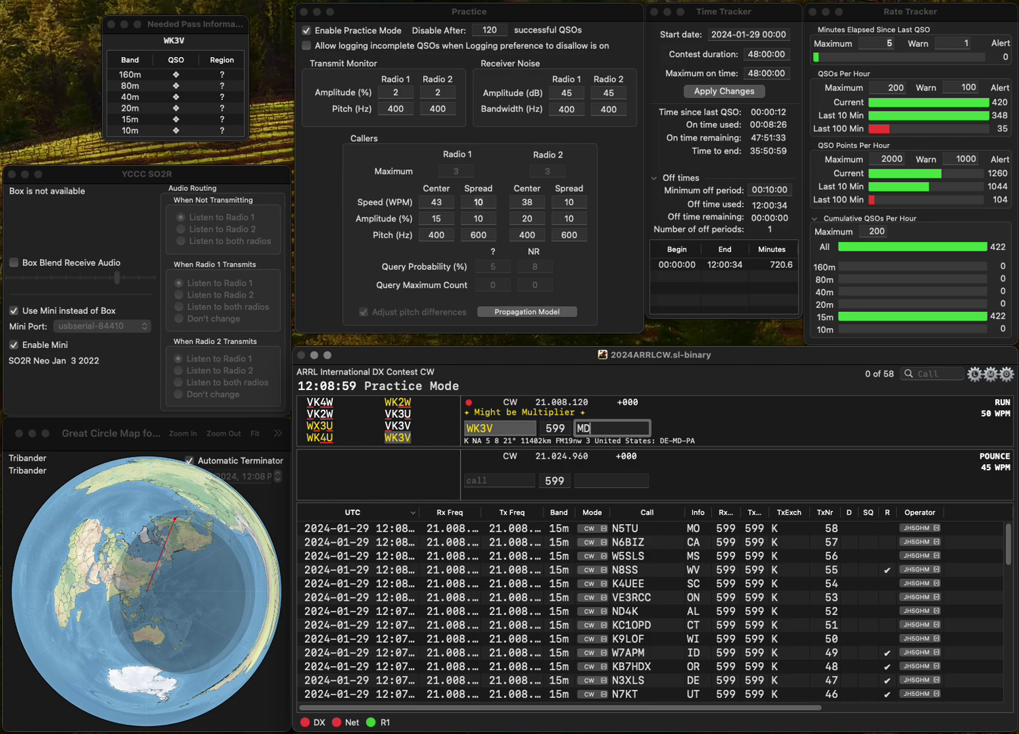
pyautogui.press('Return')
pyautogui.write('KG4KTB')
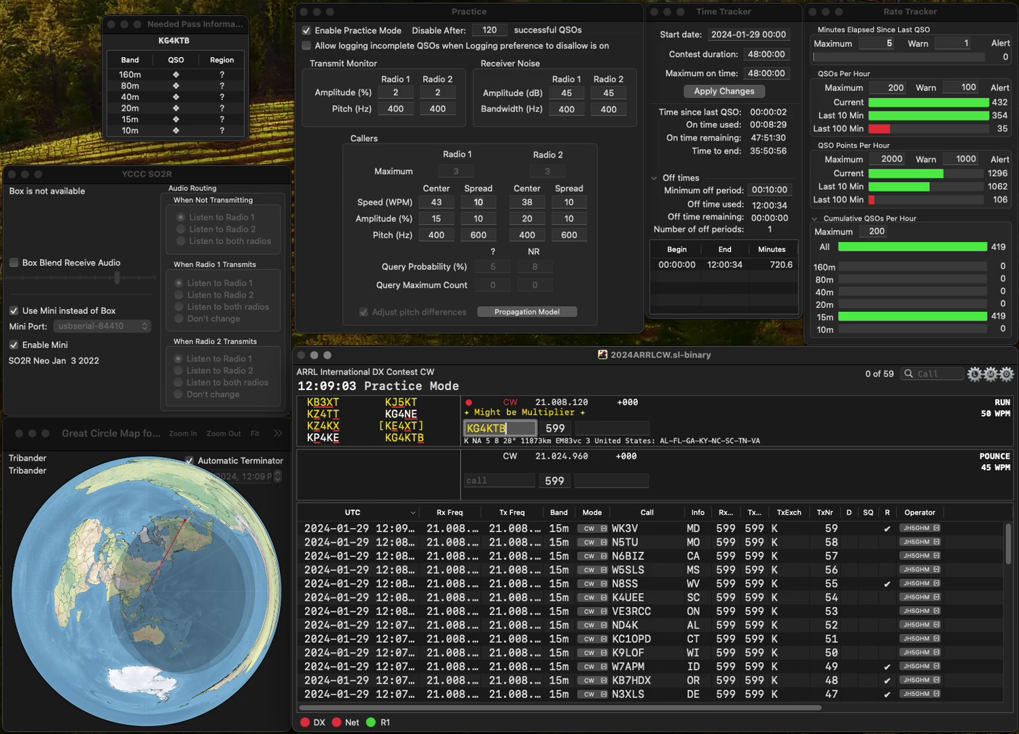
pyautogui.press('Return')
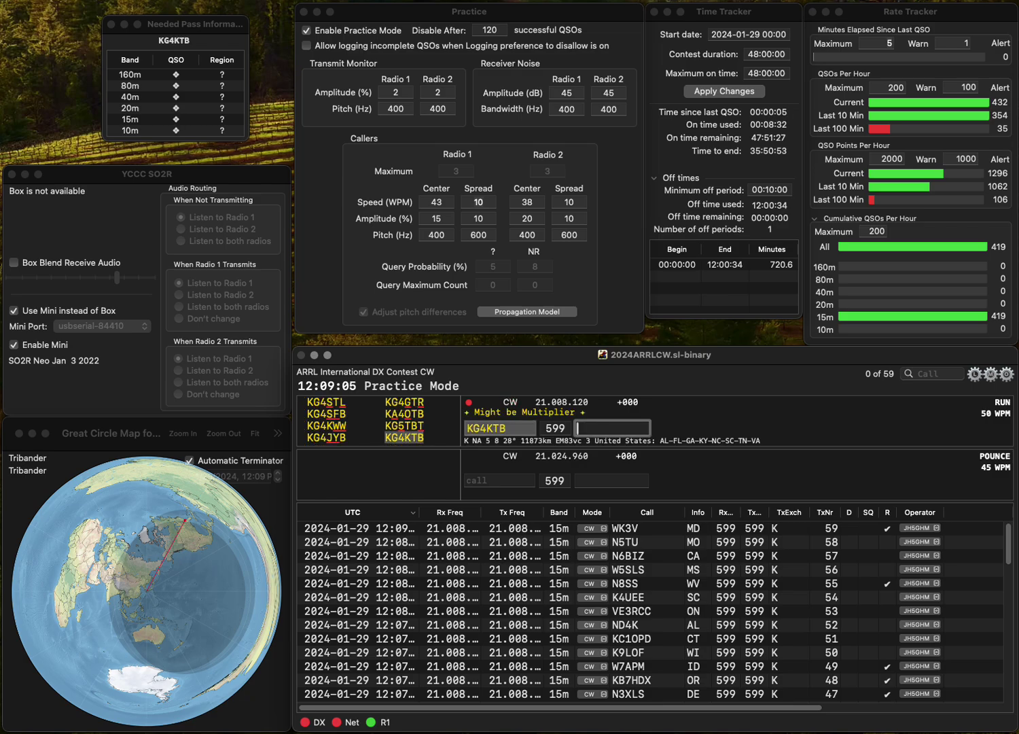
pyautogui.write('GA')
pyautogui.press('Return')
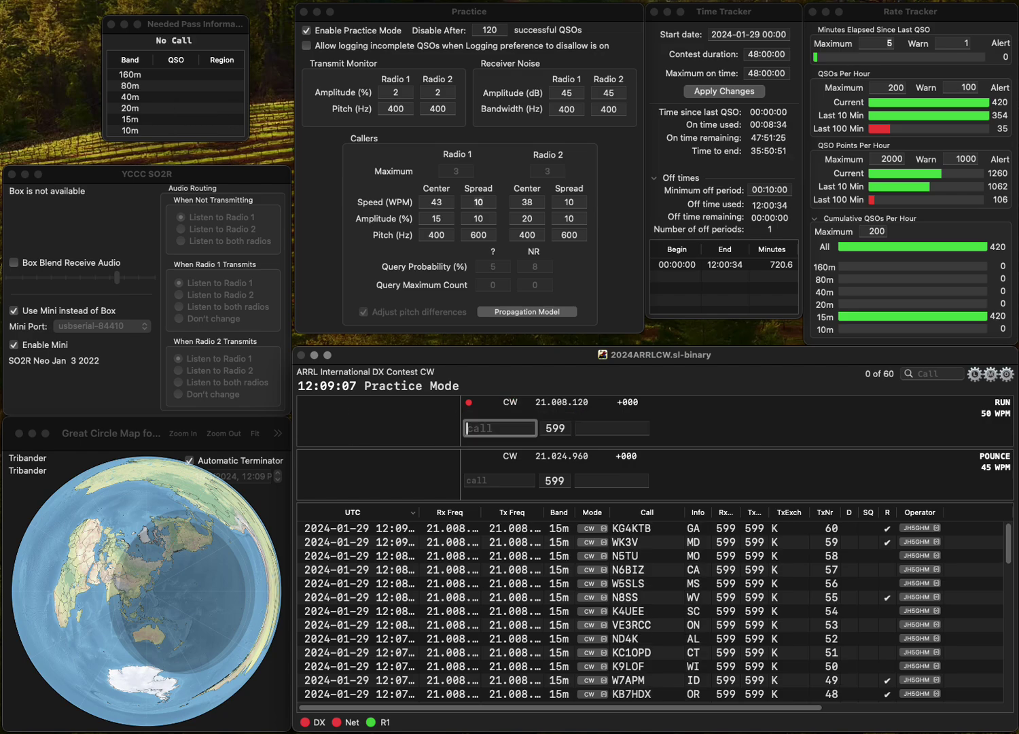
# Enter the partial call 9, complete it to NV9J, and log the contact with report 599 and exchange WI on the run radio
pyautogui.write('9')
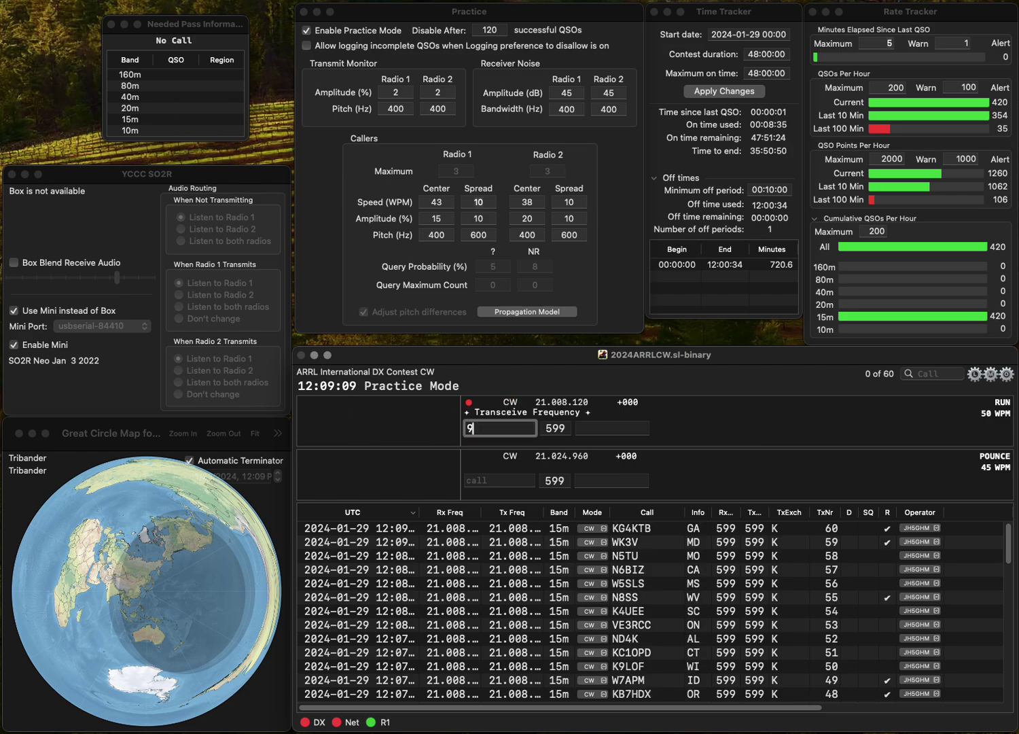
pyautogui.write('JNV9J')
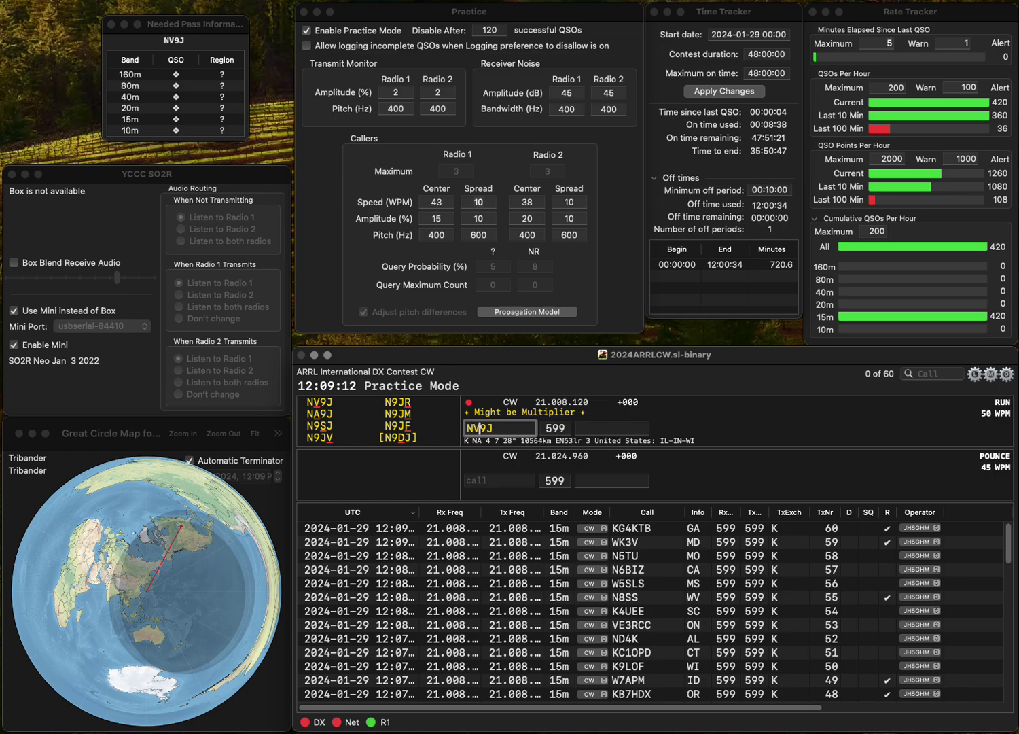
pyautogui.press('Return')
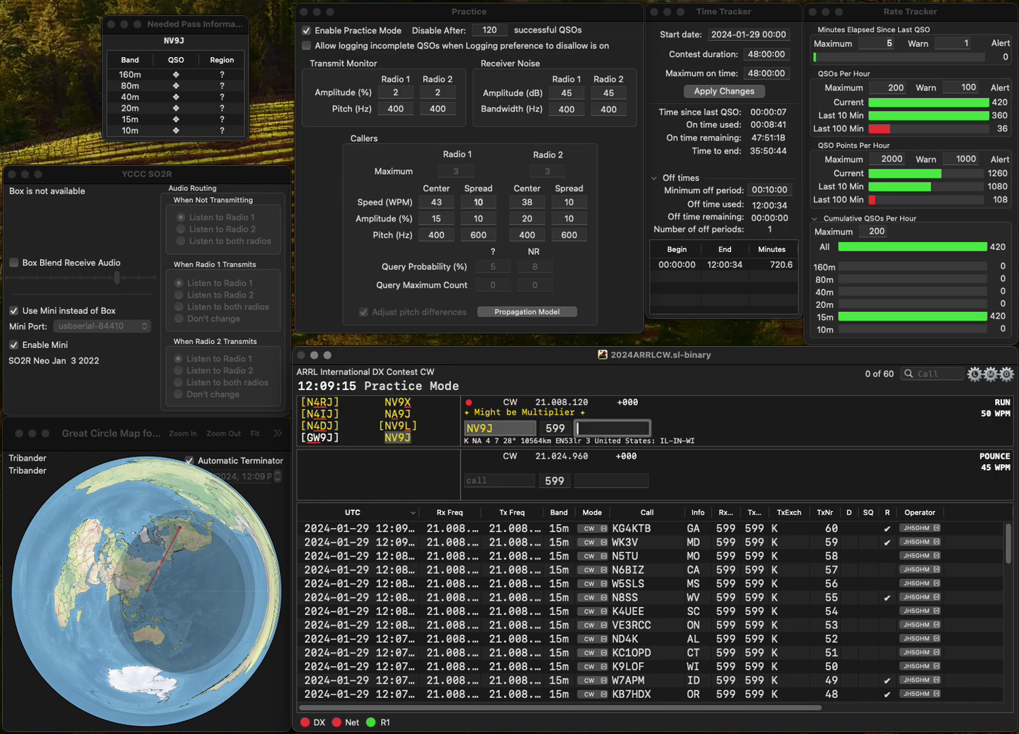
pyautogui.write('WI')
pyautogui.press('Return')
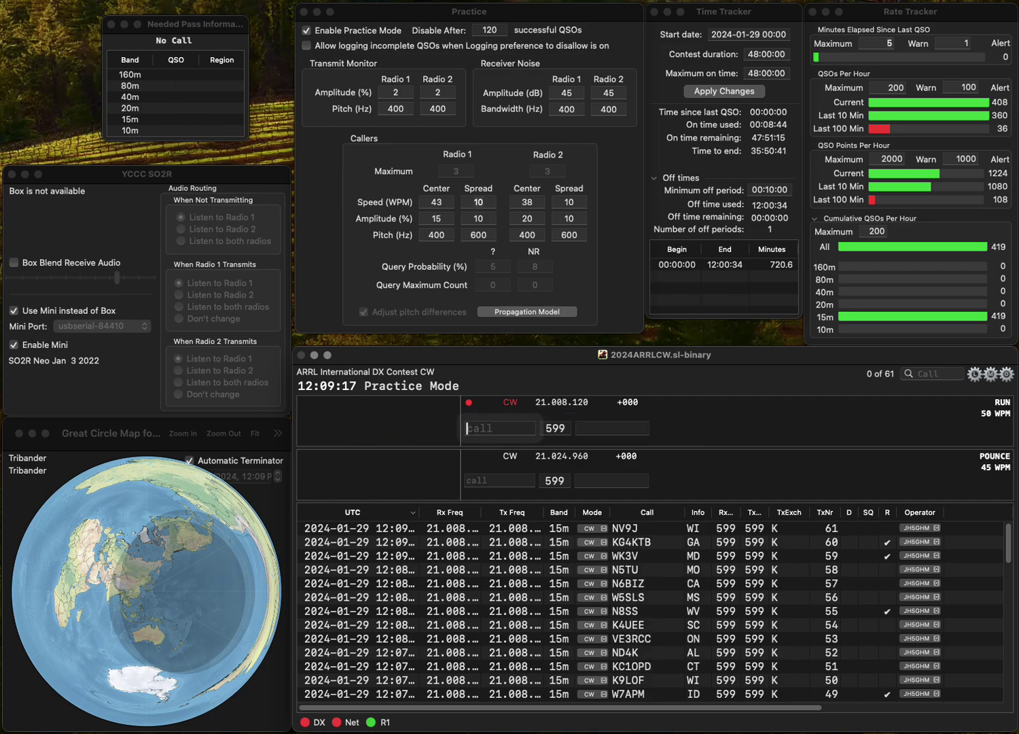
# Enter the partial call KD, complete it to KD3KA, and log the contact with report 599 and exchange DE on the run radio
pyautogui.write('KD')
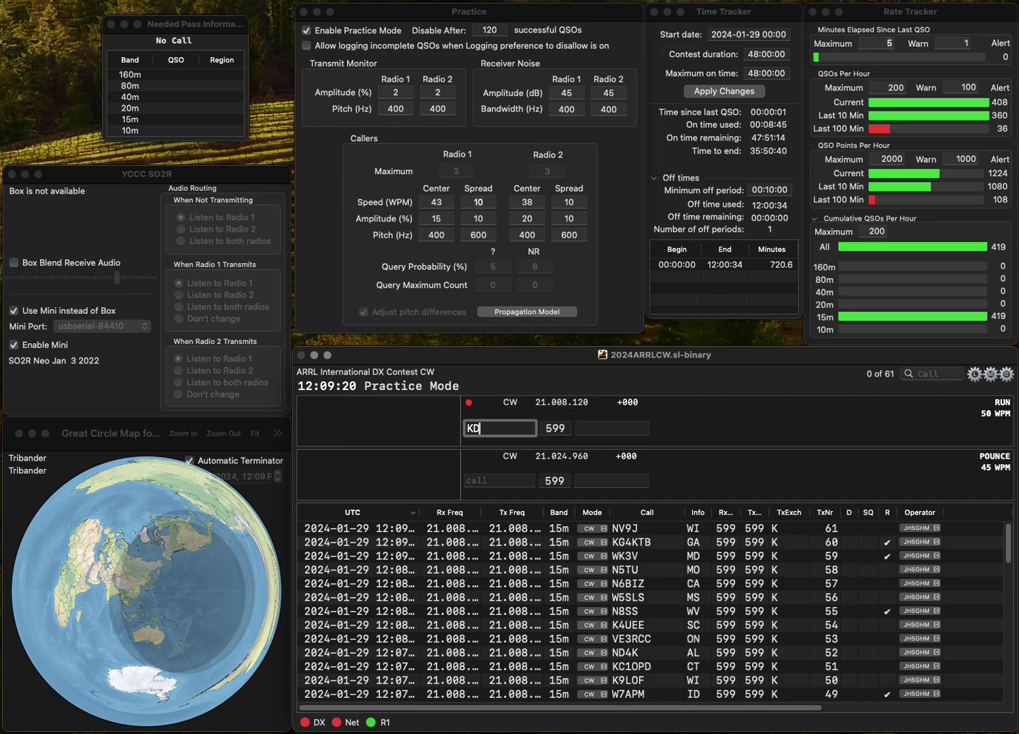
pyautogui.write('3KA')
pyautogui.press('Return')
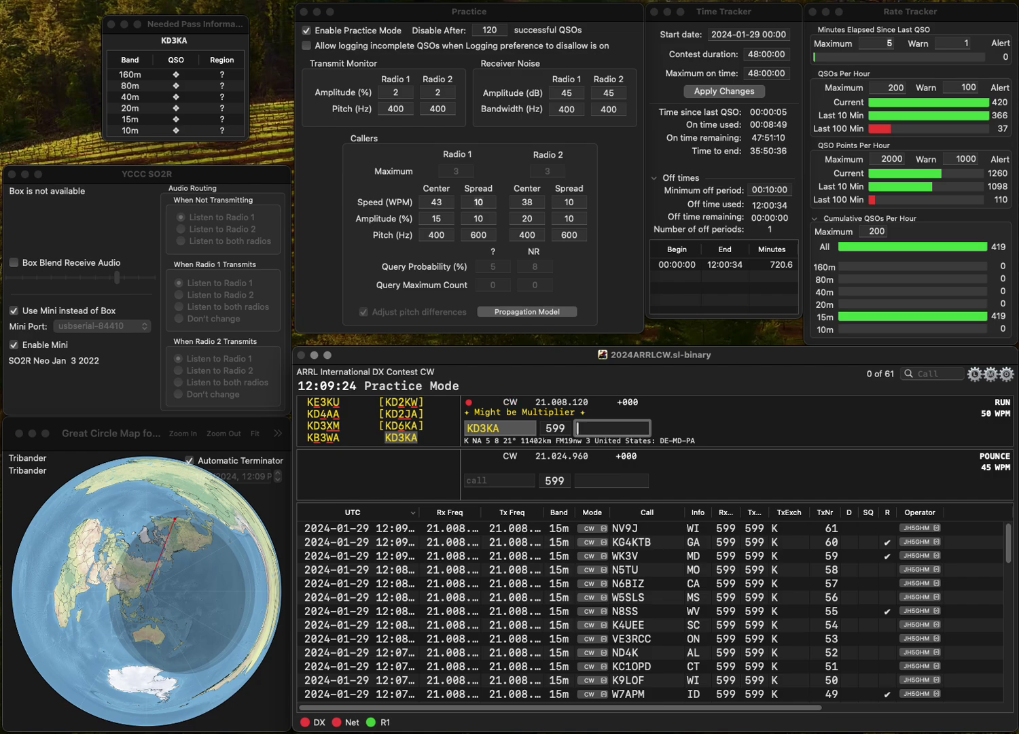
pyautogui.write('DE')
pyautogui.press('Return')
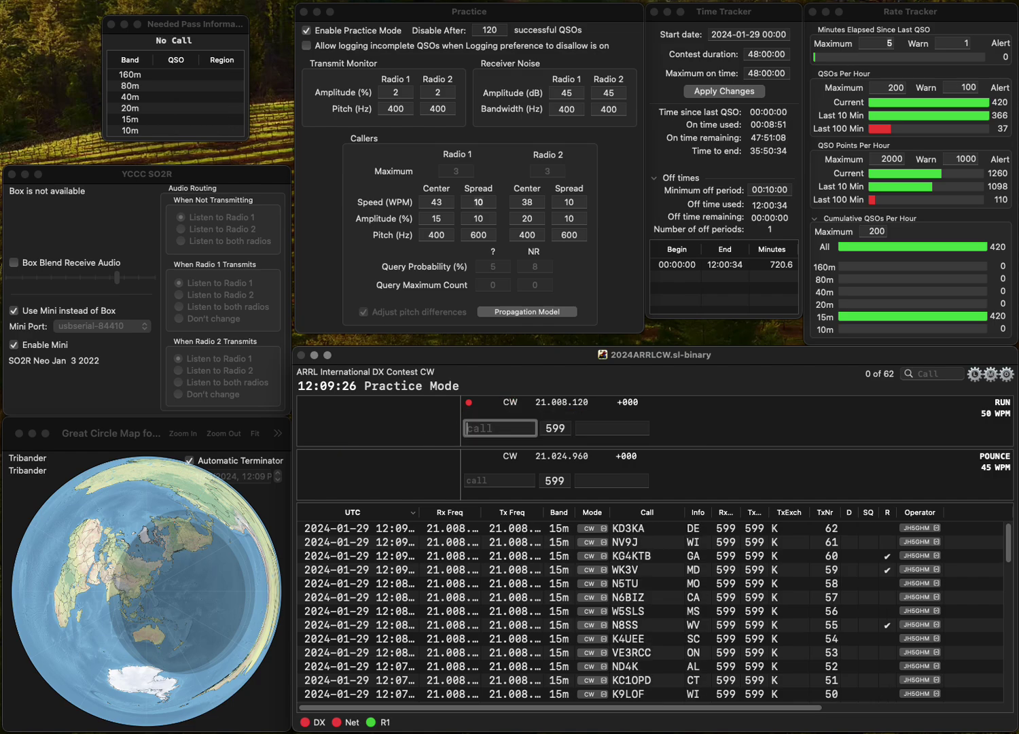
# Log a contact with KN0A, report 599 and exchange KS, on the run radio
pyautogui.write('KN0A')
pyautogui.press('space')
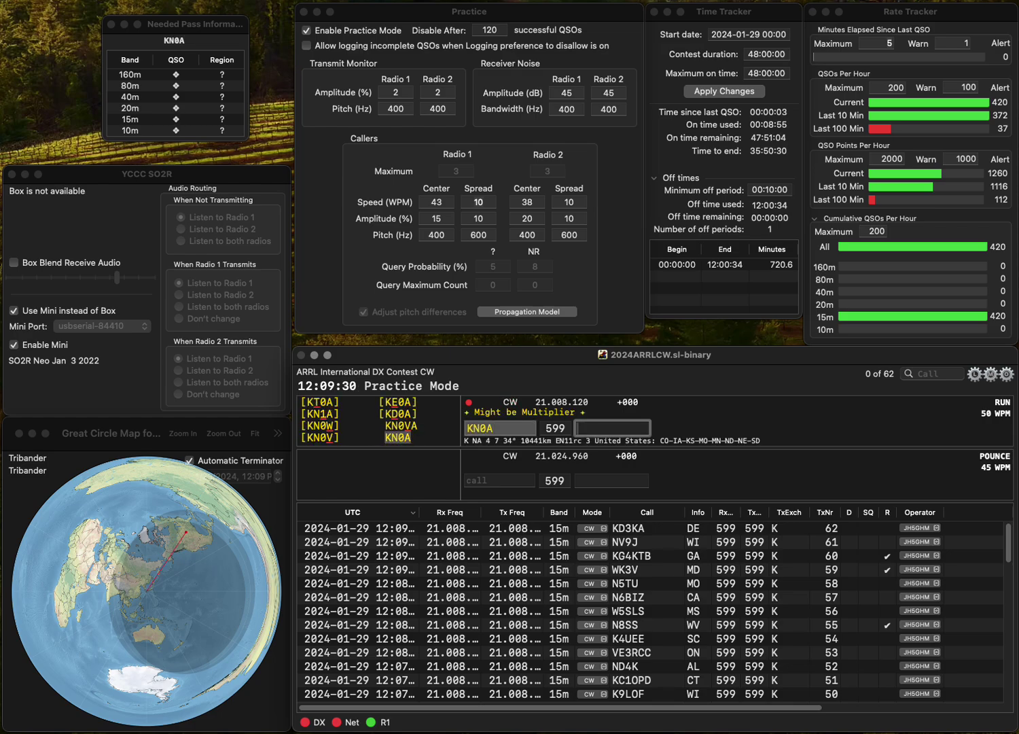
pyautogui.write('KS')
pyautogui.press('Return')
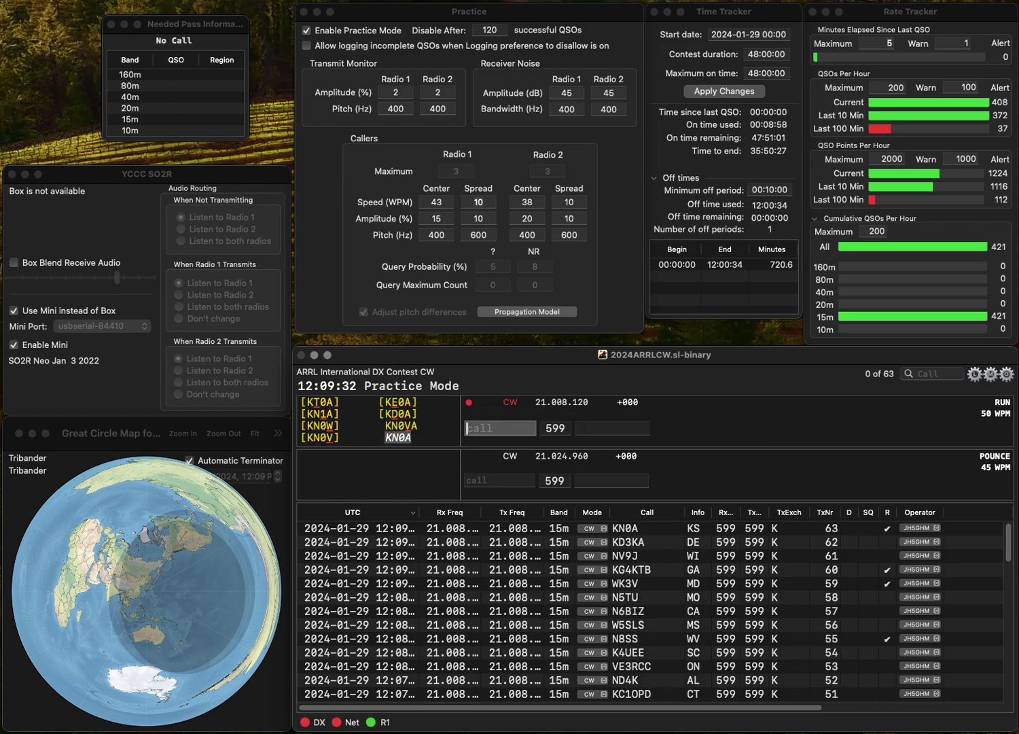
# Enter the partial call NR, correct it to NL7D, and log the contact with report 599 and exchange OR on the run radio
pyautogui.write('NR')
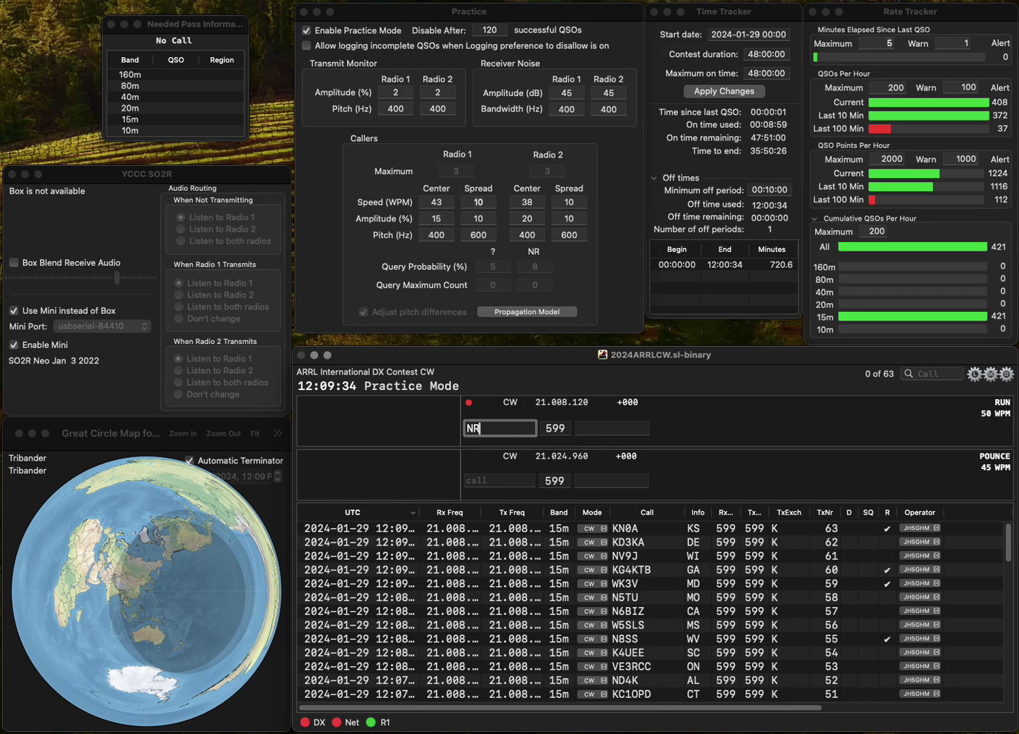
pyautogui.write('7D')
pyautogui.press('Left')
pyautogui.press('BackSpace')
pyautogui.write('8')
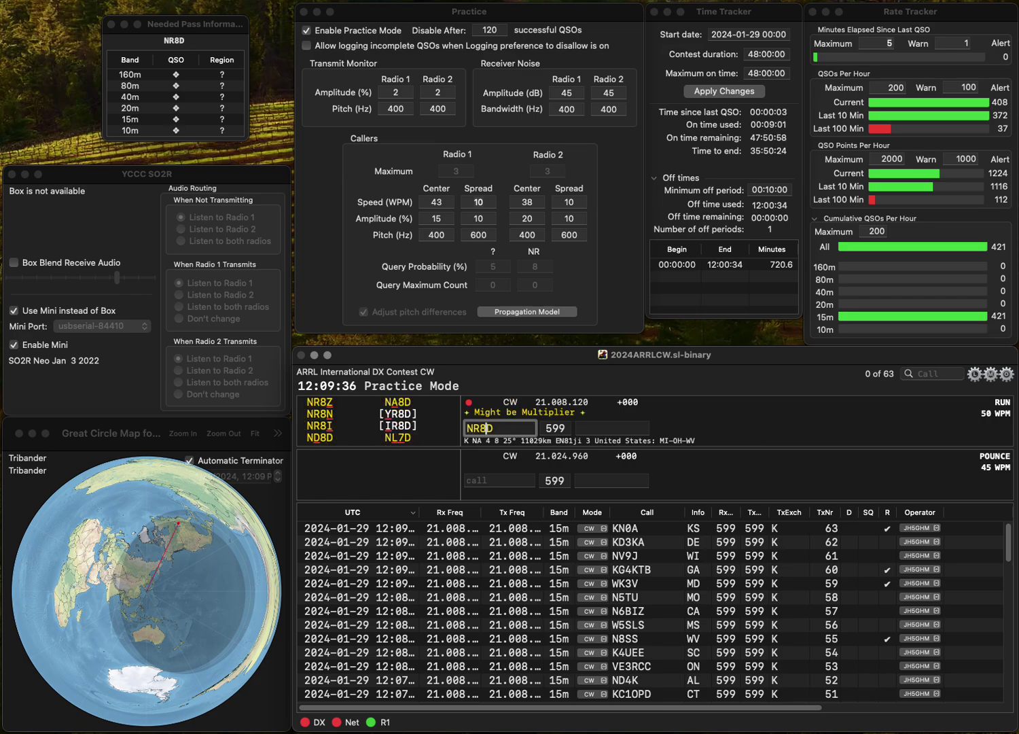
pyautogui.press('BackSpace')
pyautogui.press('BackSpace')
pyautogui.write('L')
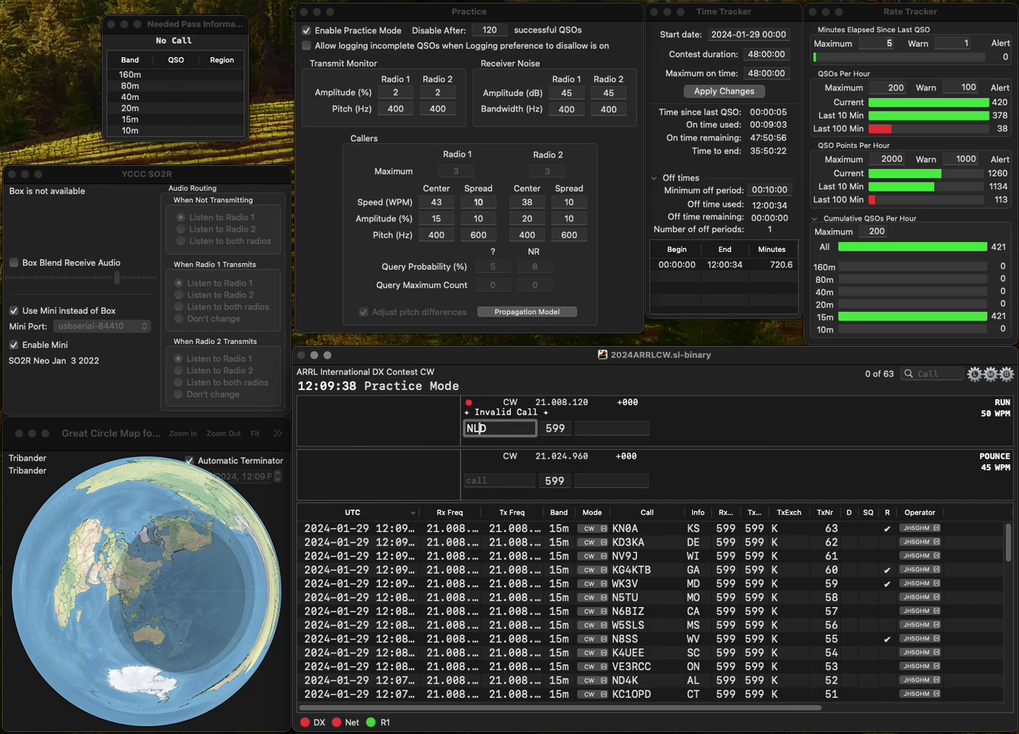
pyautogui.write('7')
pyautogui.press('space')
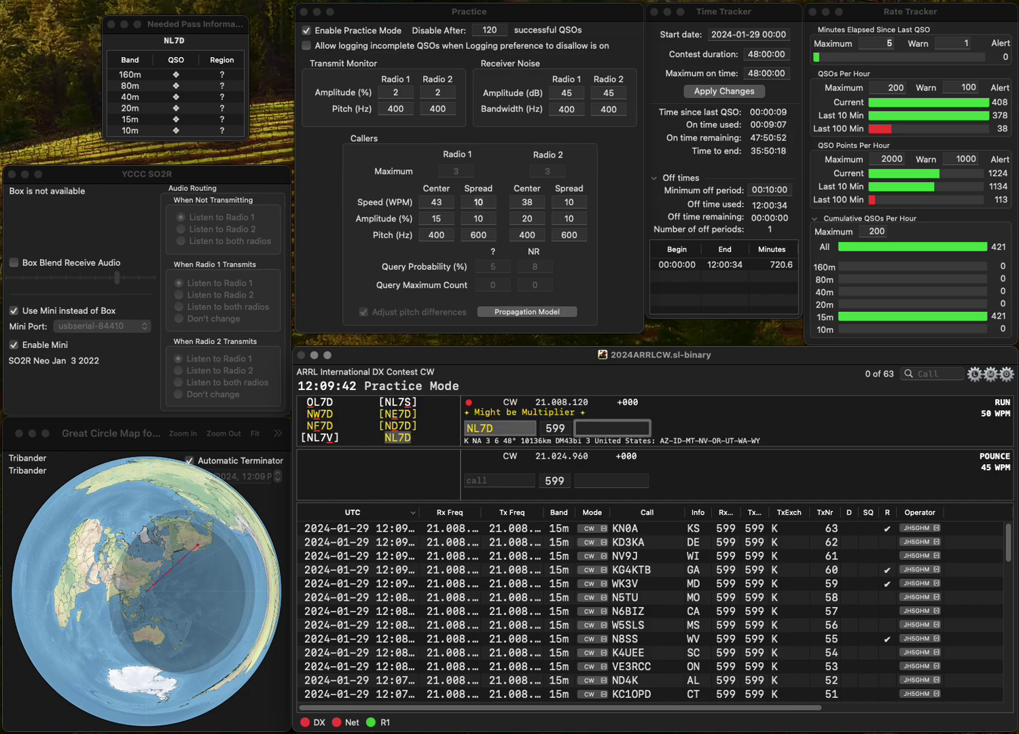
pyautogui.write('OR')
pyautogui.press('Return')
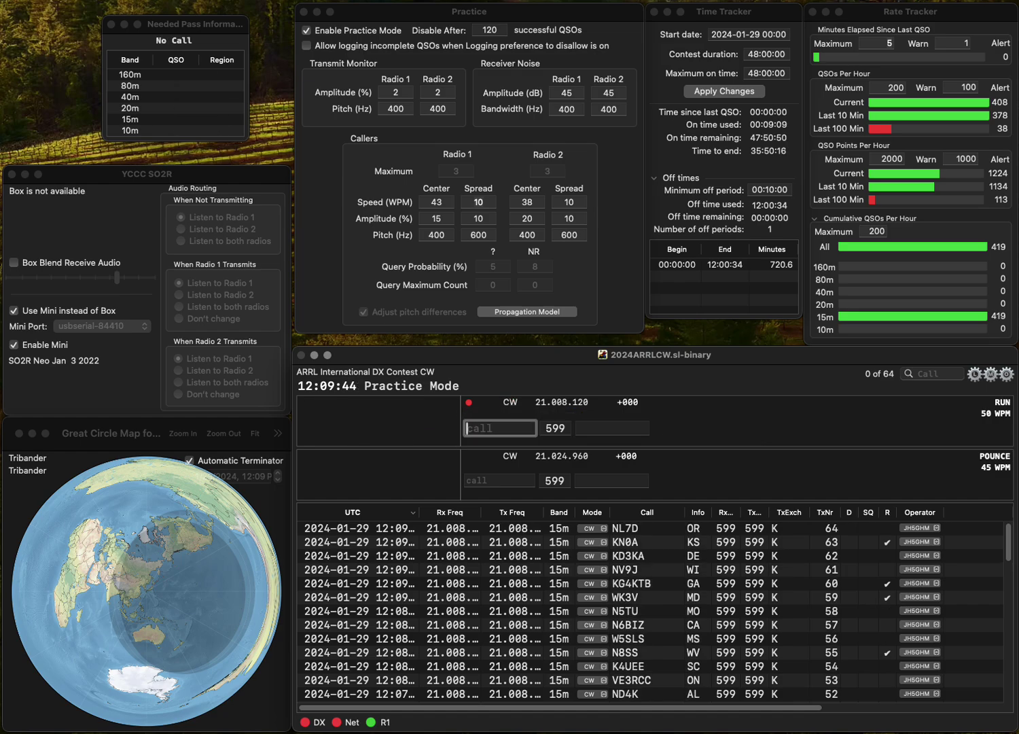
# Log a contact with KN1R, report 599 and exchange MA, on the run radio
pyautogui.write('KN1R')
pyautogui.press('space')
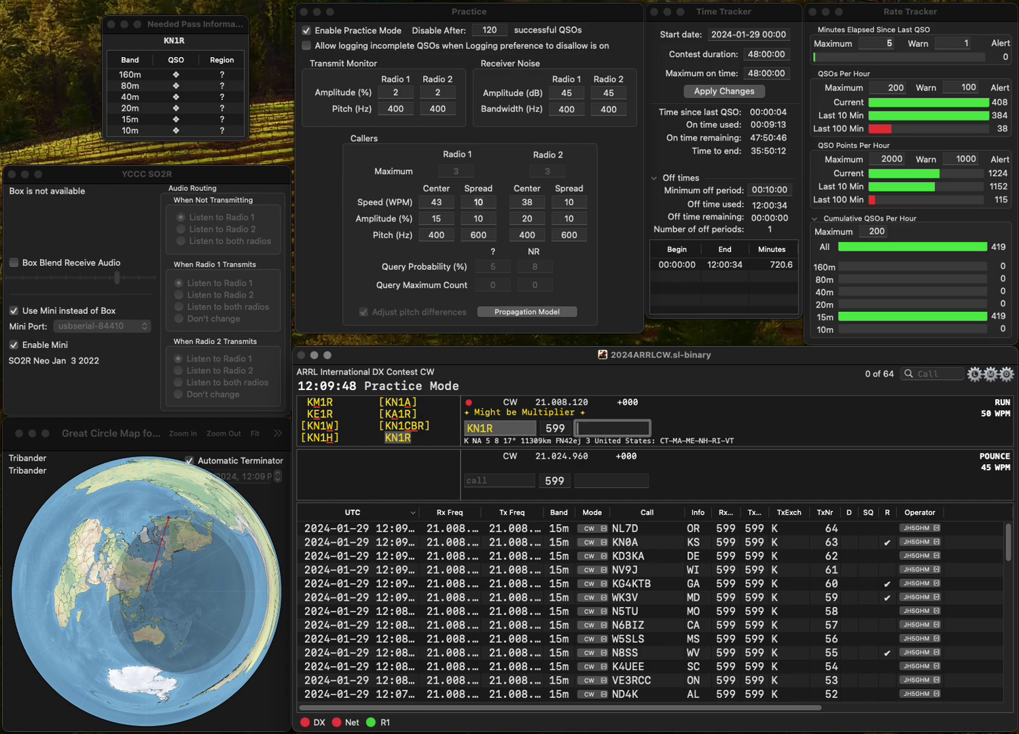
pyautogui.write('ma')
pyautogui.press('Return')
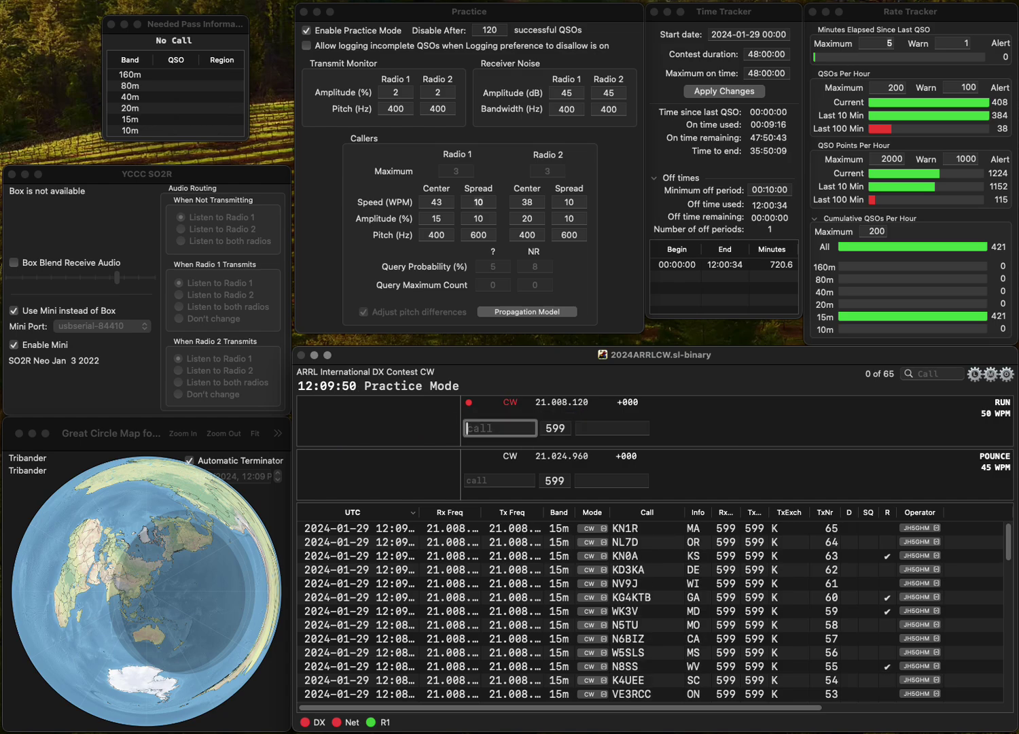
pyautogui.write('WB4')
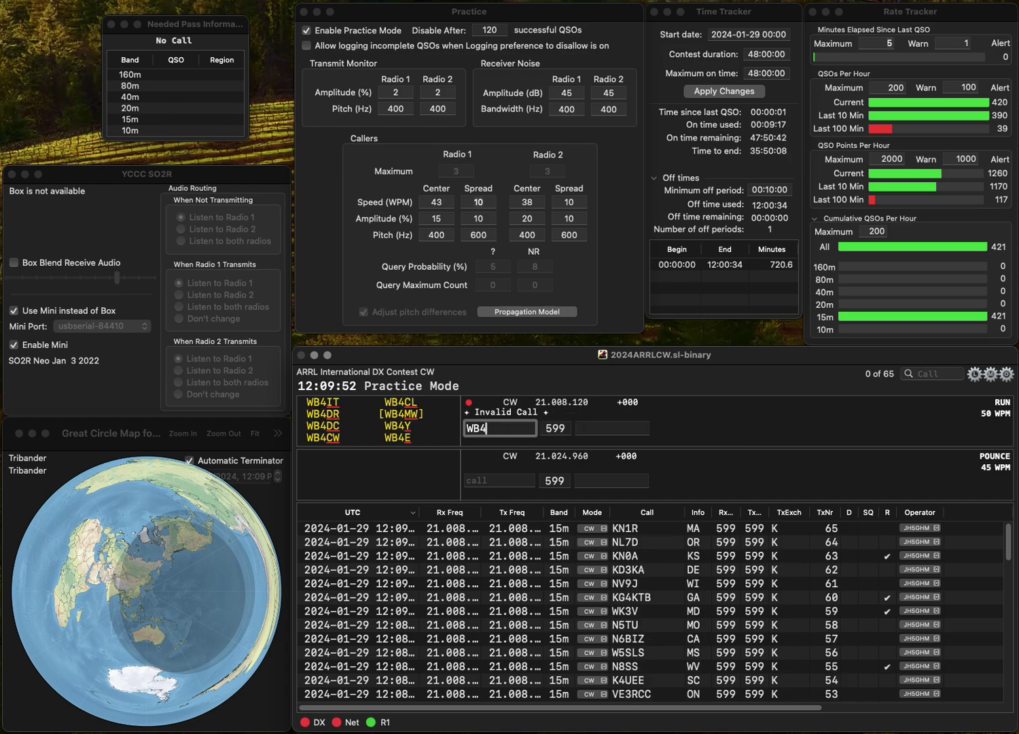
pyautogui.write('YZA')
pyautogui.press('Return')
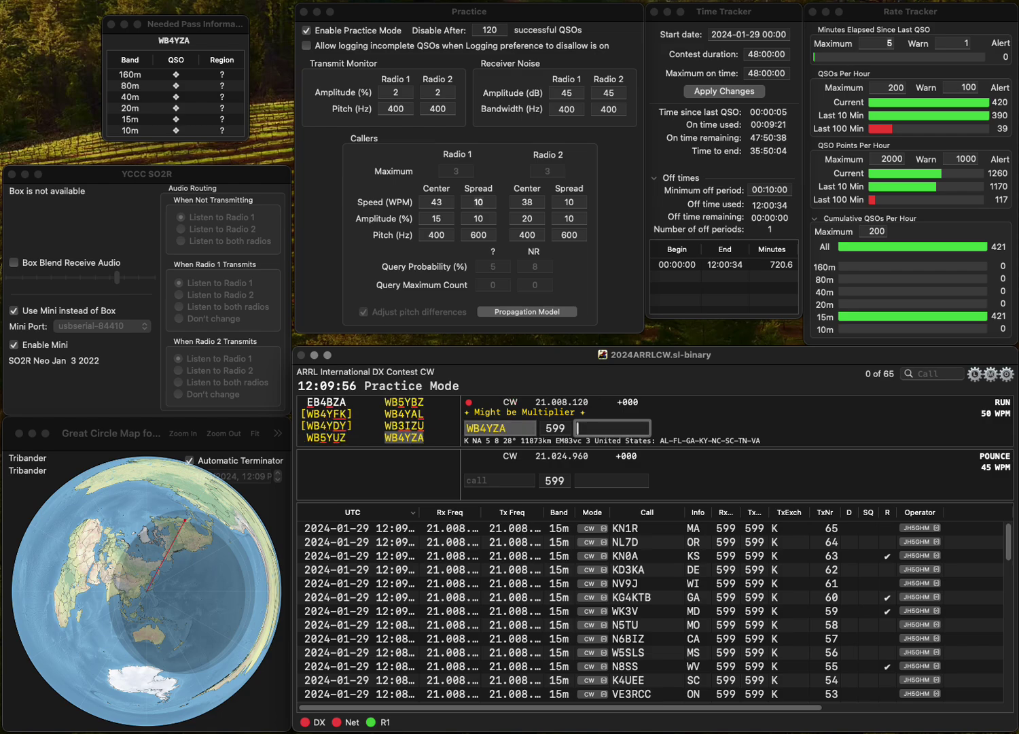
pyautogui.write('GA')
pyautogui.press('Return')
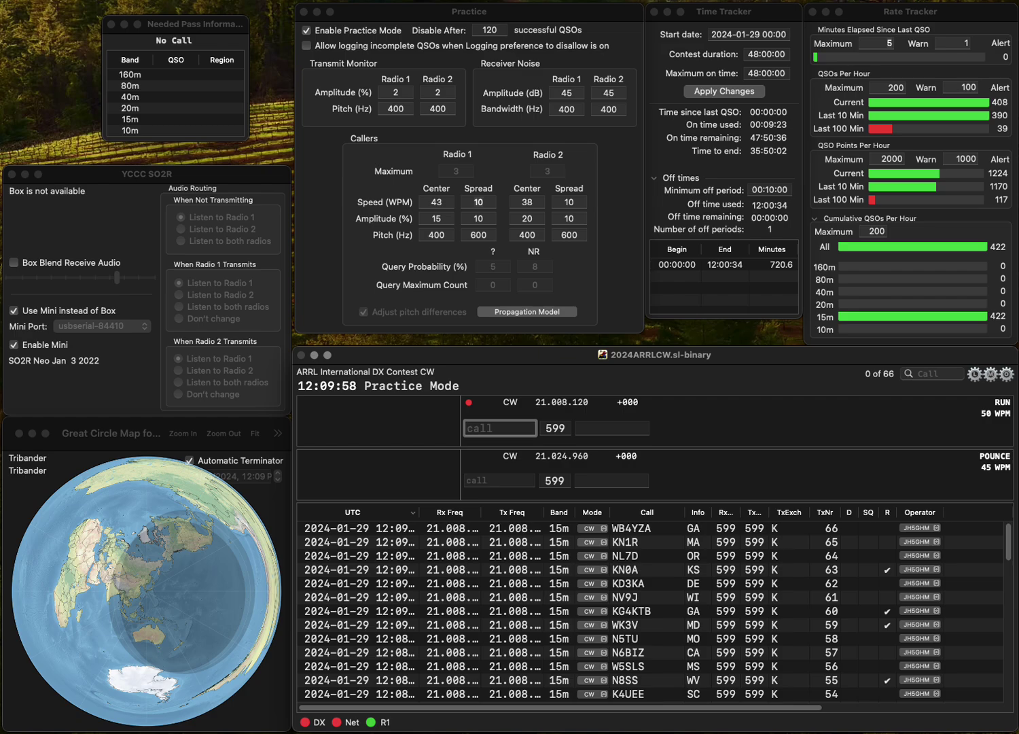
pyautogui.write('KW')
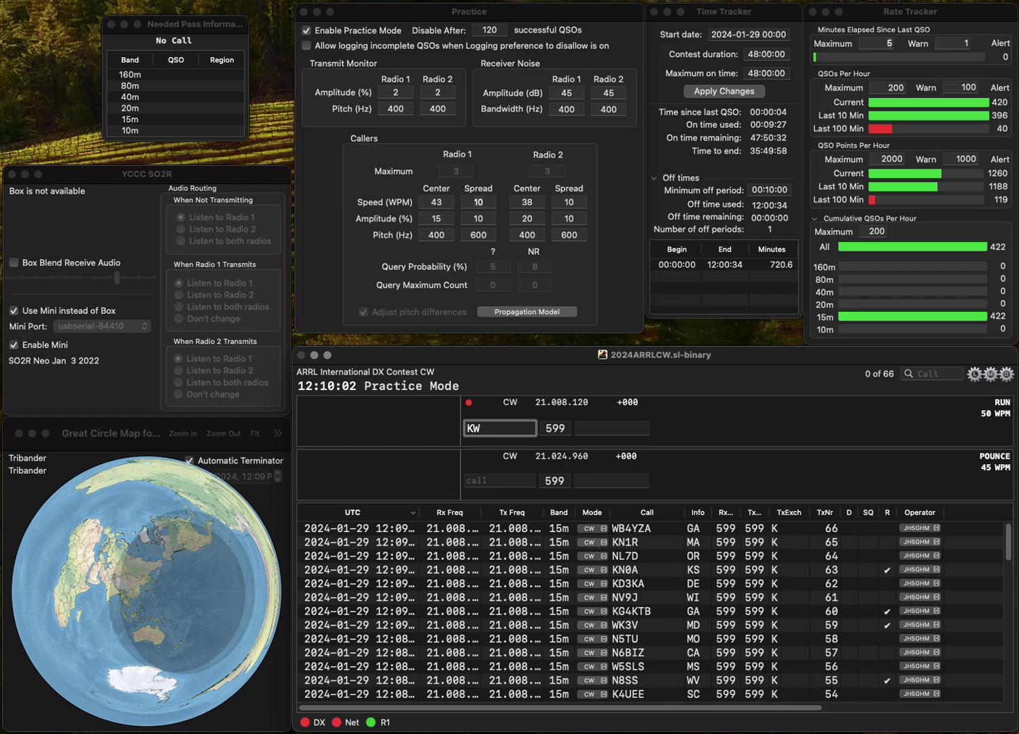
pyautogui.write('4RB')
pyautogui.press('space')
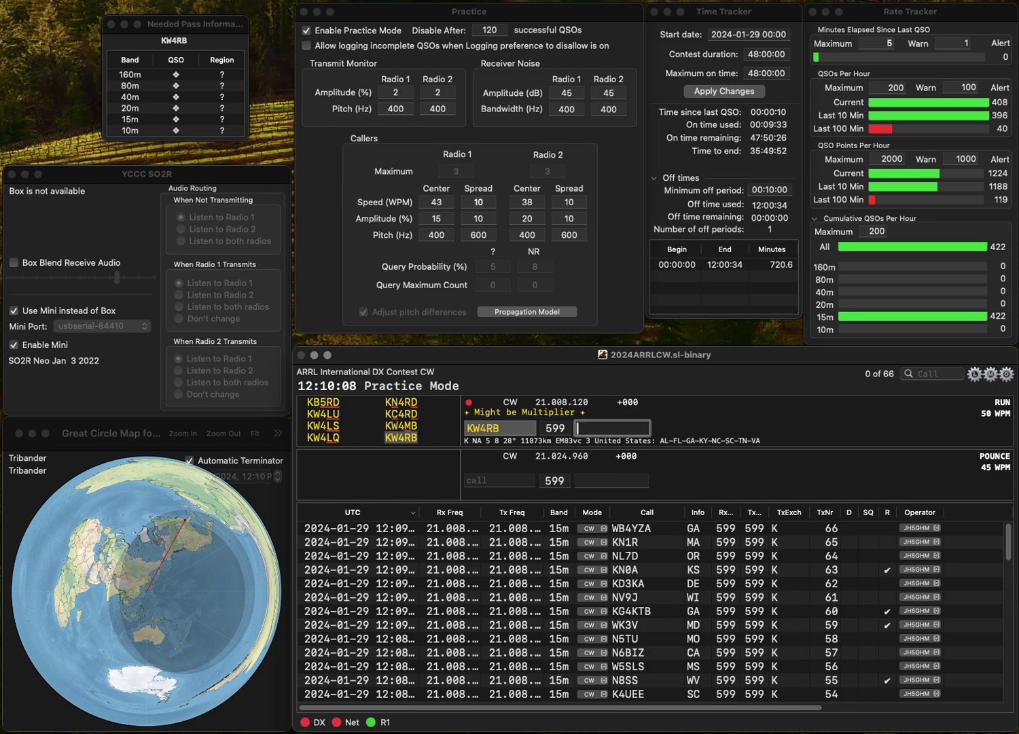
pyautogui.write('SC')
pyautogui.press('Return')
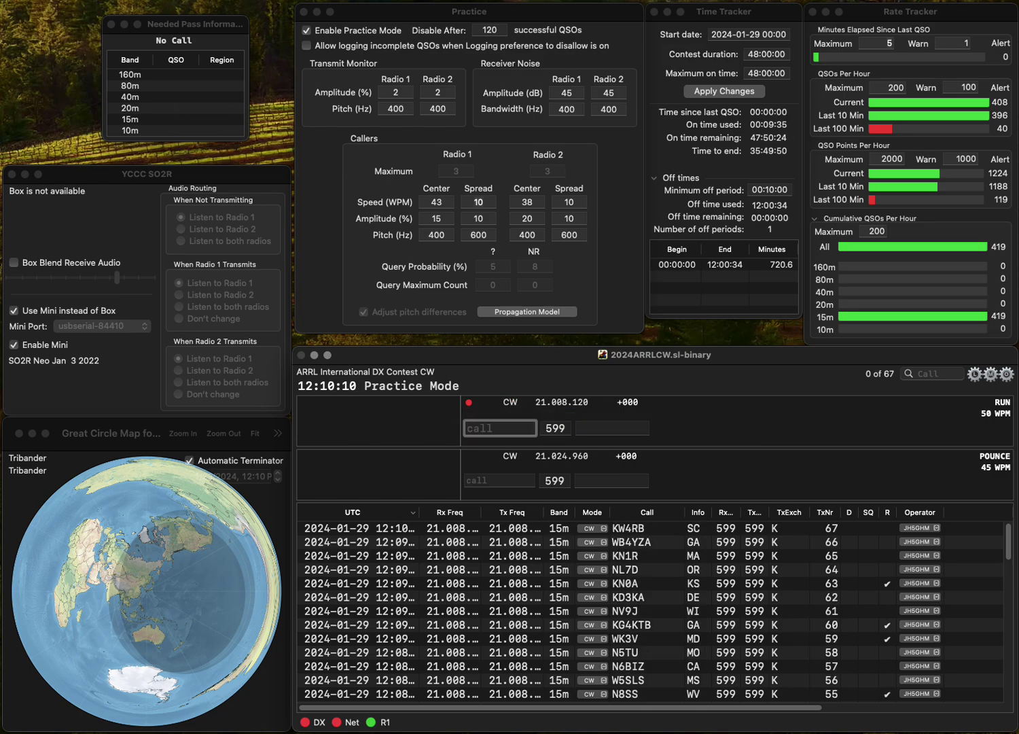
# Enter the call KRG, correct it to K4RG, and log the contact with report 599 and exchange NC on the run radio
pyautogui.write('KRG')
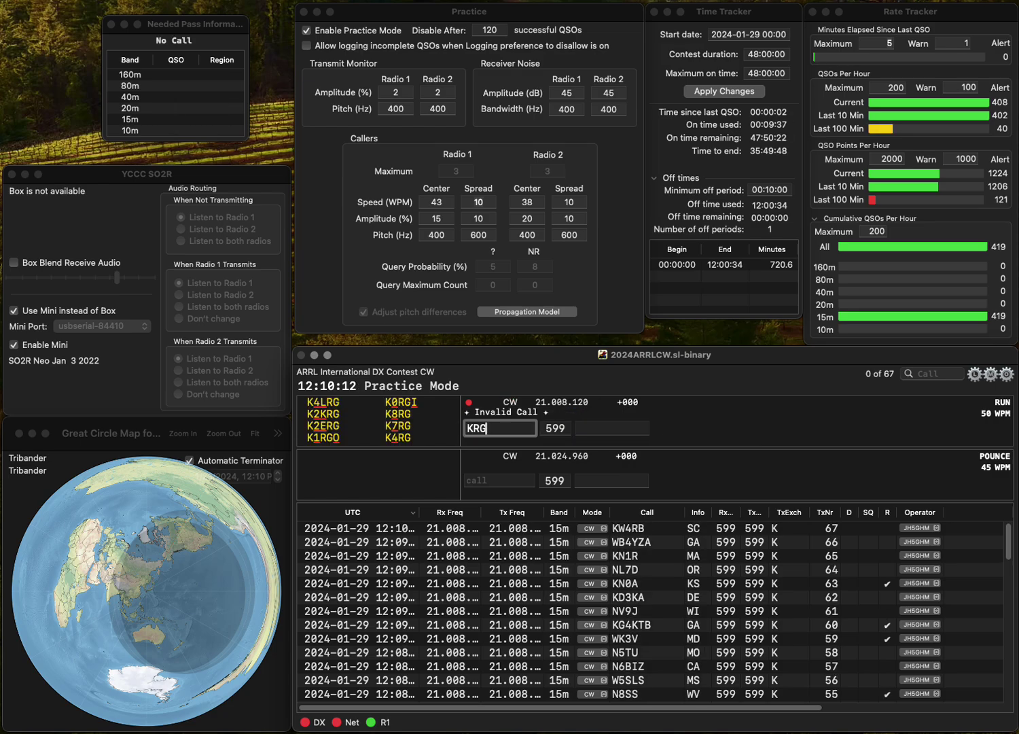
pyautogui.click(473, 429)
pyautogui.write('4')
pyautogui.press('Tab')
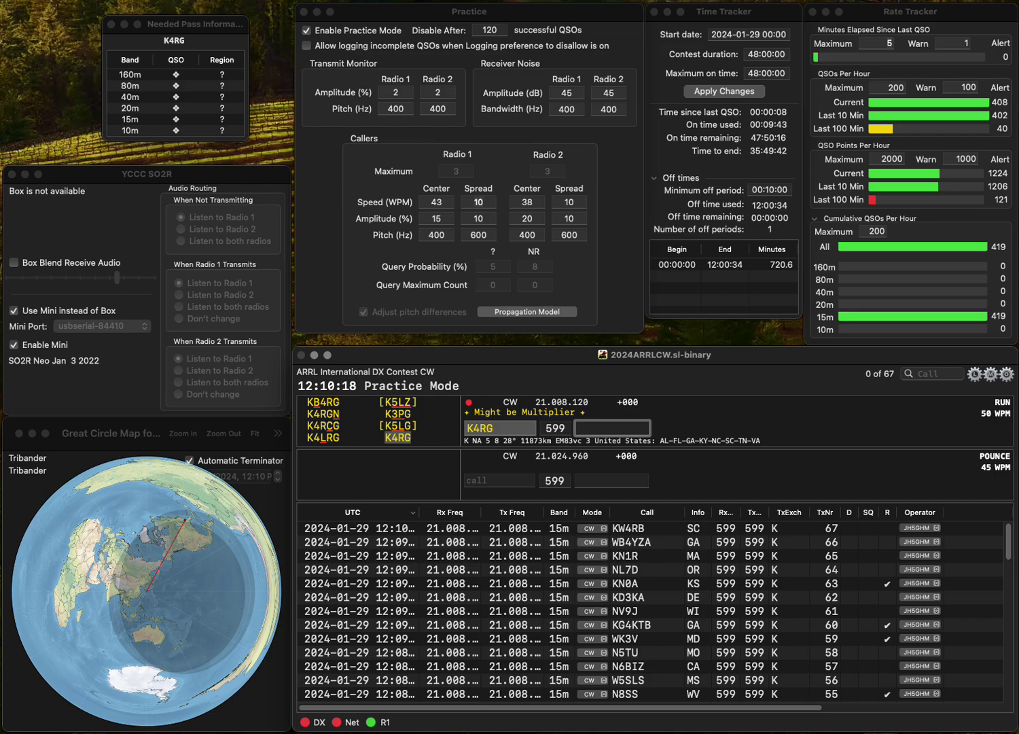
pyautogui.write('NC')
pyautogui.press('Return')
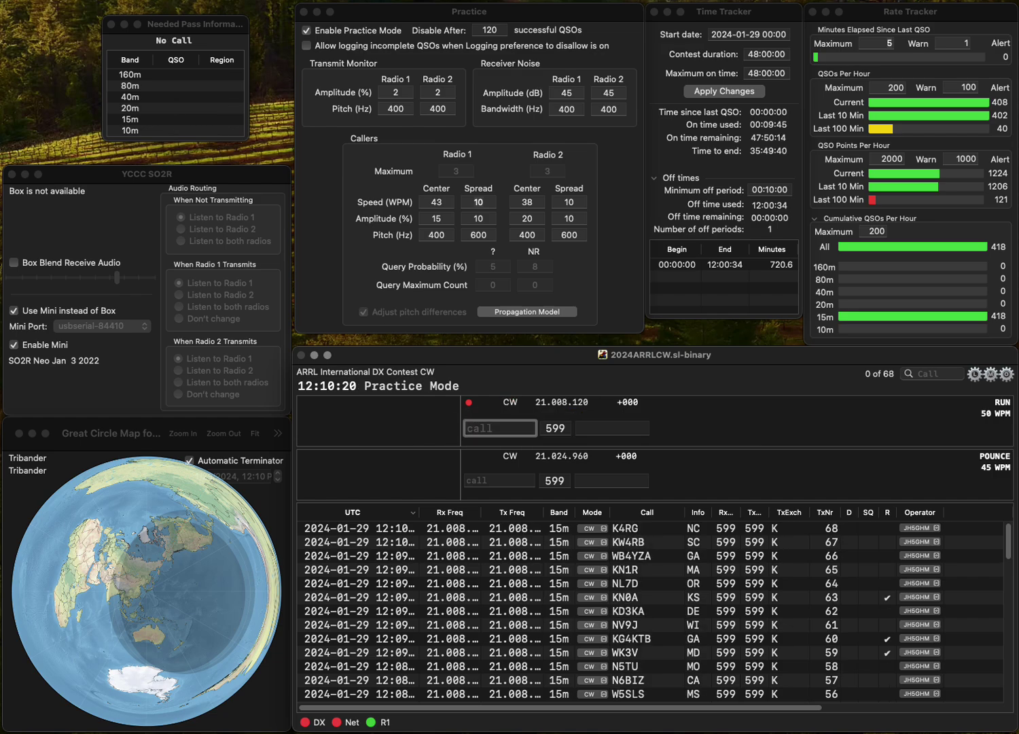
pyautogui.write('KX40')
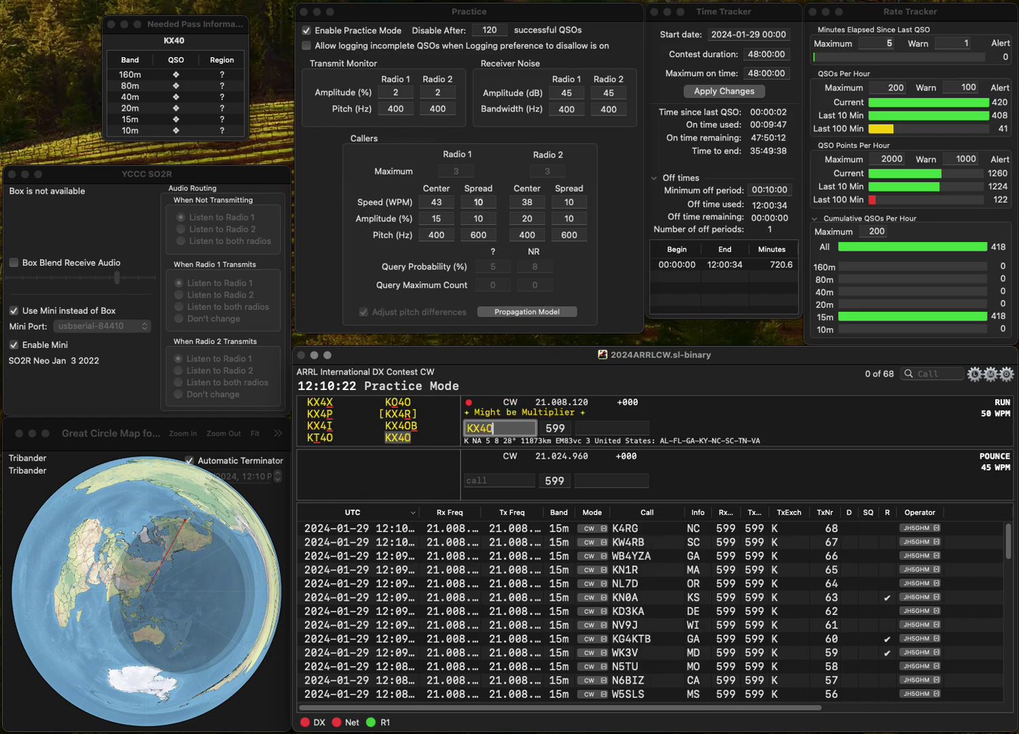
pyautogui.write('B')
pyautogui.press('Return')
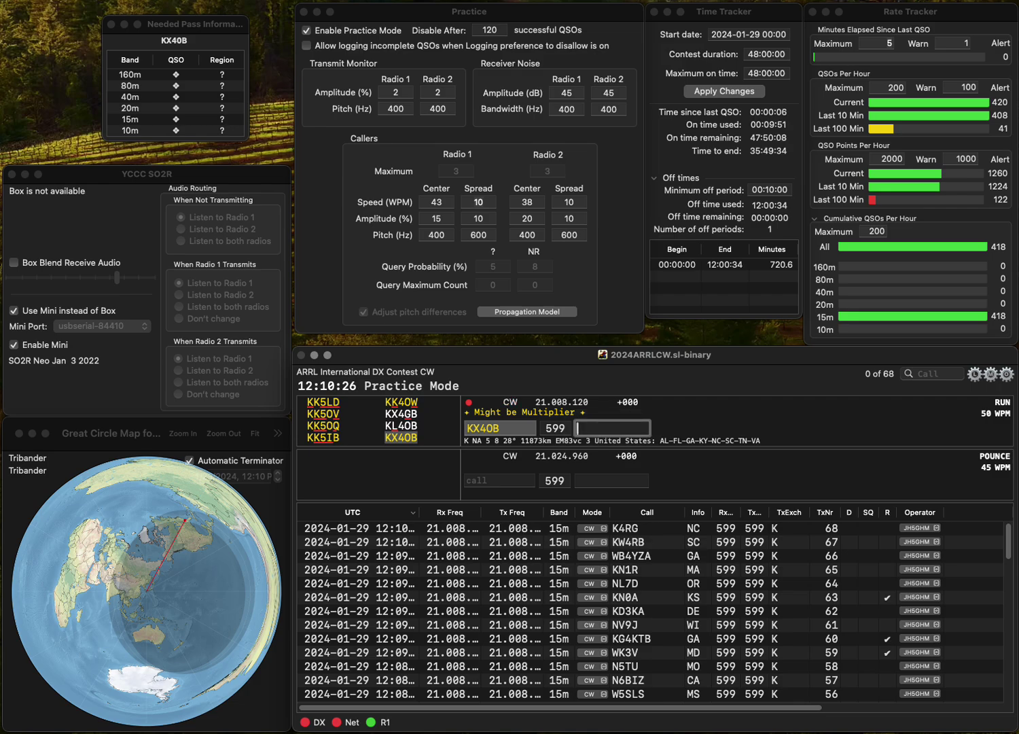
pyautogui.write('KY')
pyautogui.press('Return')
pyautogui.write('K')
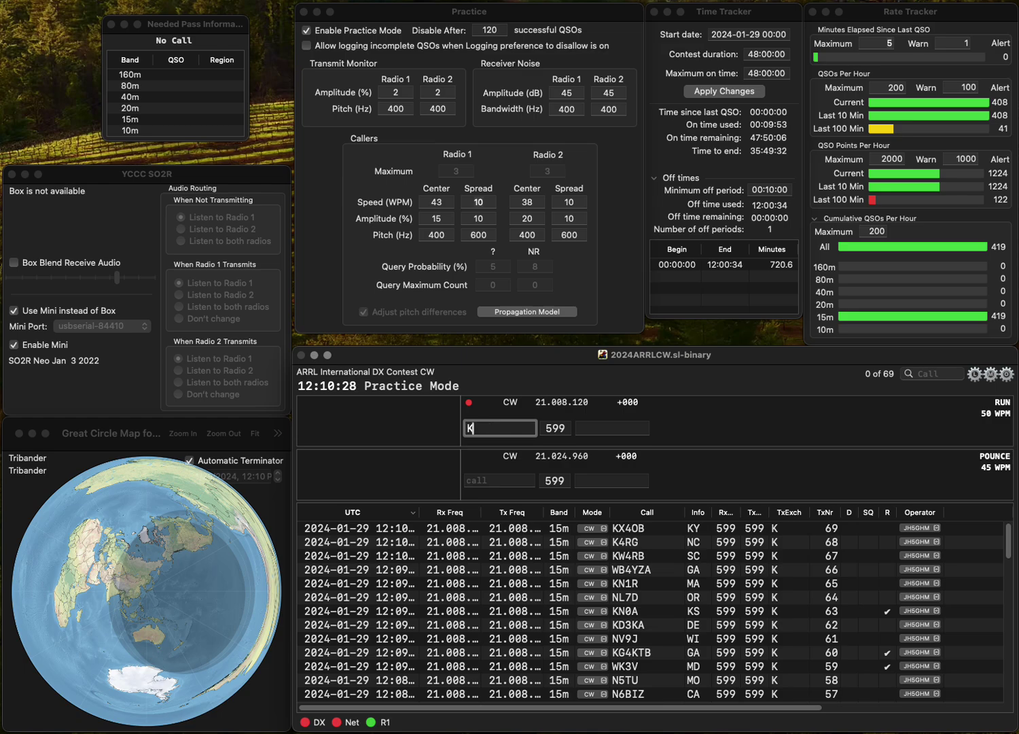
pyautogui.write('5I')
pyautogui.write('S')
pyautogui.press('Left')
pyautogui.write('I')
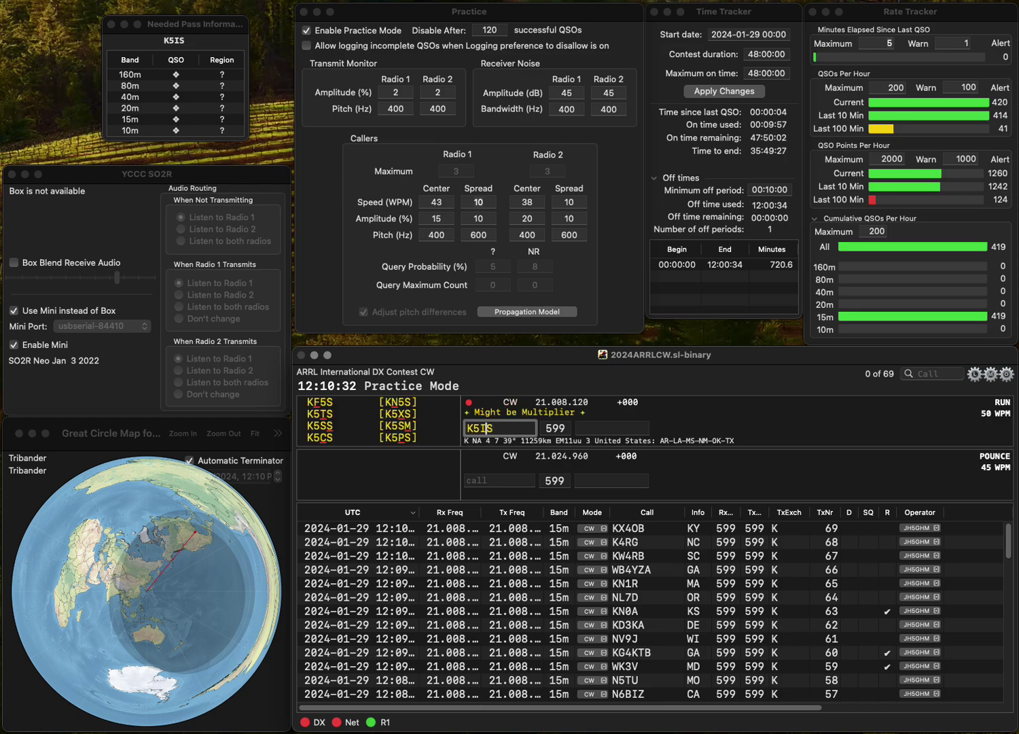
pyautogui.write('R')
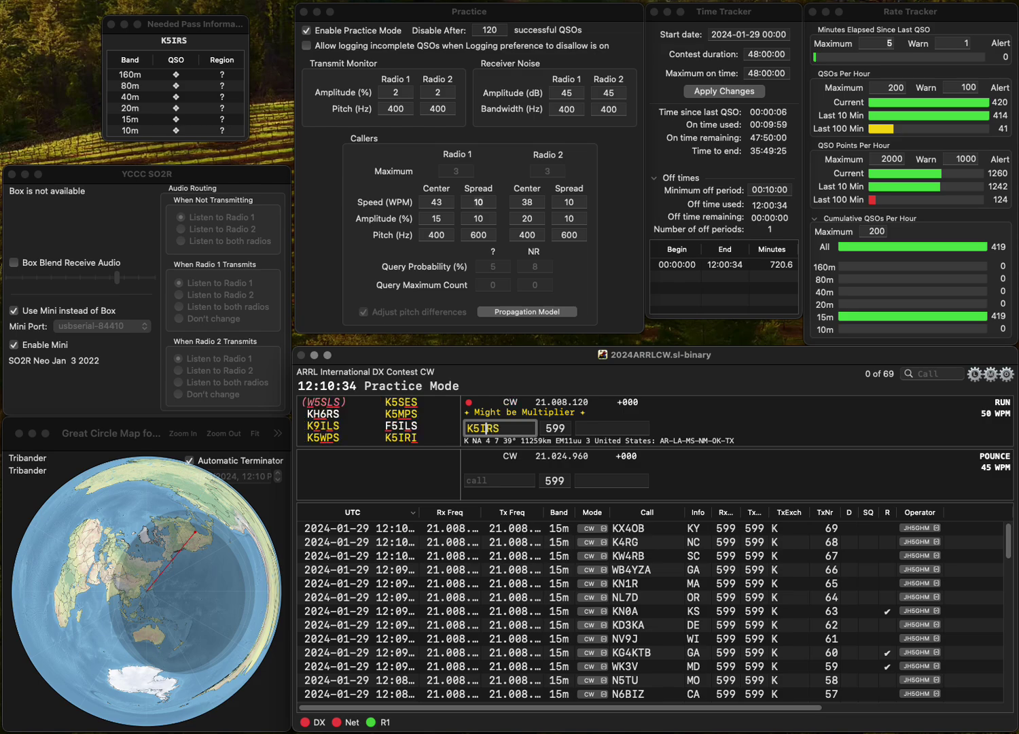
pyautogui.press('Right')
pyautogui.press('Right')
pyautogui.press('BackSpace')
pyautogui.write('I')
pyautogui.press('space')
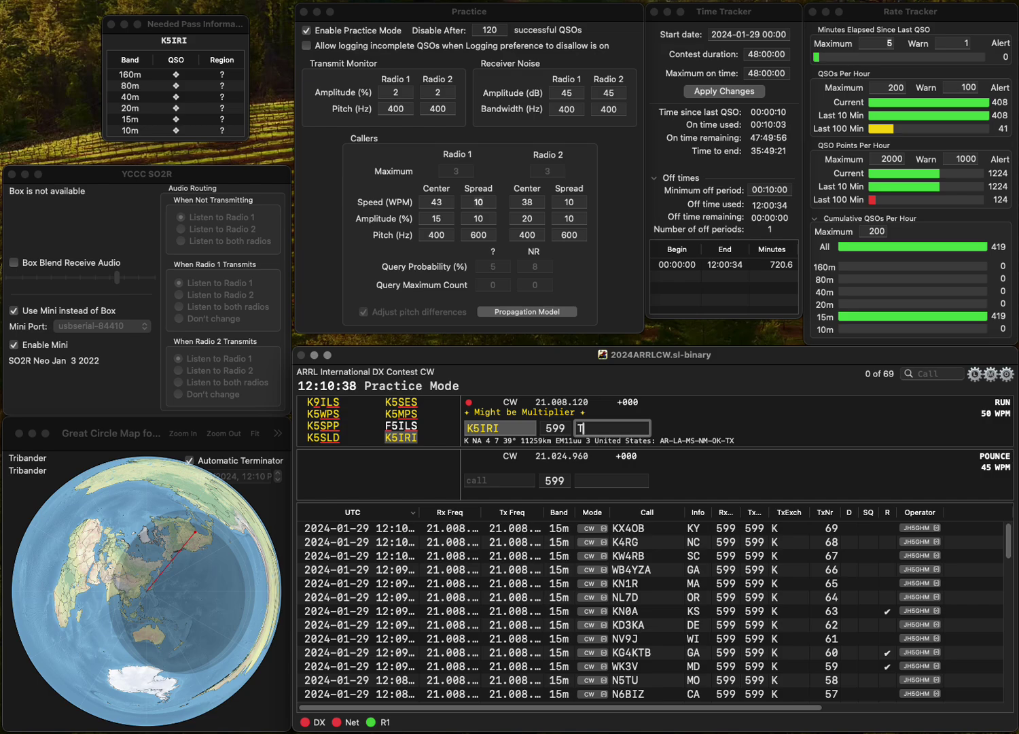
pyautogui.write('X')
pyautogui.press('Return')
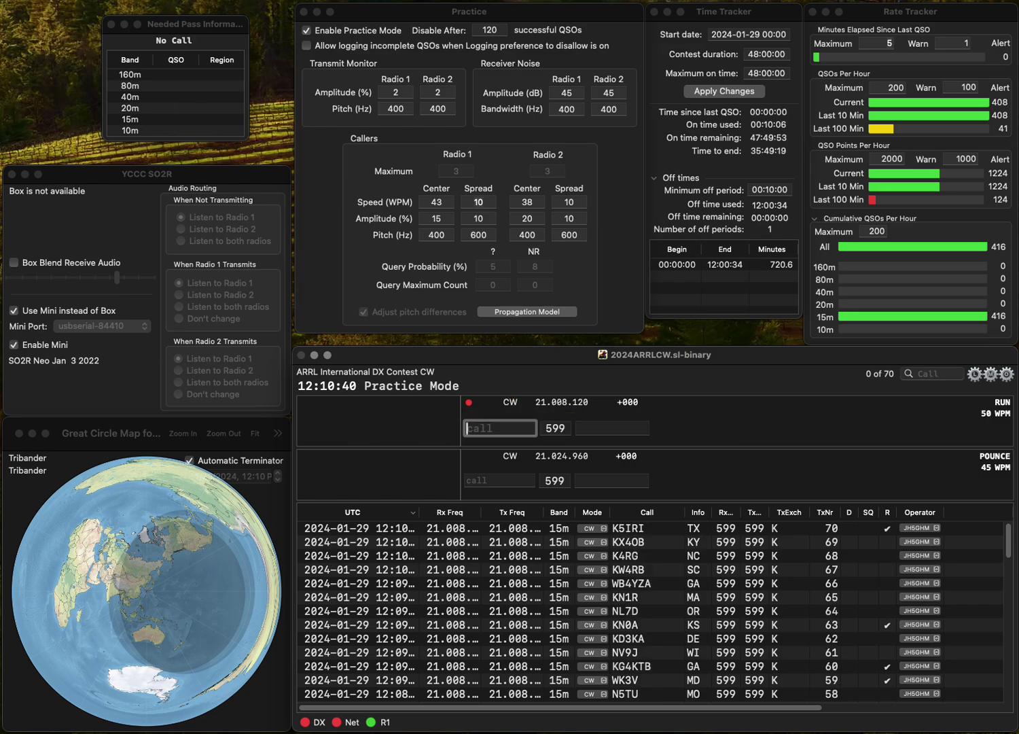
pyautogui.write('NN7ZZ')
pyautogui.press('Tab')
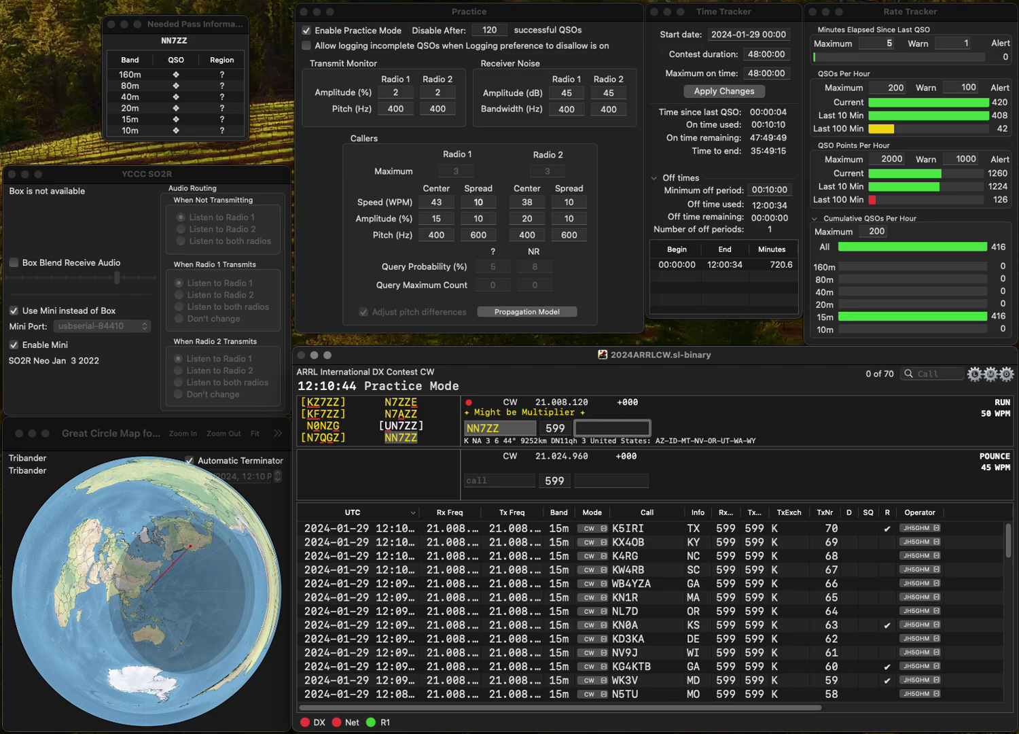
pyautogui.write('A')
pyautogui.press('Return')
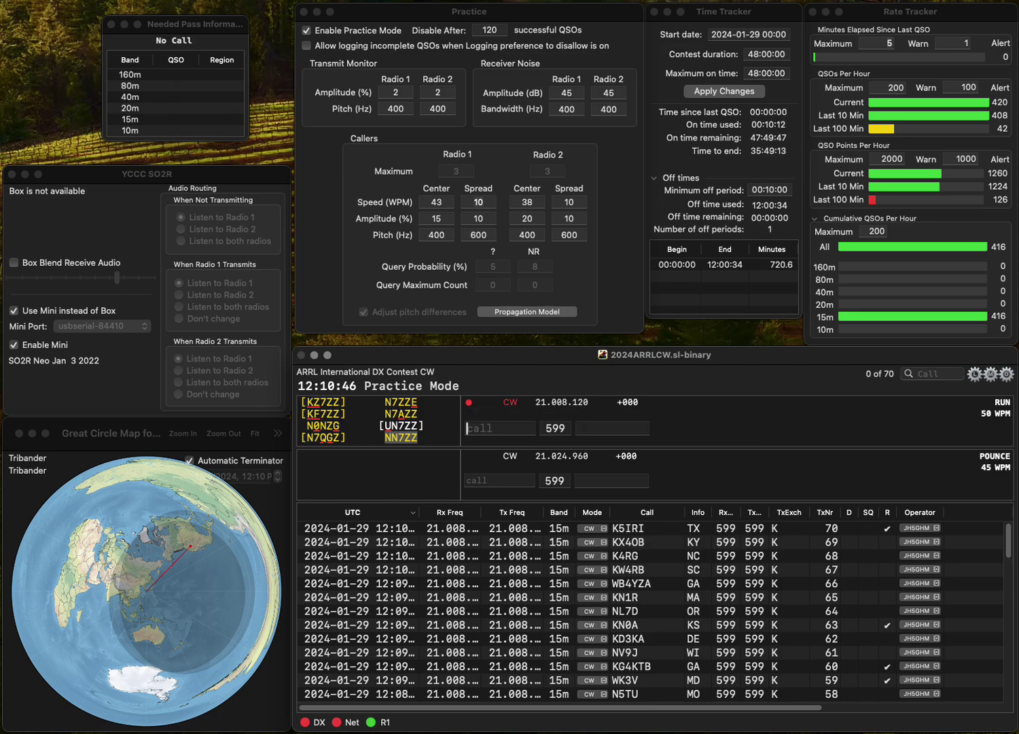
pyautogui.write('KG')
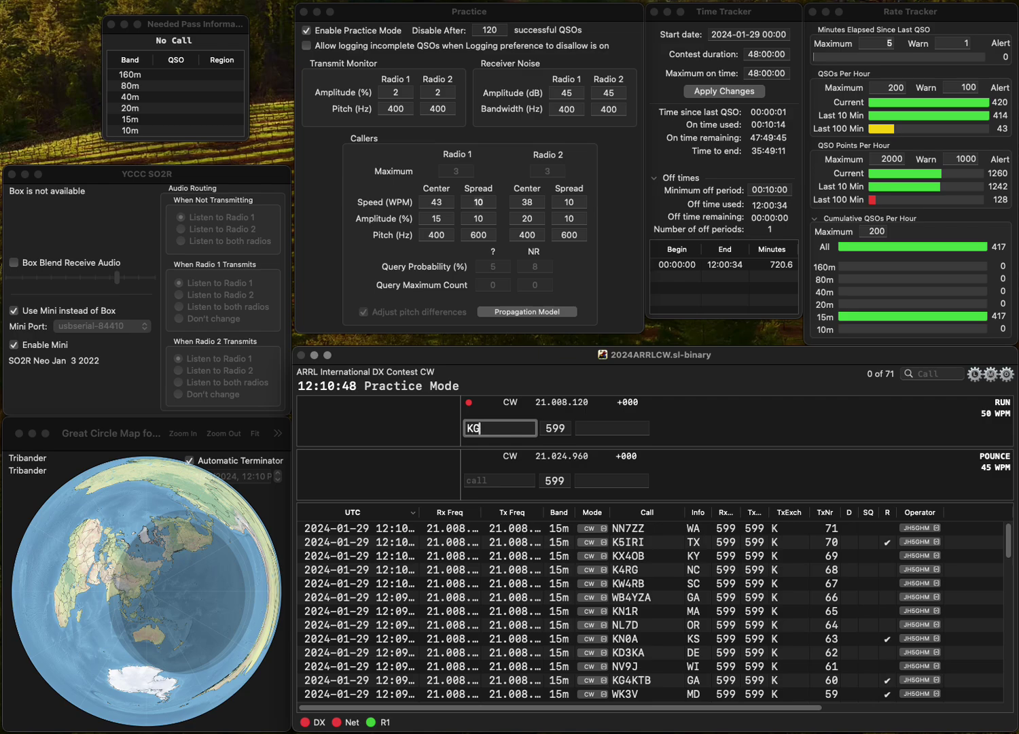
pyautogui.write('2MM')
pyautogui.press('space')
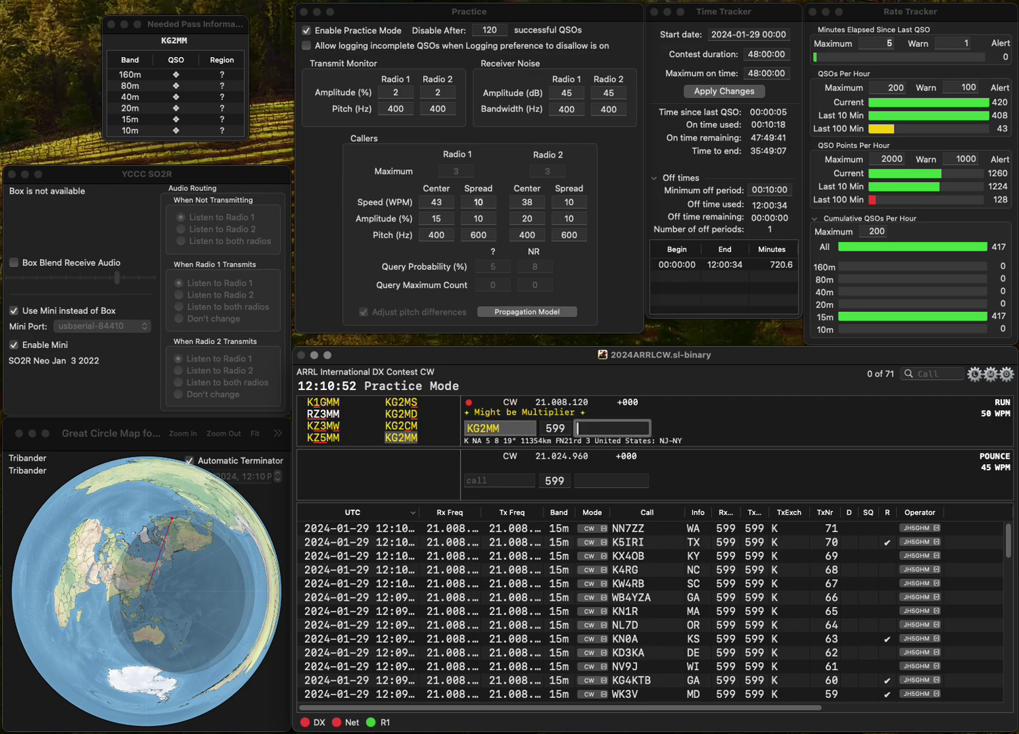
pyautogui.write('NJ')
pyautogui.press('Return')
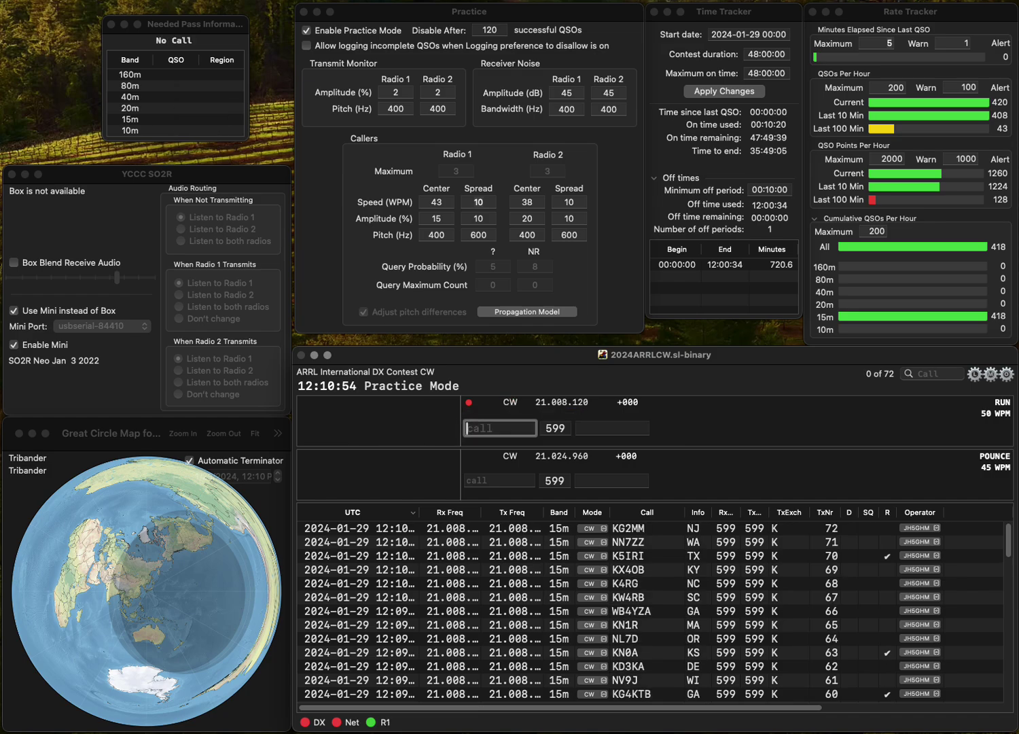
pyautogui.write('AIR')
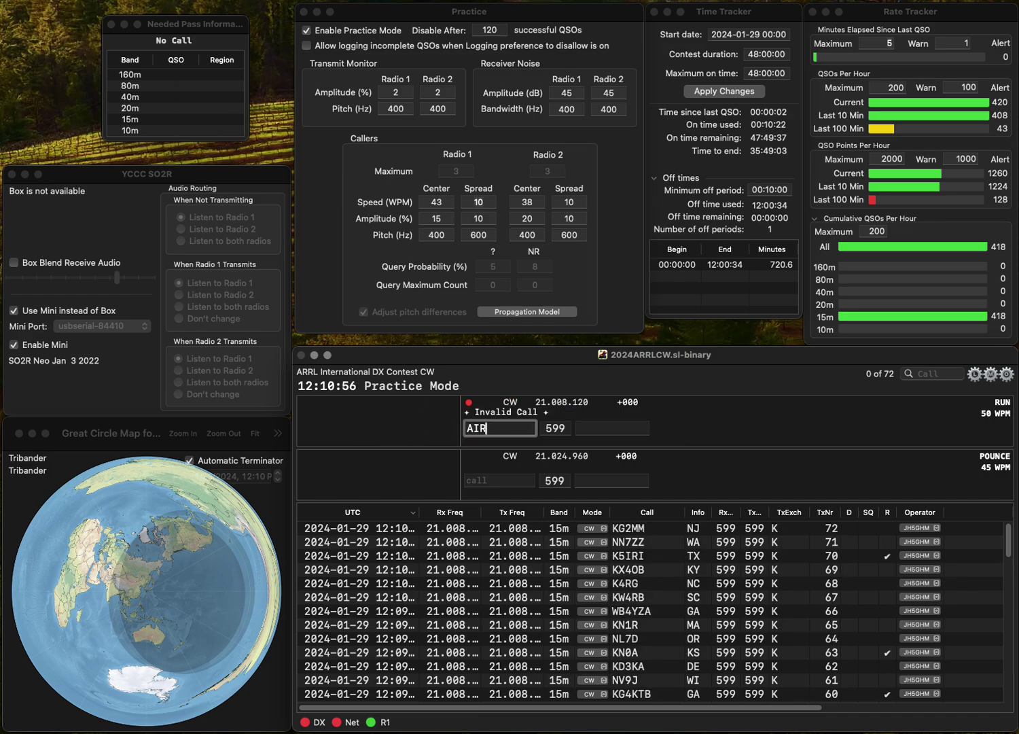
pyautogui.write('N3')
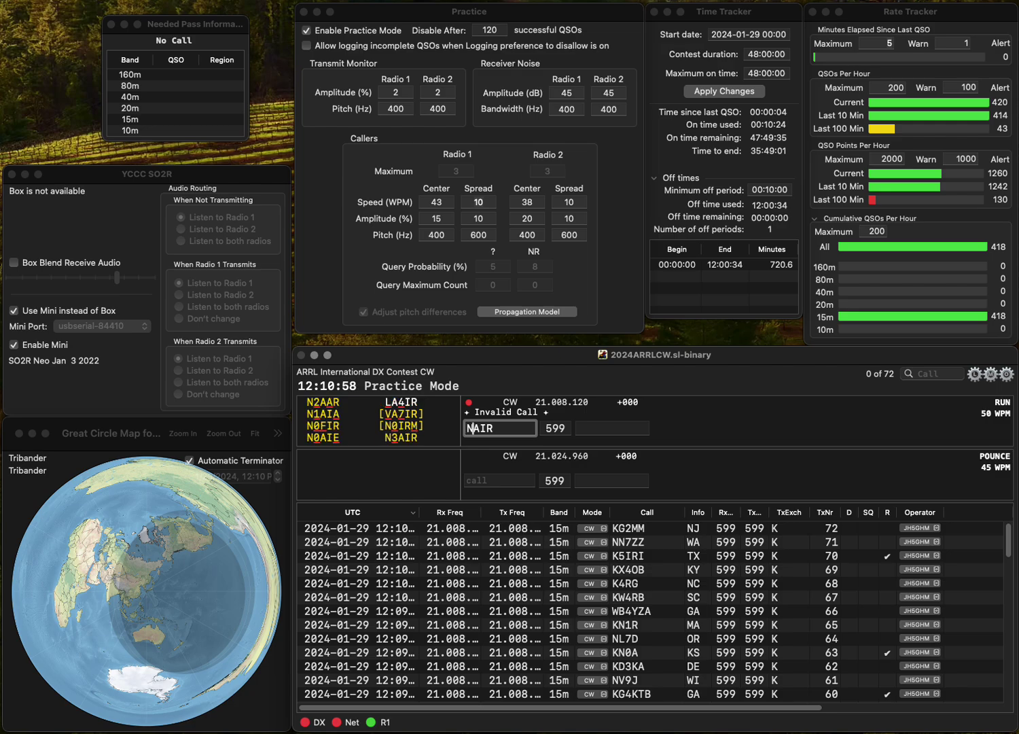
pyautogui.press('space')
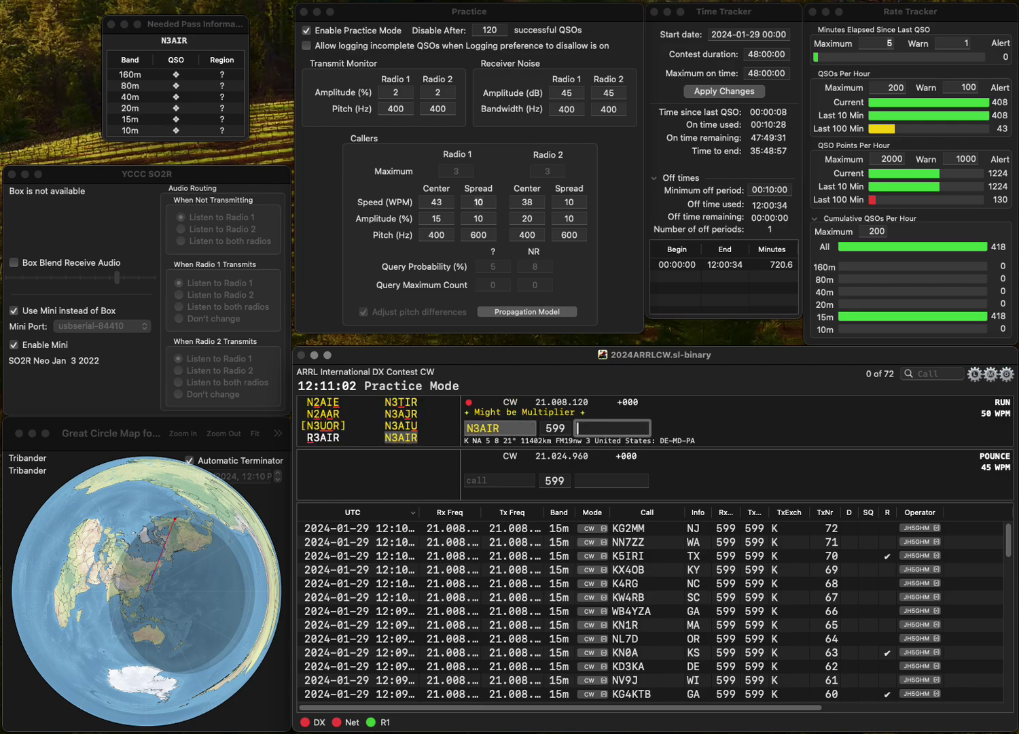
pyautogui.write('PA')
pyautogui.press('Return')
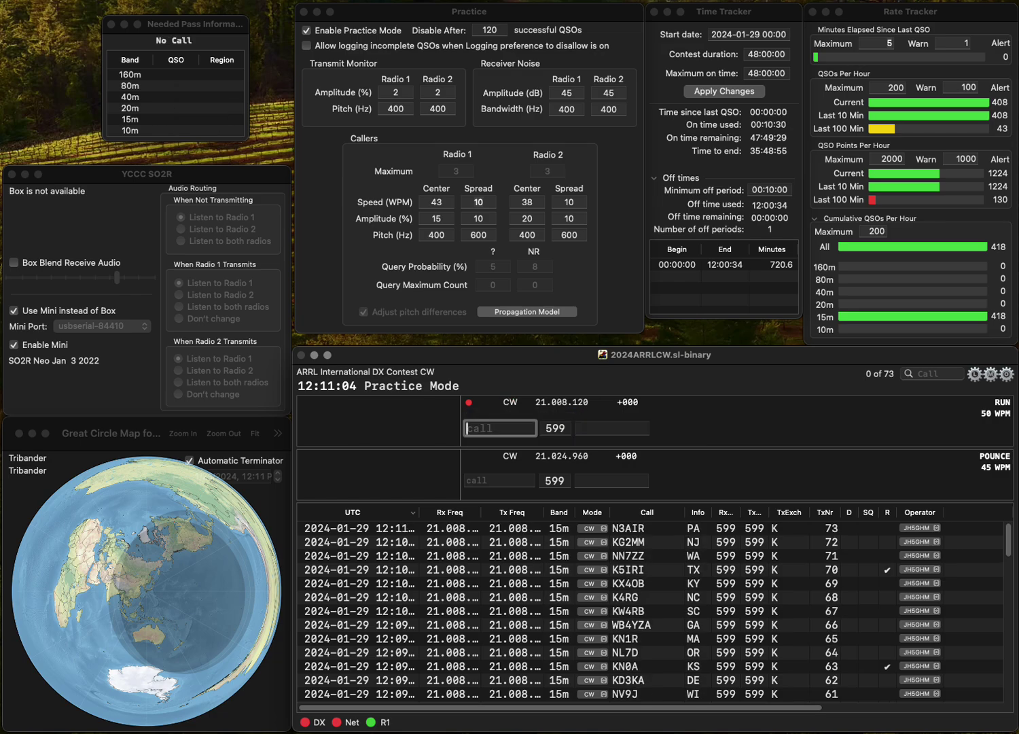
pyautogui.write('VE3KOT')
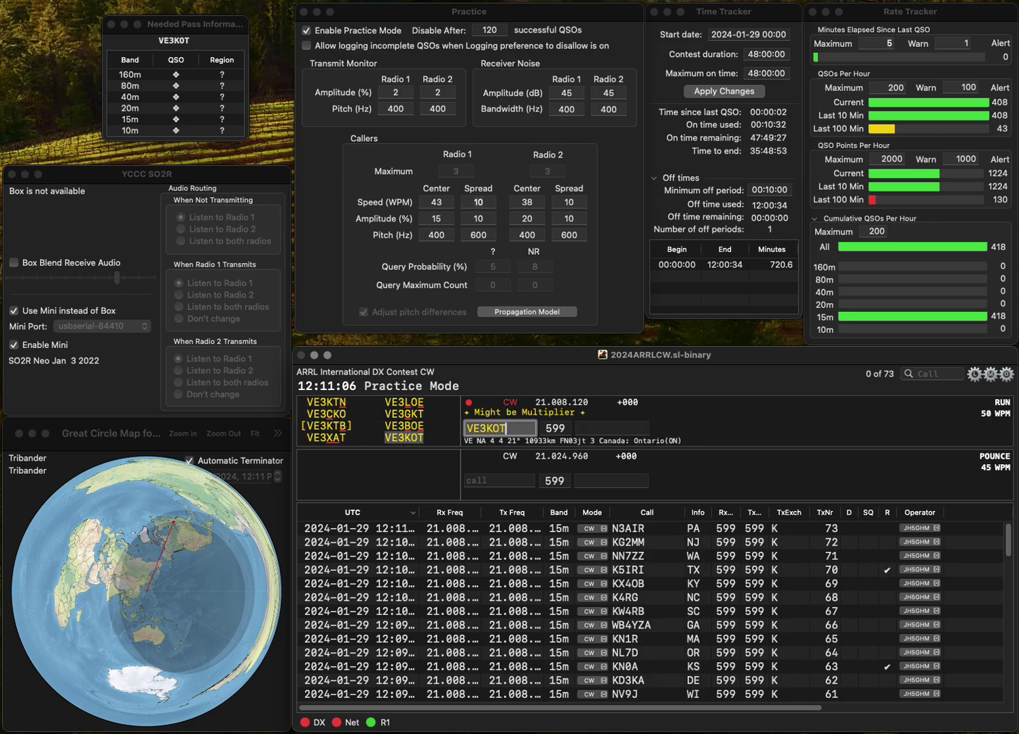
pyautogui.press('Return')
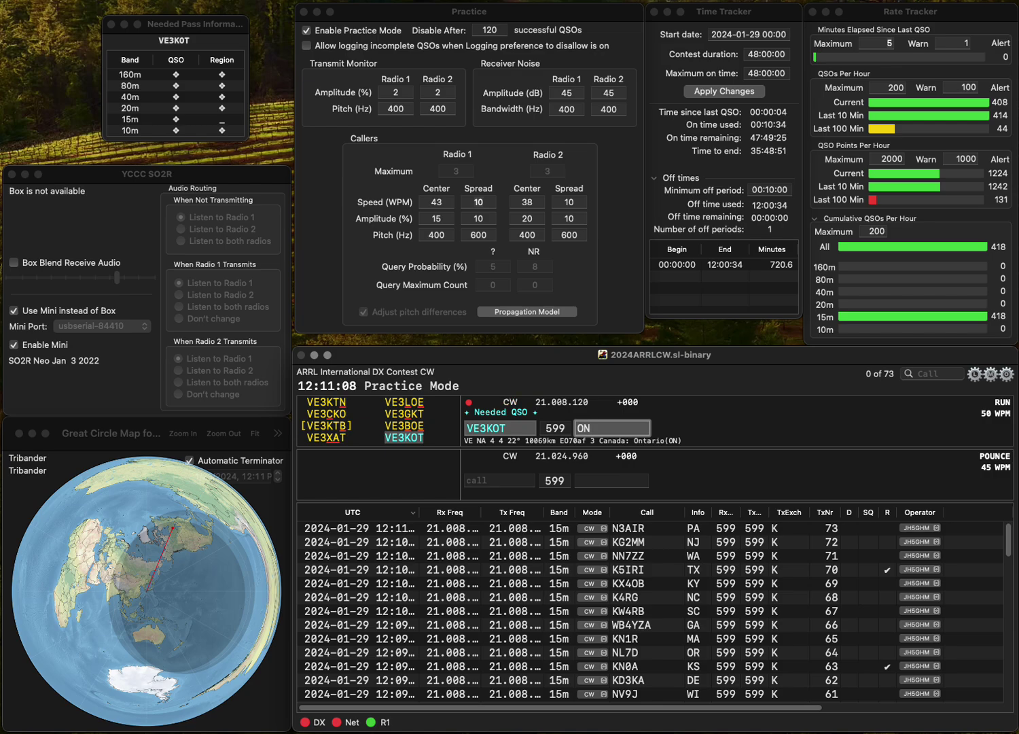
pyautogui.press('Return')
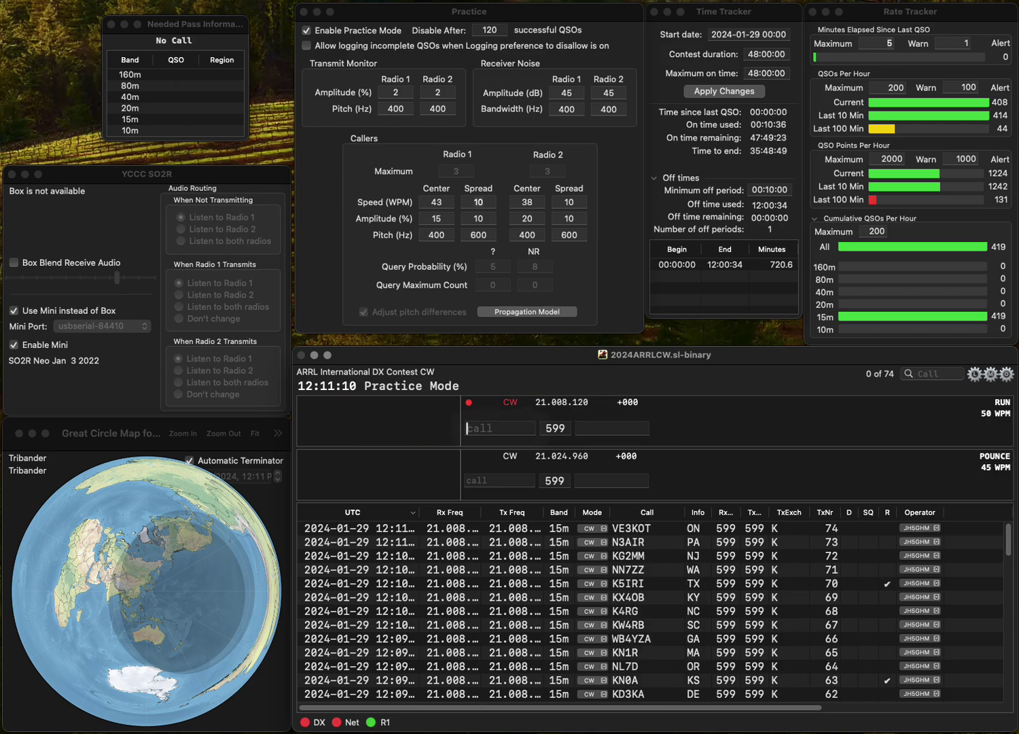
pyautogui.write('KQ7W')
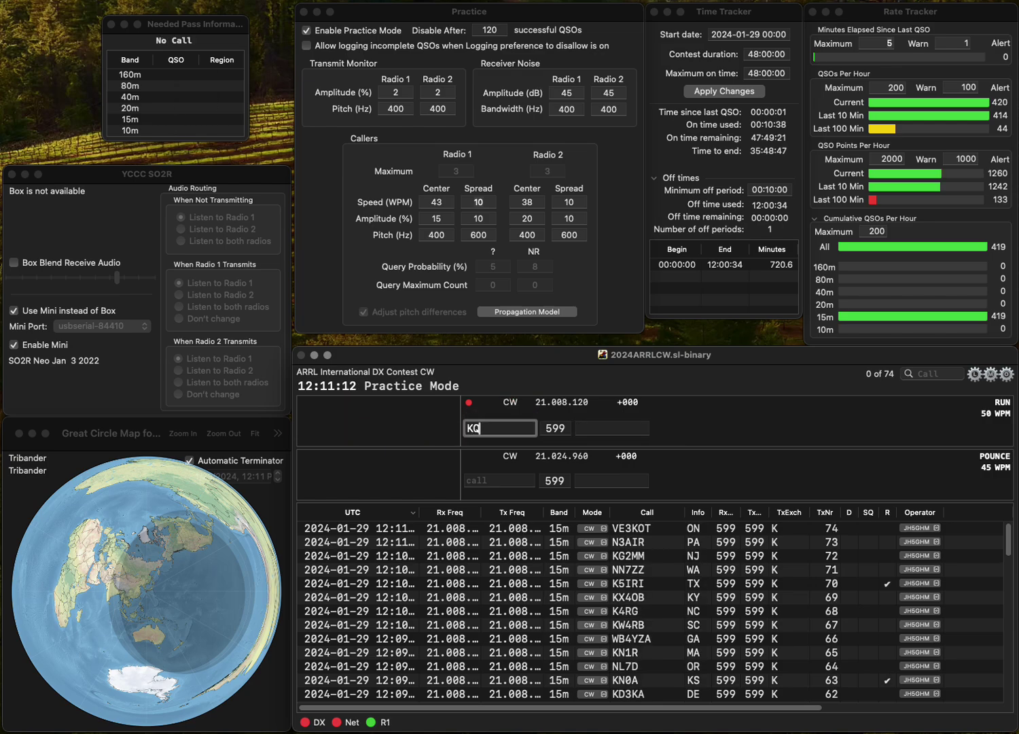
pyautogui.press('Return')
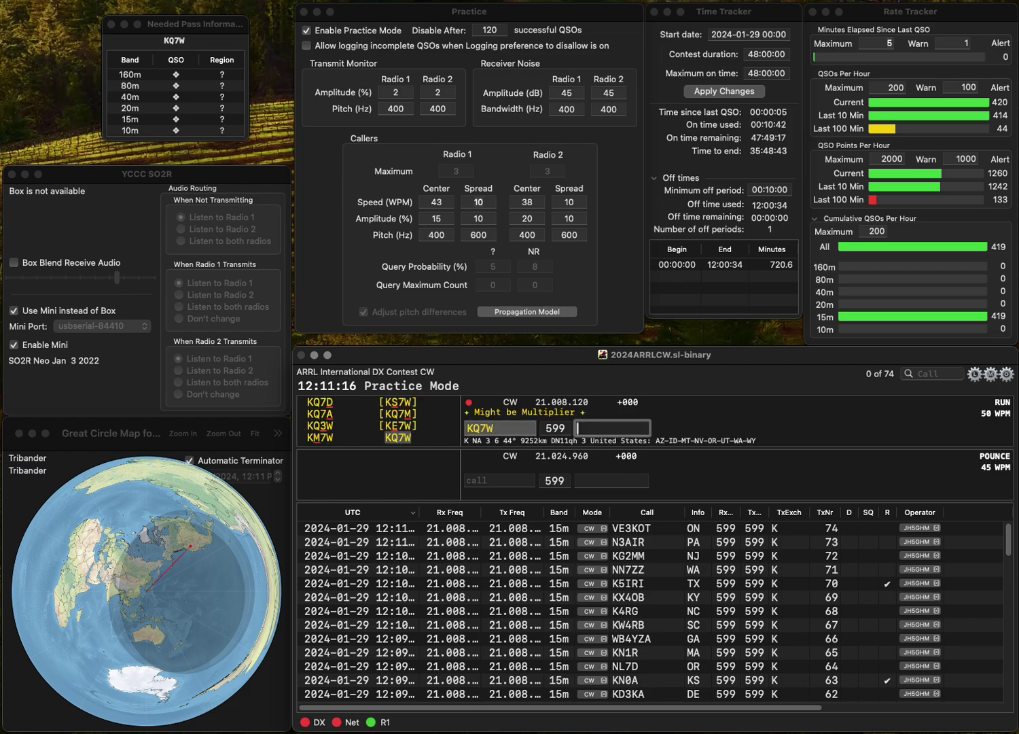
pyautogui.write('NV')
pyautogui.press('Return')
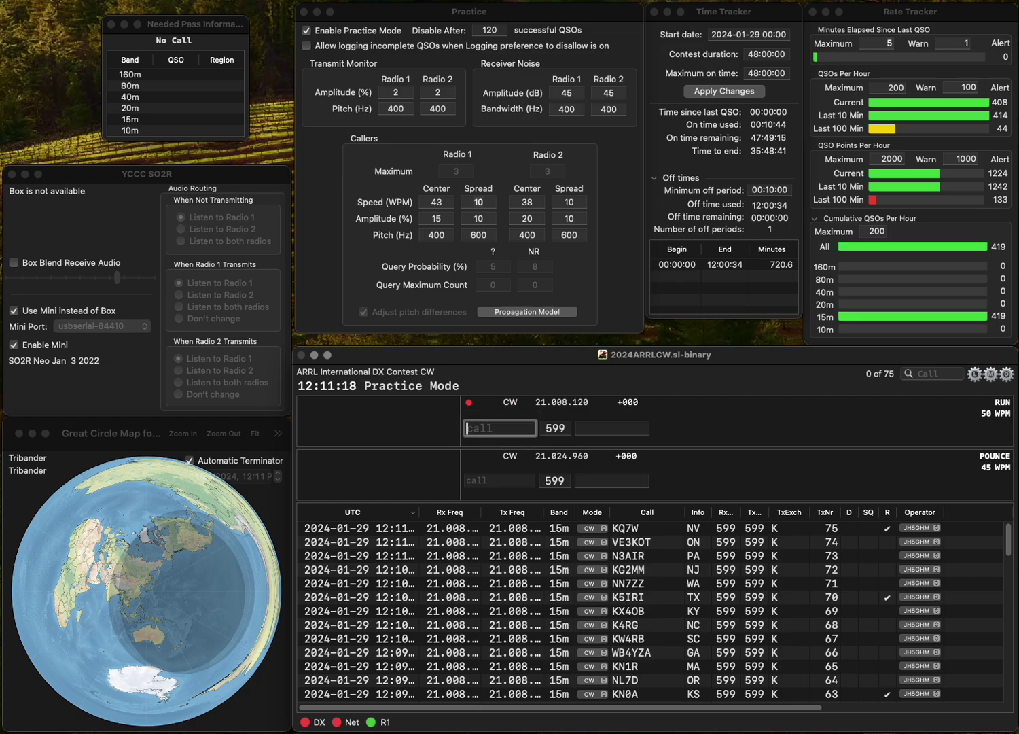
# Log a contact with K3KDX, report 599 and exchange DE, on the run radio
pyautogui.write('K3KDX')
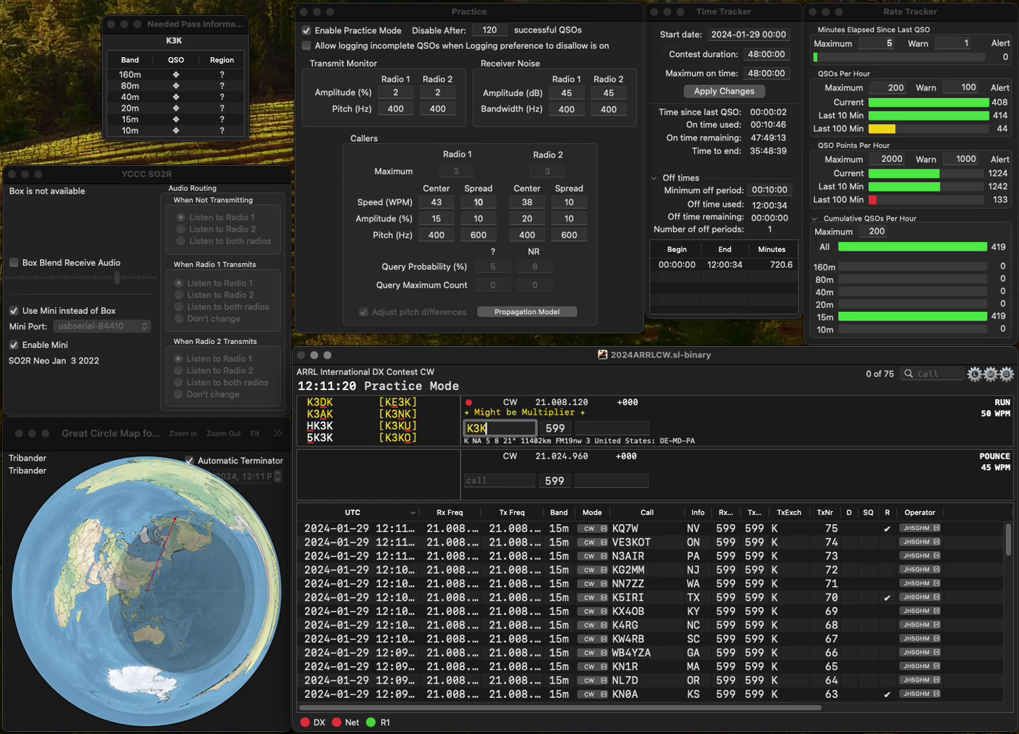
pyautogui.press('Return')
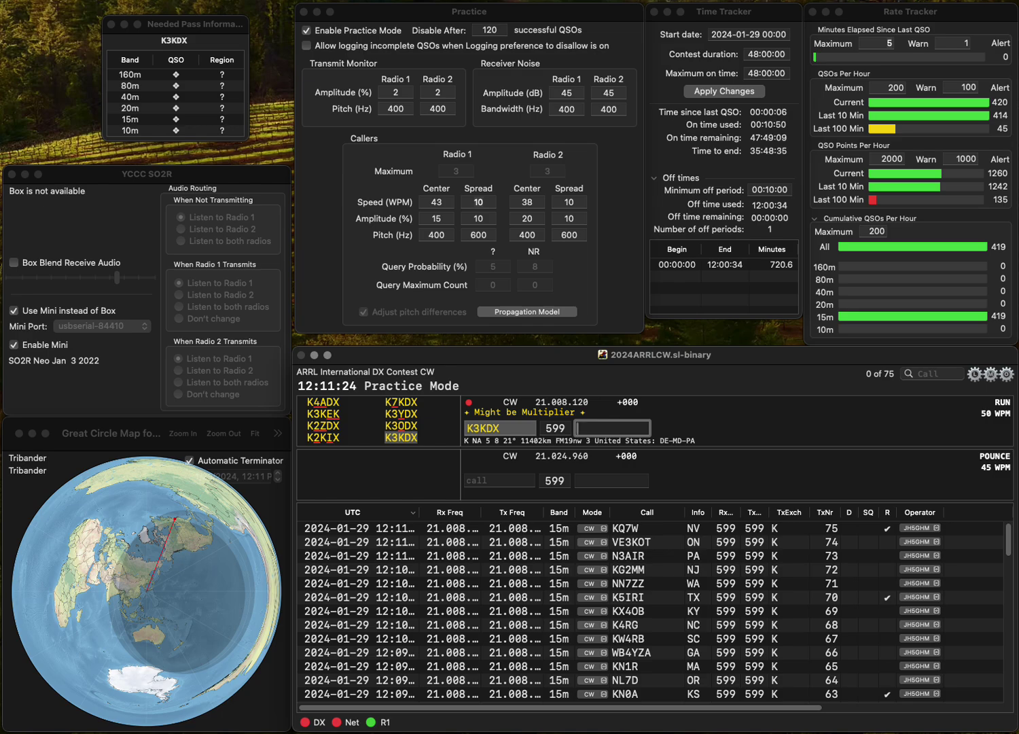
pyautogui.write('E')
pyautogui.press('Return')
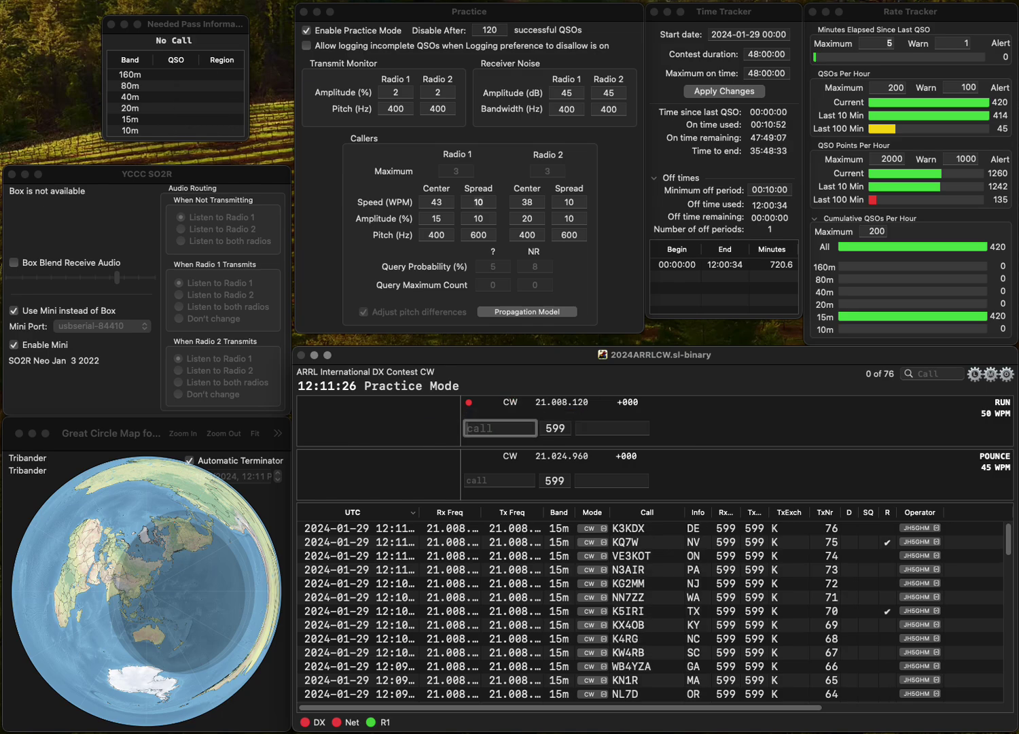
pyautogui.write('KD8T')
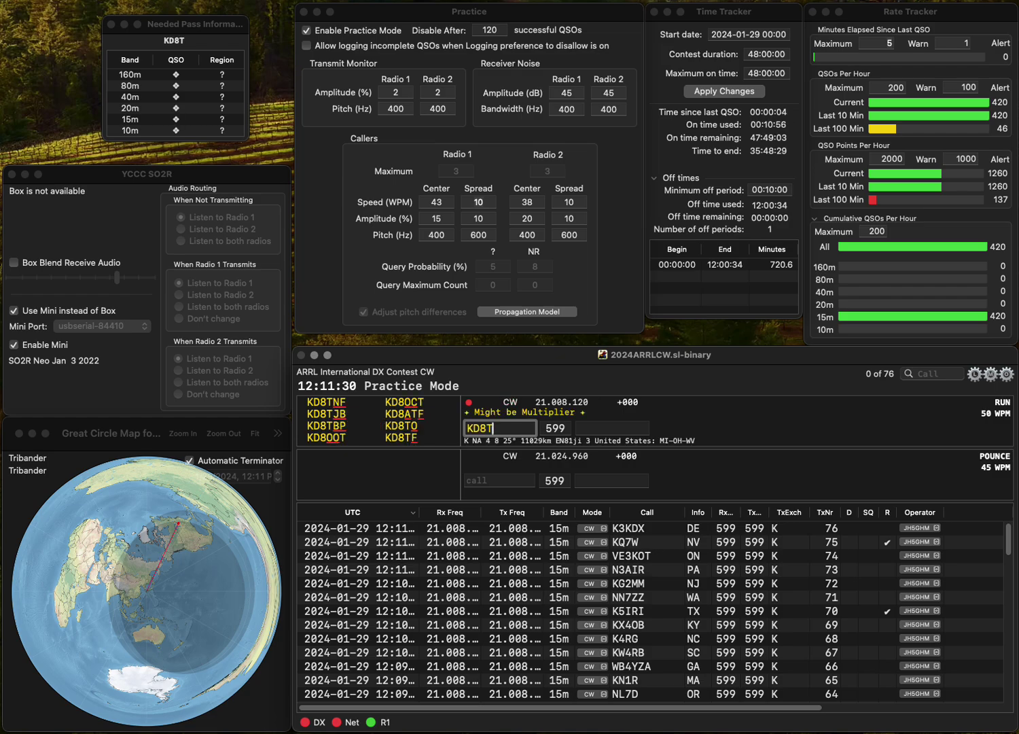
pyautogui.write('TM')
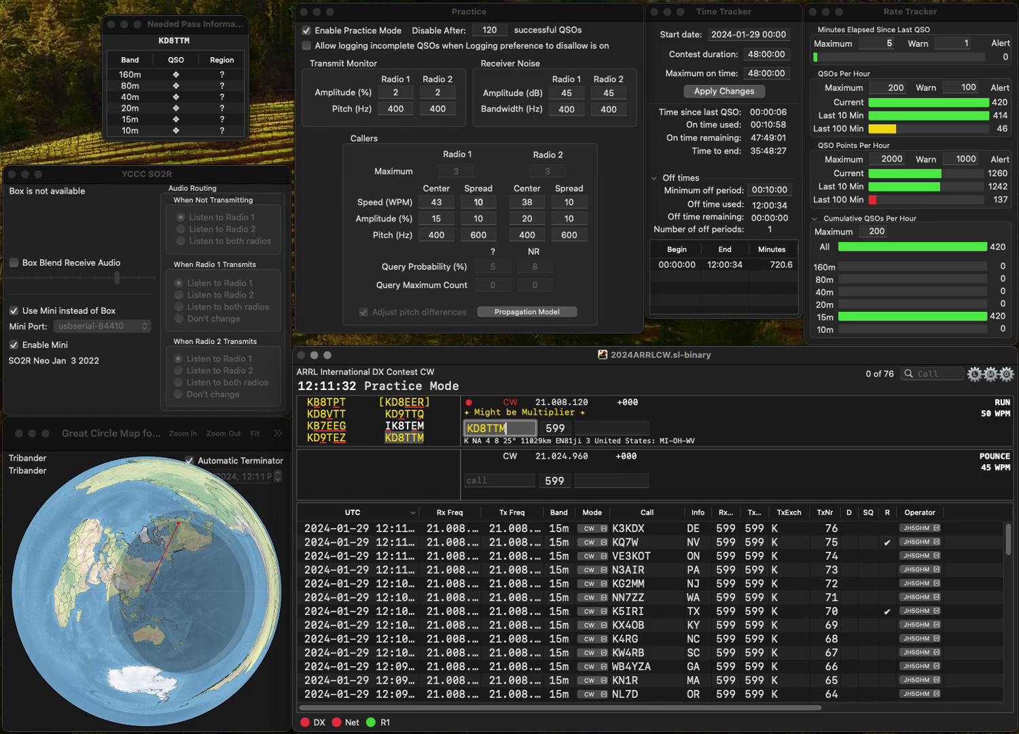
pyautogui.press('space')
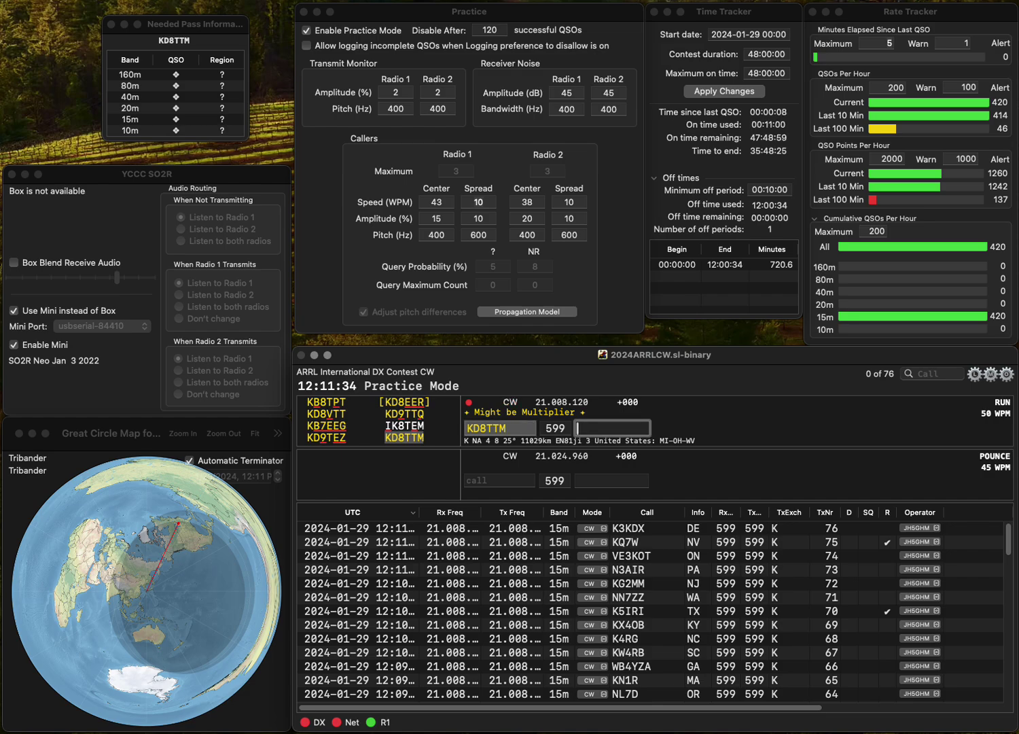
pyautogui.write('OH')
pyautogui.press('Return')
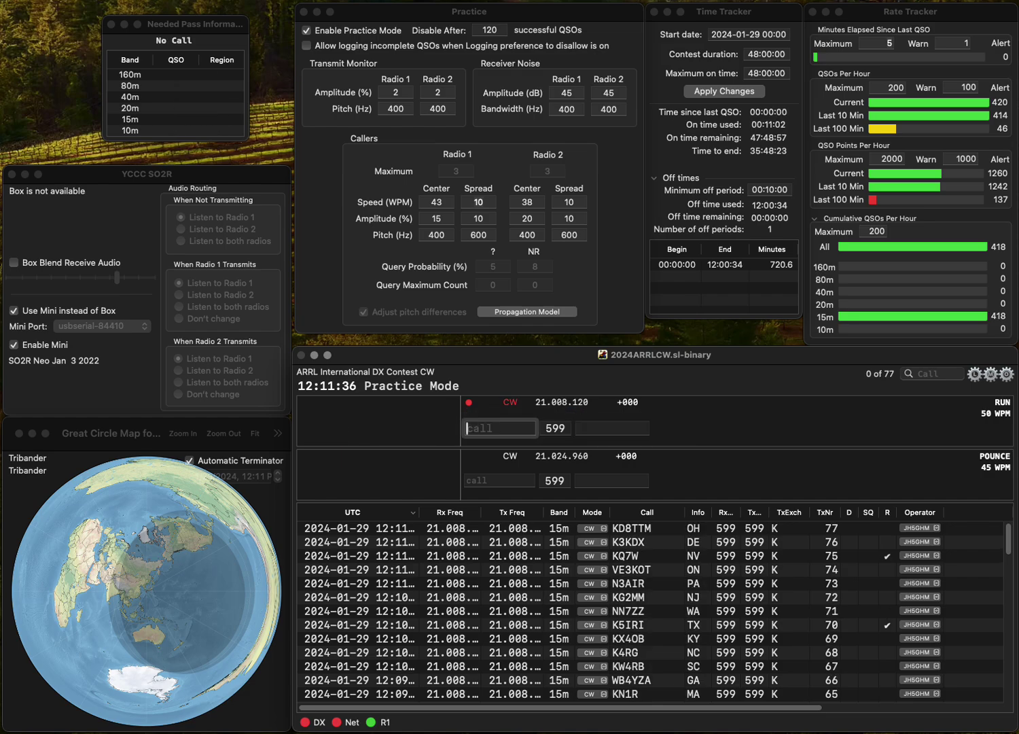
# Log a contact with K7RL on the run radio, with report 599 and the prefilled exchange WA
pyautogui.write('K7R')
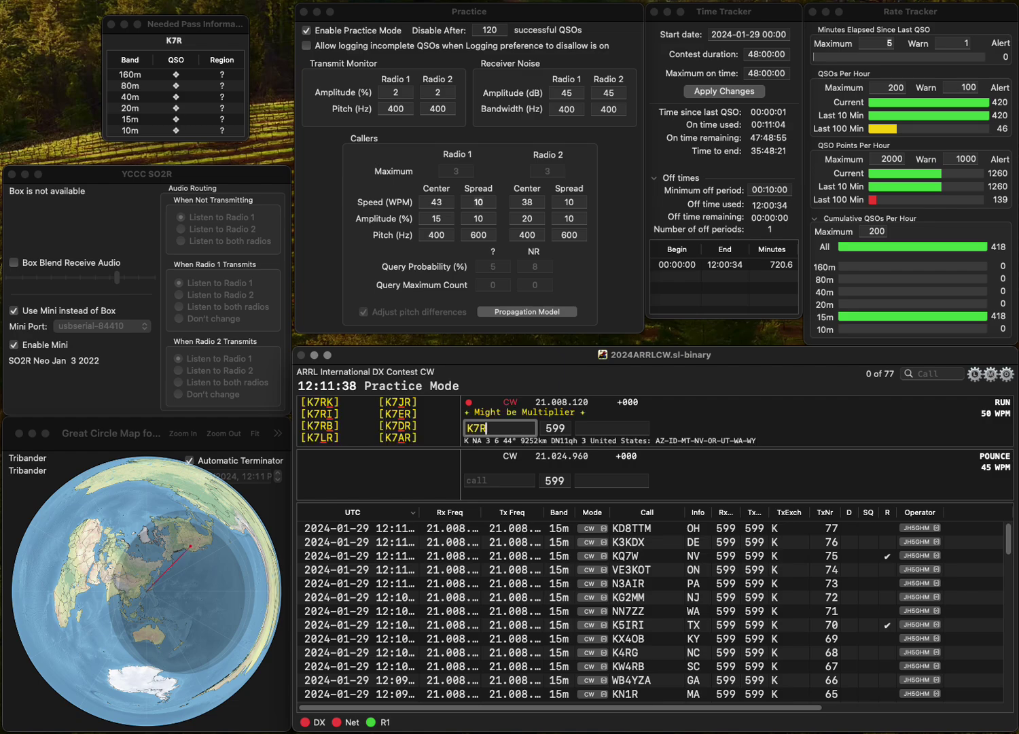
pyautogui.write('L')
pyautogui.press('Return')
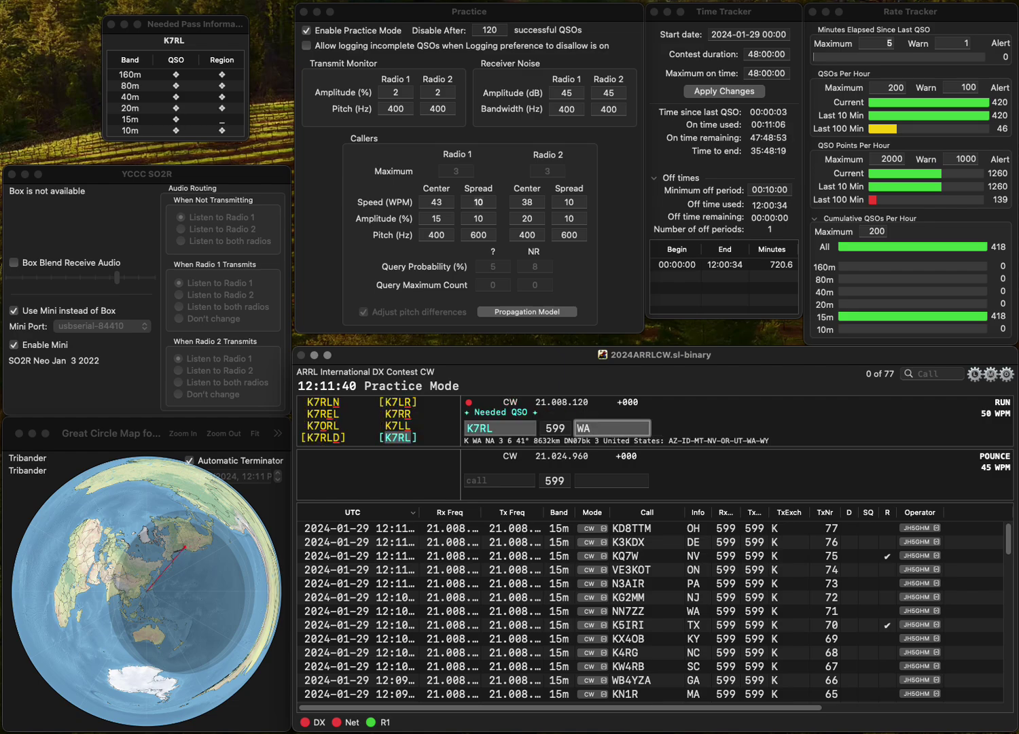
pyautogui.press('Return')
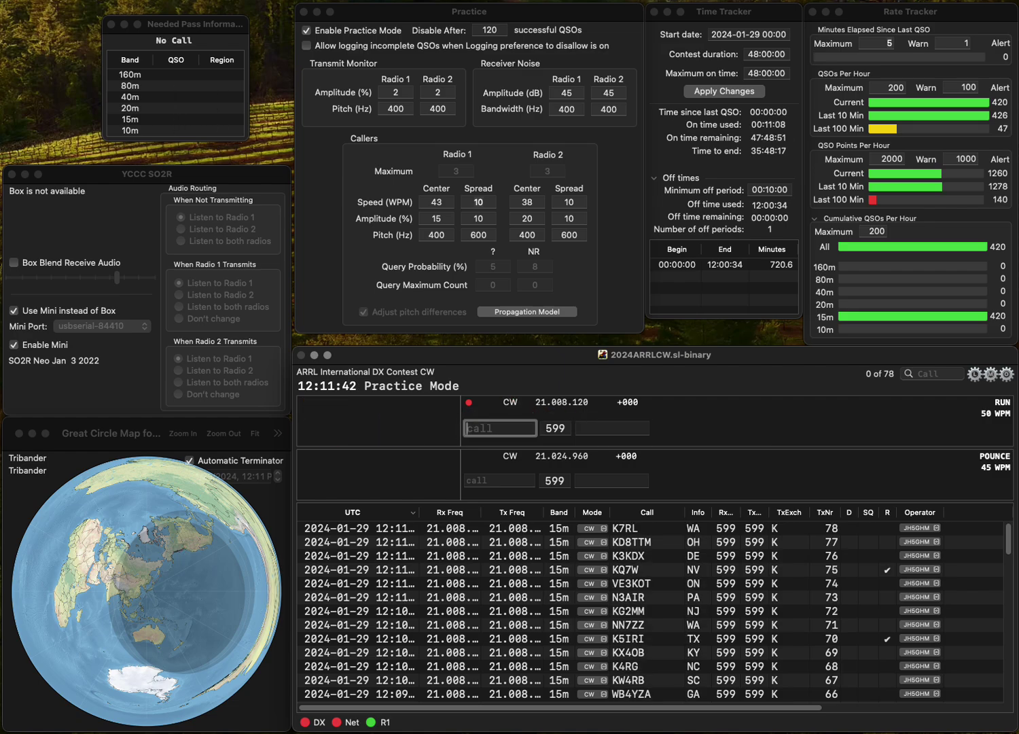
pyautogui.write('KA')
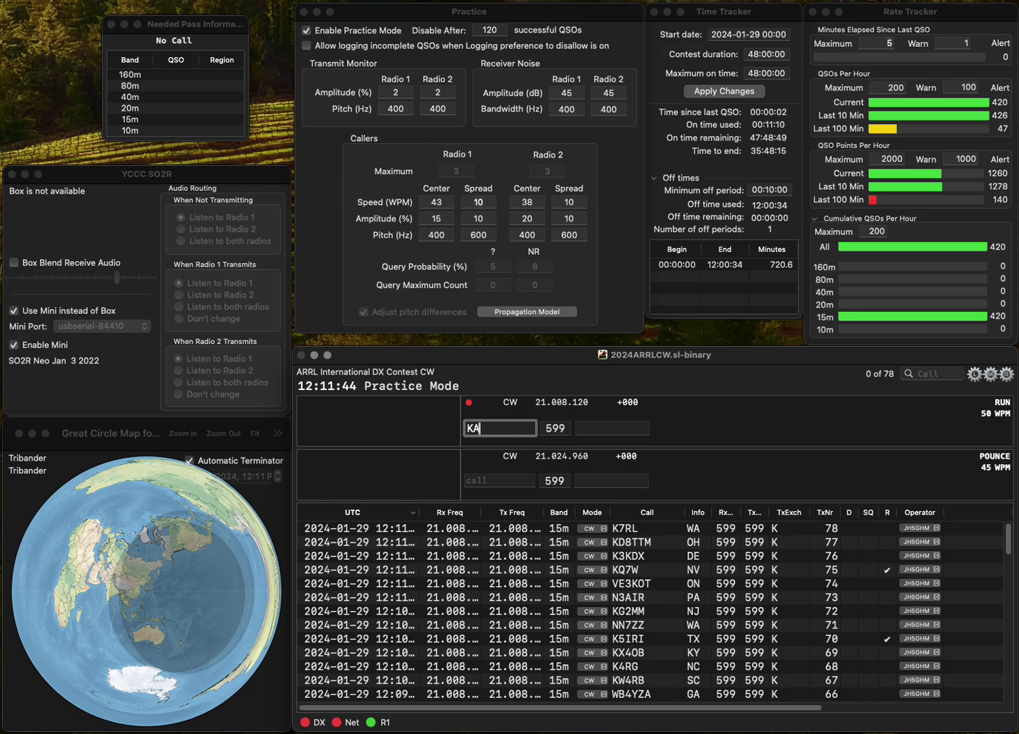
pyautogui.write('0FSP')
pyautogui.press('Return')
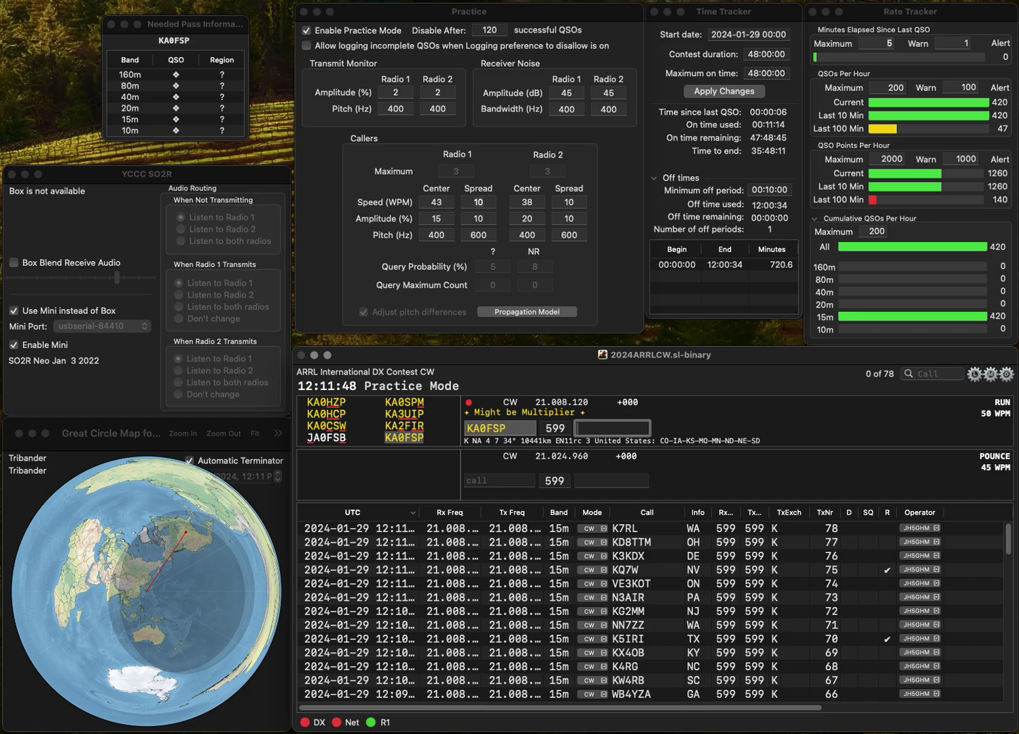
pyautogui.write('N')
pyautogui.press('Return')
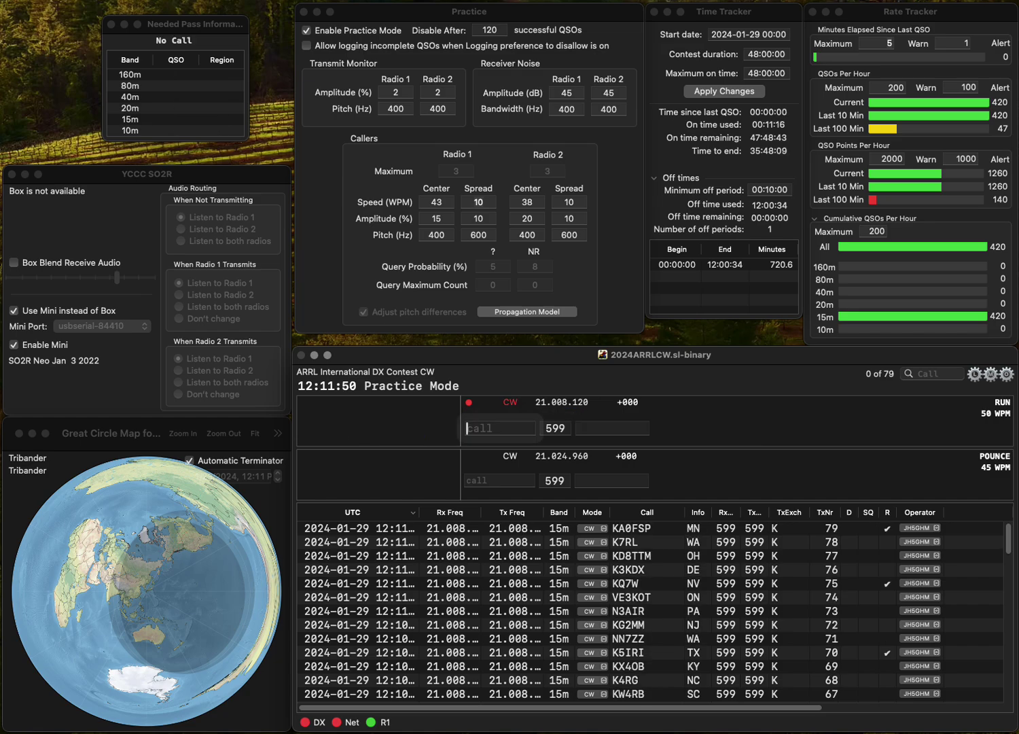
pyautogui.write('W7EV')
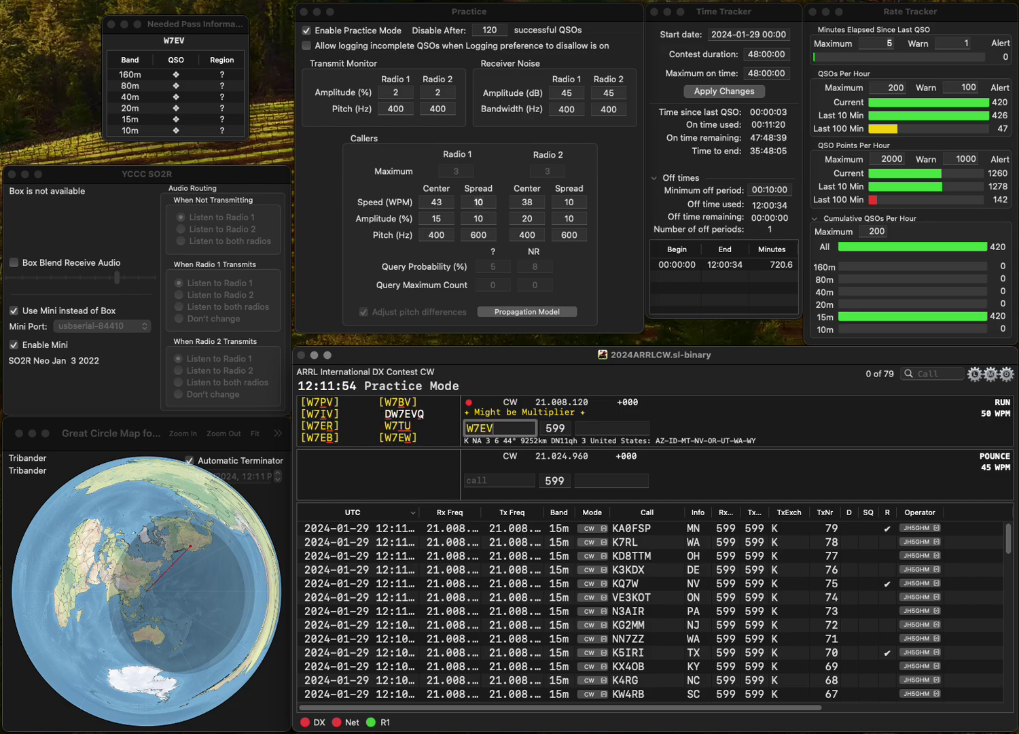
pyautogui.write('E')
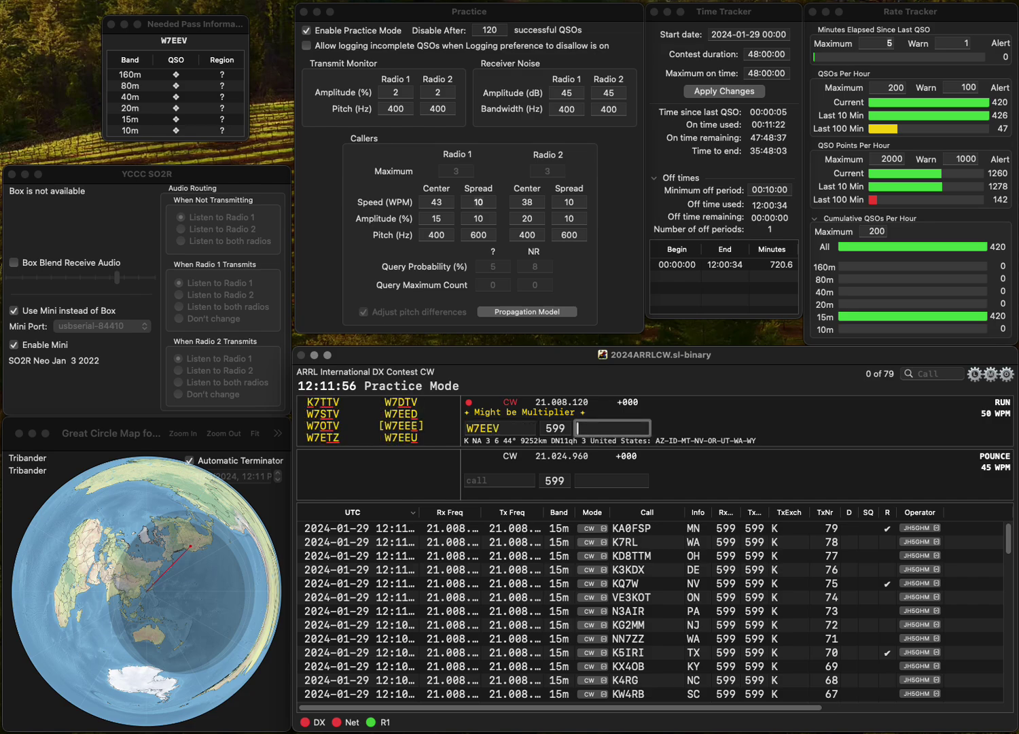
pyautogui.press('Delete')
pyautogui.write('U')
pyautogui.press('Return')
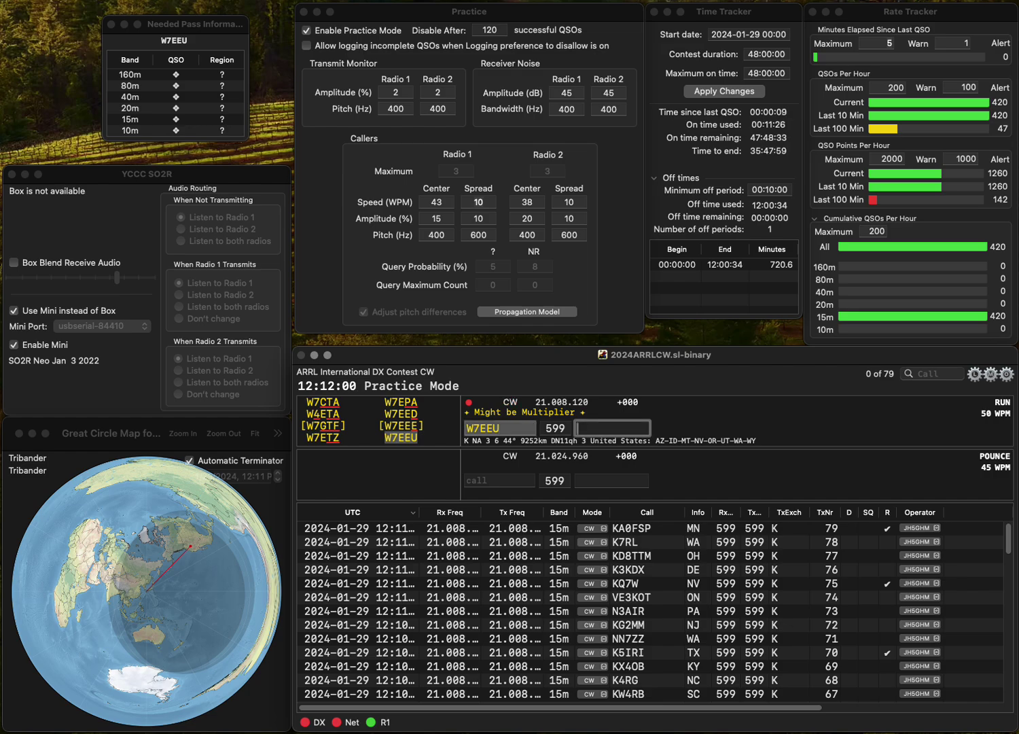
pyautogui.write('IDD')
pyautogui.press('Return')
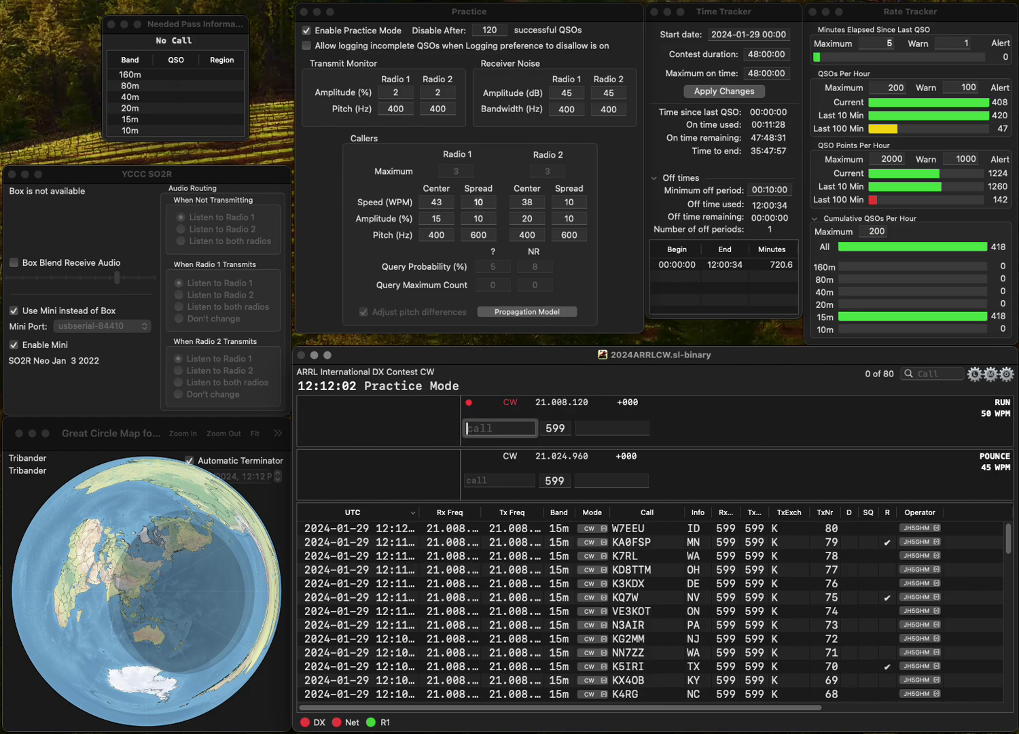
pyautogui.write('K4YCR')
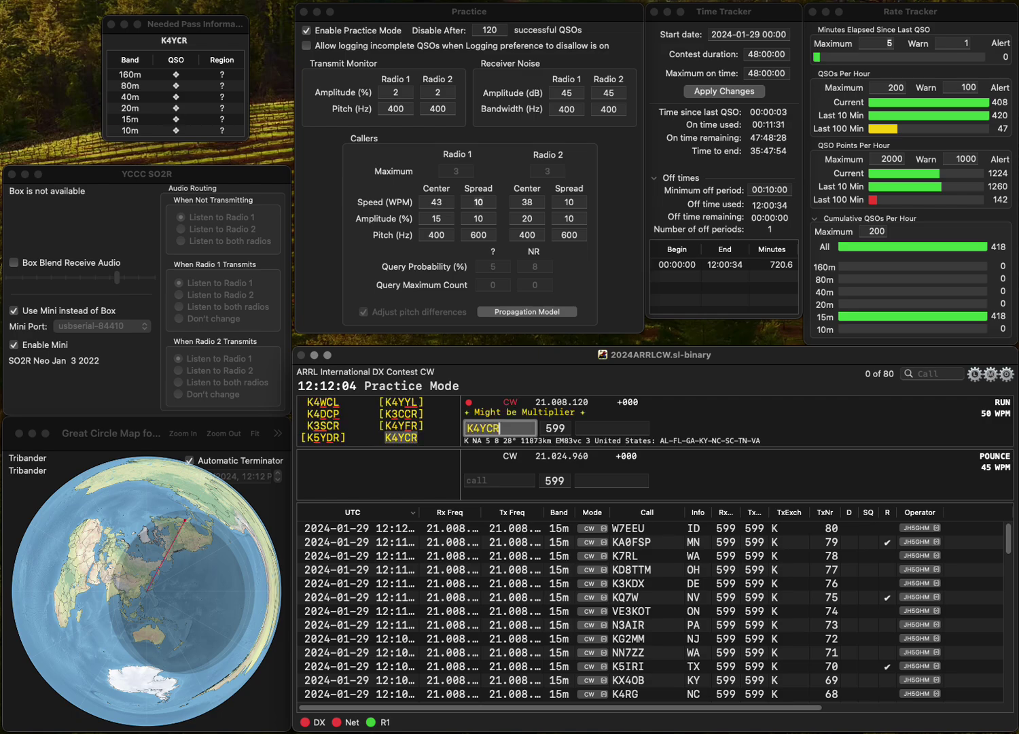
pyautogui.press('space')
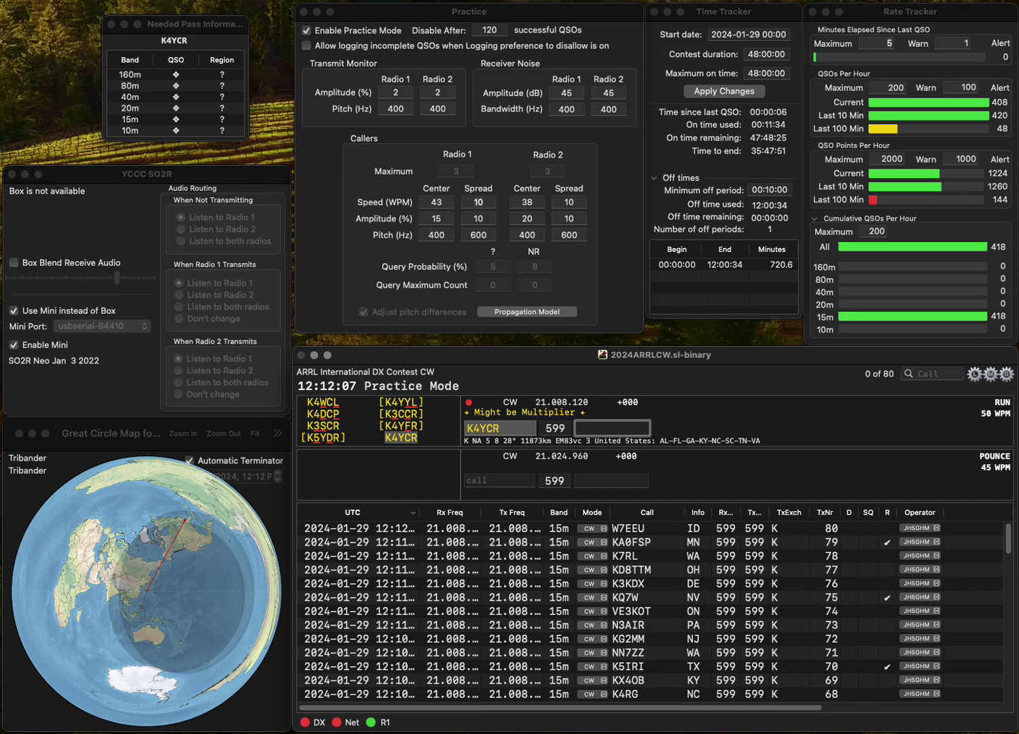
pyautogui.write('TN')
pyautogui.press('Return')
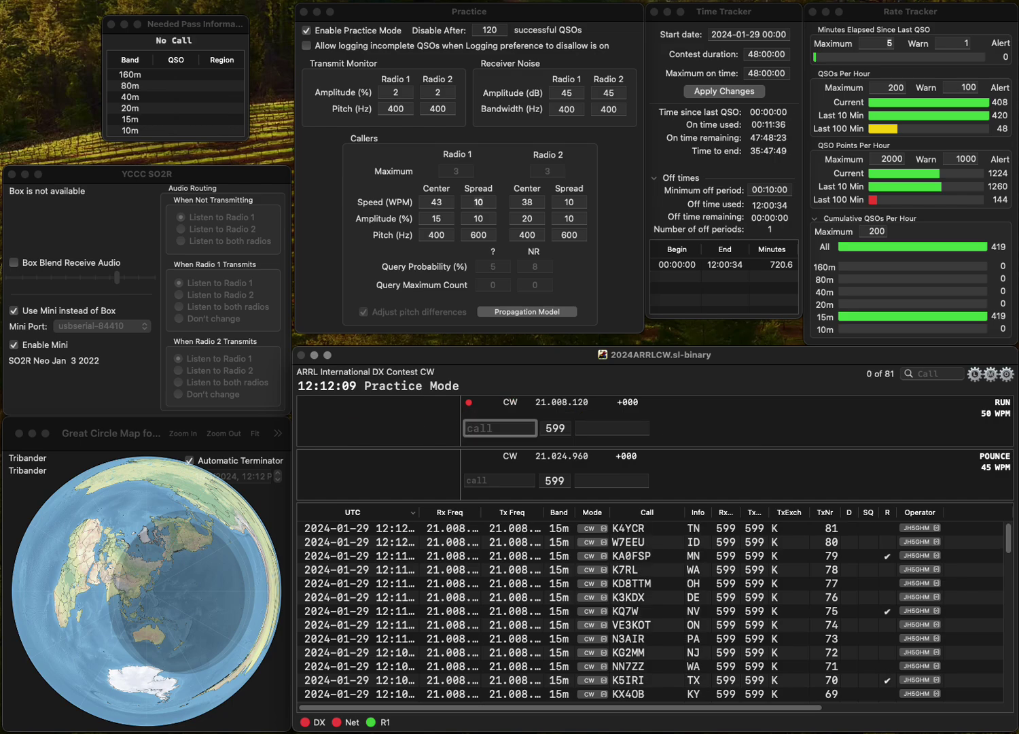
# Enter the caller's partial call AA5I on the run radio and revise it to AA5ET
pyautogui.write('AA5I')
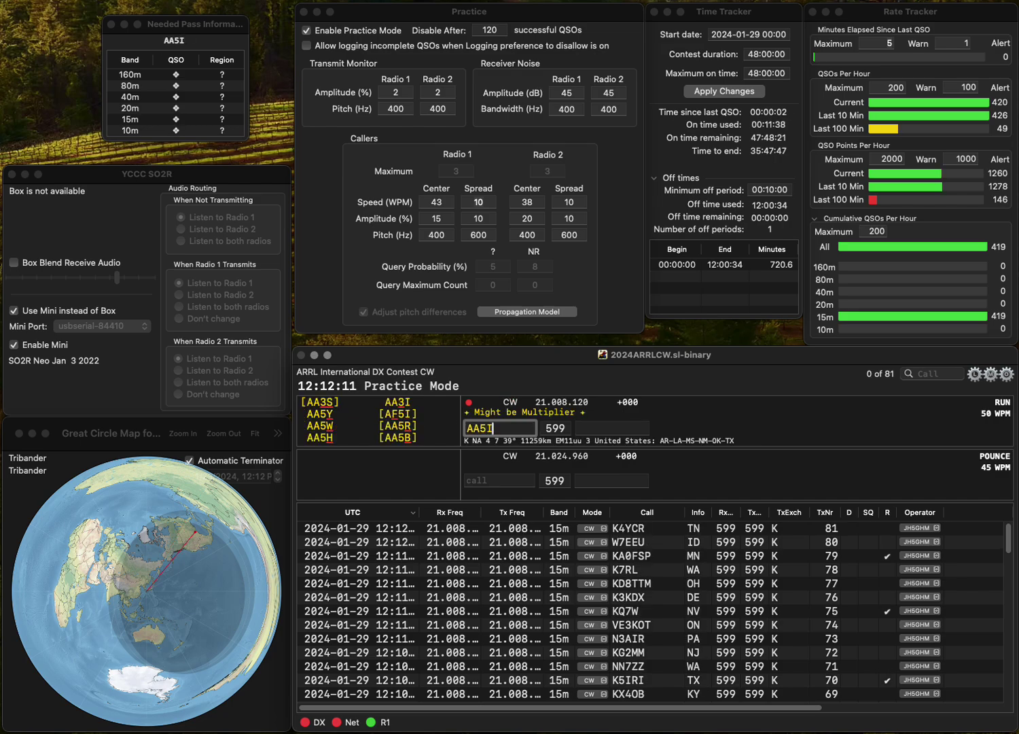
pyautogui.press('BackSpace')
pyautogui.write('ET')
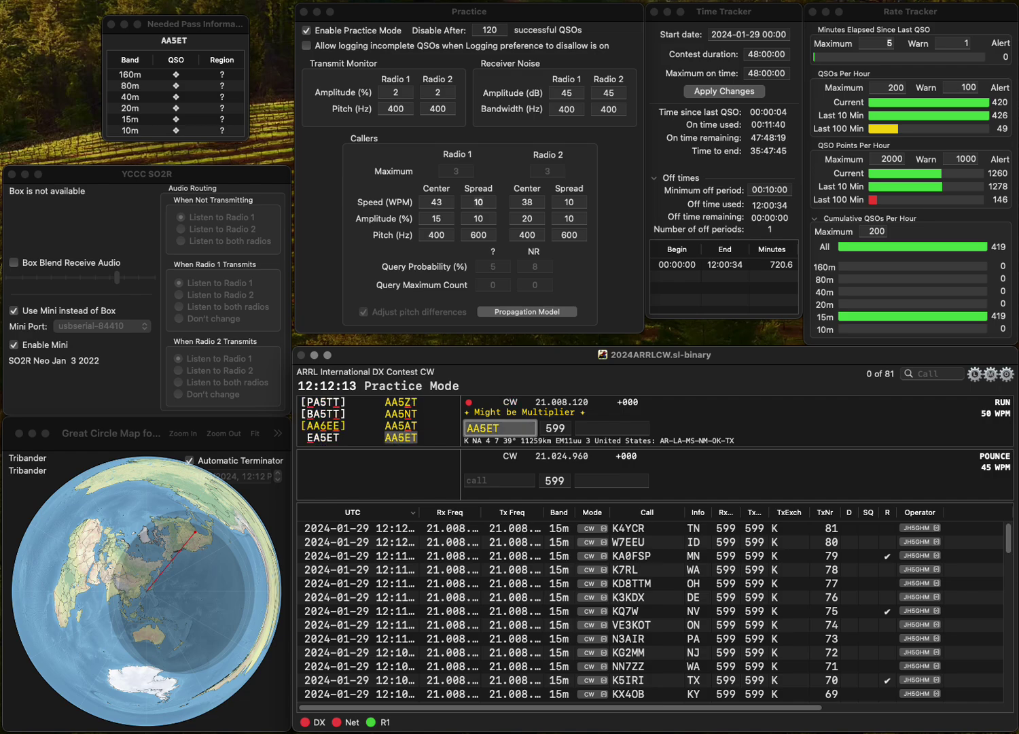
pyautogui.press('Left')
pyautogui.press('Delete')
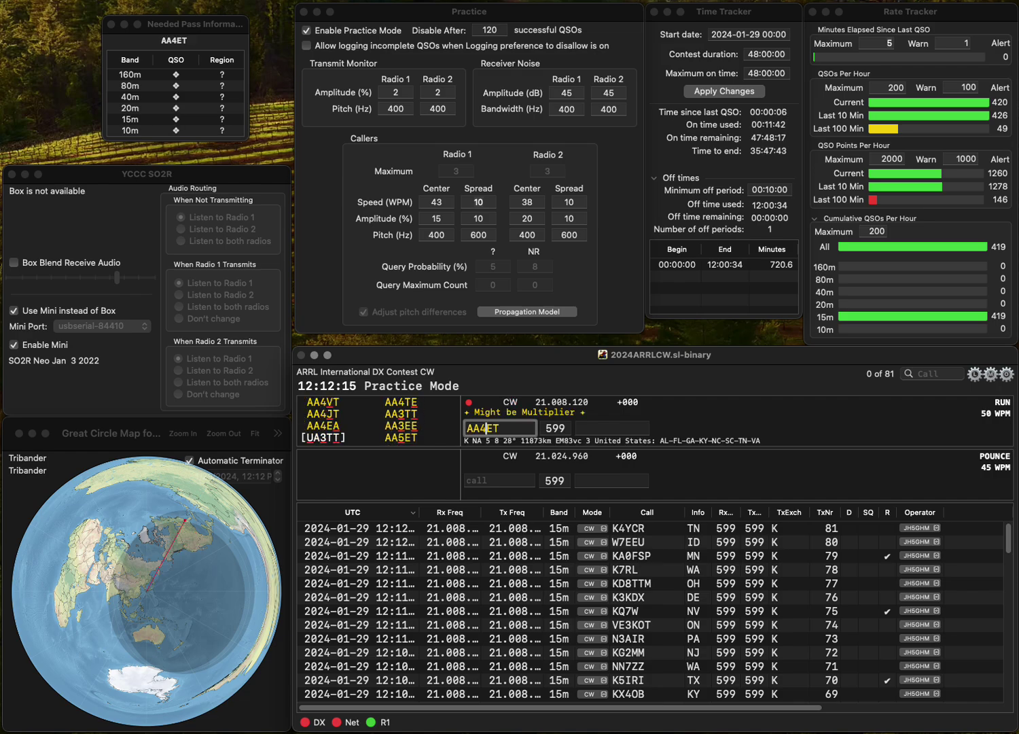
pyautogui.write('E')
pyautogui.press('Left')
pyautogui.press('Return')
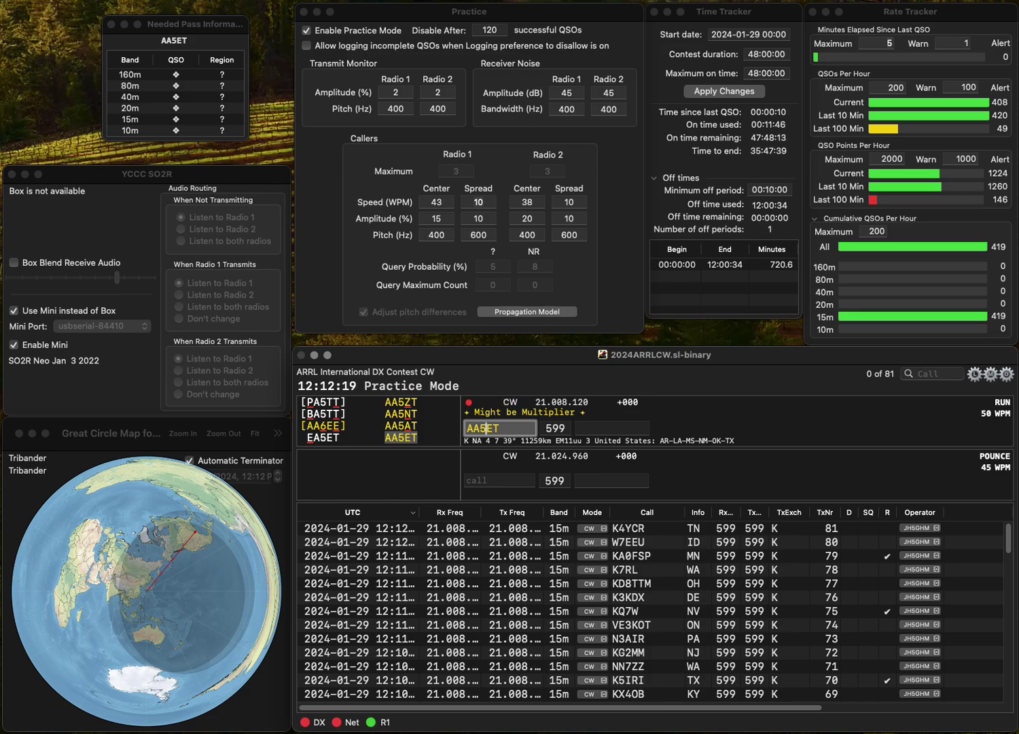
pyautogui.press('Delete')
pyautogui.write('A')
pyautogui.press('Return')
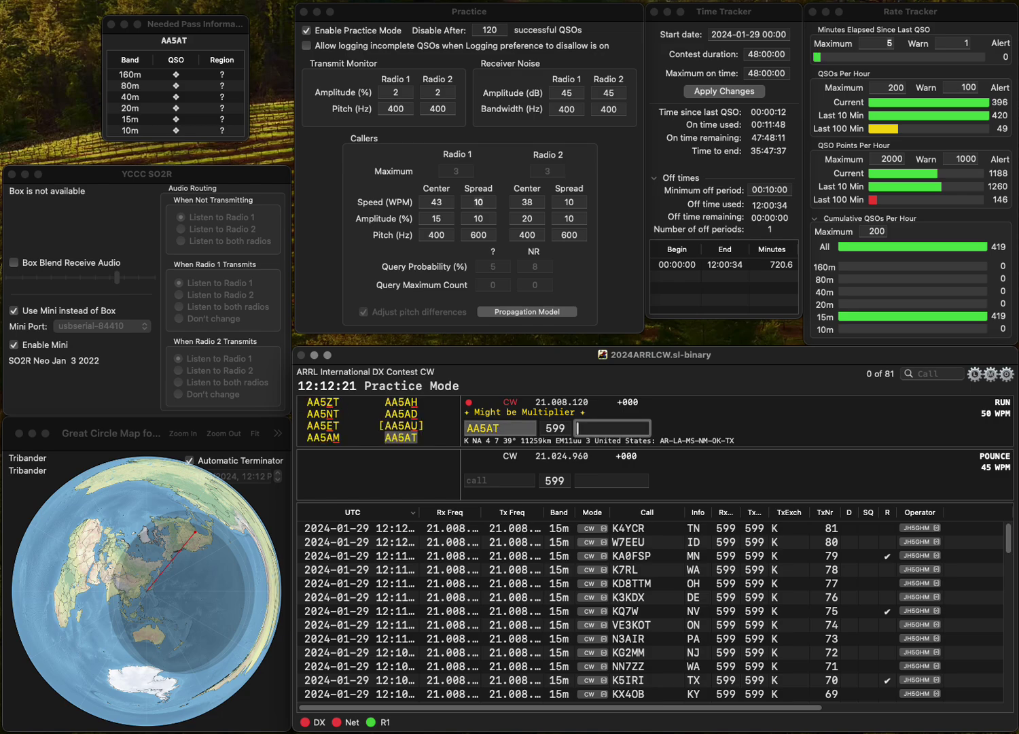
pyautogui.write('MS')
pyautogui.press('Return')
pyautogui.write('K')
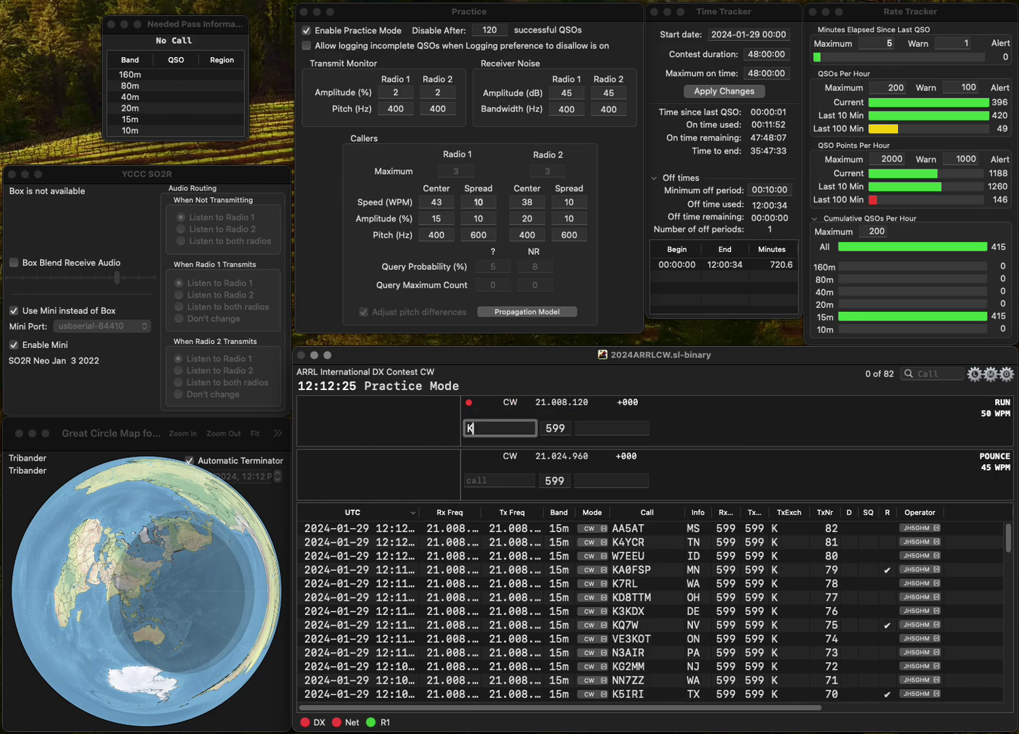
pyautogui.write('1LX')
pyautogui.press('Return')
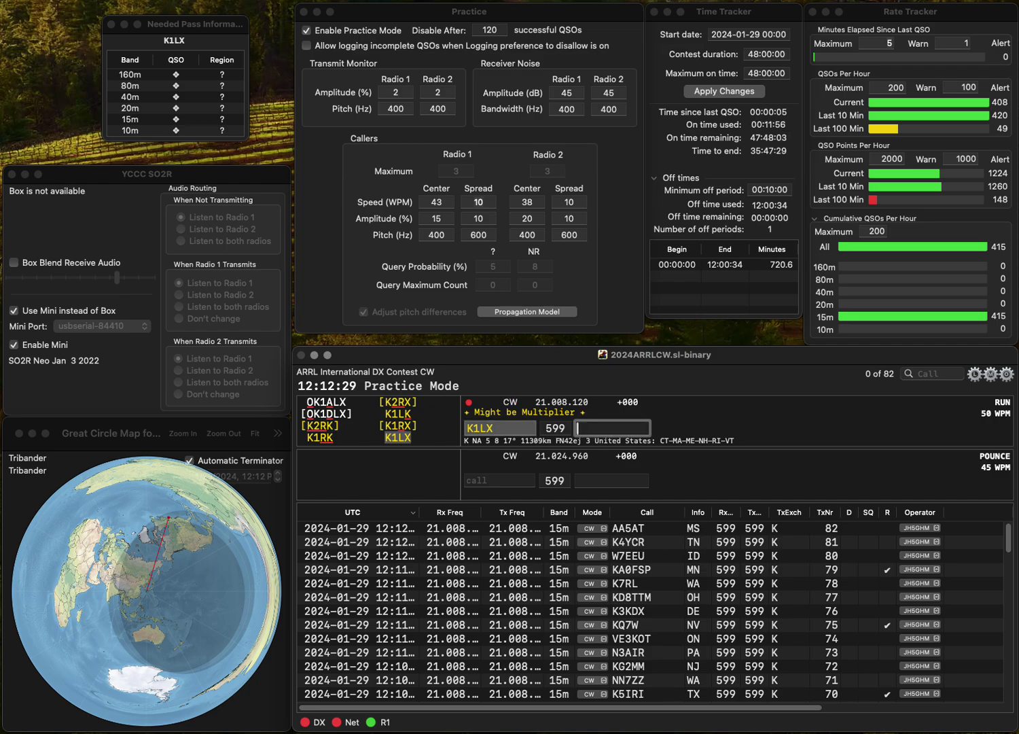
pyautogui.write('RI')
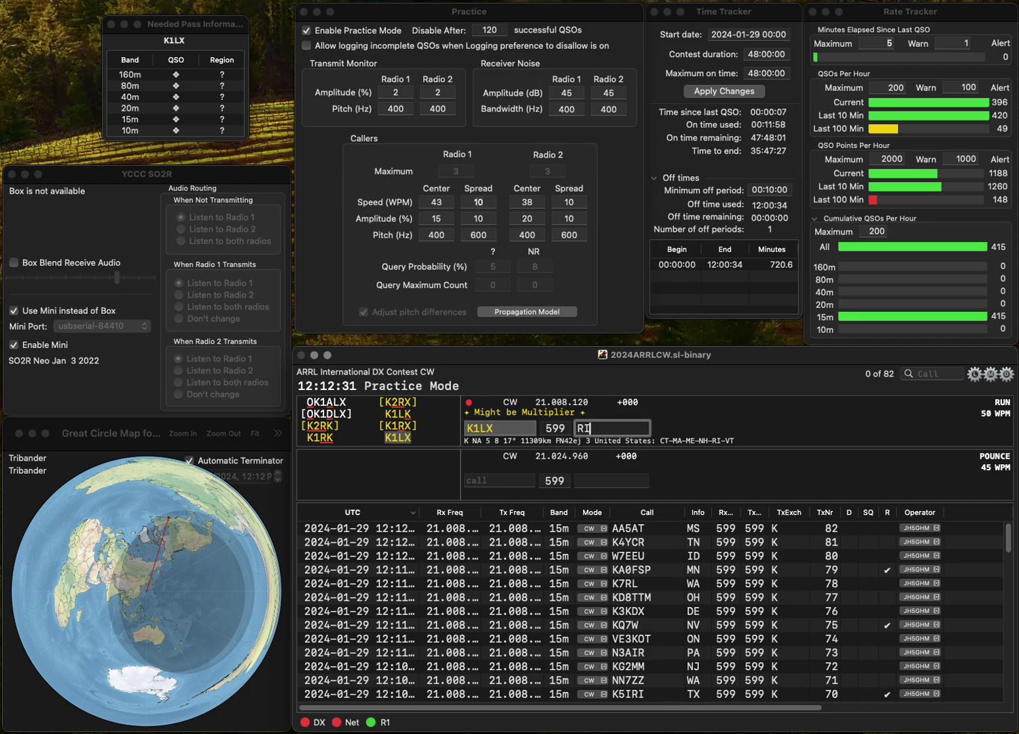
pyautogui.press('Return')
pyautogui.write('KM2Z')
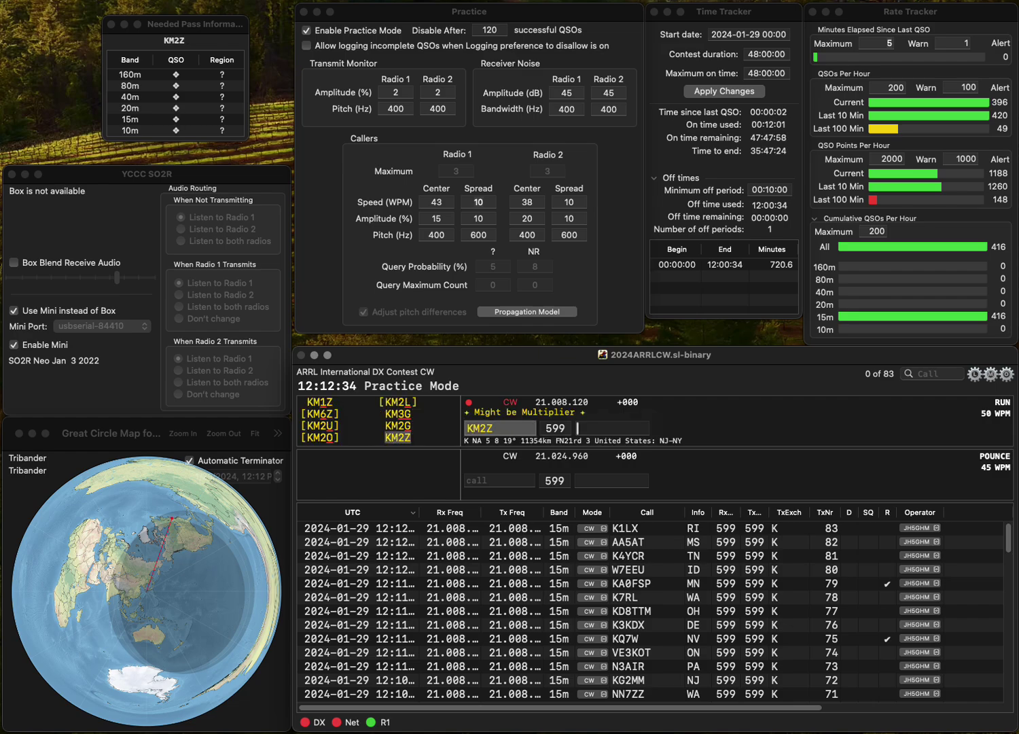
pyautogui.press('Return')
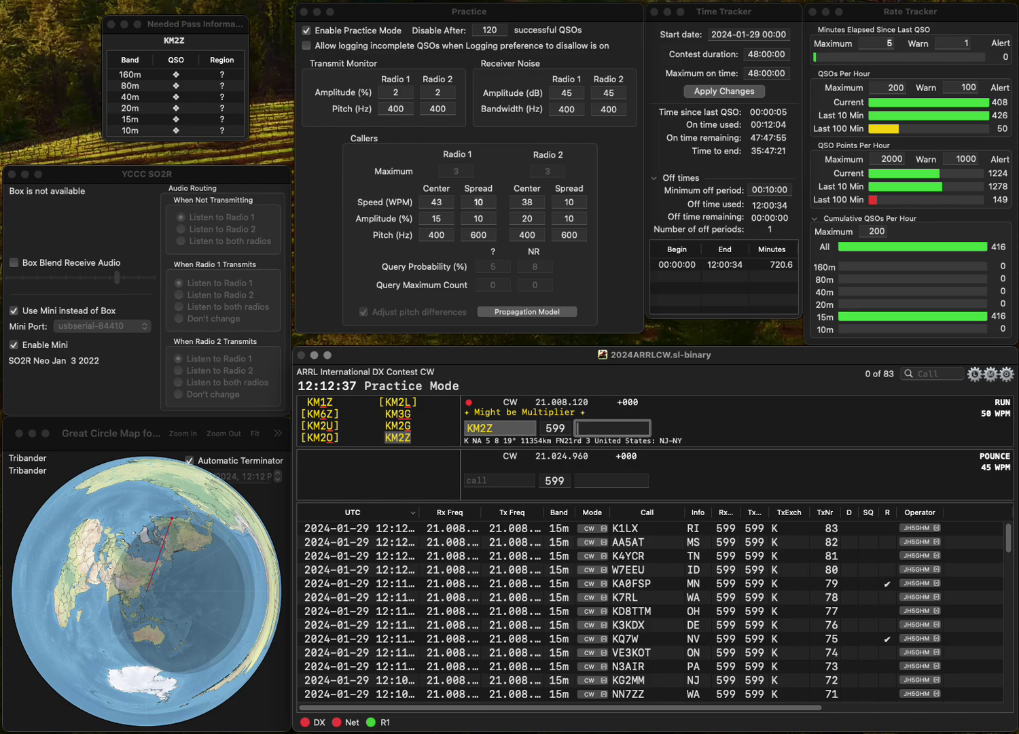
pyautogui.write('NY')
pyautogui.press('Return')
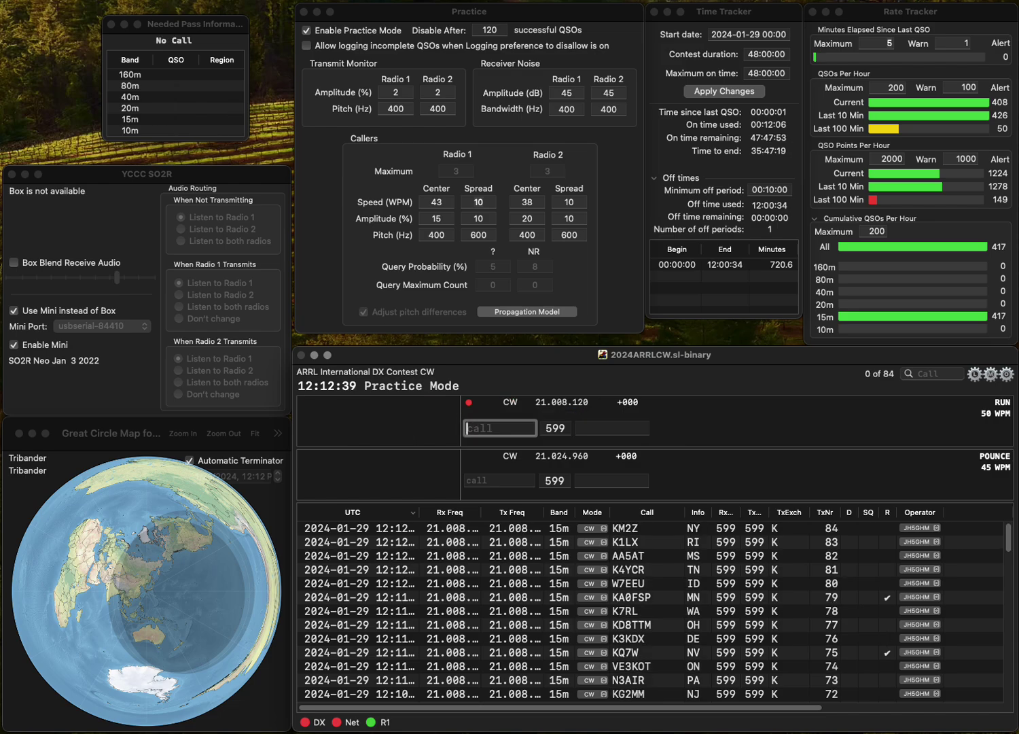
# Log a contact with W2GSA, report 599 and exchange NJ, on the run radio
pyautogui.write('W2')
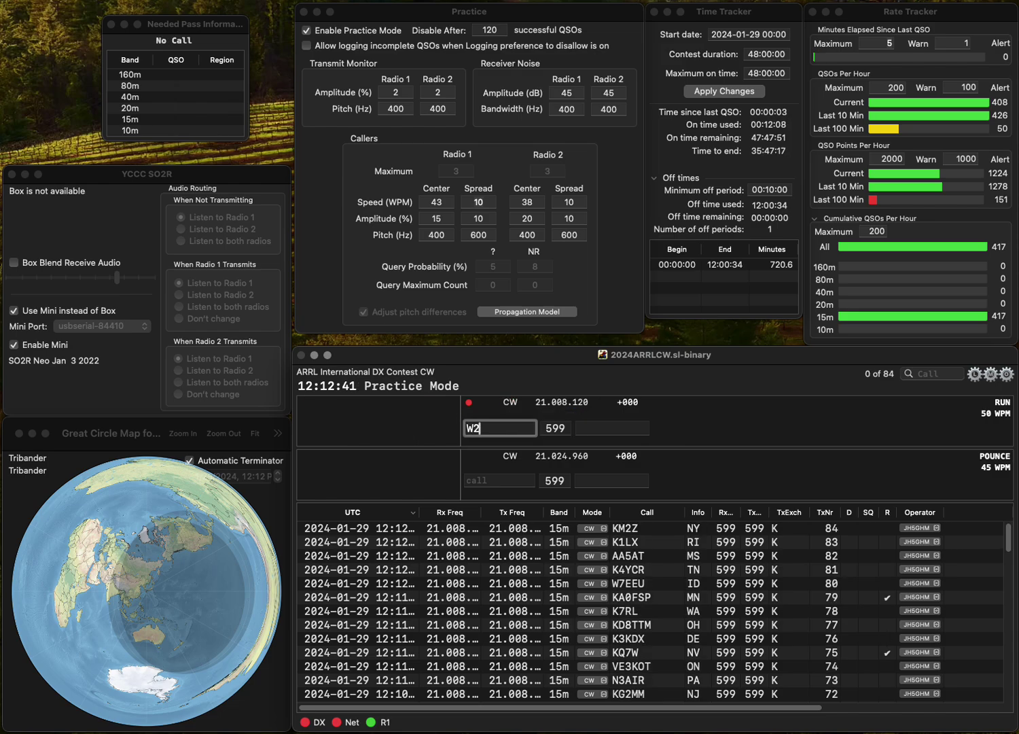
pyautogui.write('GSA')
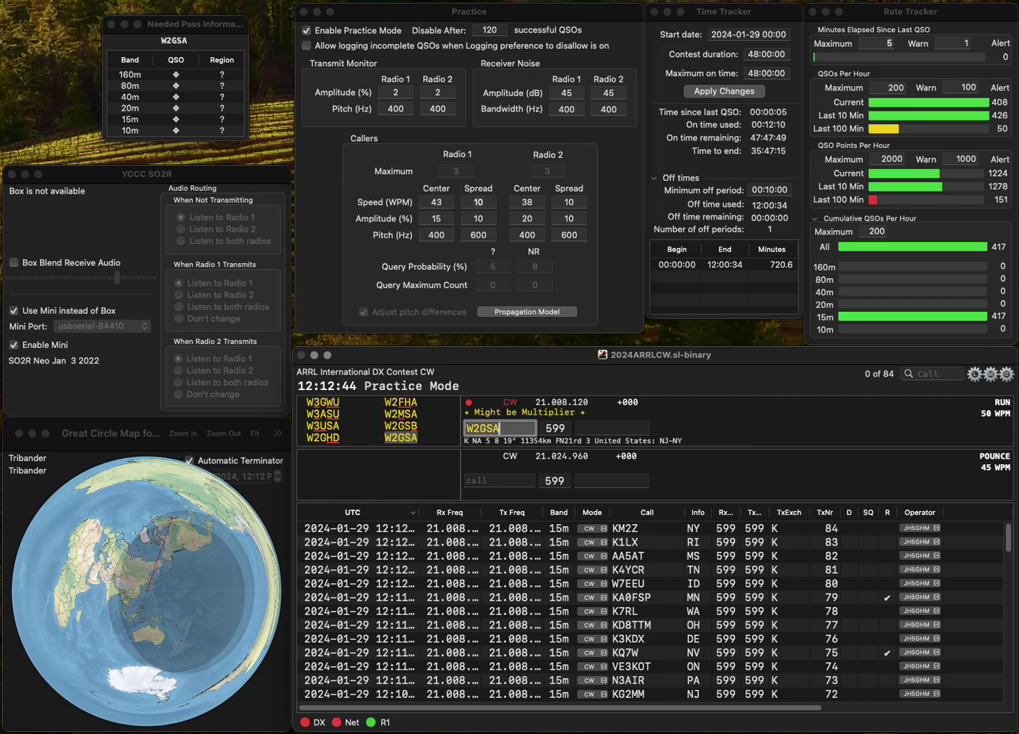
pyautogui.press('Return')
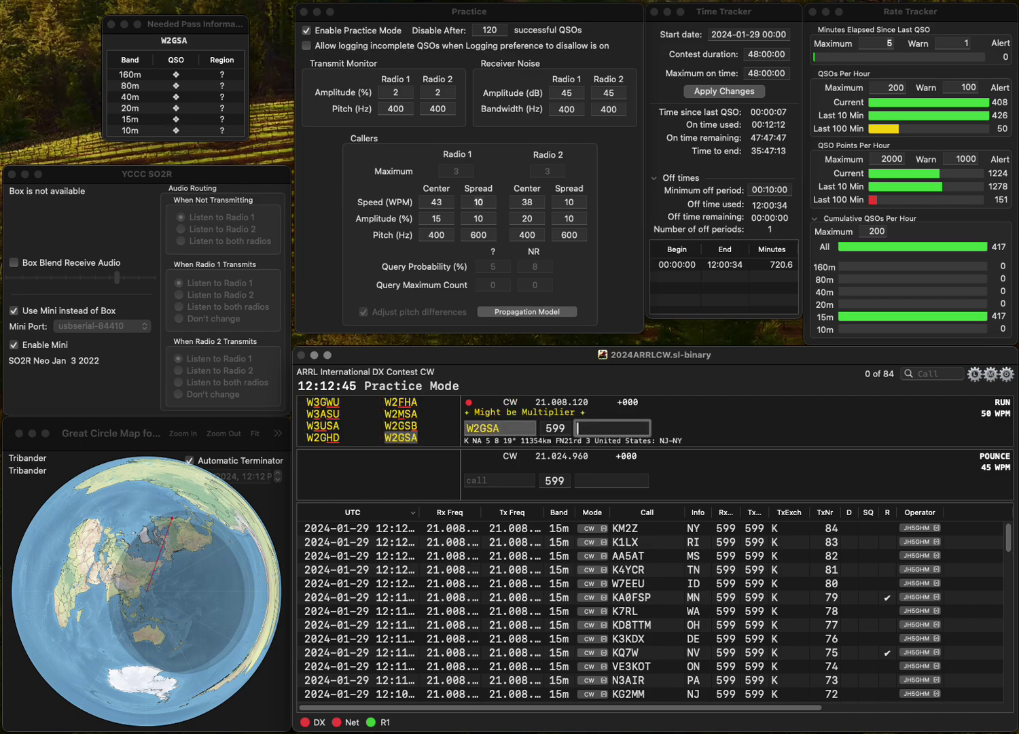
pyautogui.write('NJ')
pyautogui.press('Return')
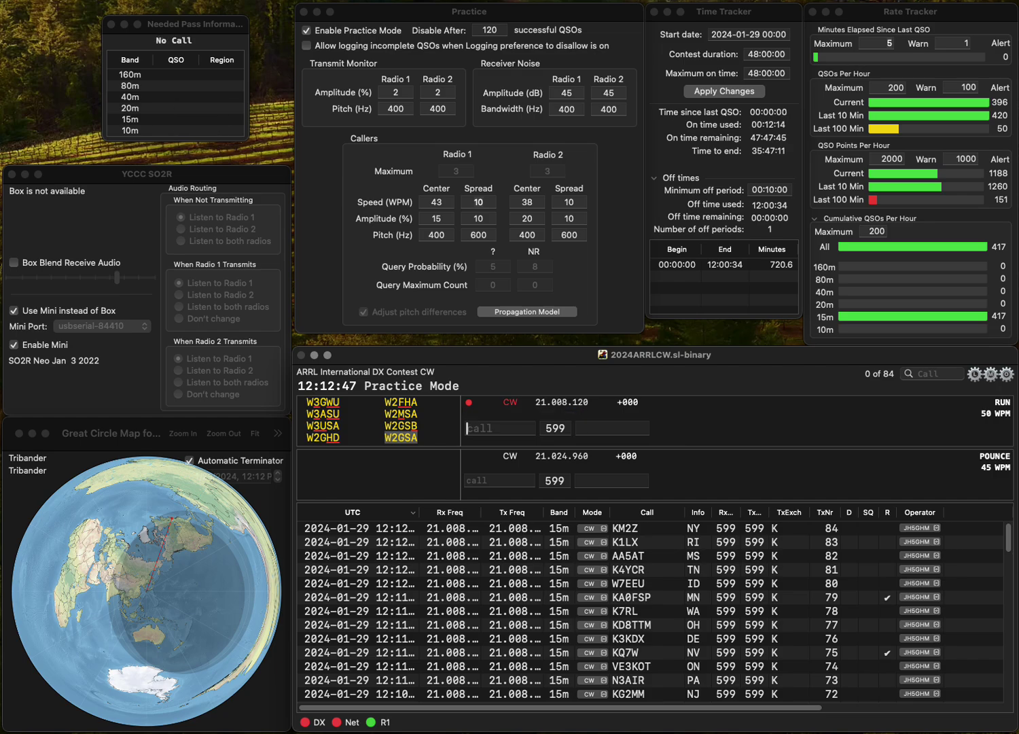
pyautogui.write('VE6')
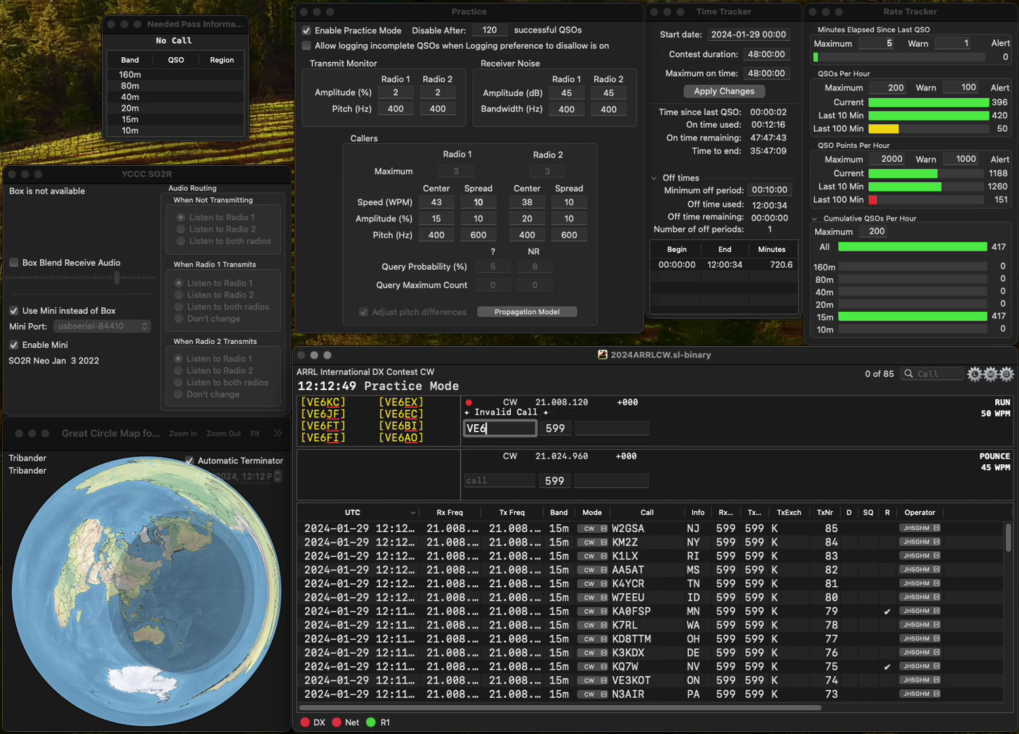
pyautogui.write('FHF')
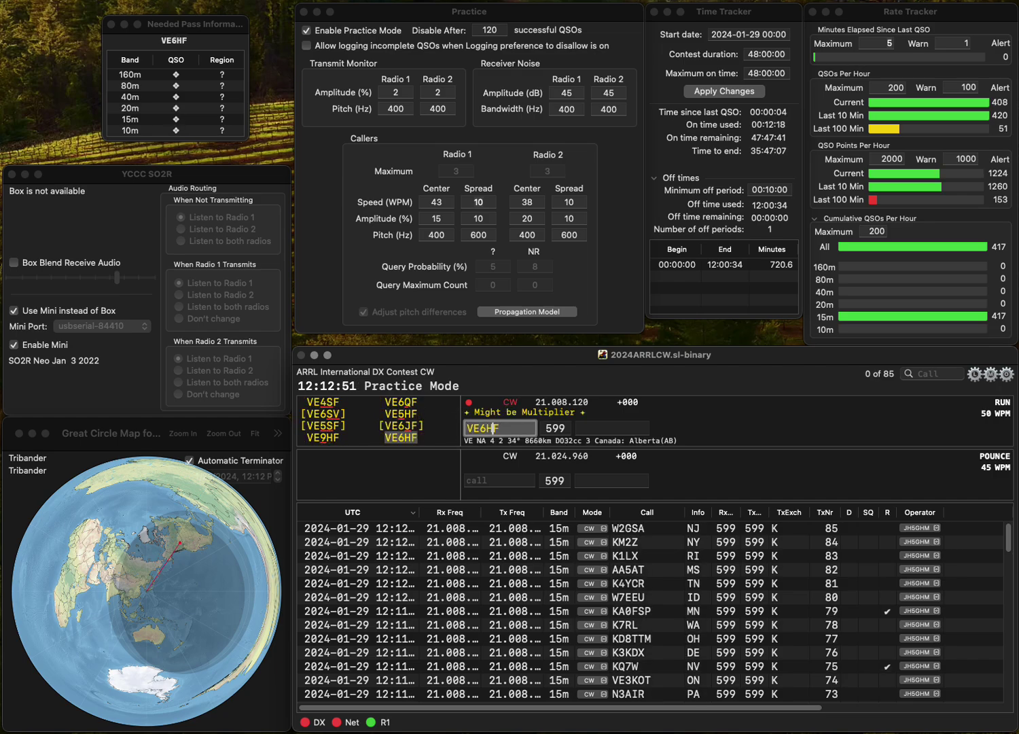
pyautogui.press('space')
pyautogui.write('AB')
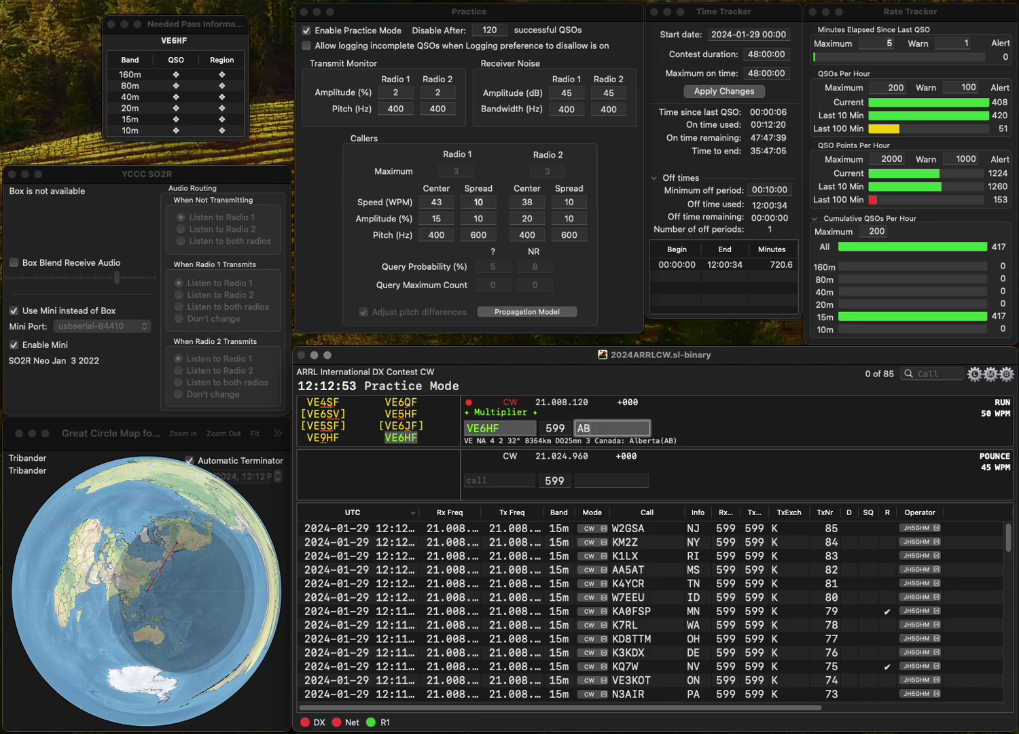
pyautogui.press('Return')
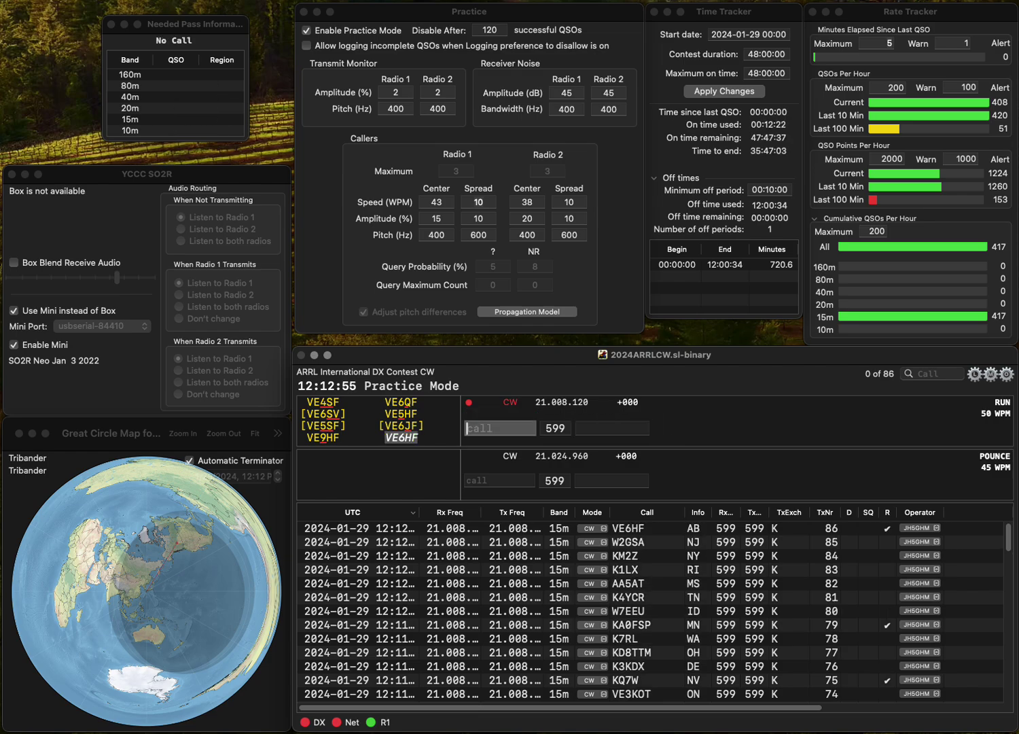
# Log a contact with KU4AF, report 599 and exchange TN, on the run radio
pyautogui.write('KU')
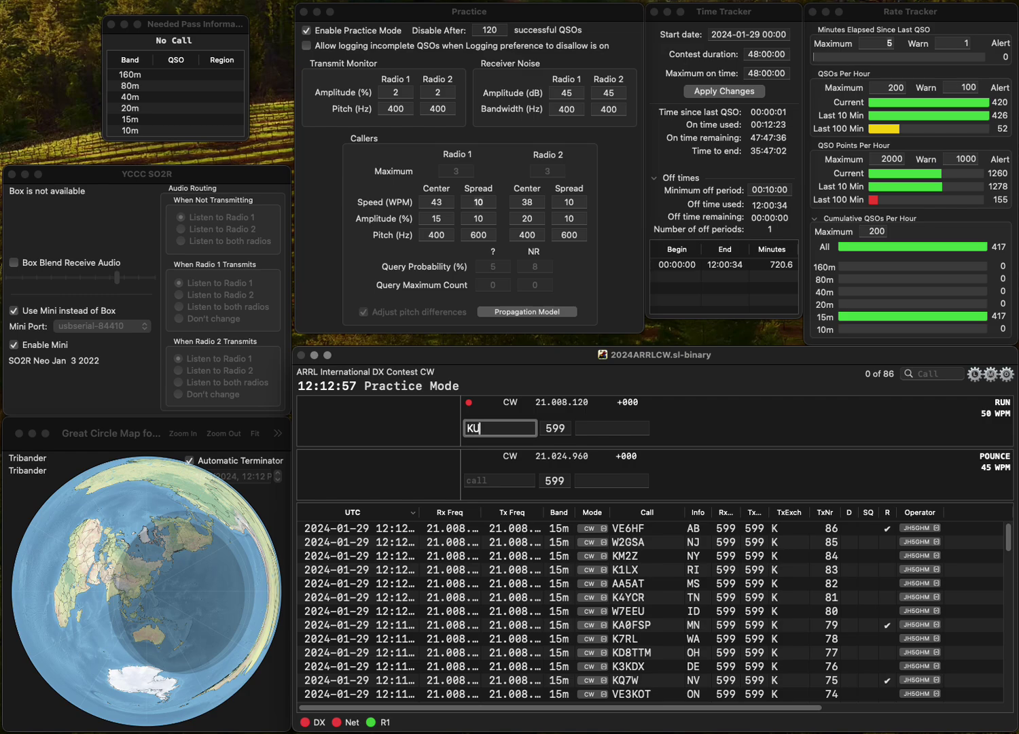
pyautogui.write('4AF')
pyautogui.press('space')
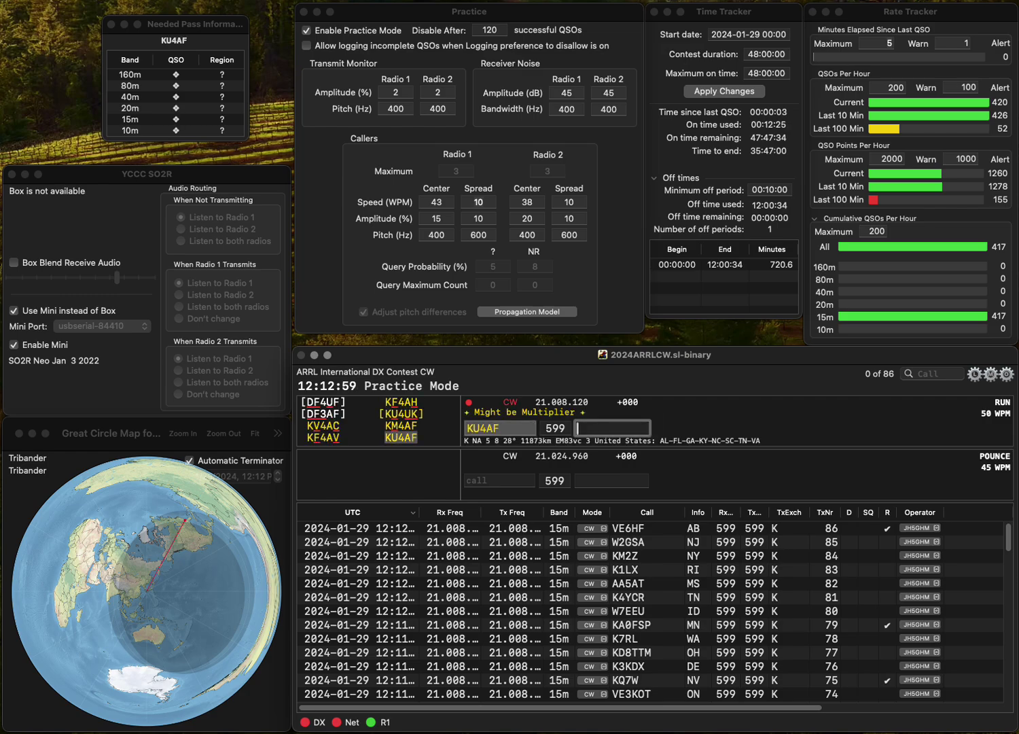
pyautogui.write('TN')
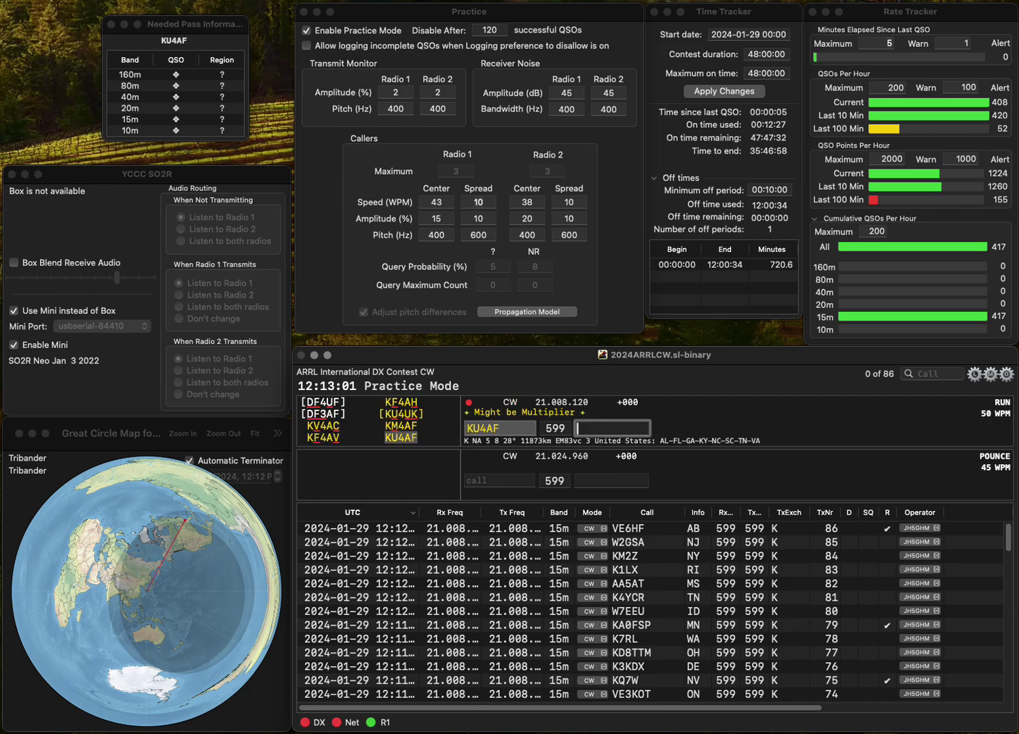
pyautogui.press('Return')
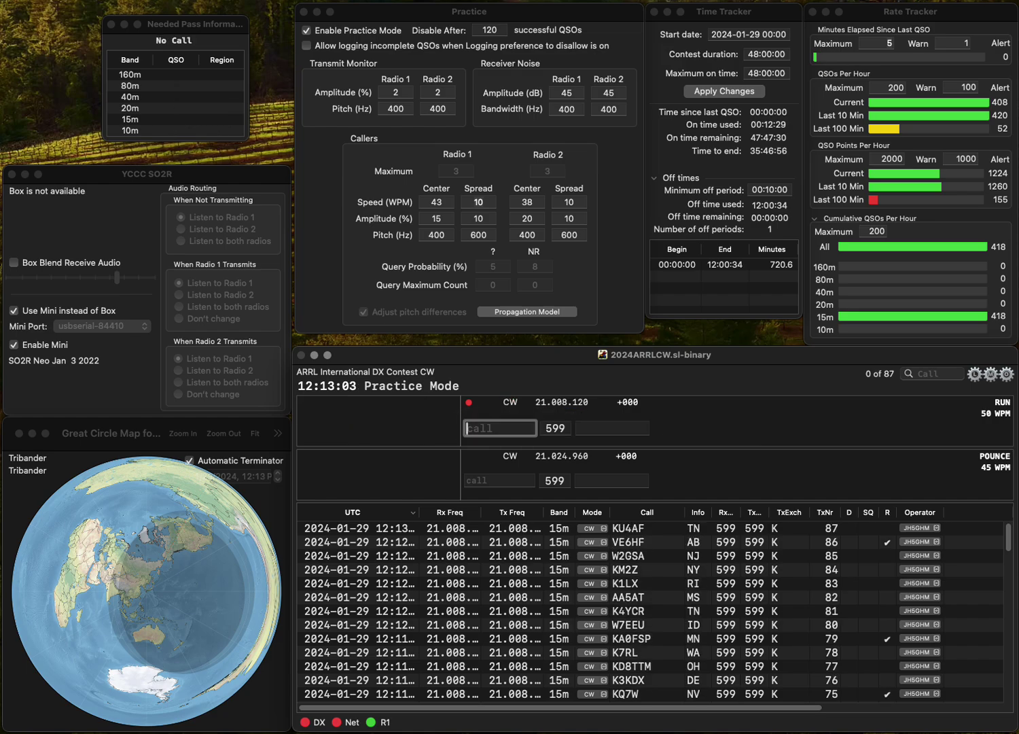
pyautogui.write('NJ7A')
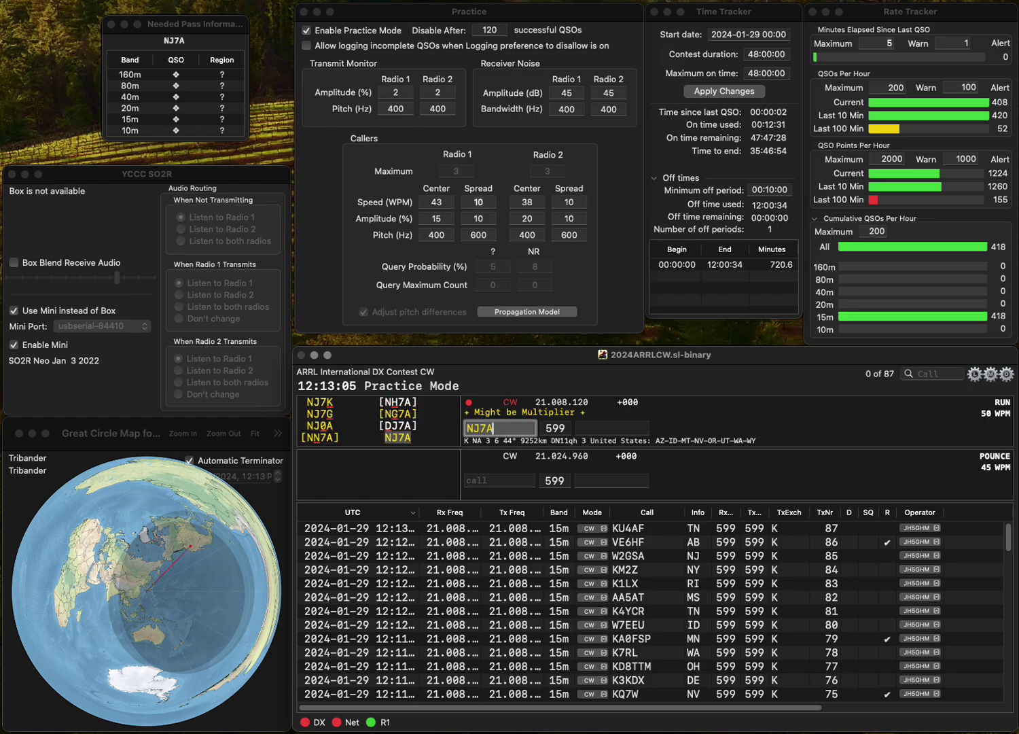
pyautogui.press('space')
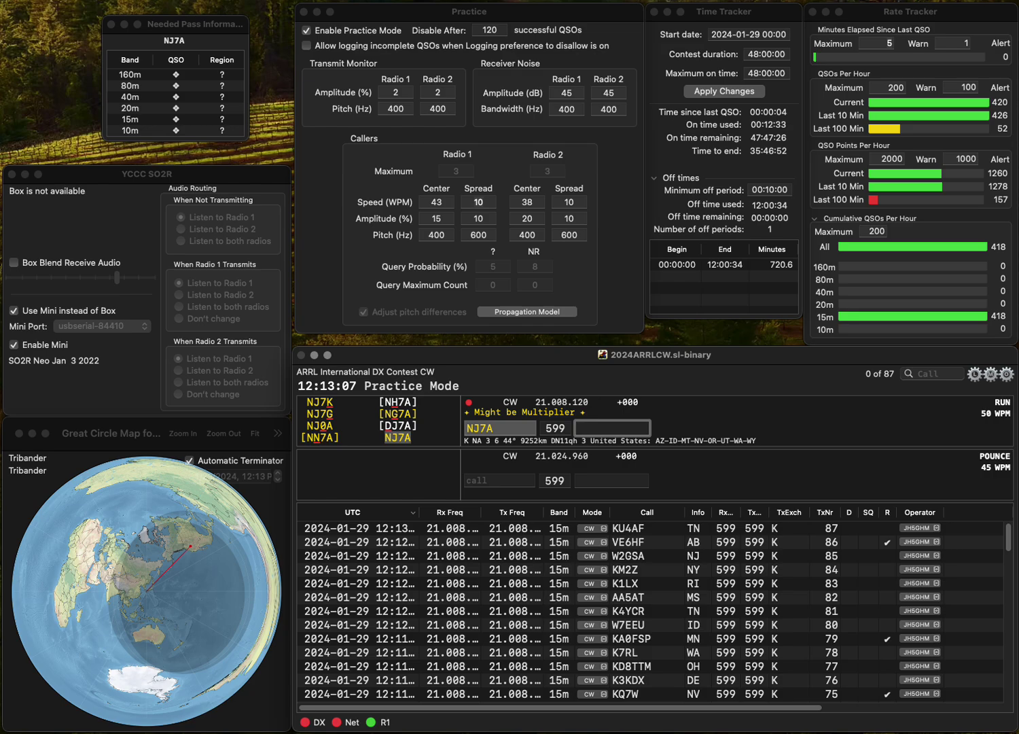
pyautogui.write('OR')
pyautogui.press('Return')
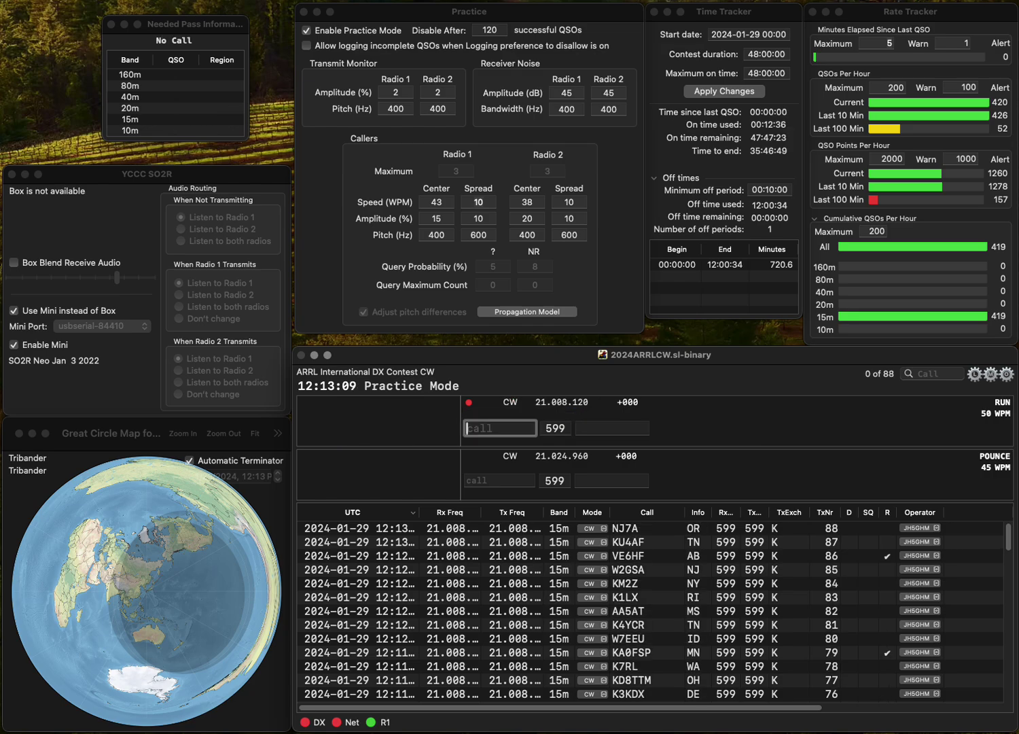
# Log a contact with AA9HQ, report 599 and exchange AL, on the run radio
pyautogui.write('AI9HQ')
pyautogui.press('Return')
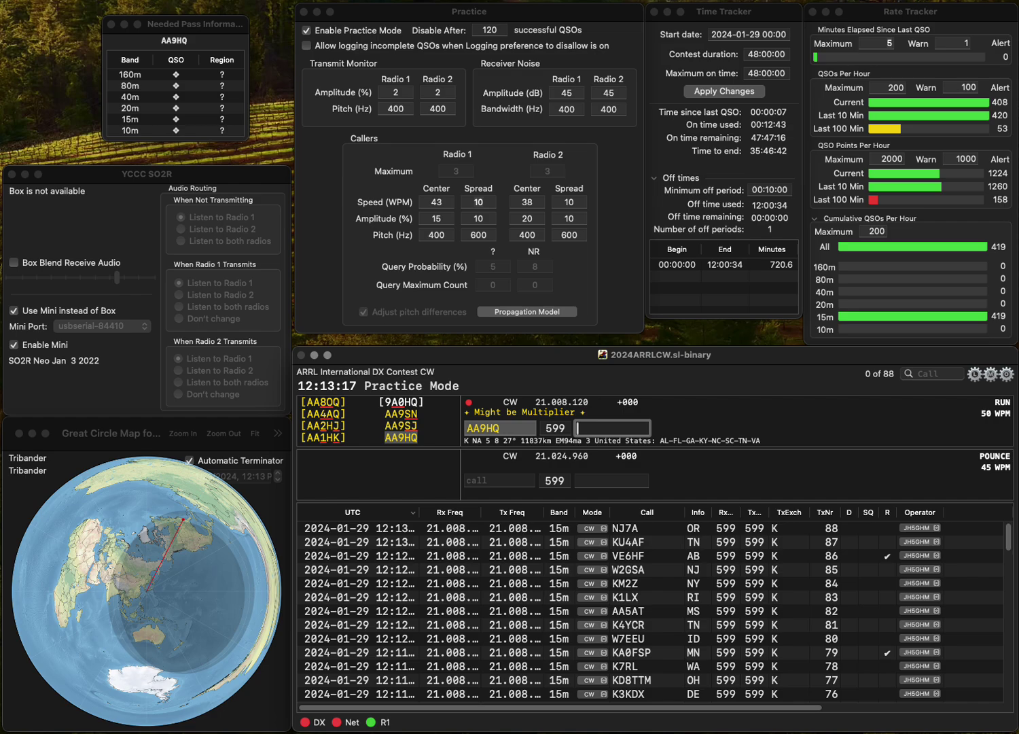
pyautogui.write('AR')
pyautogui.press('Return')
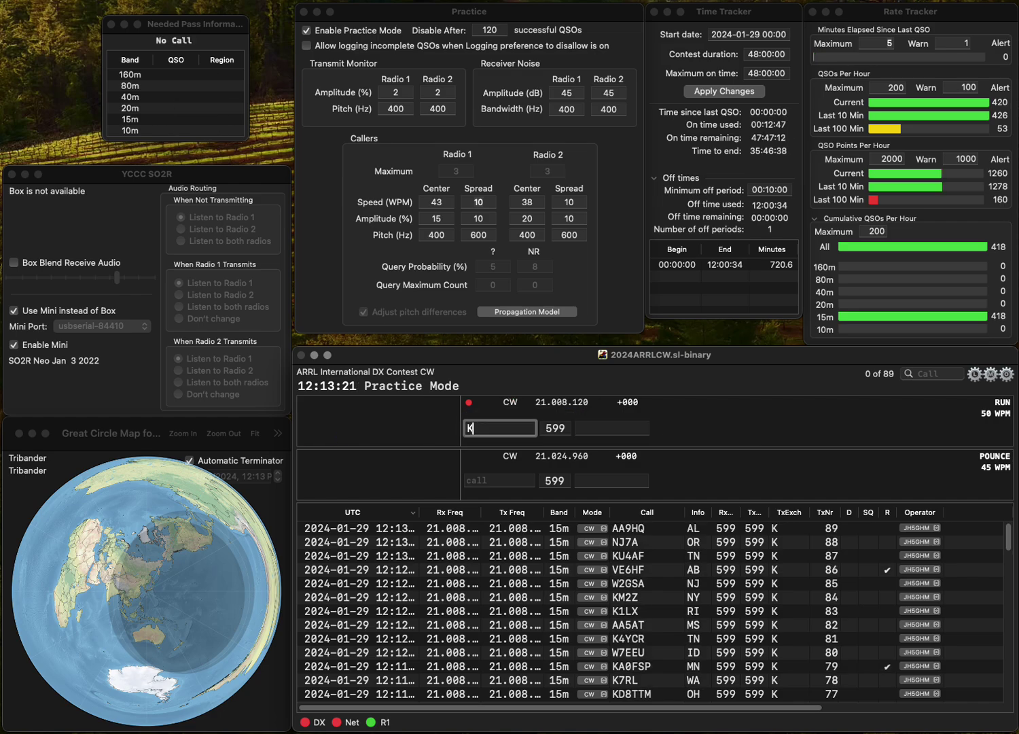
pyautogui.write('K2RRV')
pyautogui.press('space')
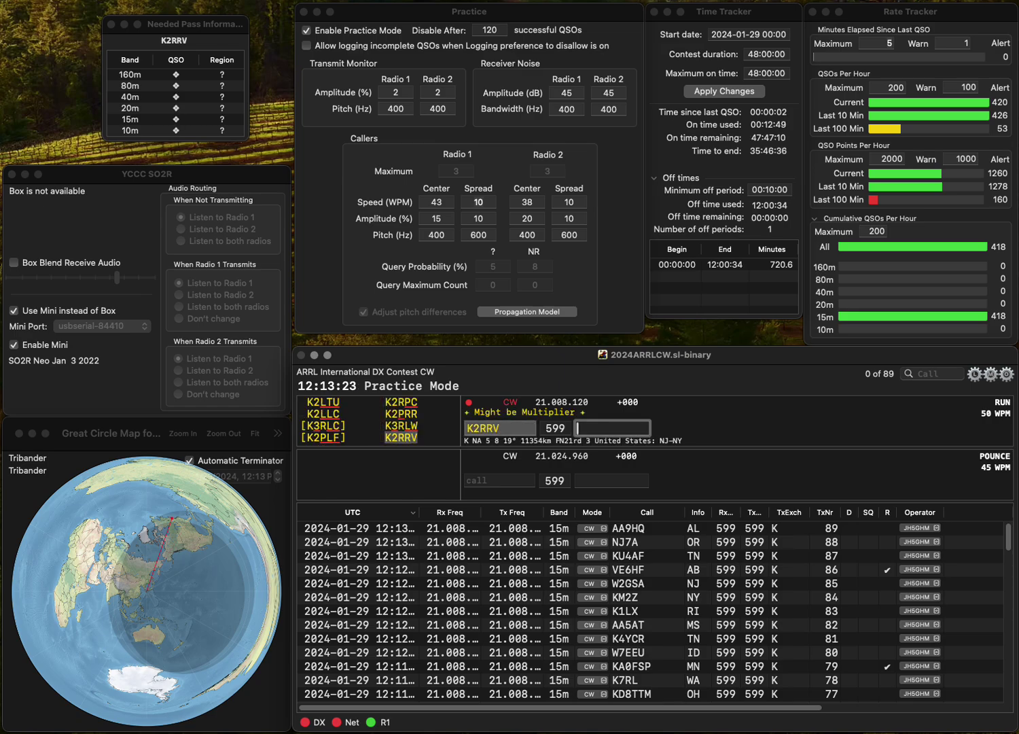
pyautogui.write('N')
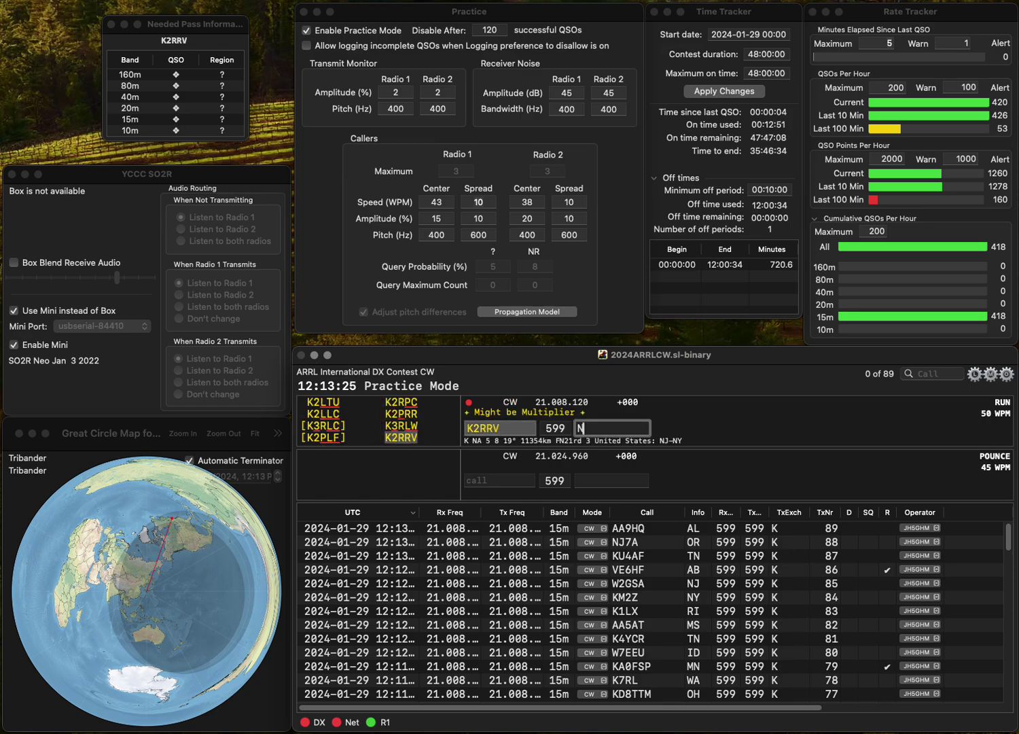
pyautogui.write('J')
pyautogui.press('Return')
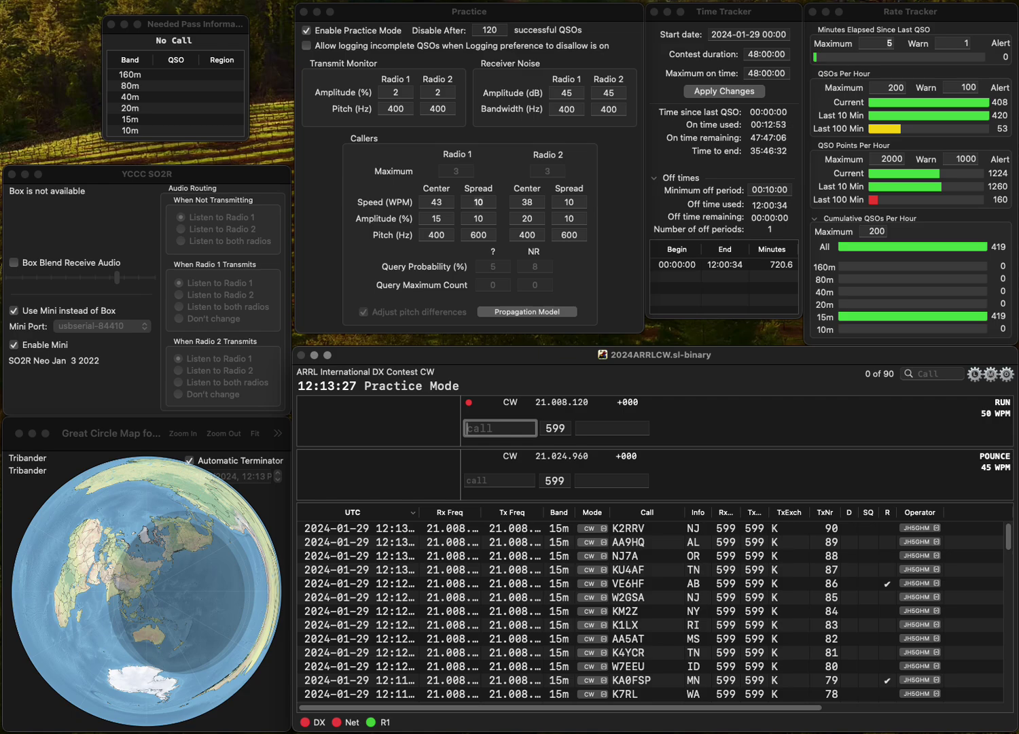
pyautogui.write('KJ0H')
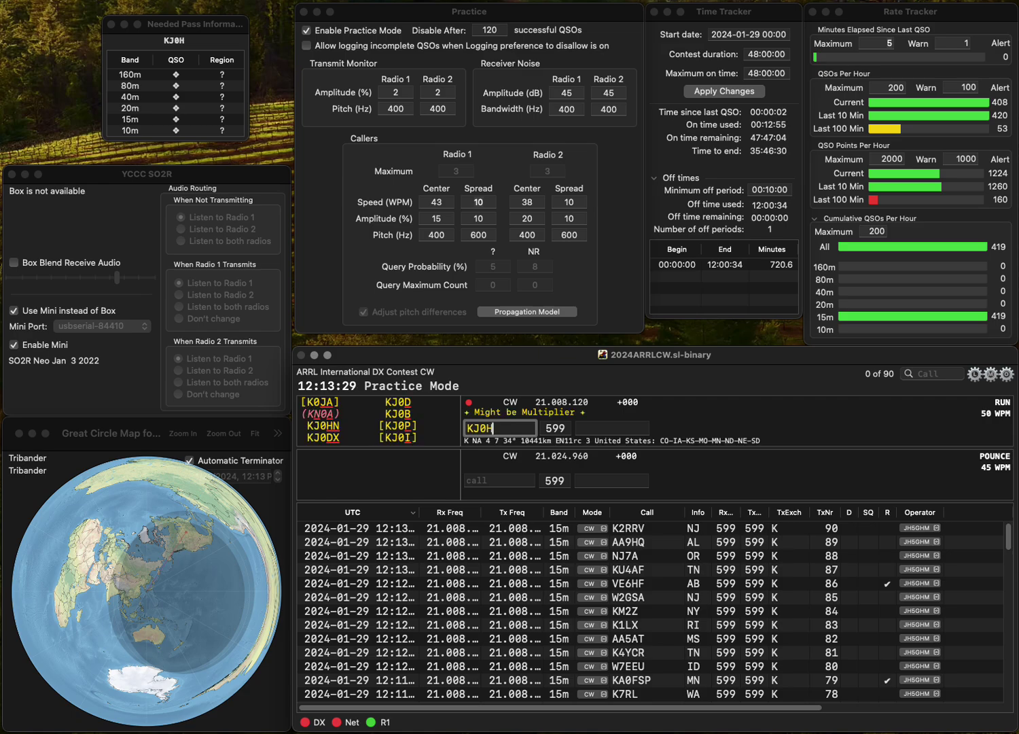
pyautogui.write('N')
pyautogui.press('Return')
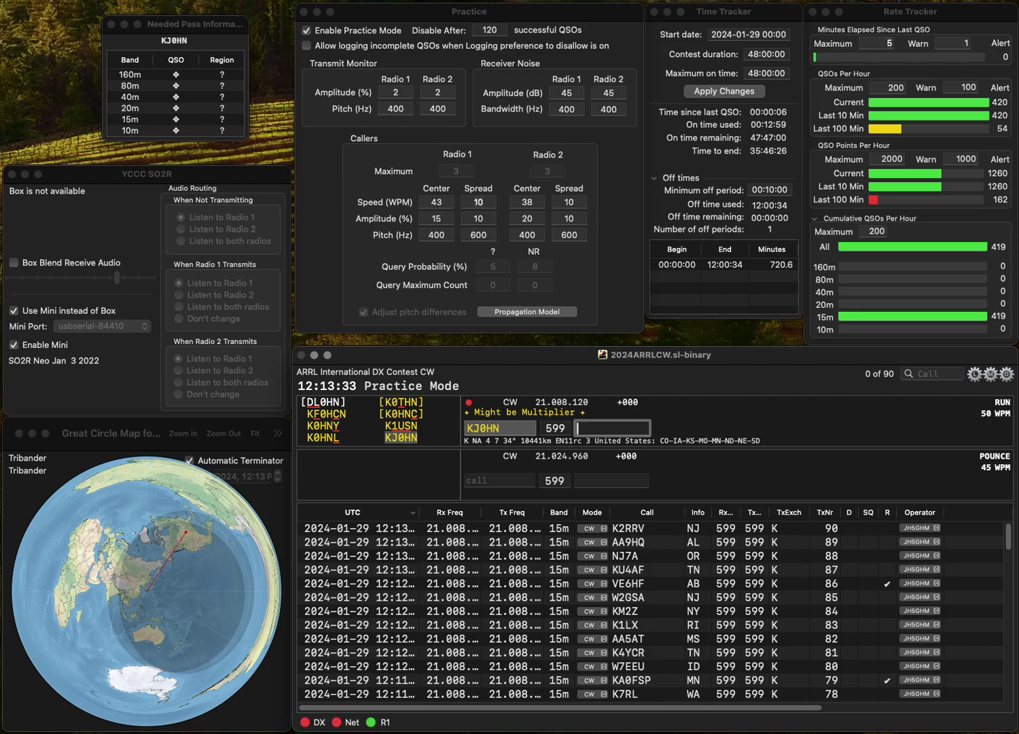
pyautogui.write('CO')
pyautogui.press('Return')
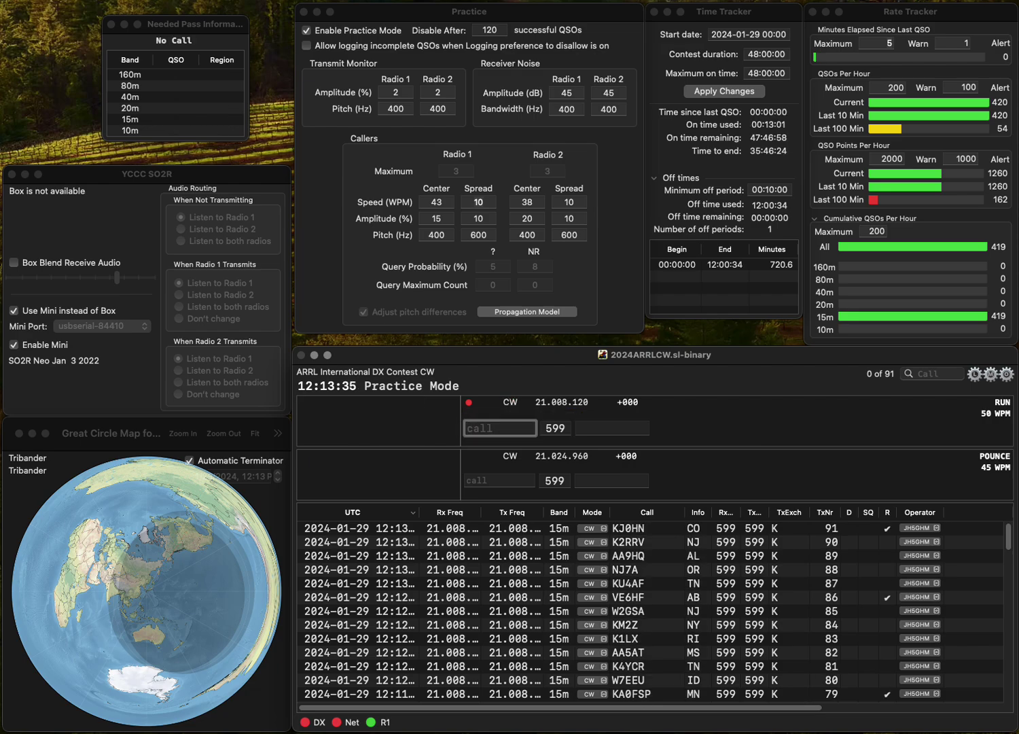
pyautogui.write('K7')
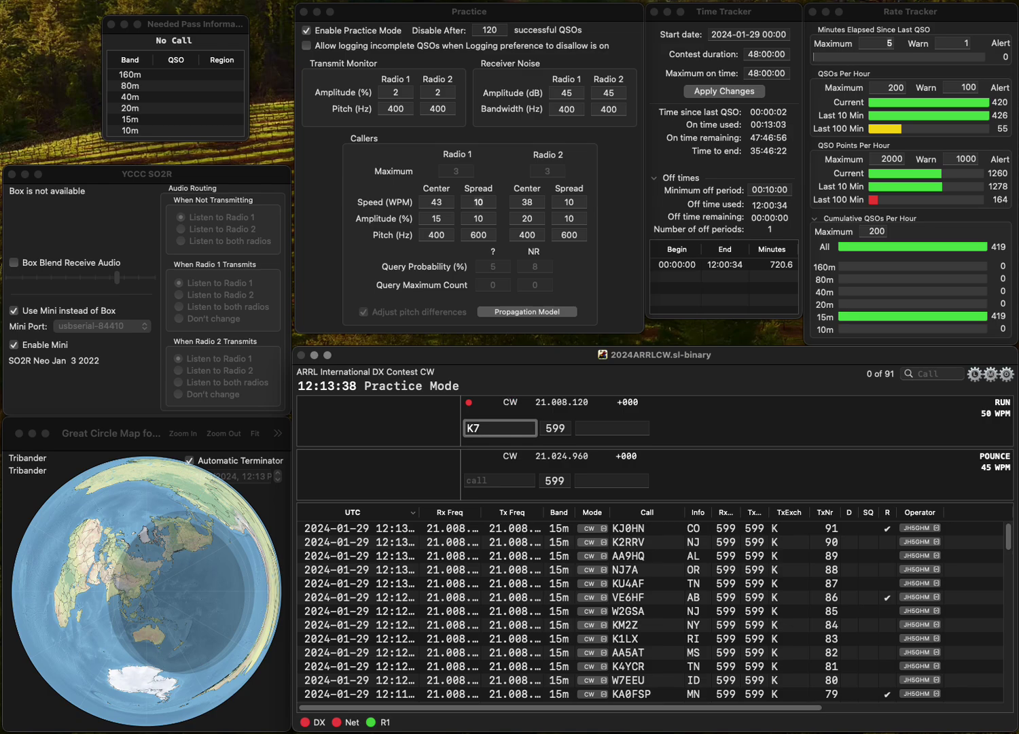
pyautogui.write('WWR')
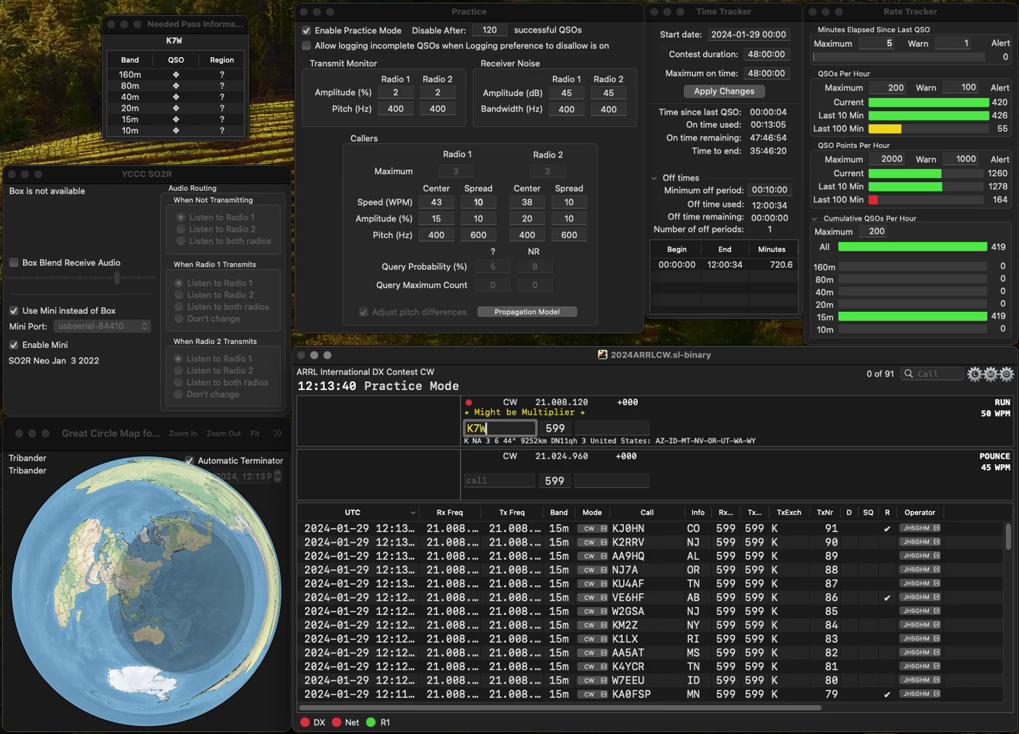
pyautogui.press('Return')
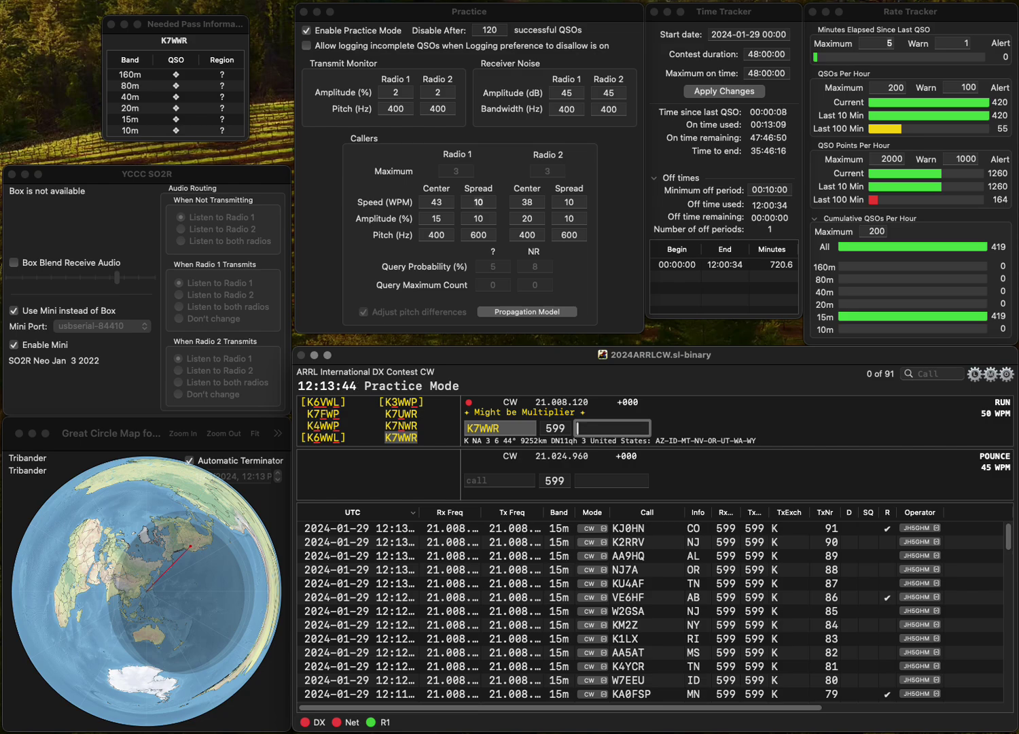
pyautogui.press('Return')
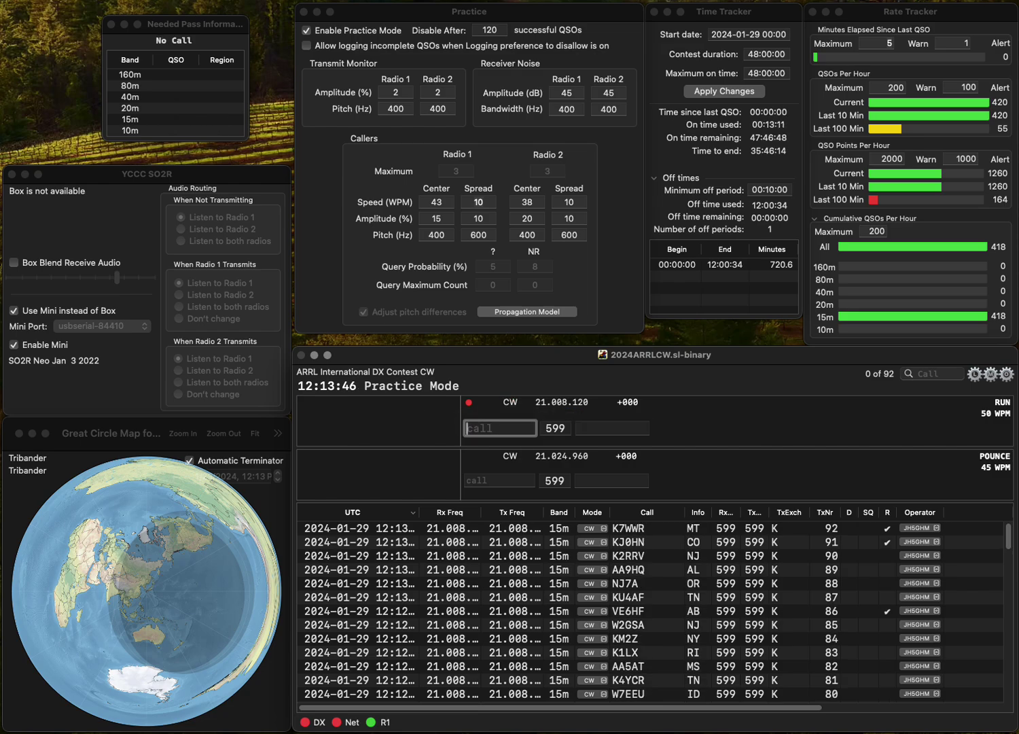
pyautogui.write('VE3YW')
pyautogui.press('space')
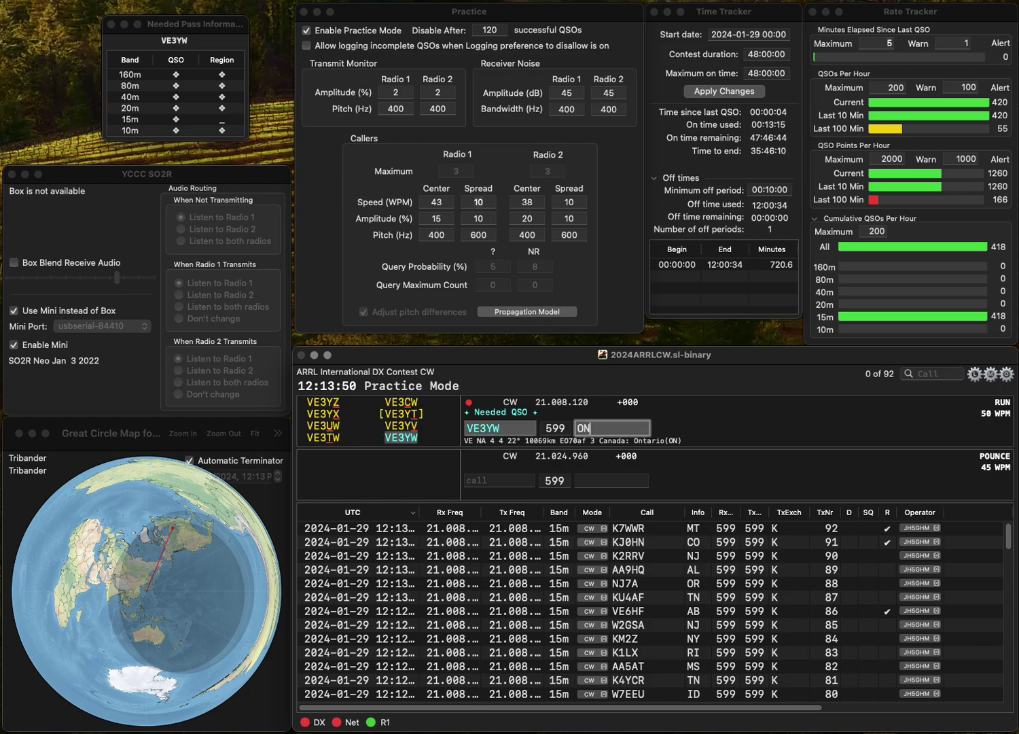
pyautogui.press('Return')
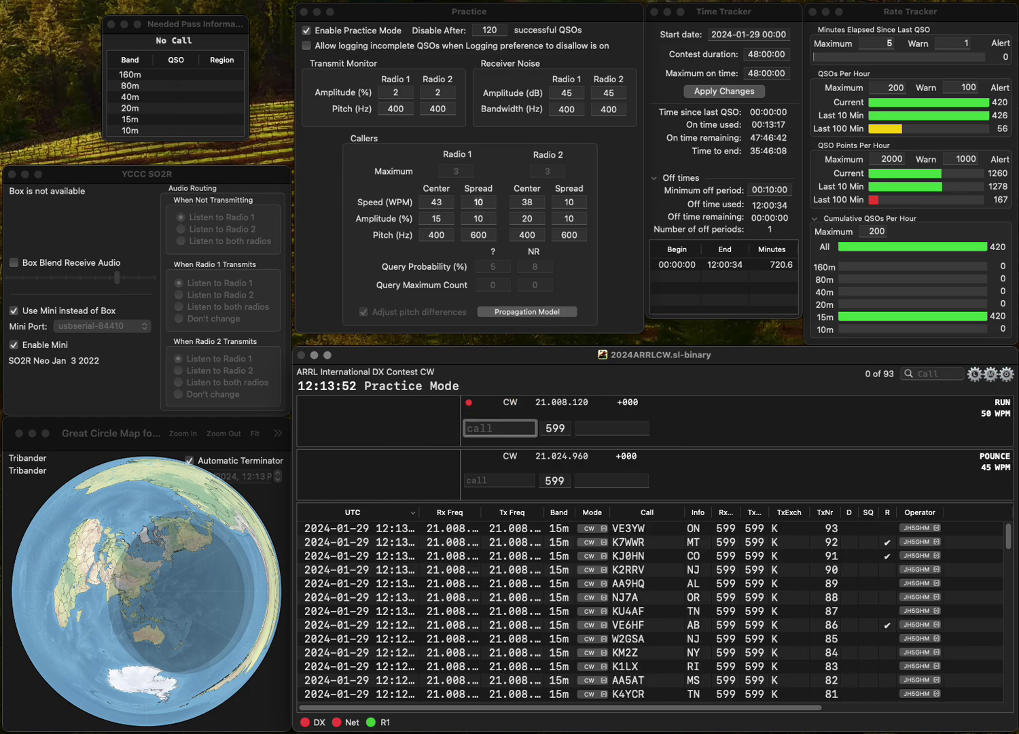
pyautogui.write('N8DCN')
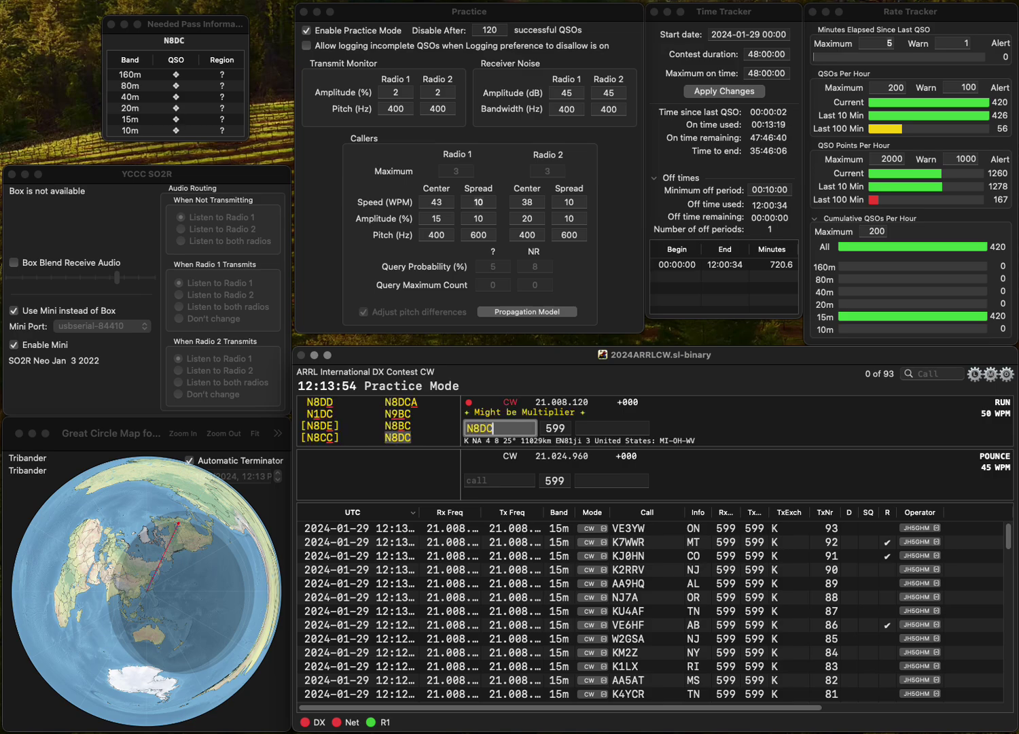
pyautogui.click(483, 428)
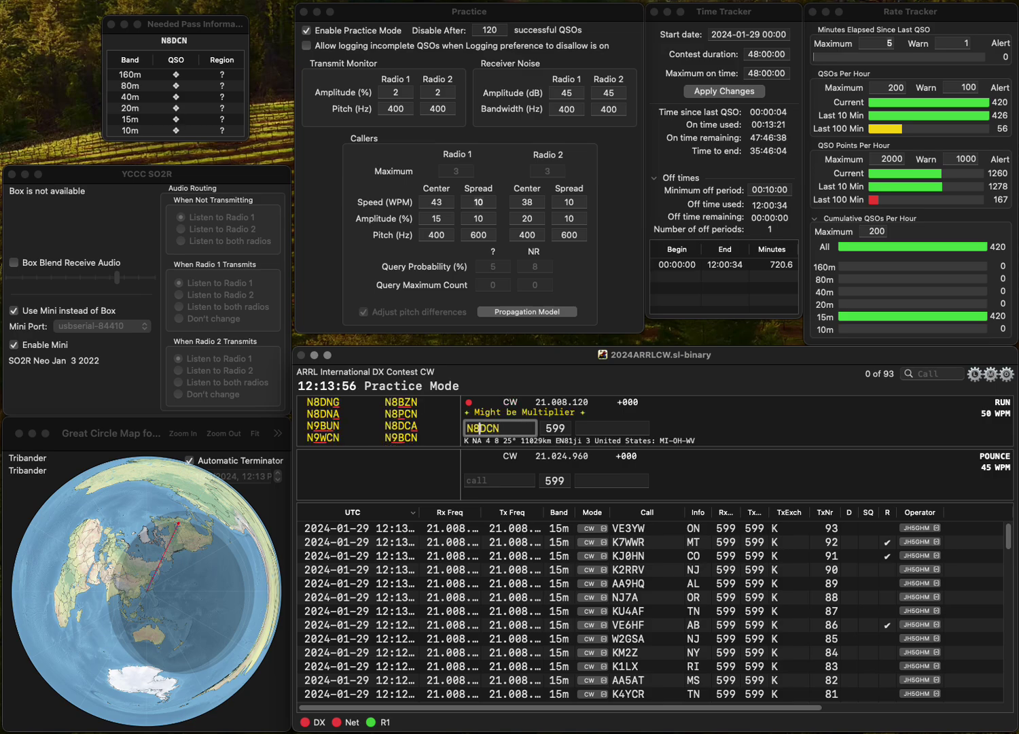
pyautogui.press('BackSpace')
pyautogui.write('9')
pyautogui.press('Delete')
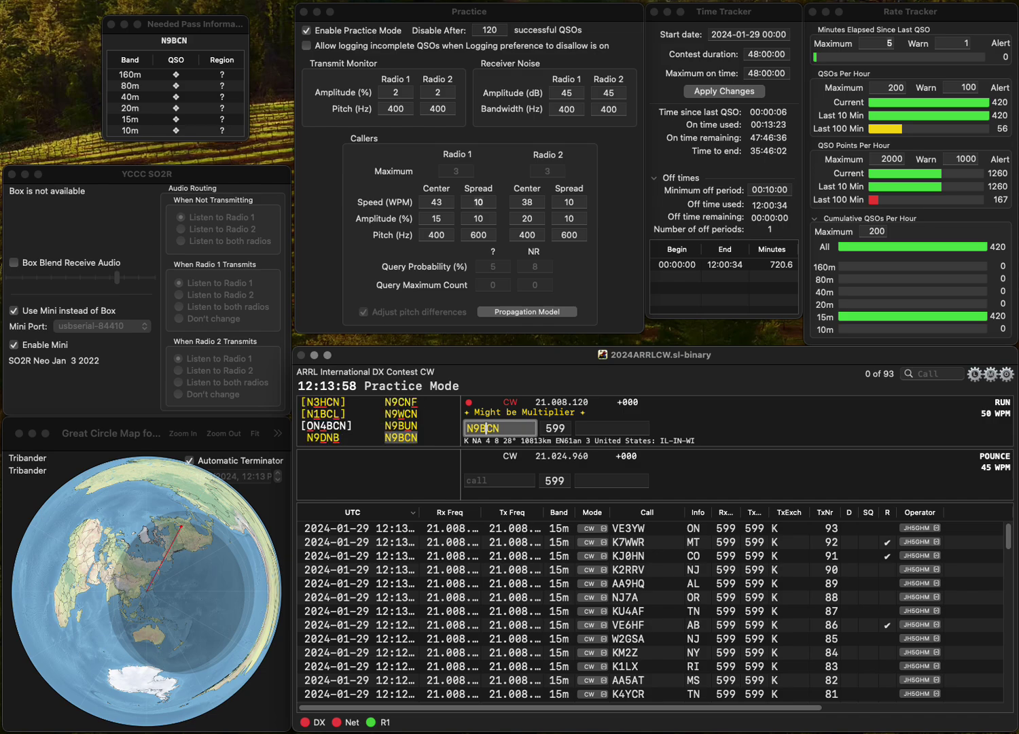
pyautogui.press('Tab')
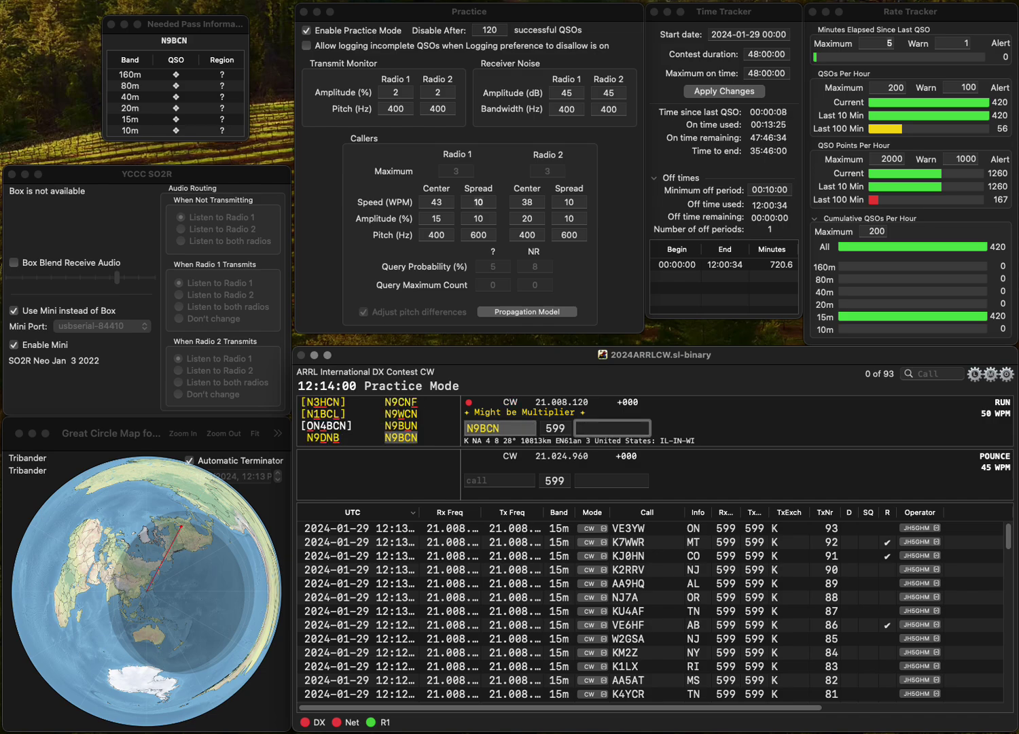
pyautogui.press('Return')
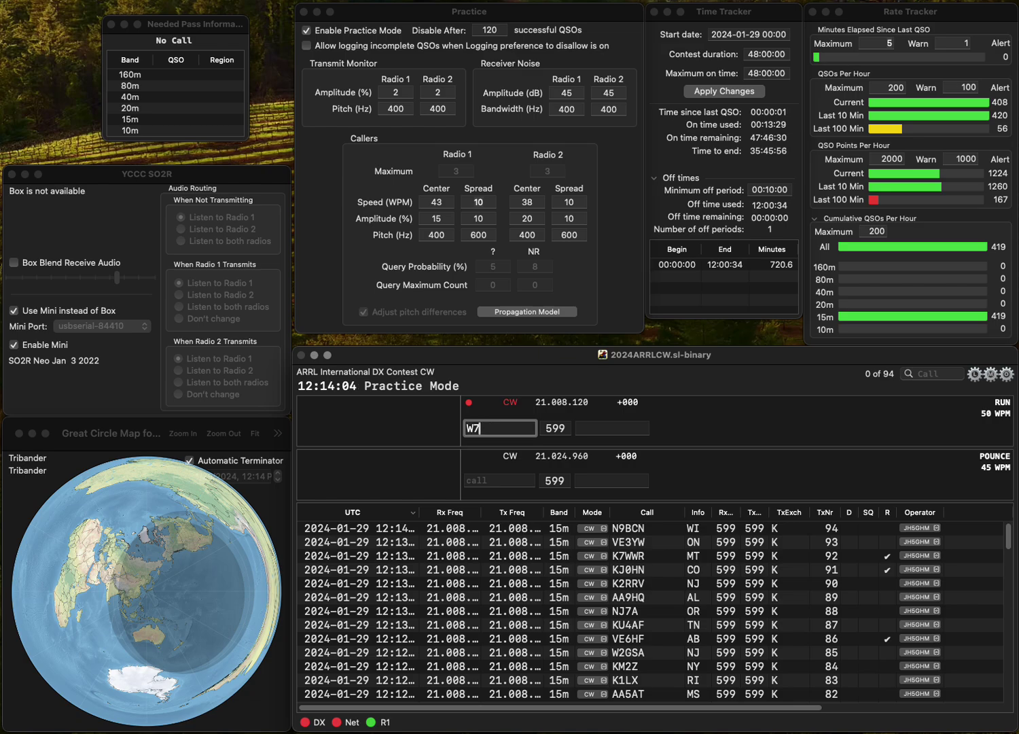
pyautogui.write('W7MOT')
pyautogui.press('space')
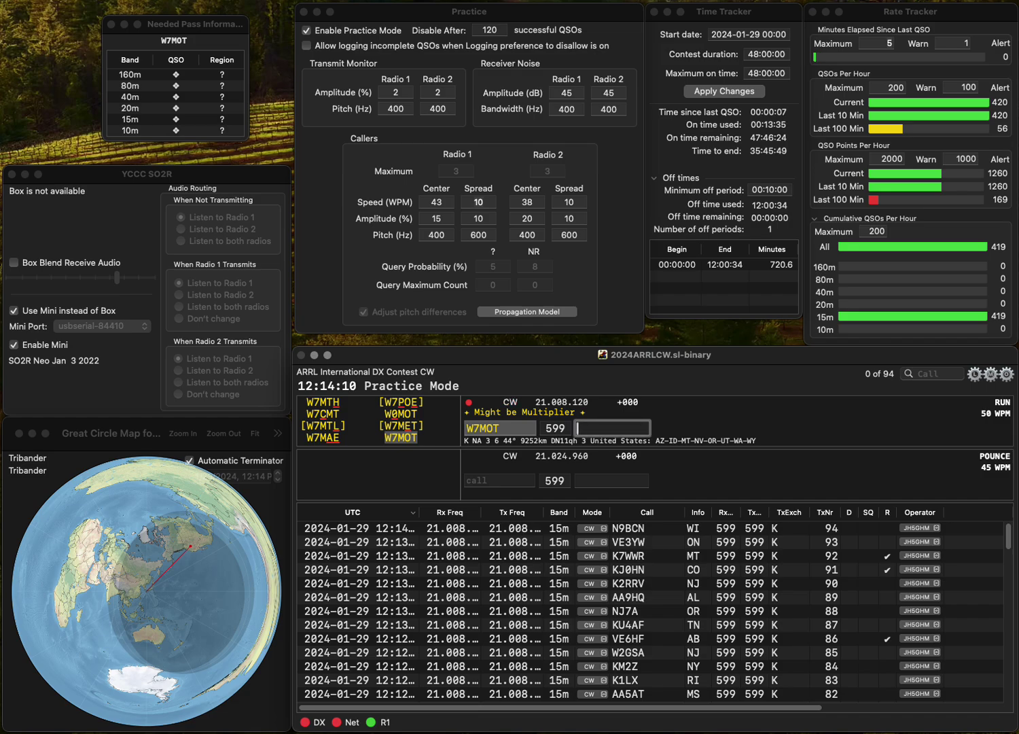
pyautogui.write('AZ')
pyautogui.press('Return')
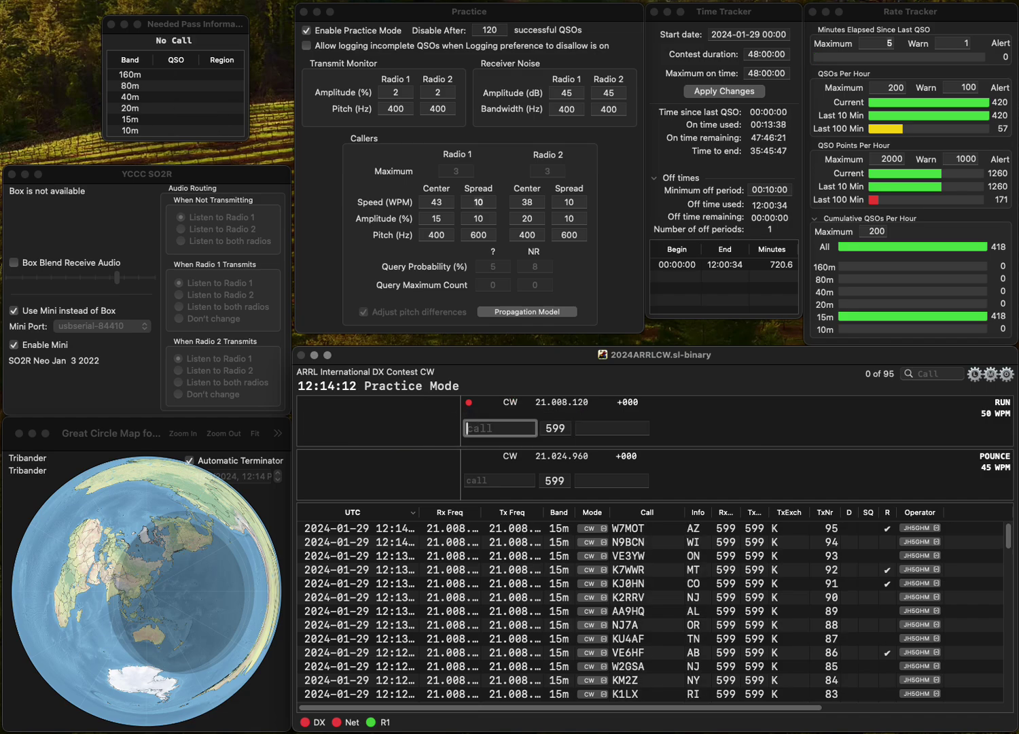
pyautogui.write('WS4Y')
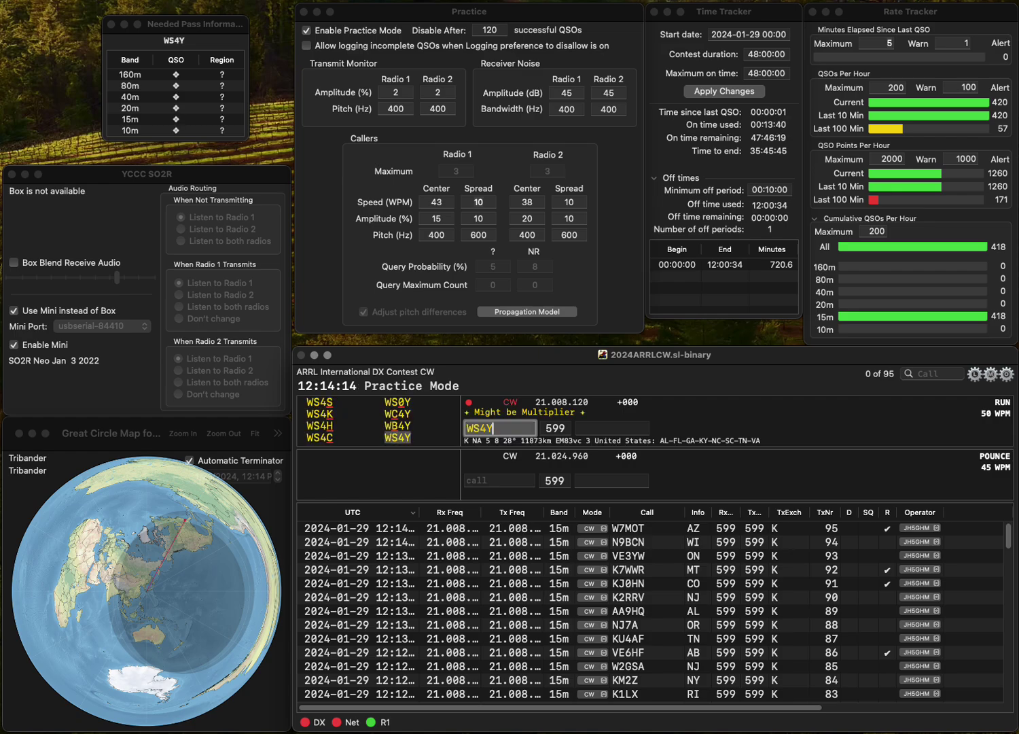
pyautogui.press('Return')
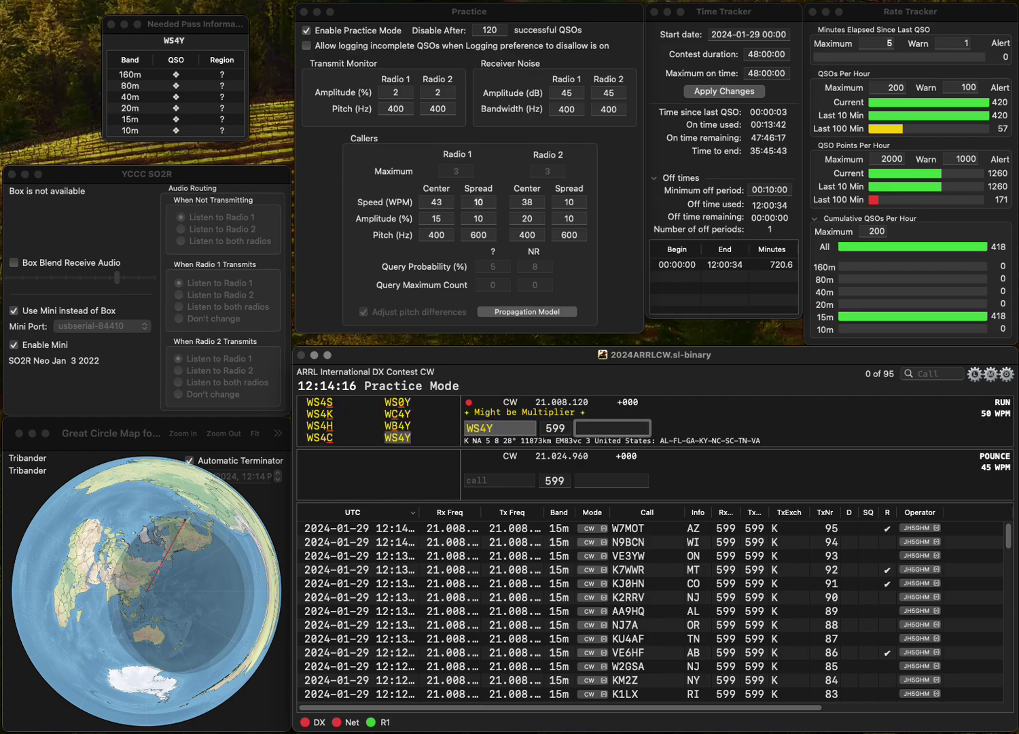
pyautogui.write('FL')
pyautogui.press('Return')
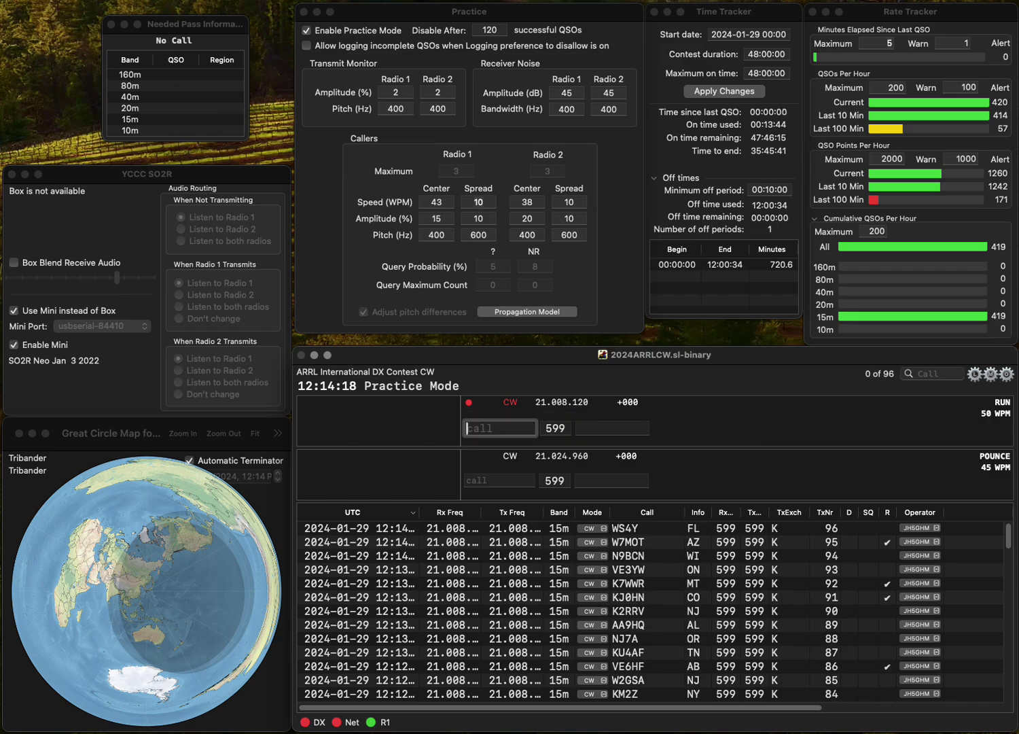
pyautogui.write('KC')
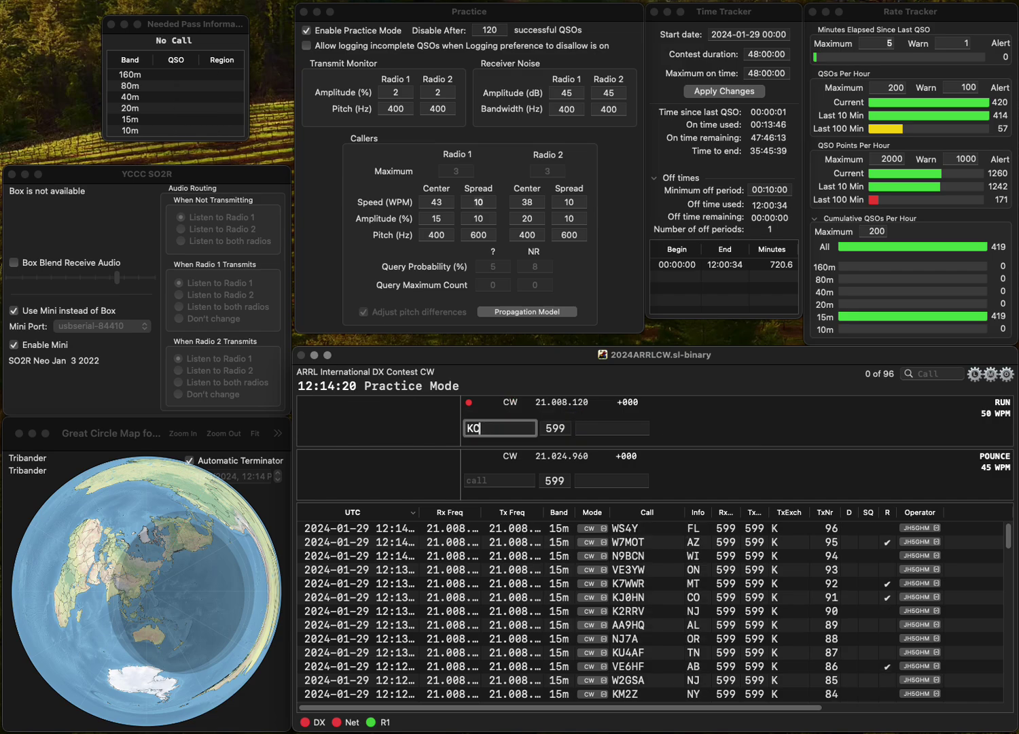
pyautogui.write('9JML')
pyautogui.press('Return')
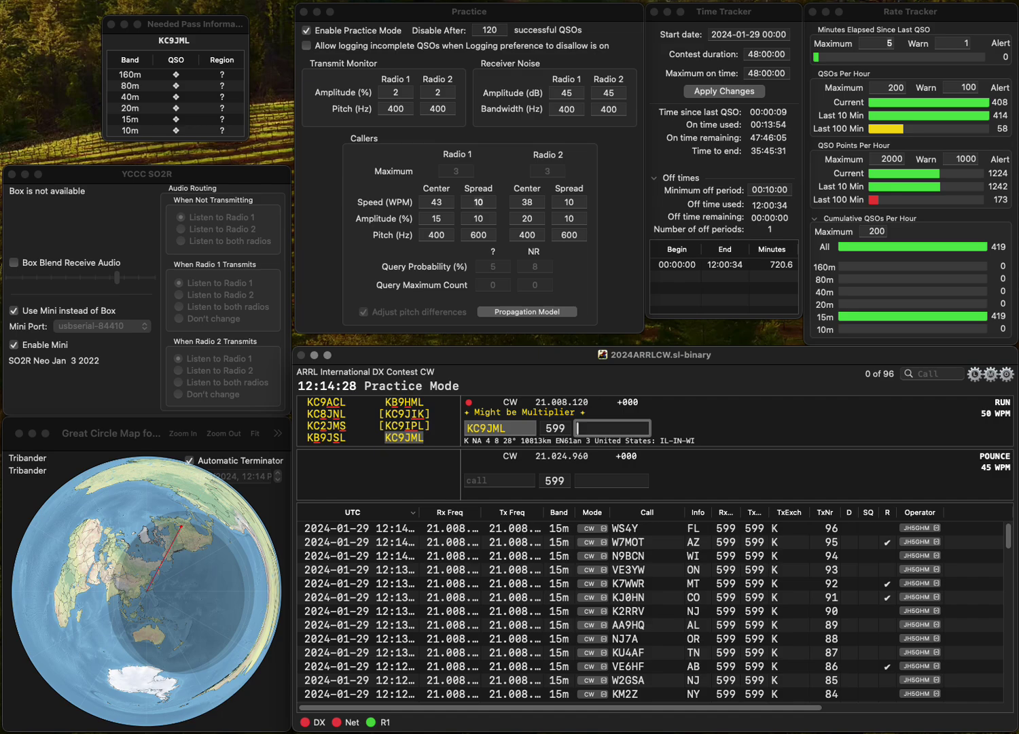
pyautogui.press('Return')
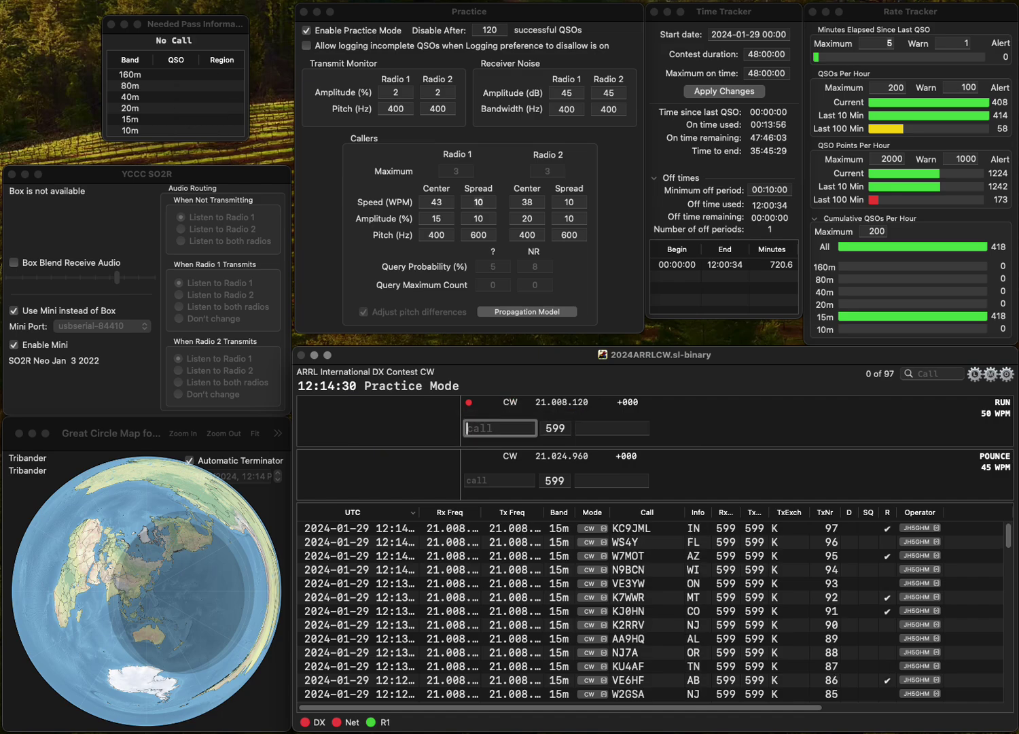
# Log a contact with VE3J, report 599 and exchange ON, on the run radio
pyautogui.write('VE3J')
pyautogui.press('Return')
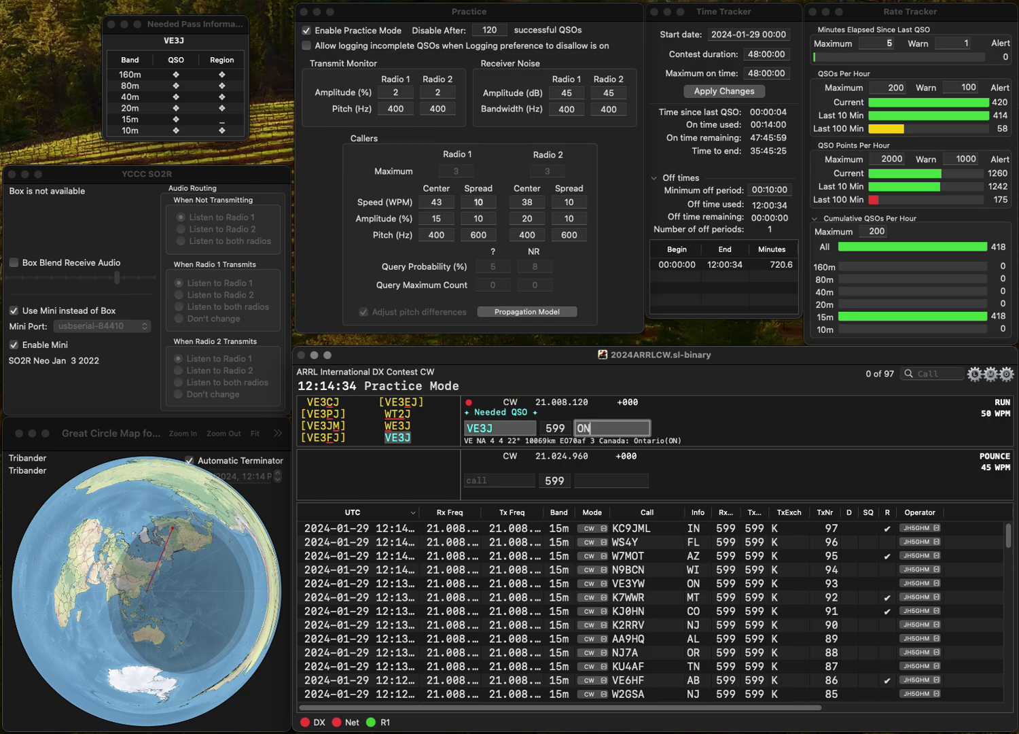
pyautogui.press('Return')
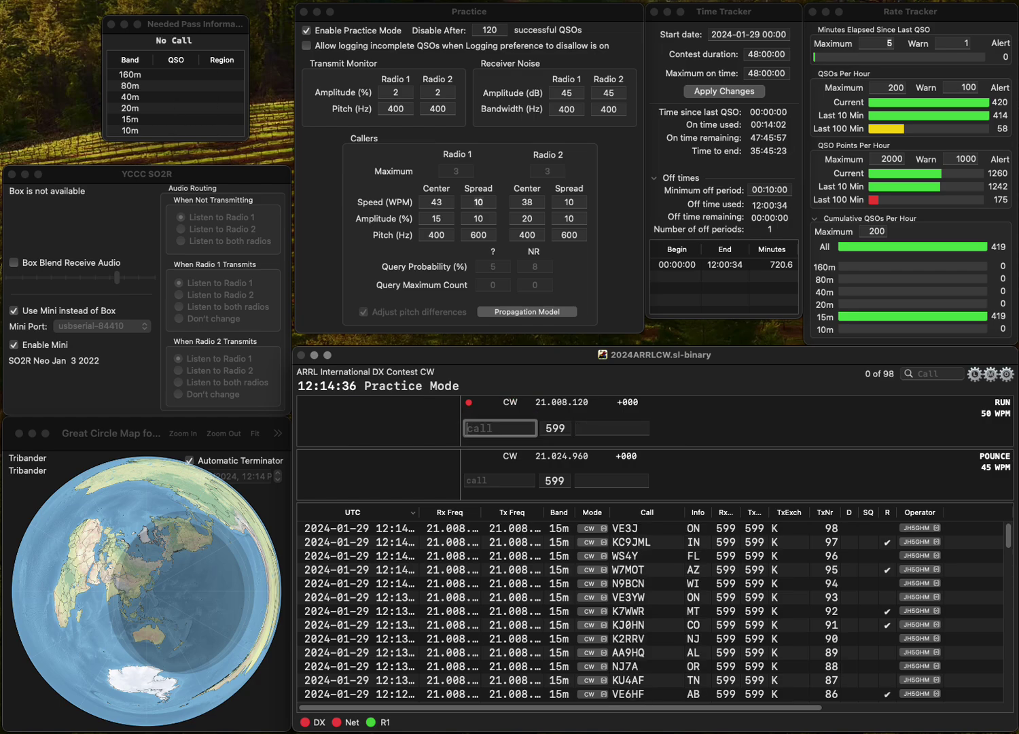
pyautogui.write('KA2MMG')
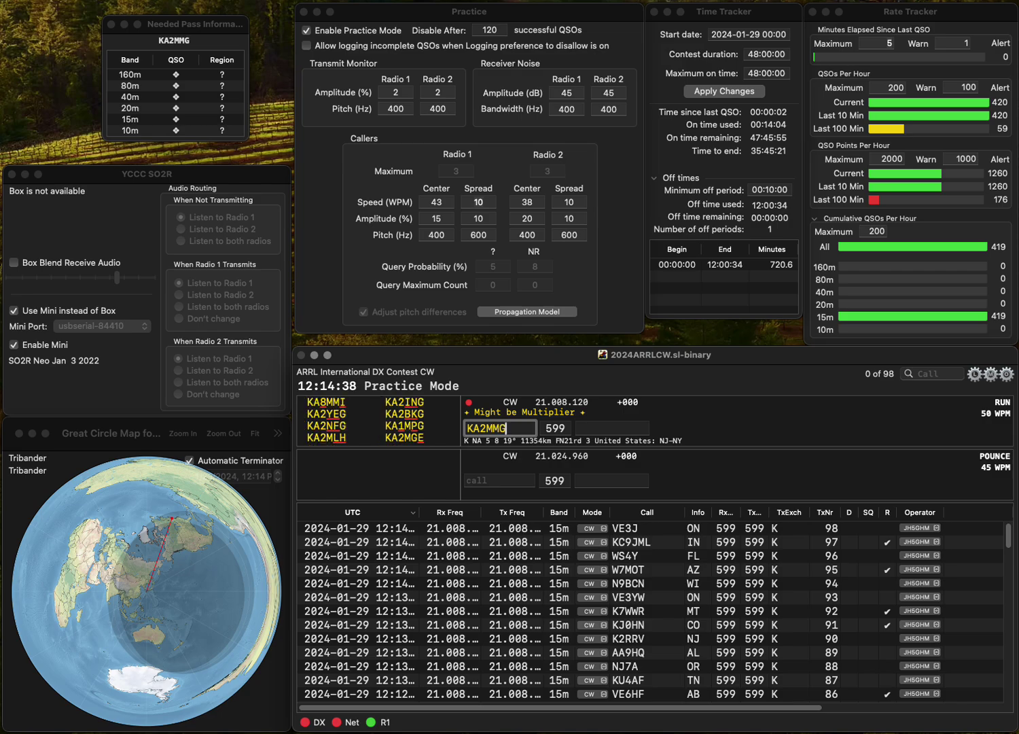
pyautogui.press('BackSpace')
pyautogui.press('BackSpace')
pyautogui.write('GE')
pyautogui.press('Return')
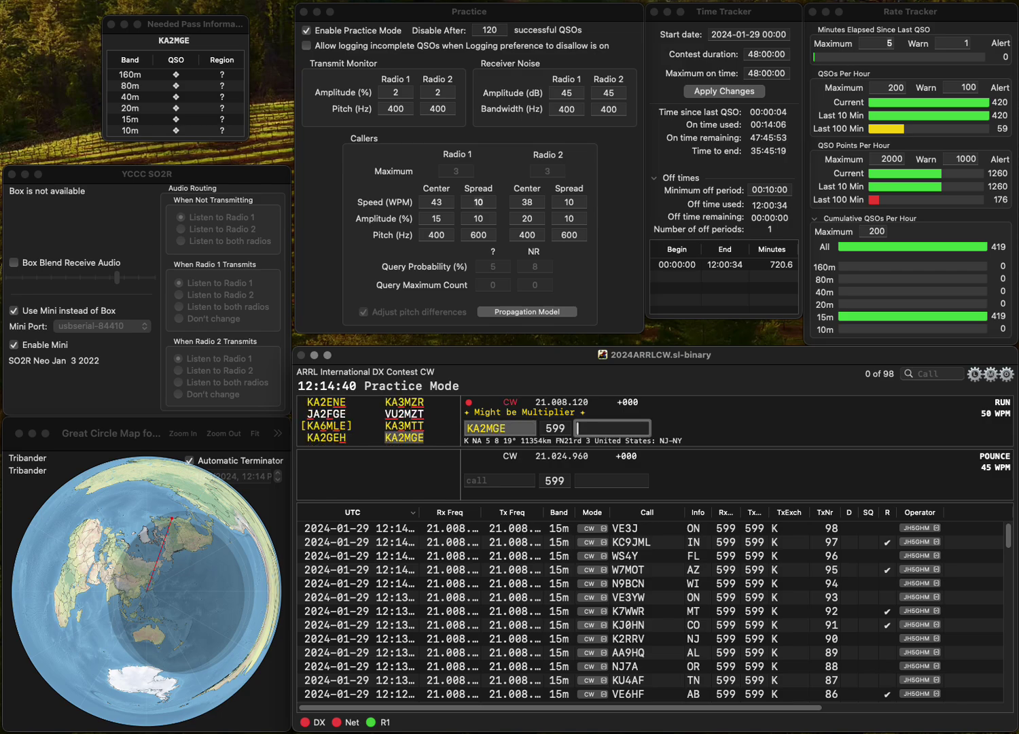
pyautogui.write('NJ')
pyautogui.press('Return')
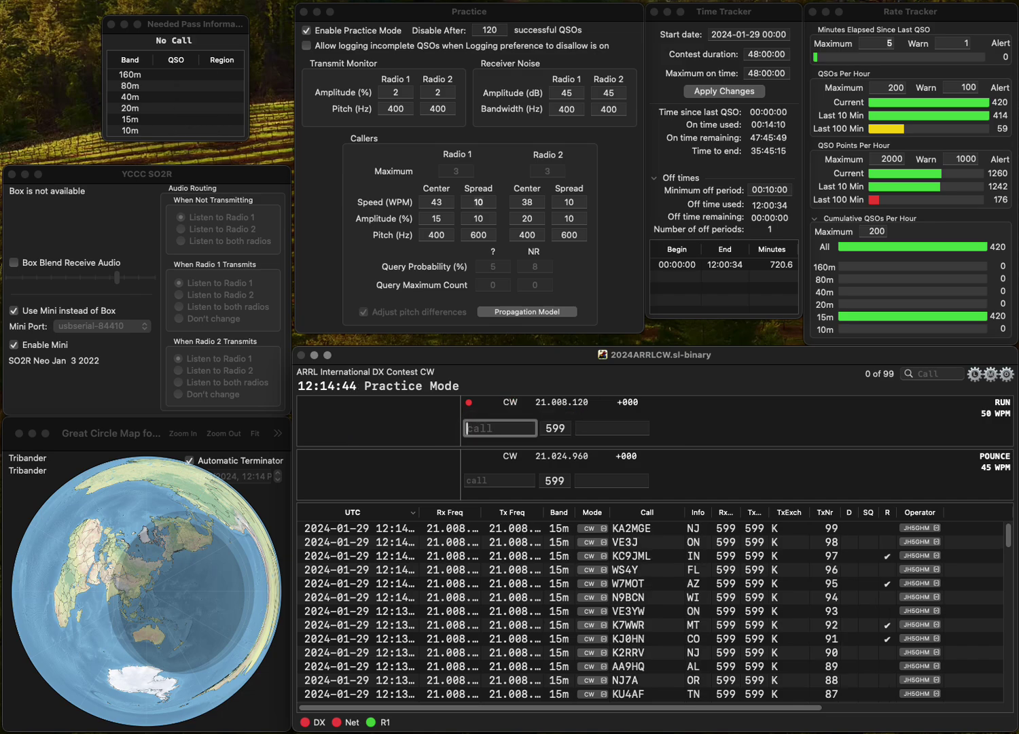
# Enter the call KT0X on the run radio, correct it to KT9X and finally KT8X, and log the contact with report 599 and exchange MI
pyautogui.write('KT0X')
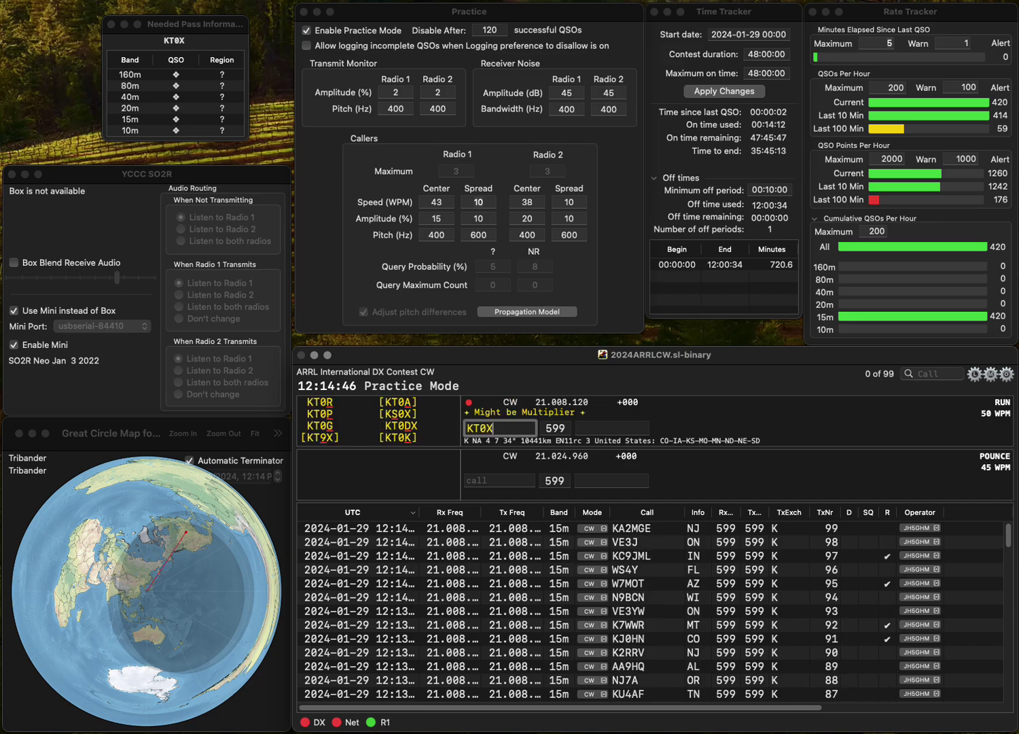
pyautogui.press('Left')
pyautogui.press('BackSpace')
pyautogui.write('9')
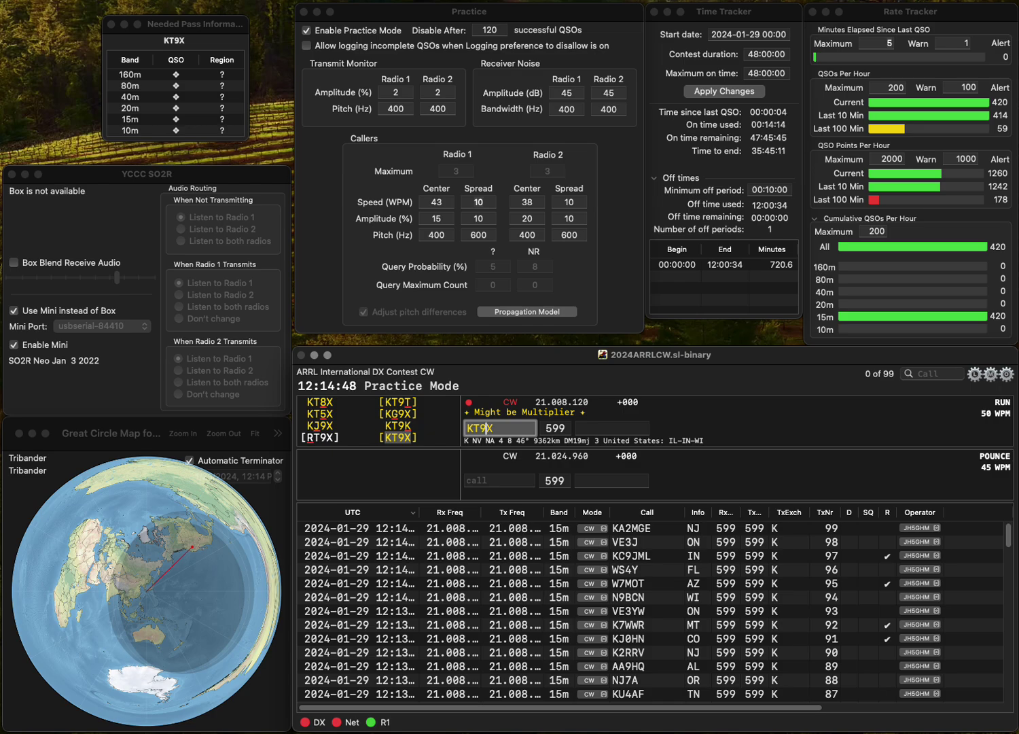
pyautogui.press('Return')
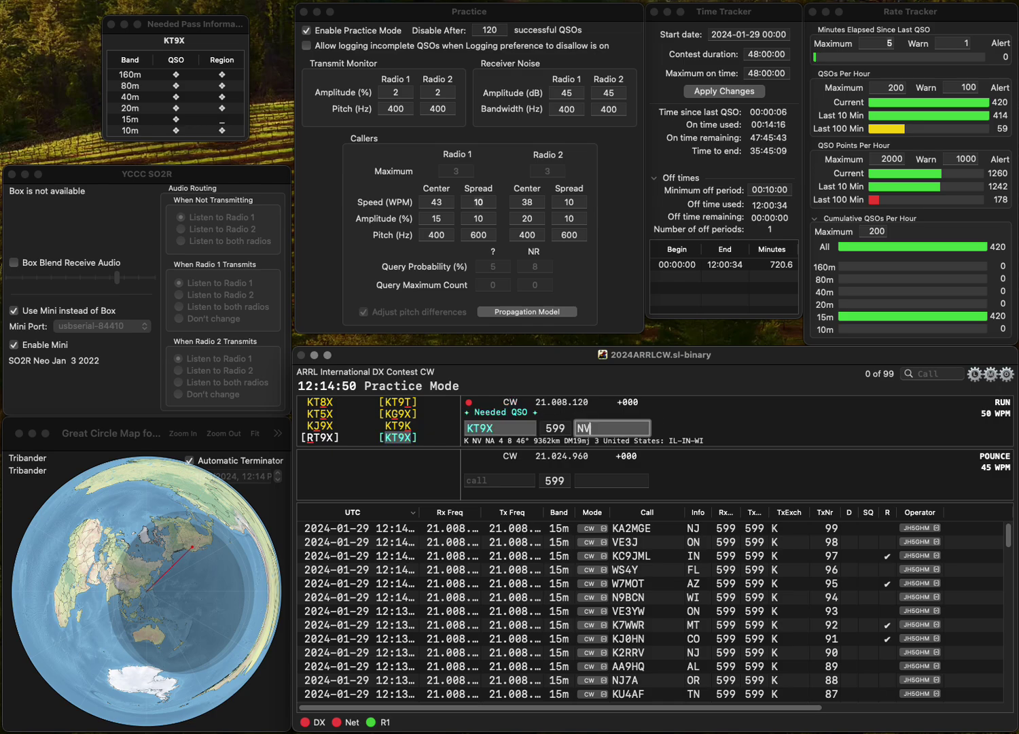
pyautogui.click(473, 428)
pyautogui.press('Delete')
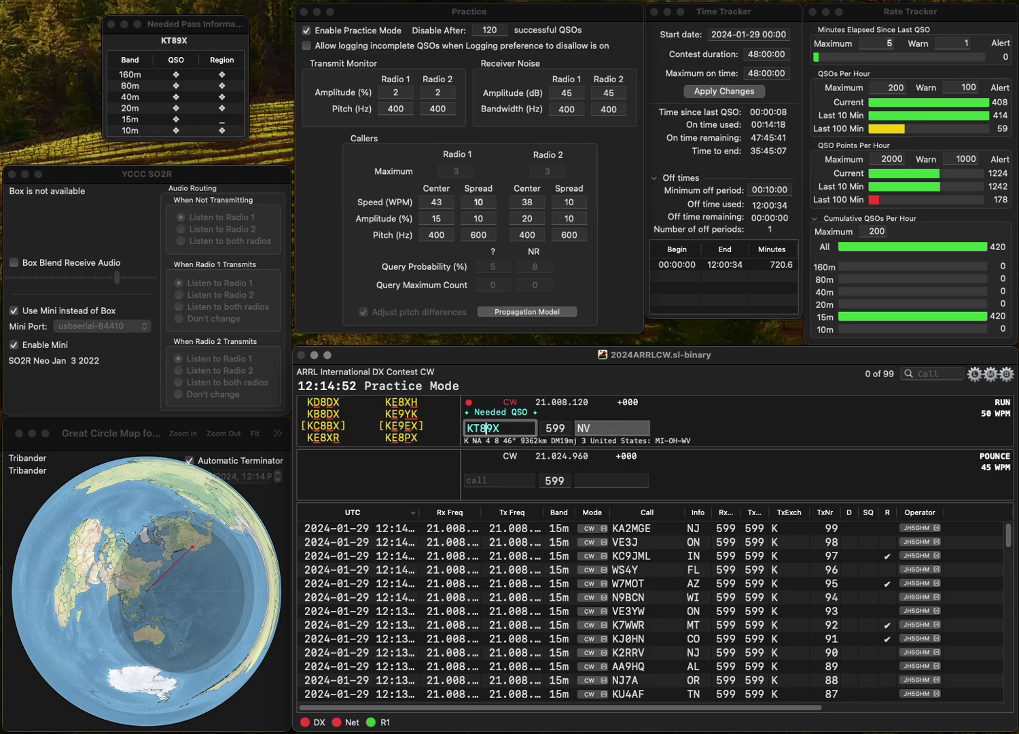
pyautogui.write('8')
pyautogui.press('Return')
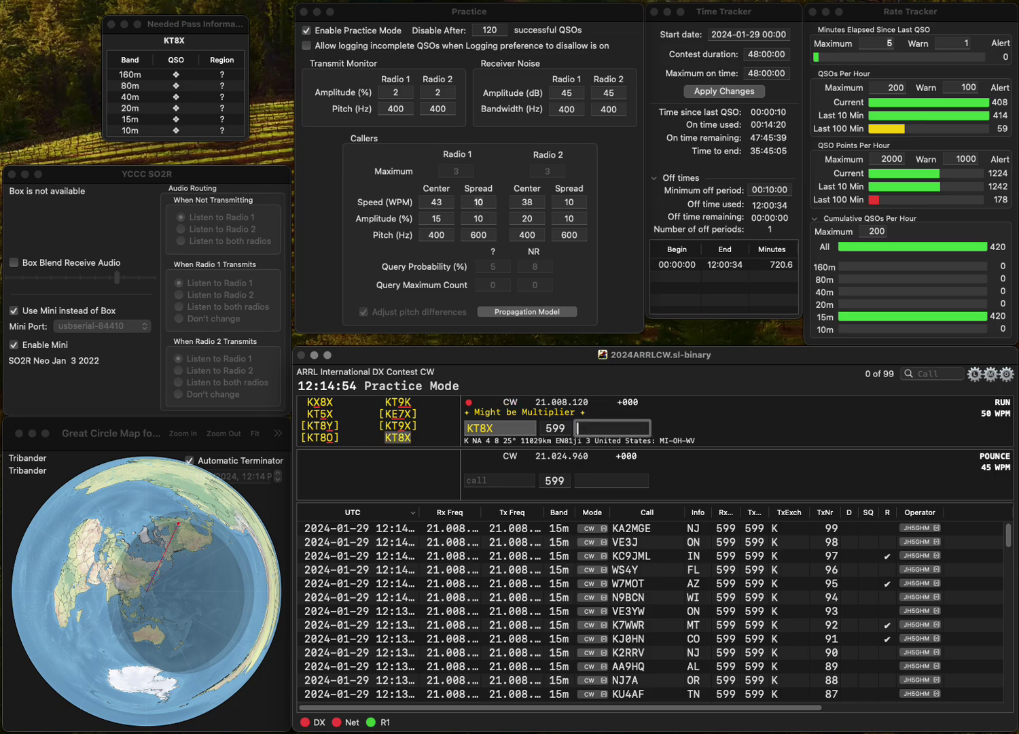
pyautogui.write('MI')
pyautogui.press('Return')
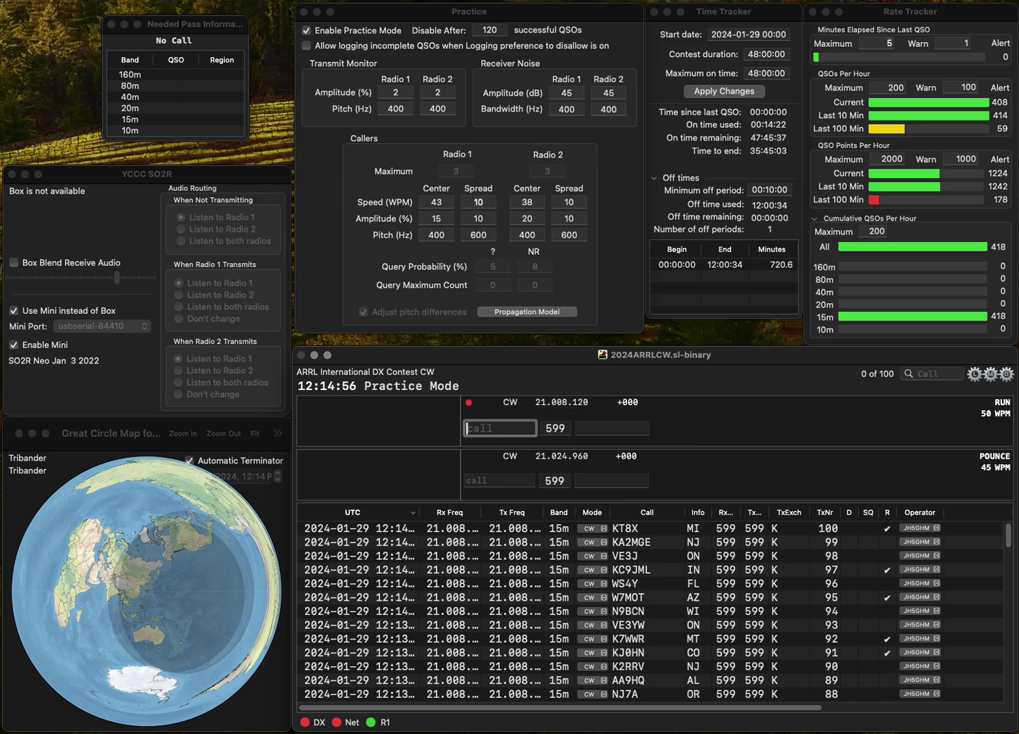
# Log a contact with NN6U, report 599 and exchange CA, on the run radio
pyautogui.write('NN6U')
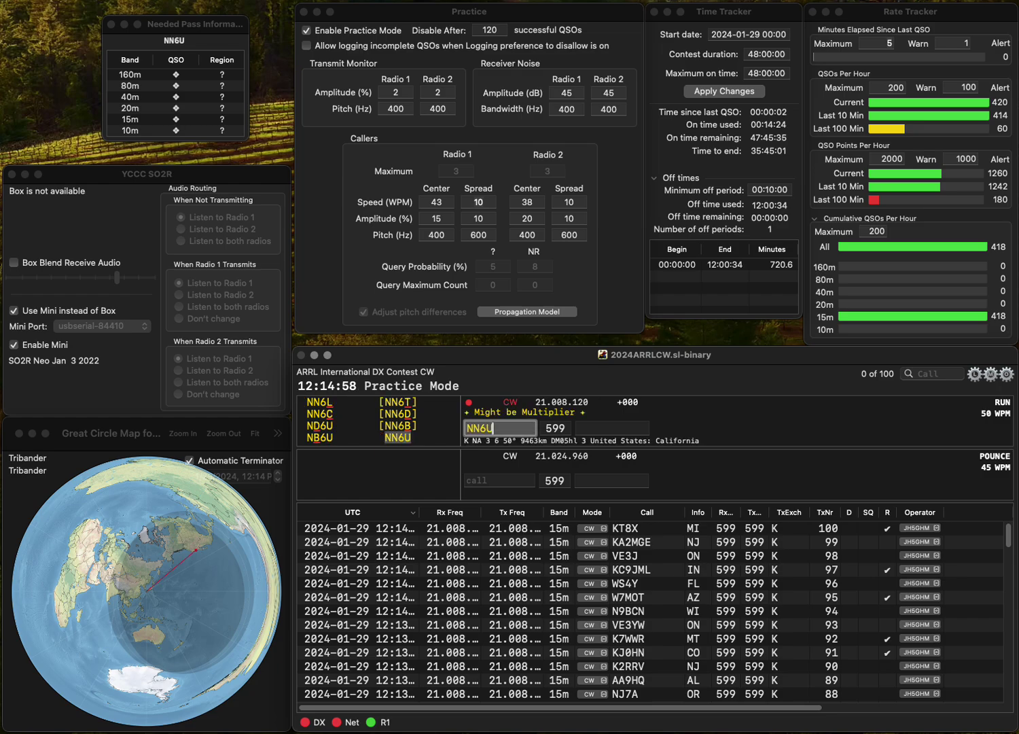
pyautogui.press('Return')
pyautogui.write('CA')
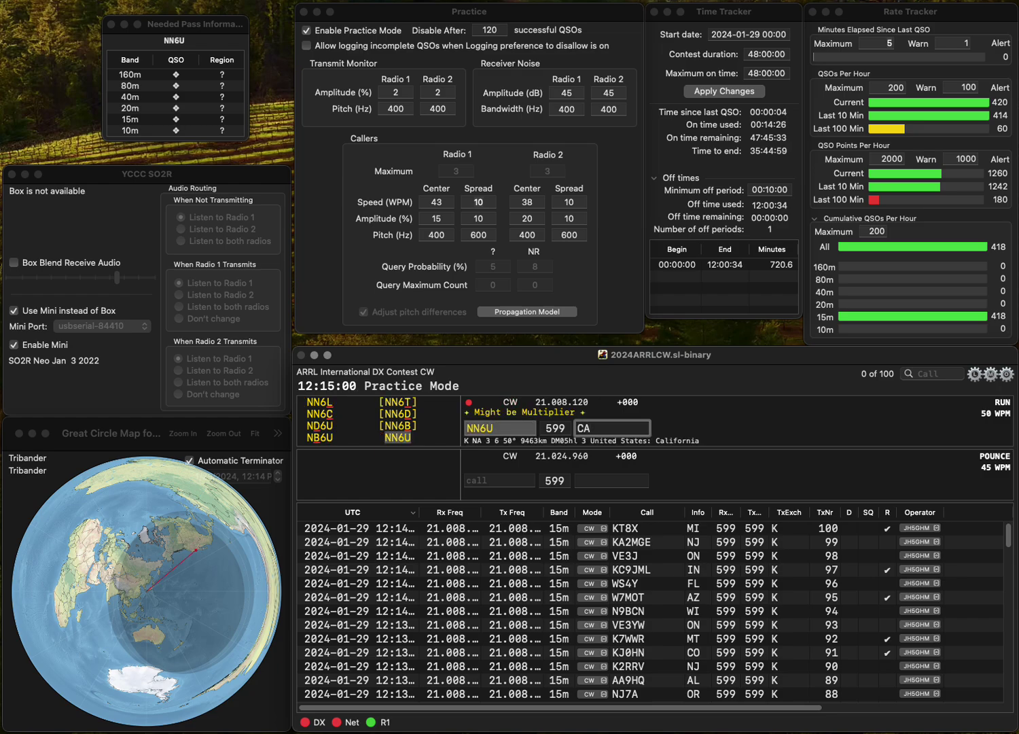
pyautogui.press('Return')
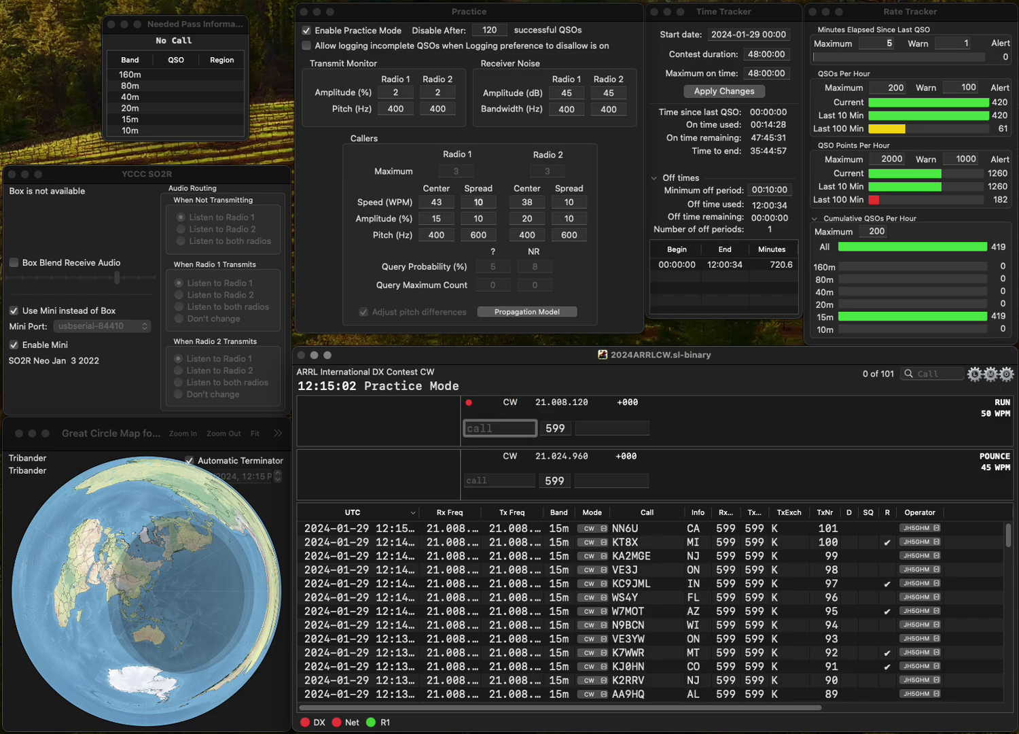
# Log a contact with W3OFT, report 599 and exchange DE, on the run radio
pyautogui.write('W3OFT')
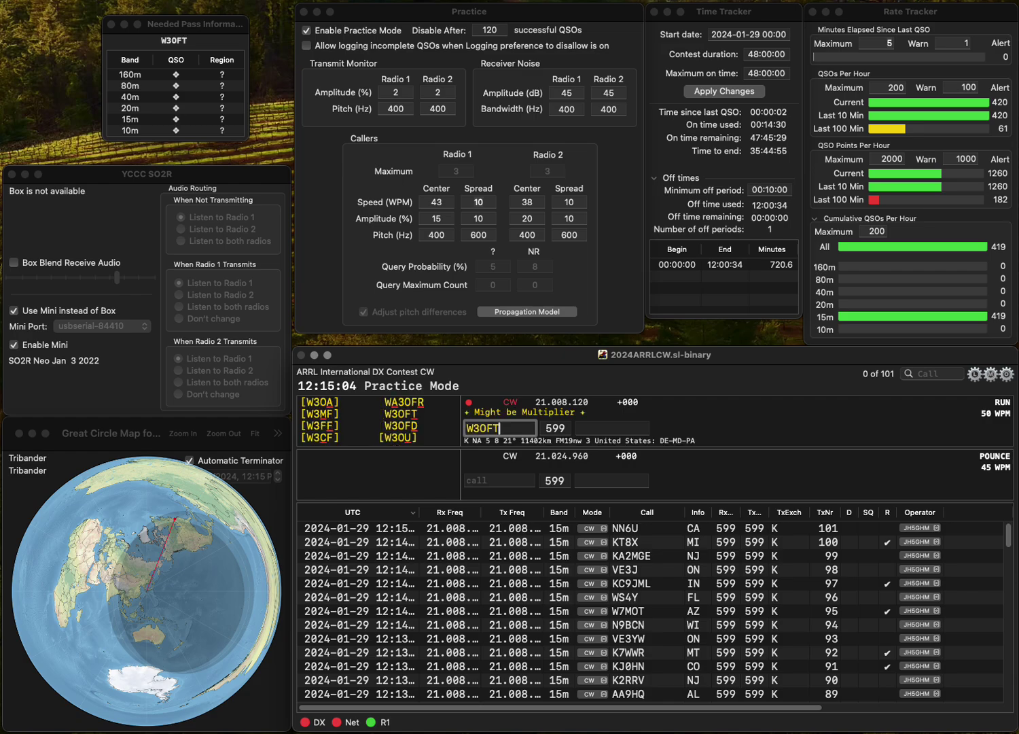
pyautogui.press('Return')
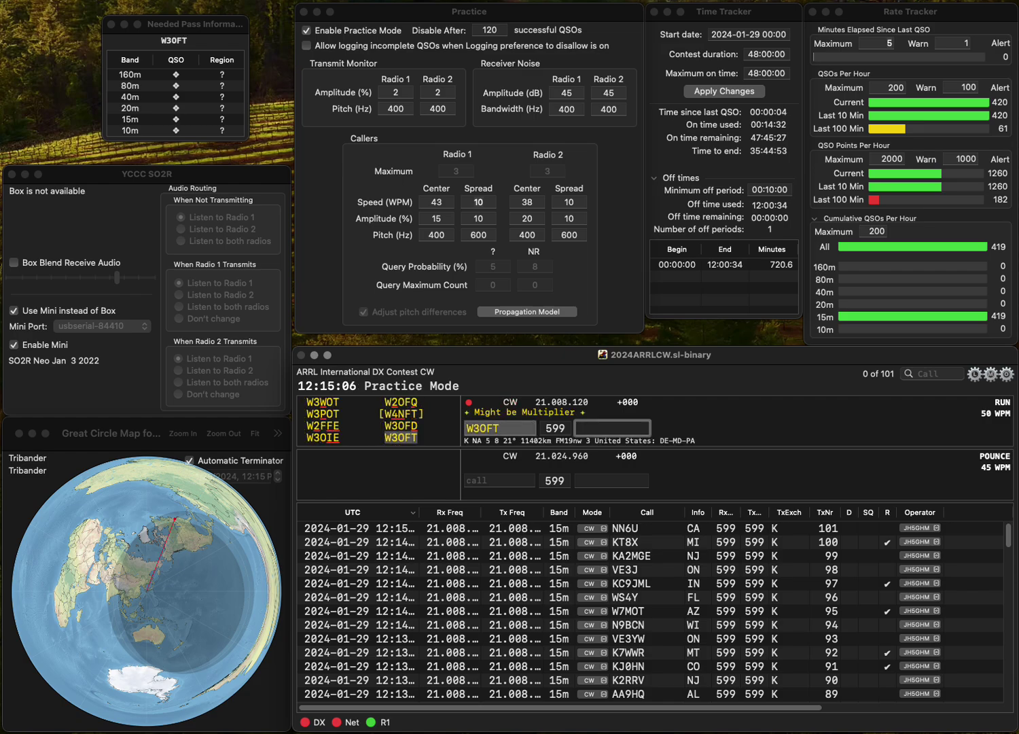
pyautogui.write('E')
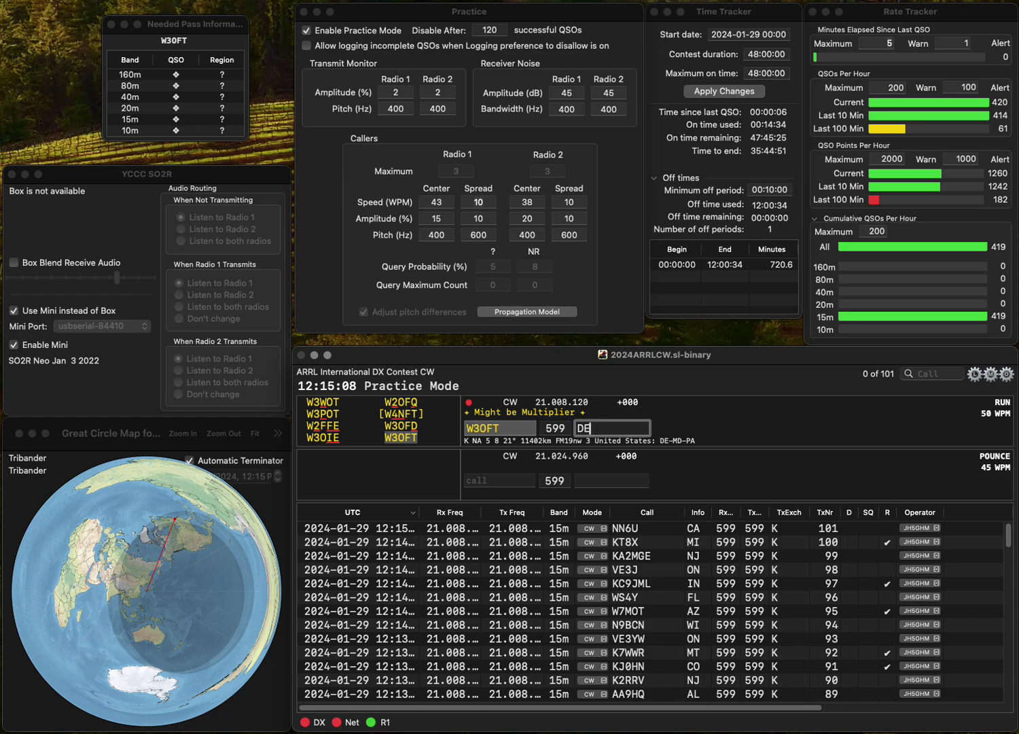
pyautogui.press('Return')
pyautogui.write('KE4')
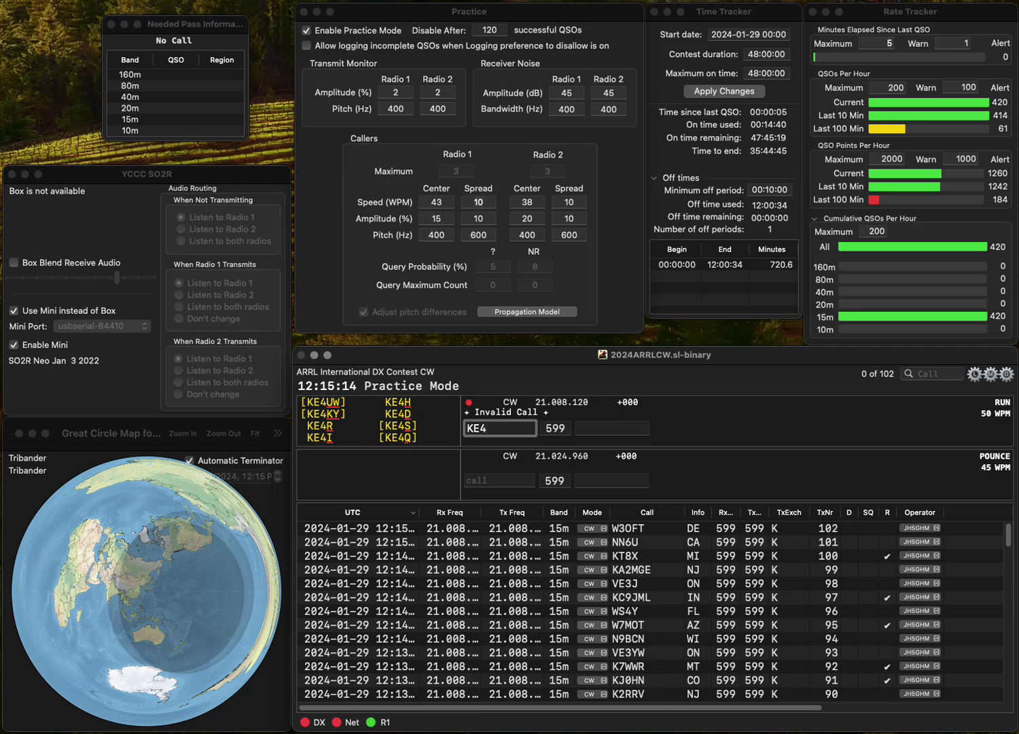
pyautogui.write('WKH')
pyautogui.press('space')
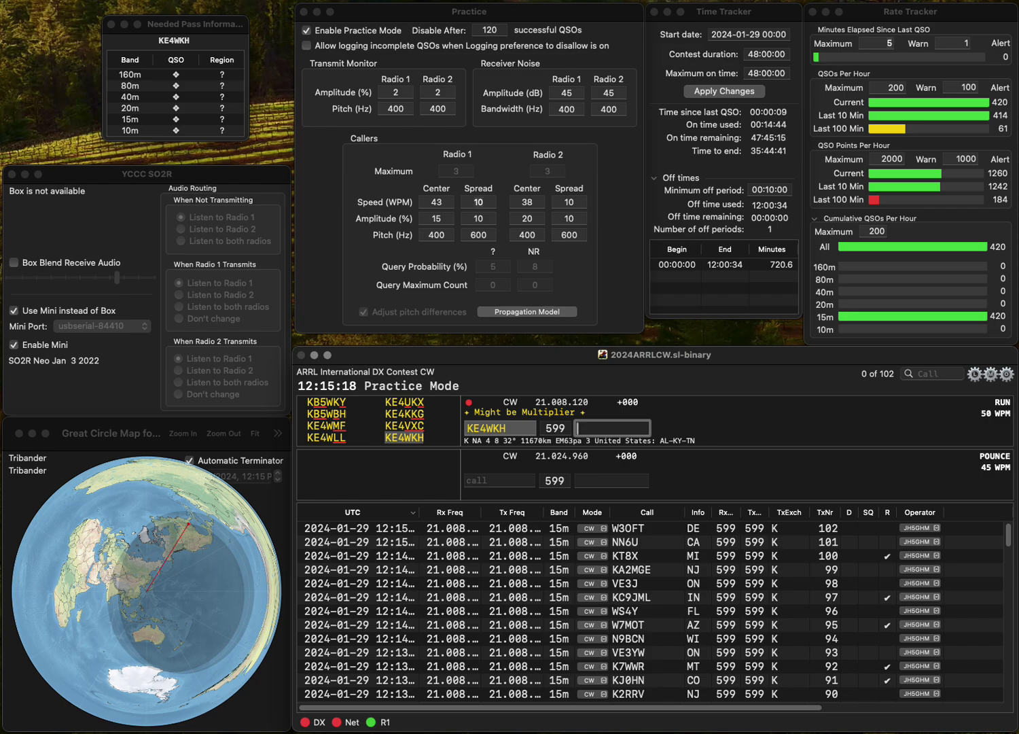
pyautogui.write('AL')
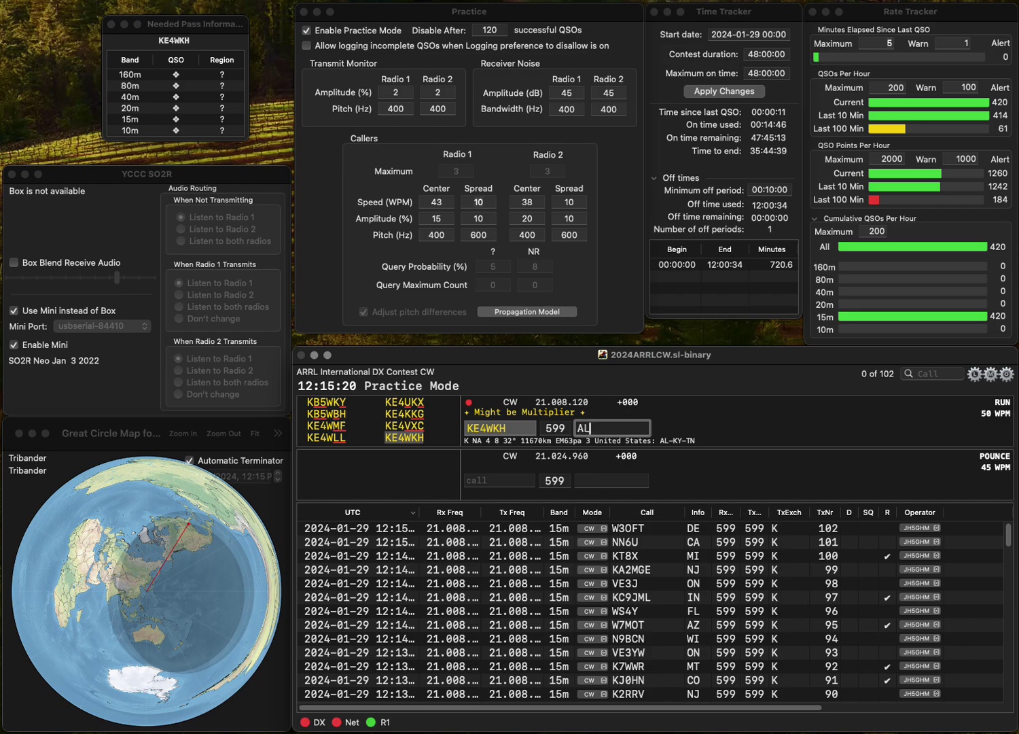
pyautogui.press('Return')
pyautogui.write('VE')
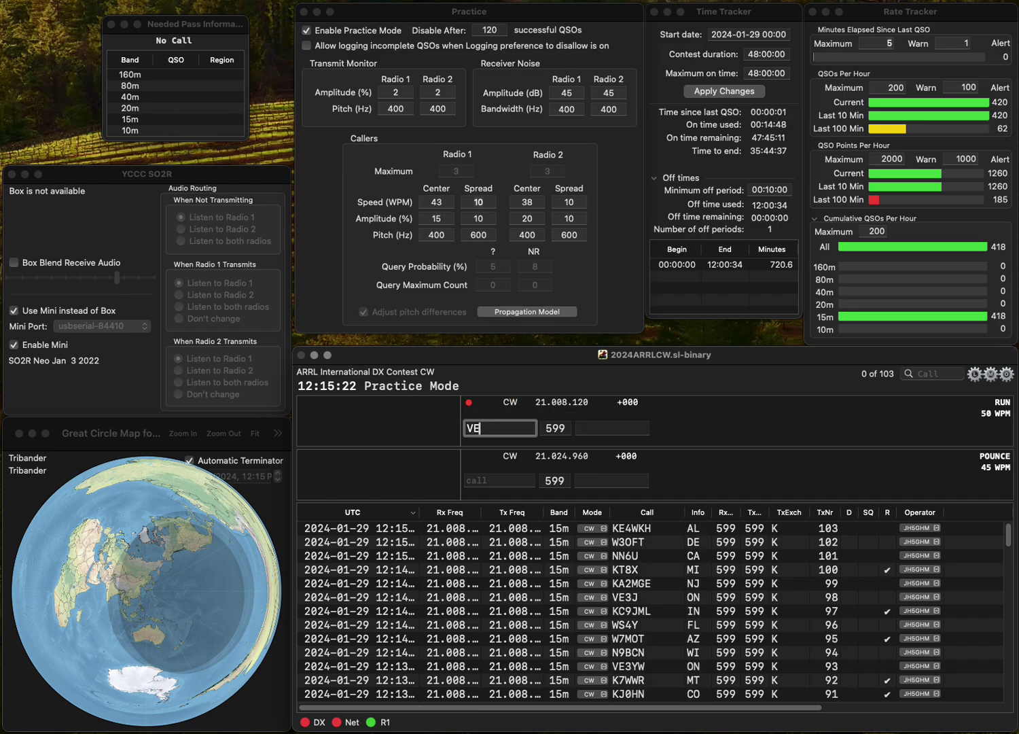
pyautogui.write('9IRC')
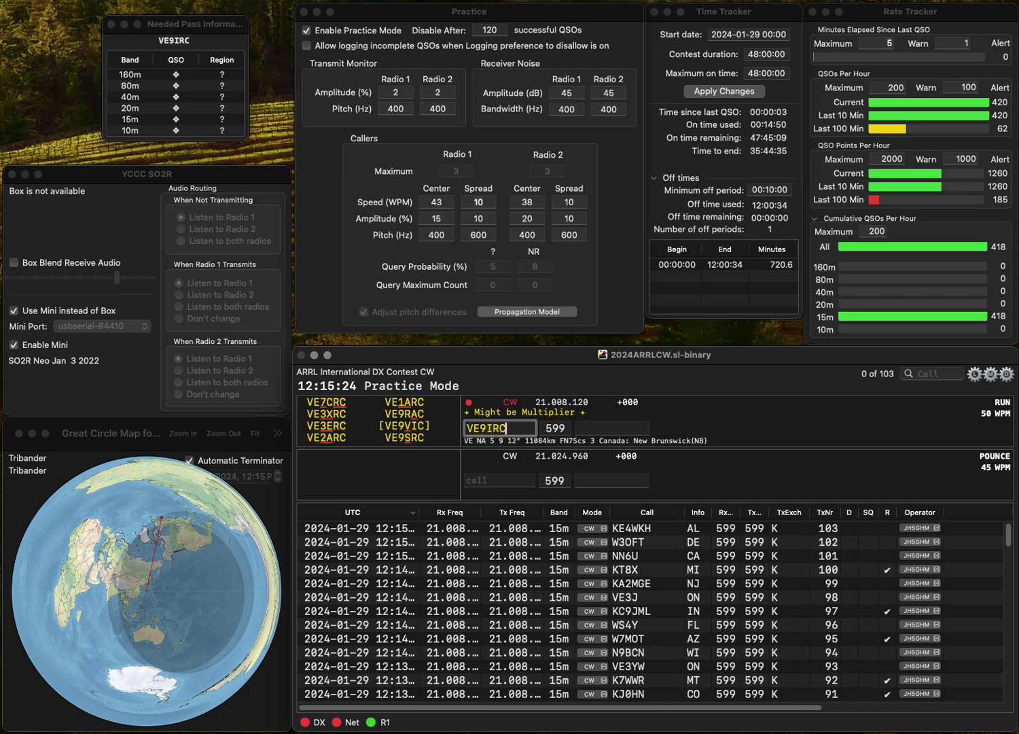
pyautogui.press('BackSpace')
pyautogui.press('BackSpace')
pyautogui.write('SR')
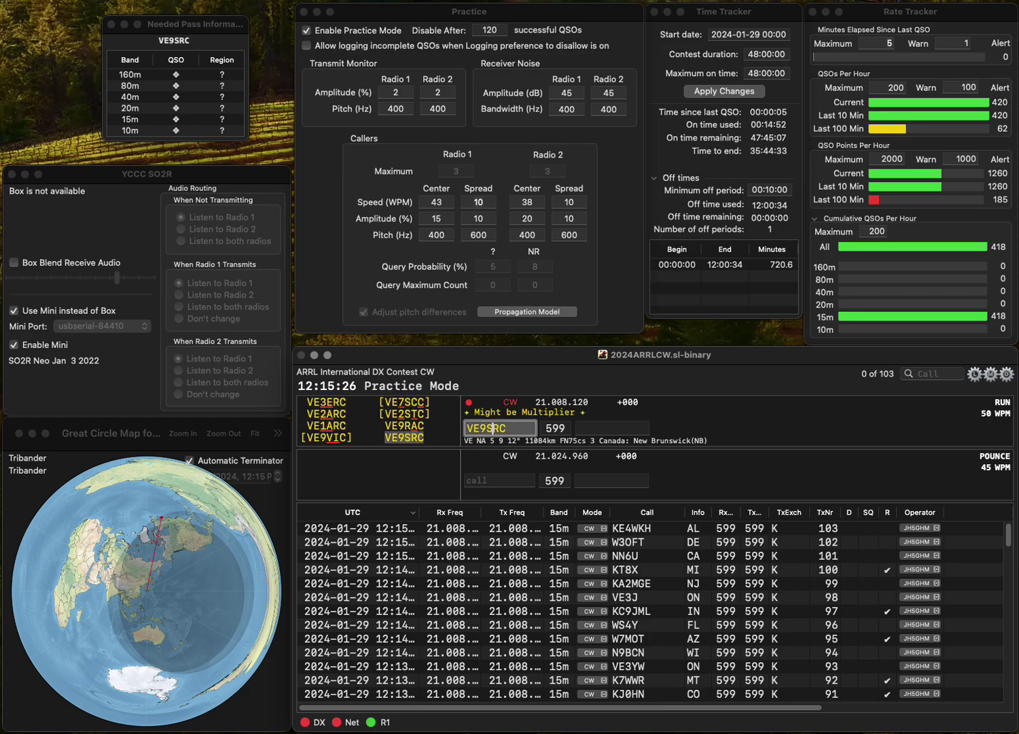
pyautogui.press('space')
pyautogui.write('NB')
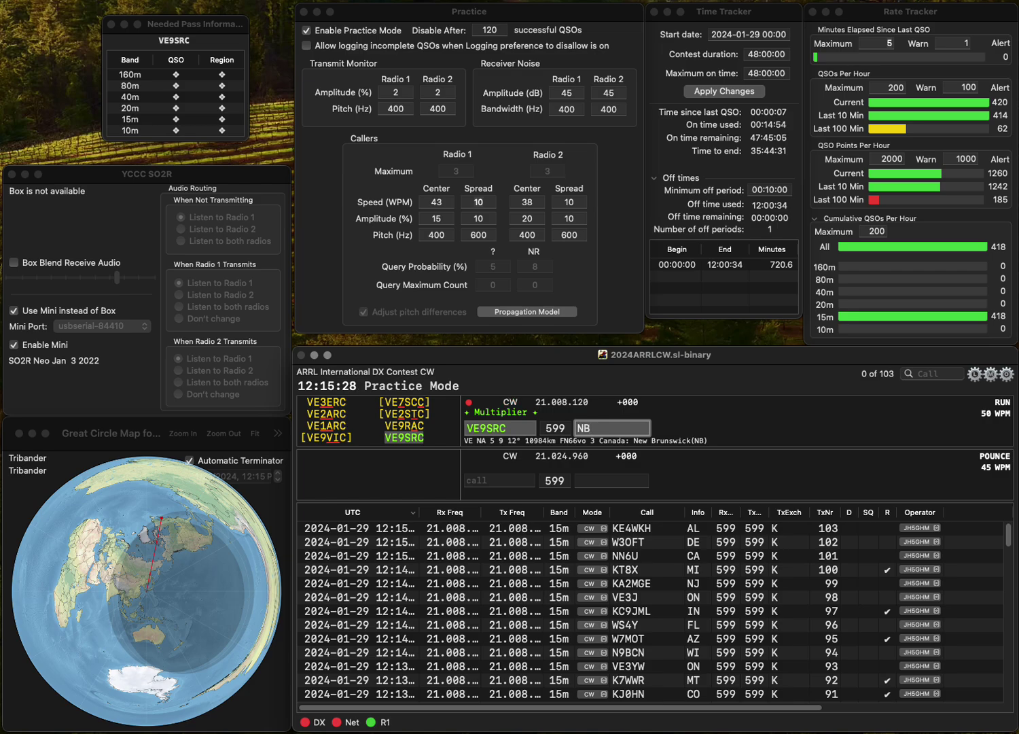
pyautogui.press('Return')
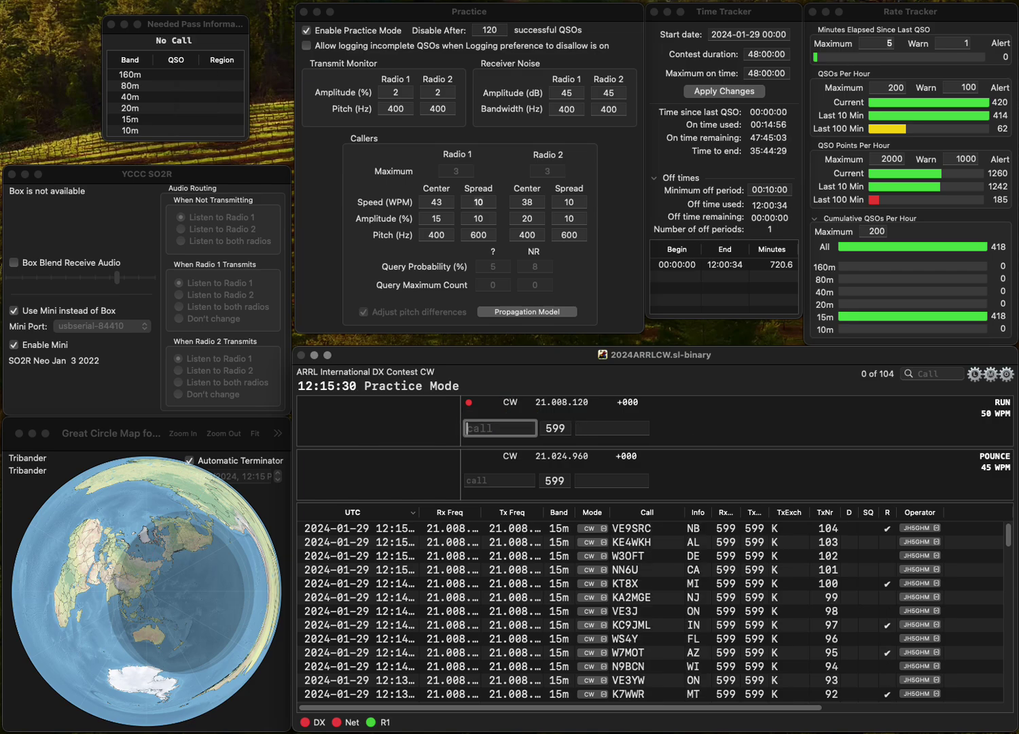
pyautogui.write('K0ES')
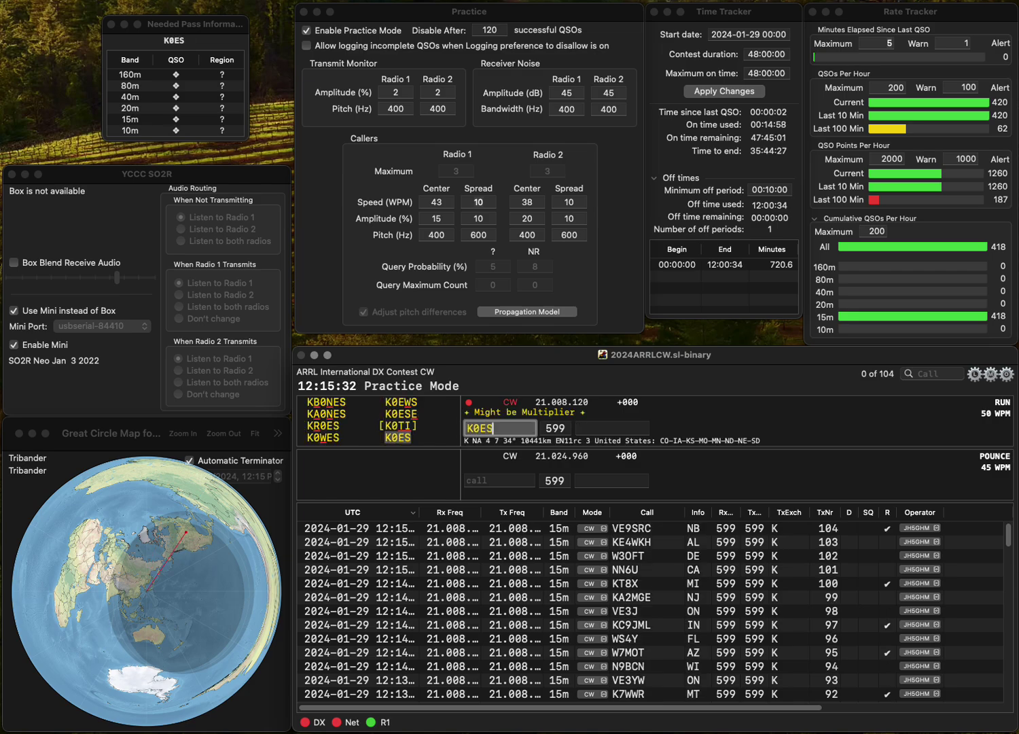
pyautogui.press('space')
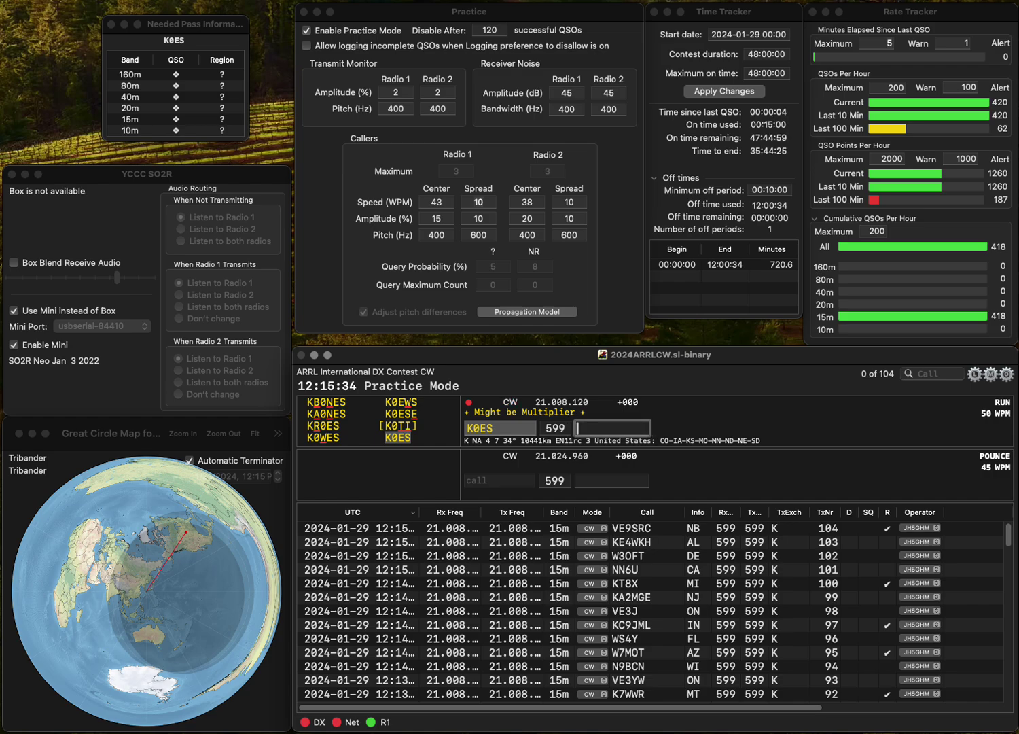
pyautogui.write('IA')
pyautogui.press('Return')
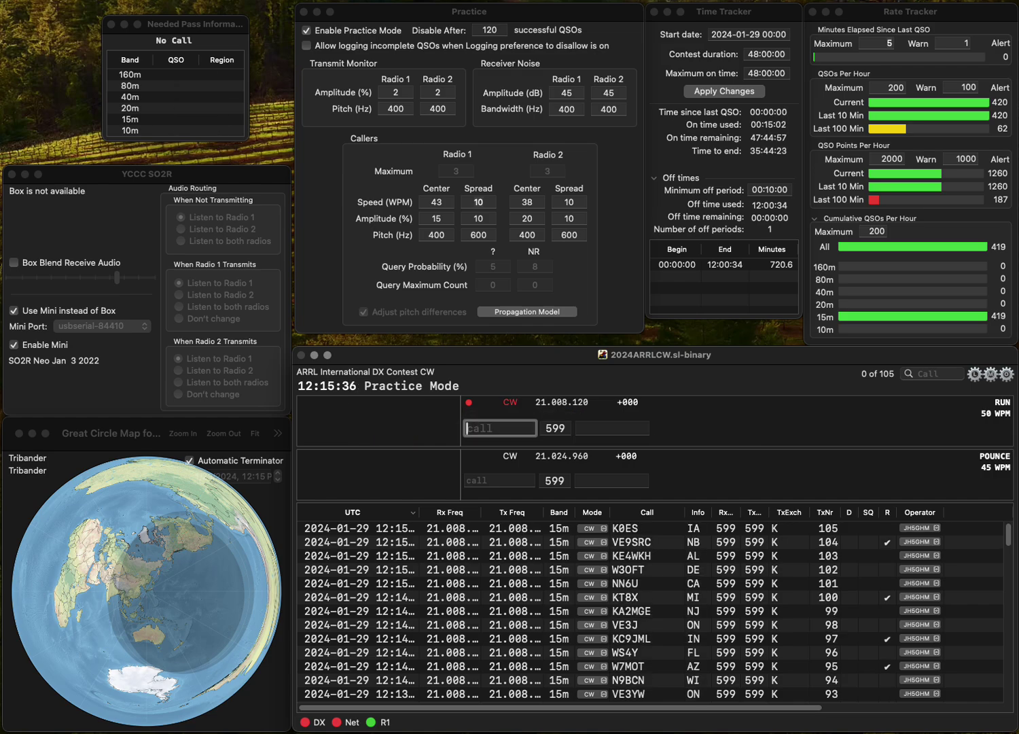
pyautogui.write('AD')
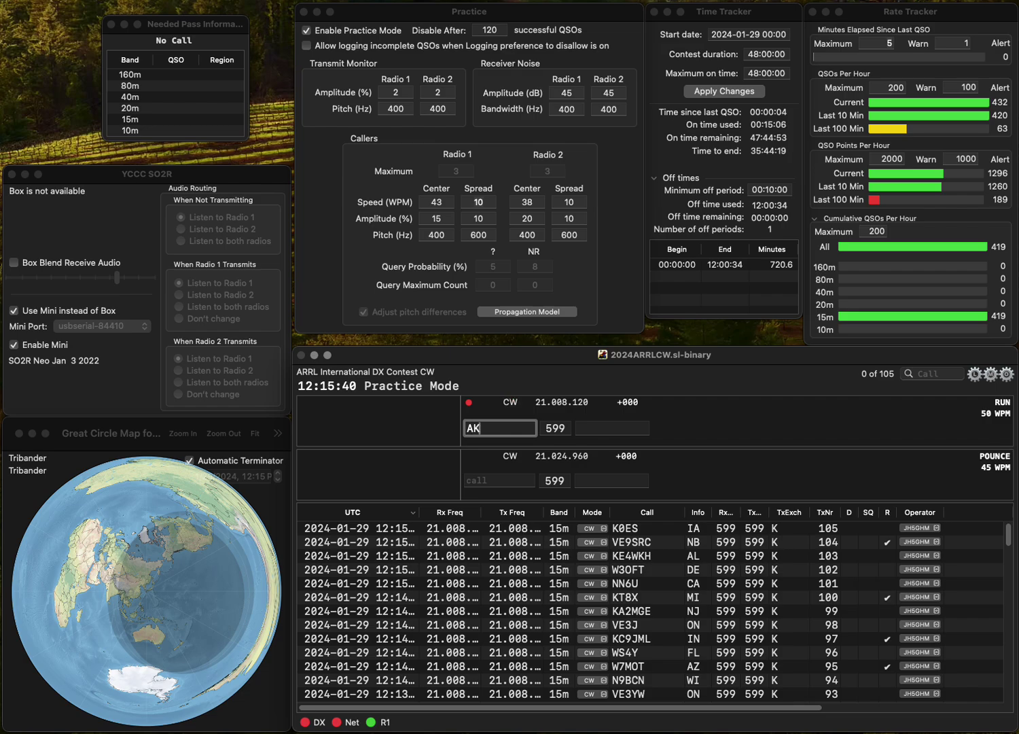
pyautogui.write('4I')
pyautogui.press('Return')
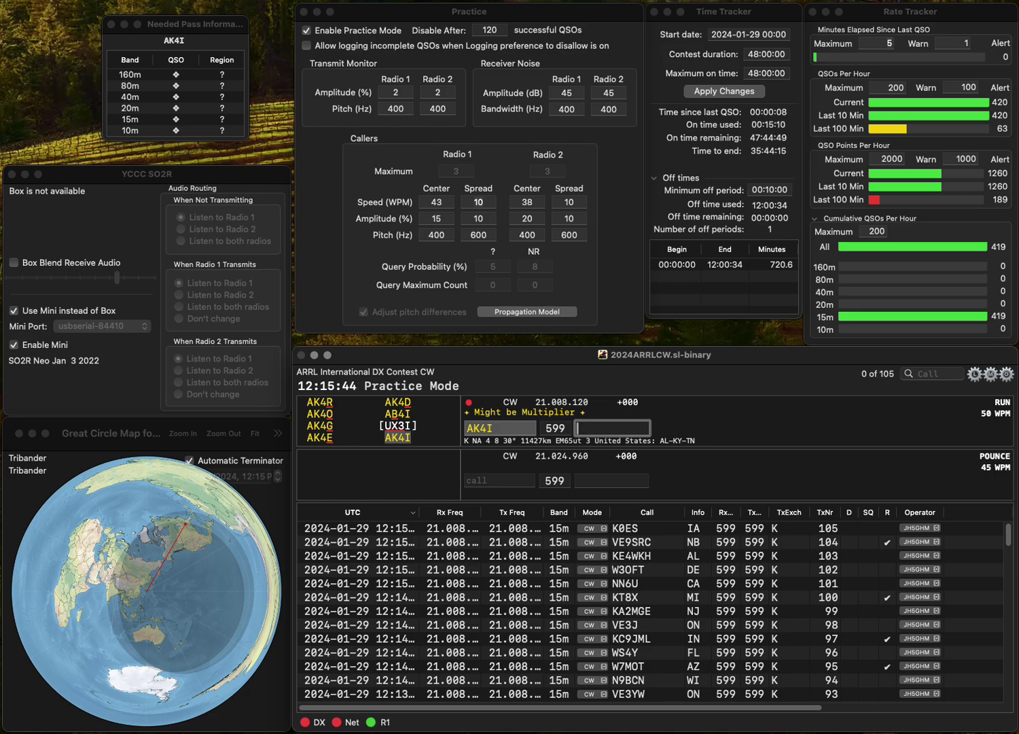
pyautogui.write('AL')
pyautogui.press('Return')
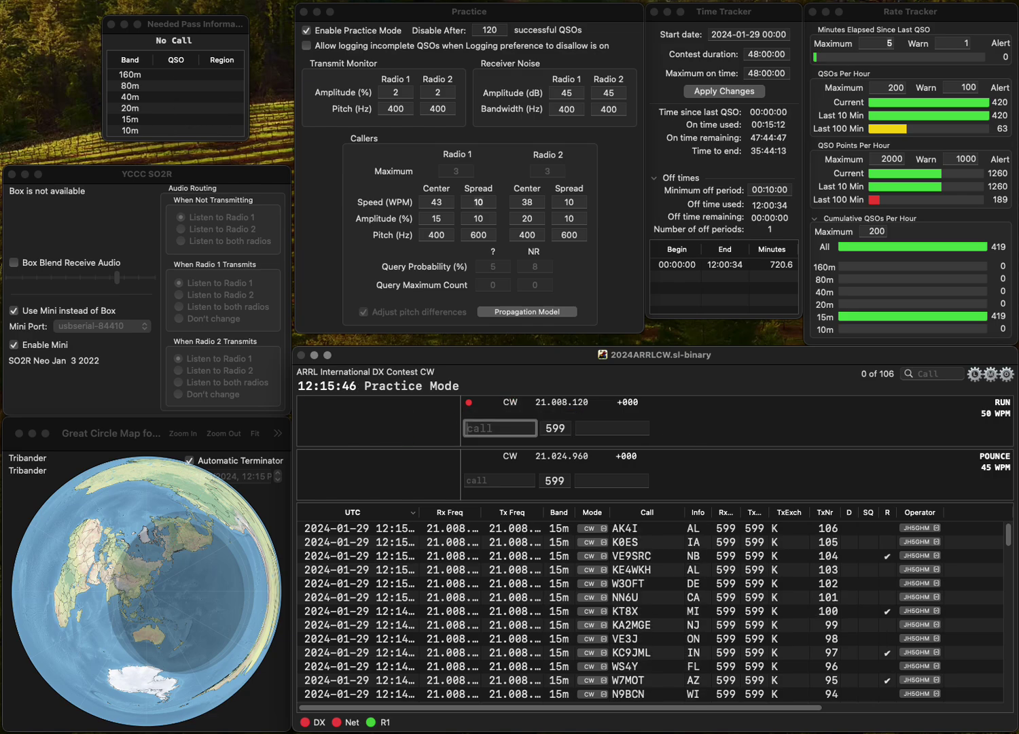
pyautogui.write('K0')
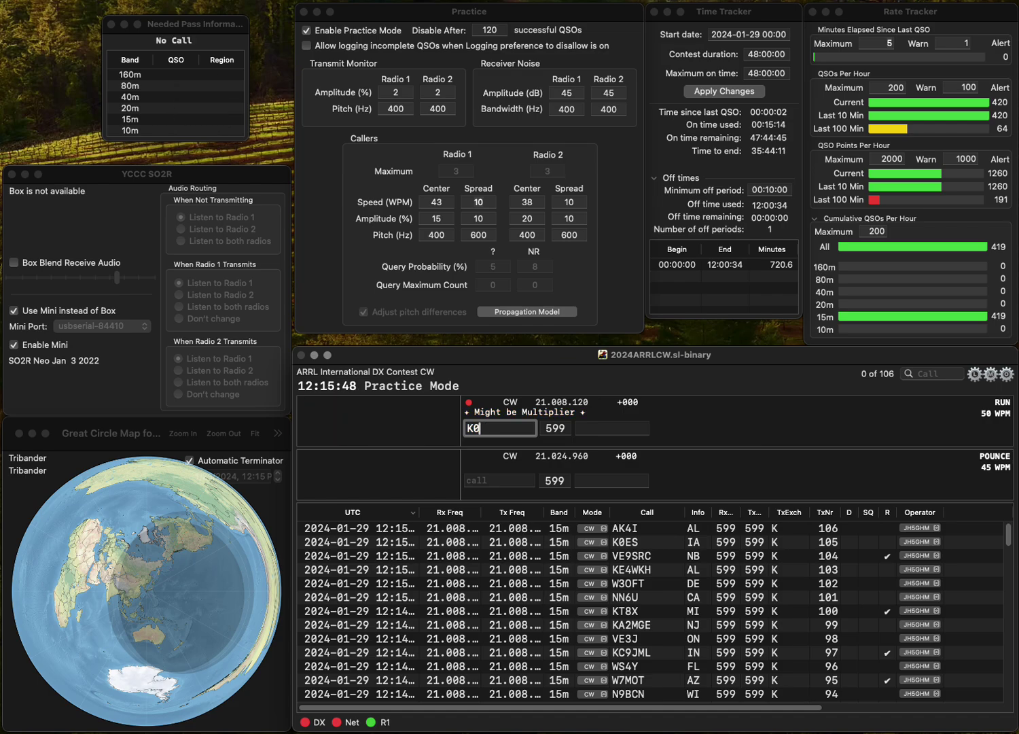
pyautogui.write('DK')
pyautogui.press('Return')
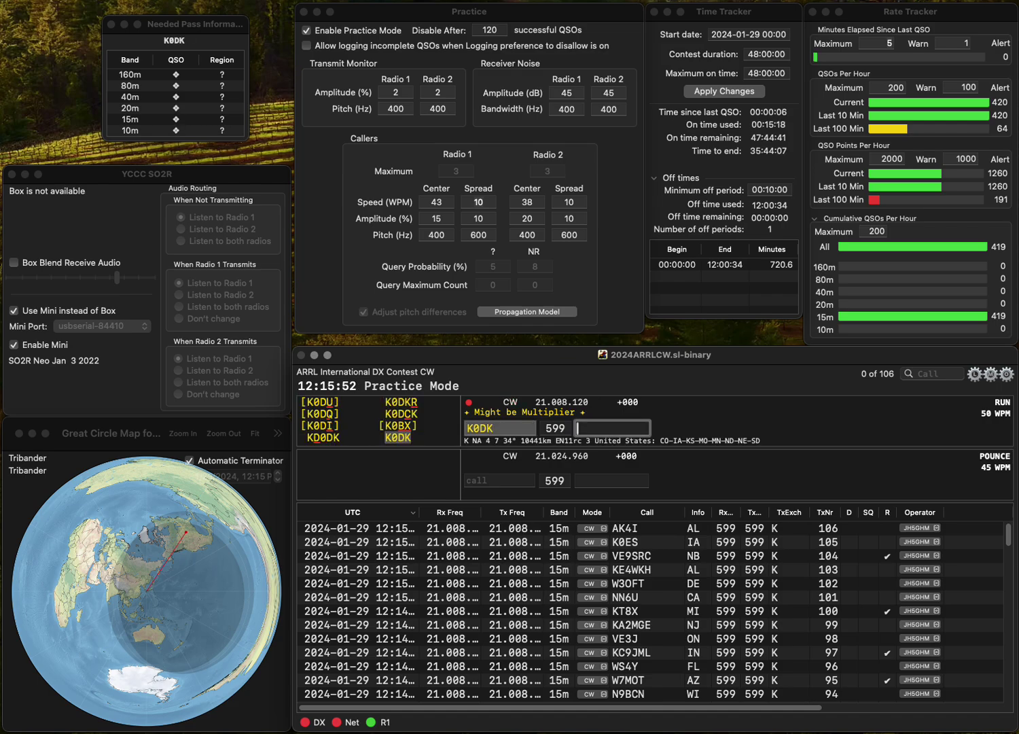
pyautogui.press('Return')
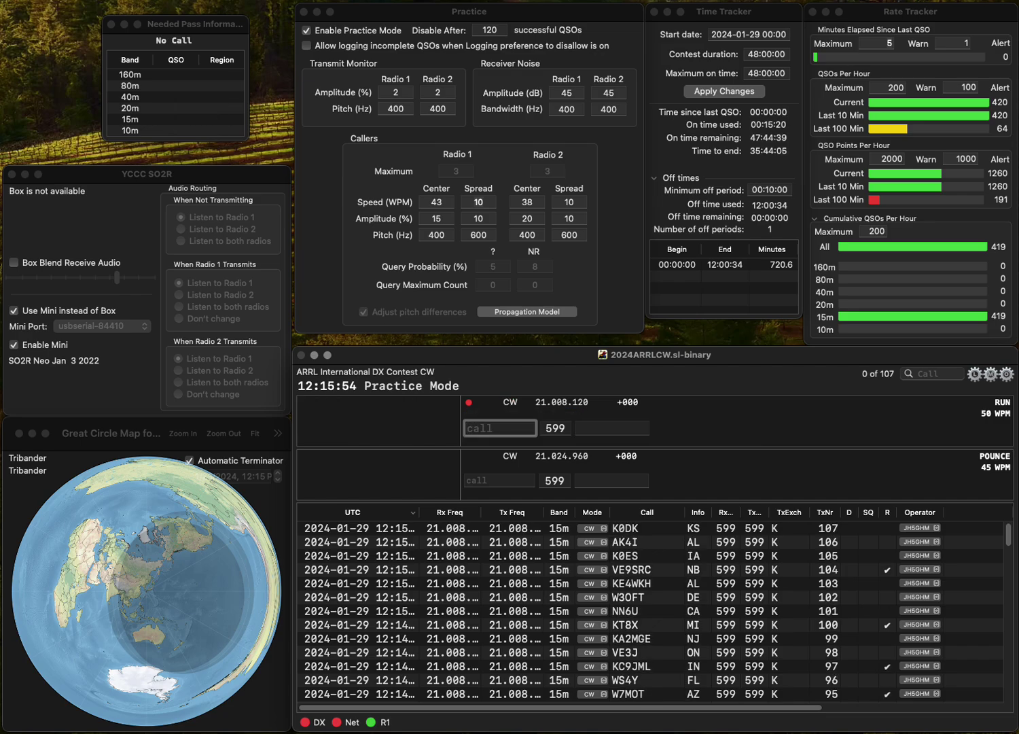
pyautogui.write('K9IN')
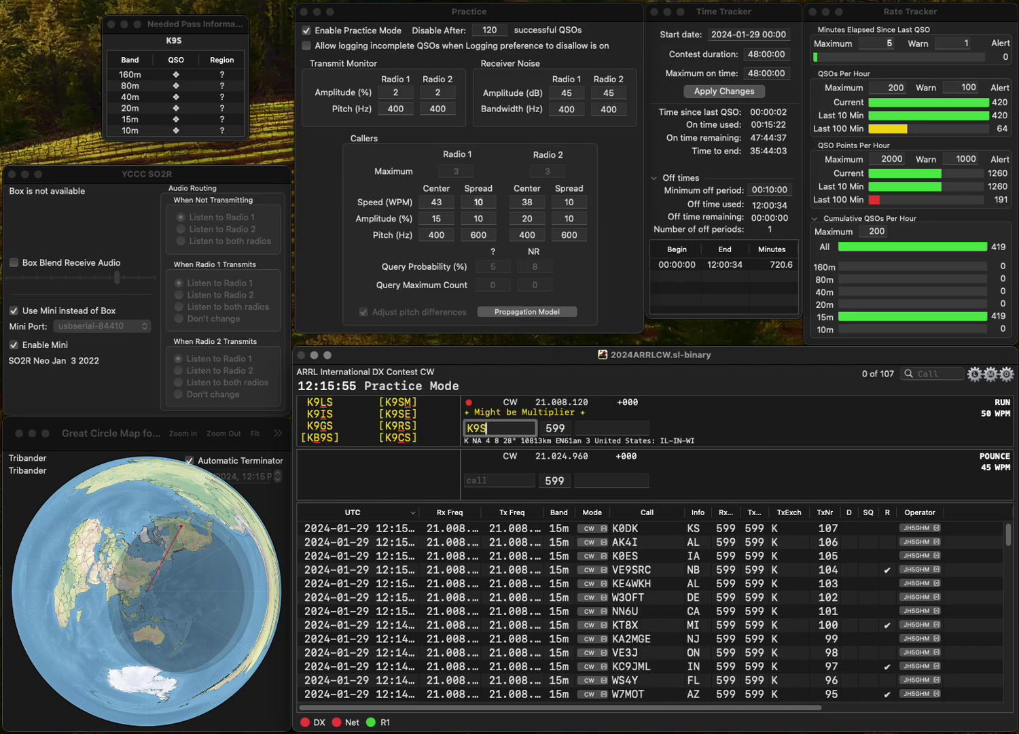
pyautogui.write('G')
pyautogui.press('Return')
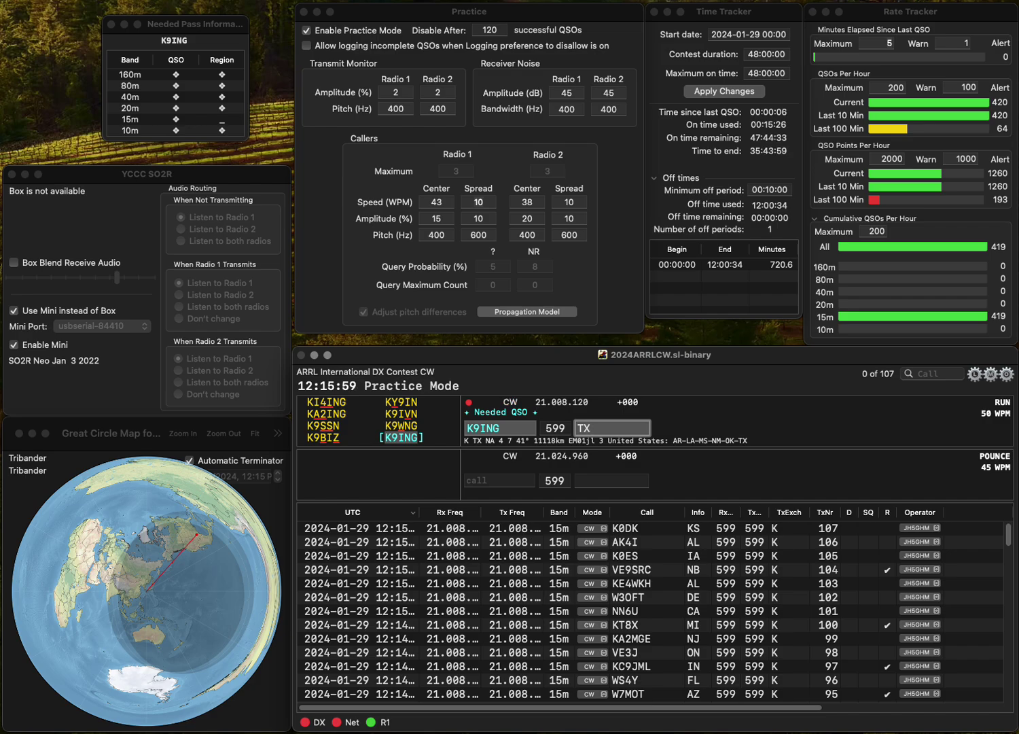
pyautogui.press('Return')
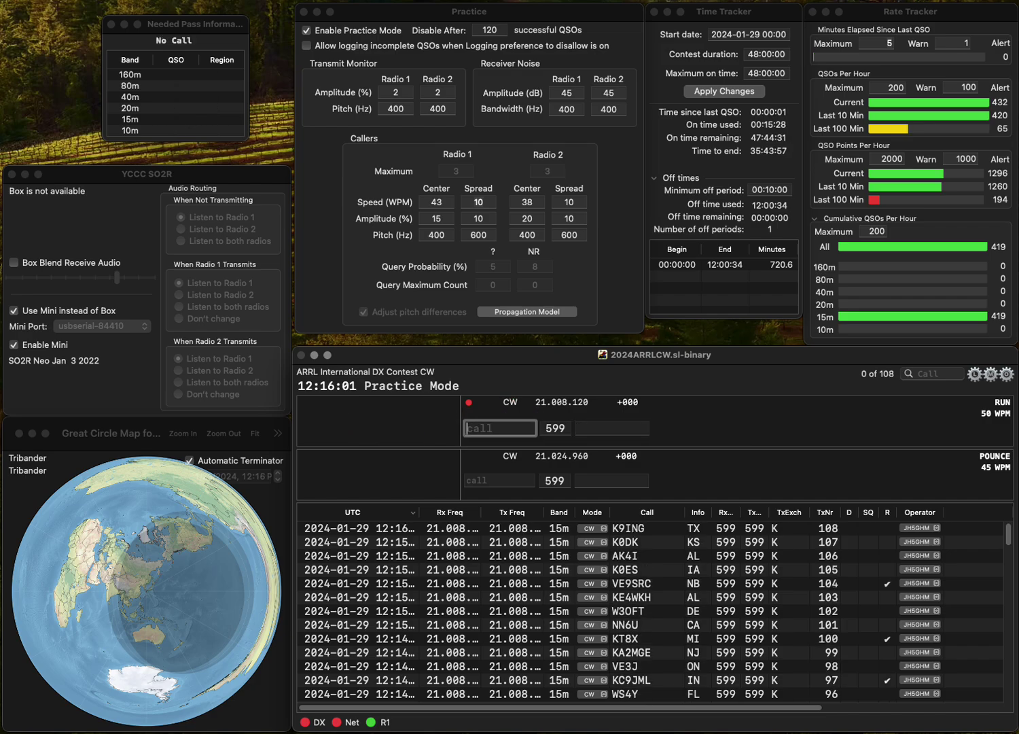
pyautogui.write('8AJT')
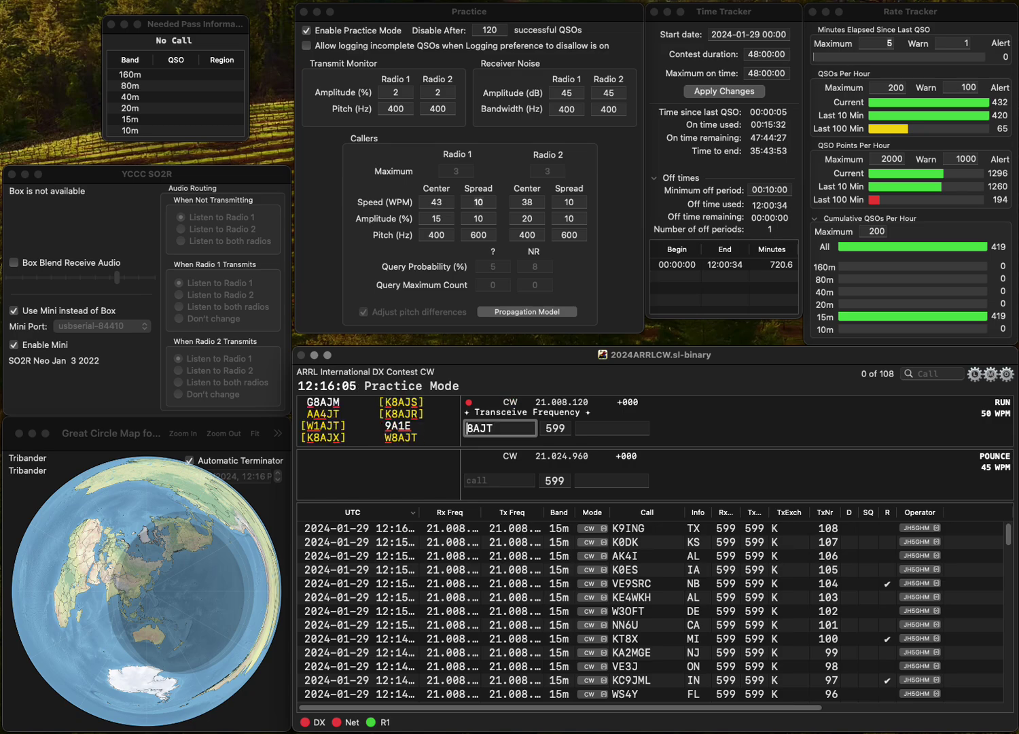
pyautogui.write('W')
pyautogui.click(611, 427)
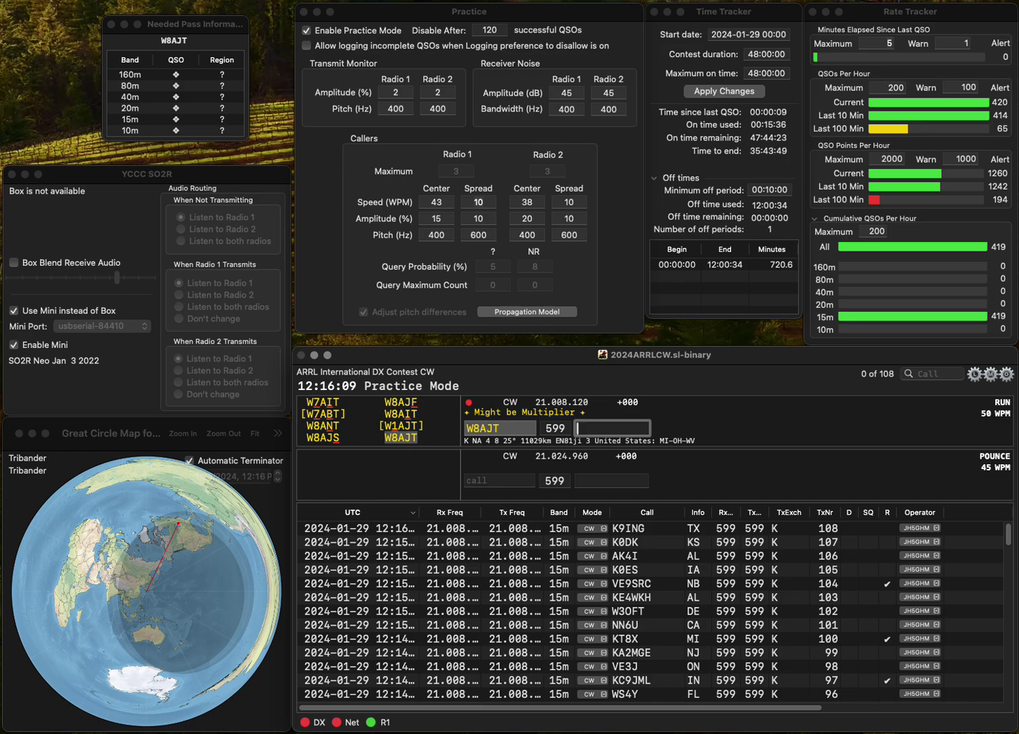
pyautogui.press('Return')
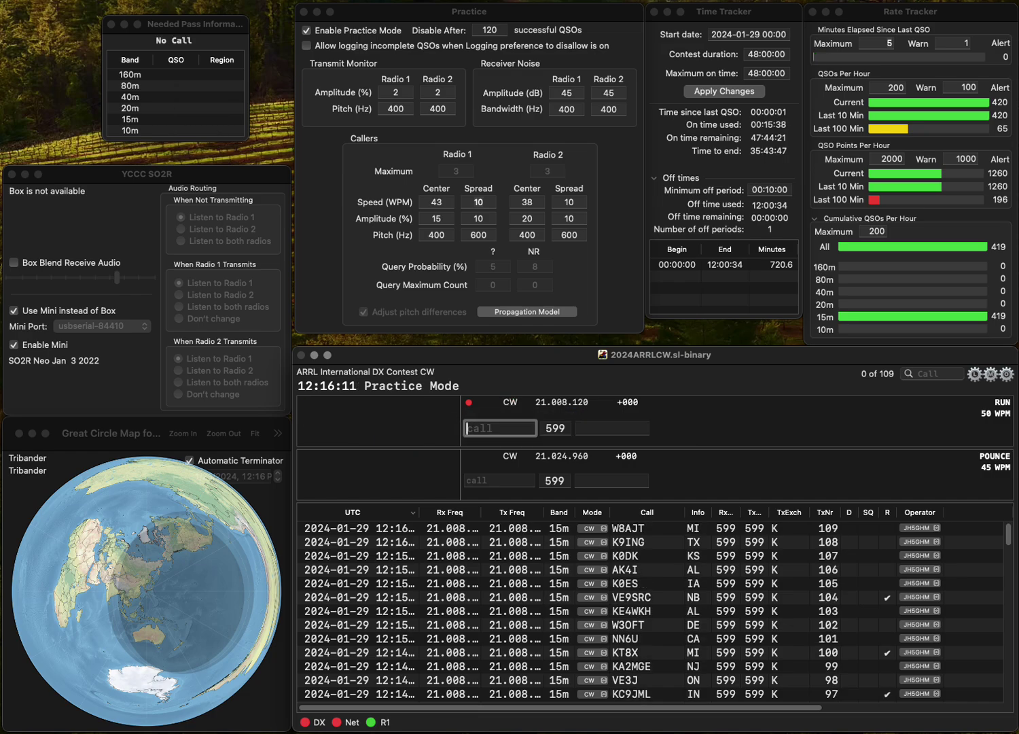
pyautogui.write('N1ERC')
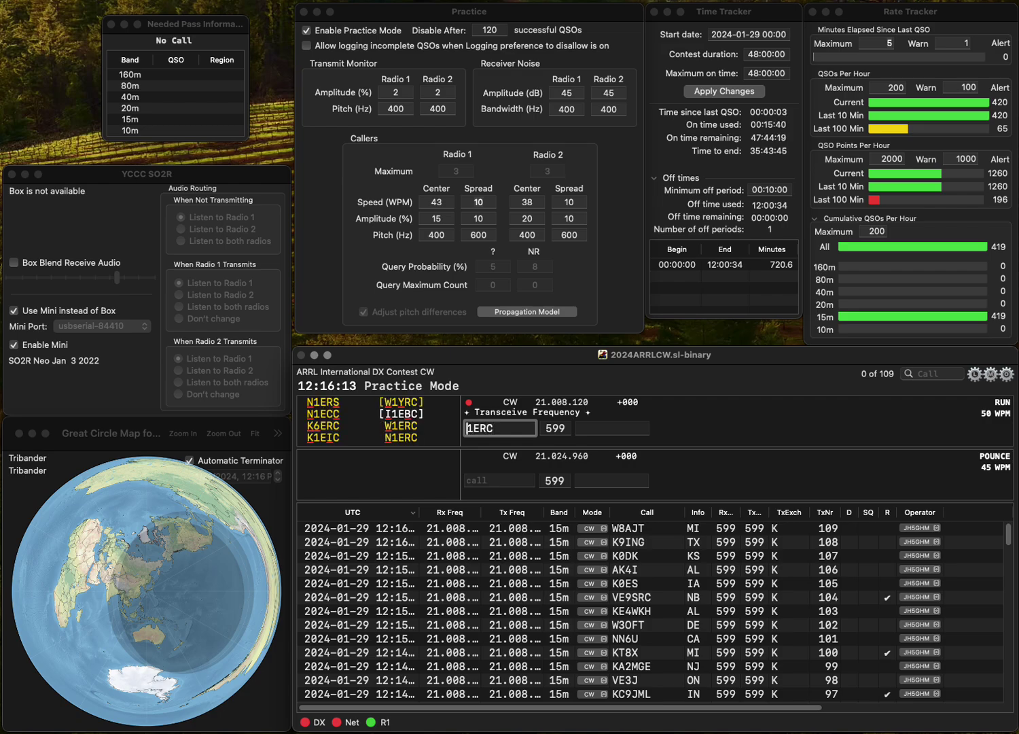
pyautogui.press('Return')
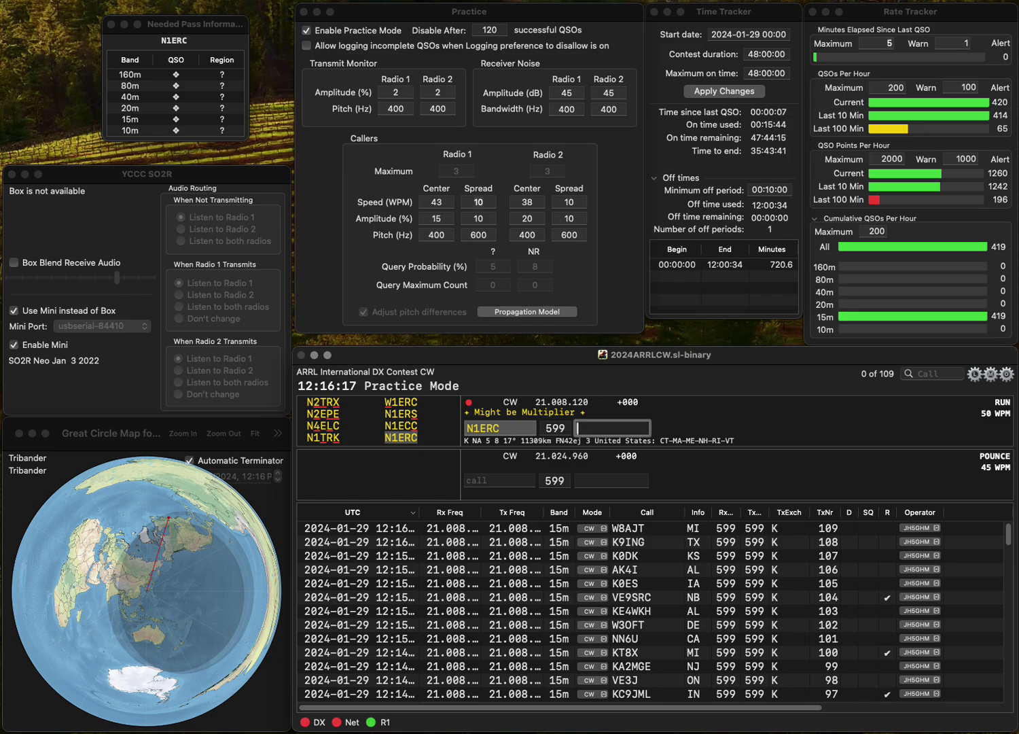
pyautogui.write('RI')
pyautogui.press('Return')
pyautogui.write('K')
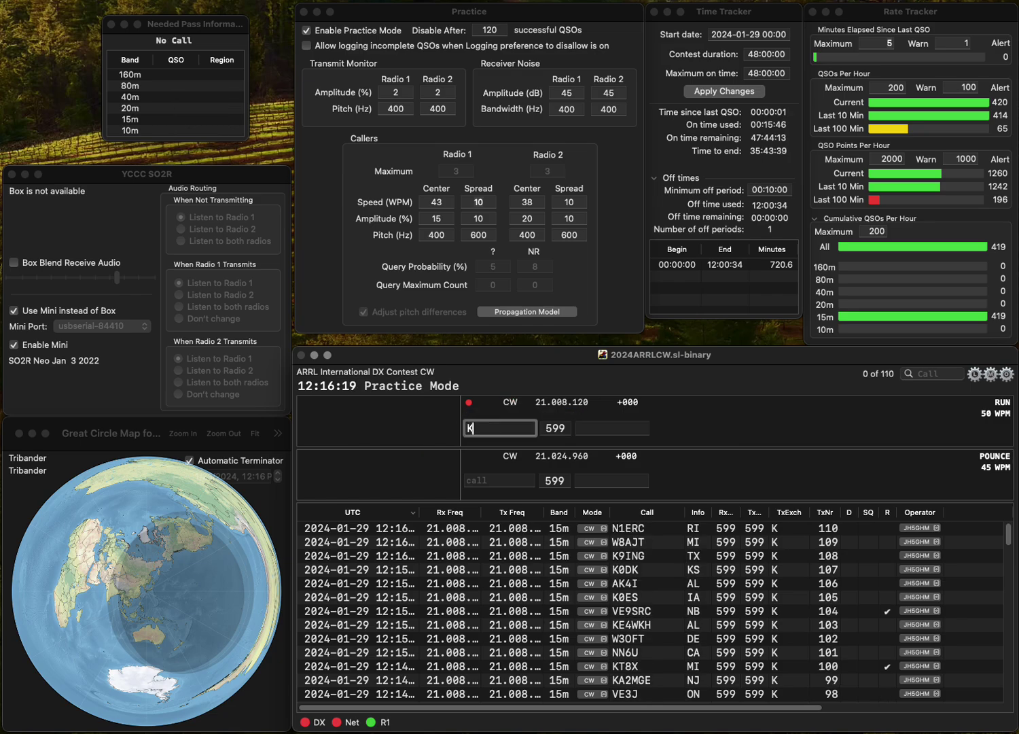
pyautogui.write('9LCY')
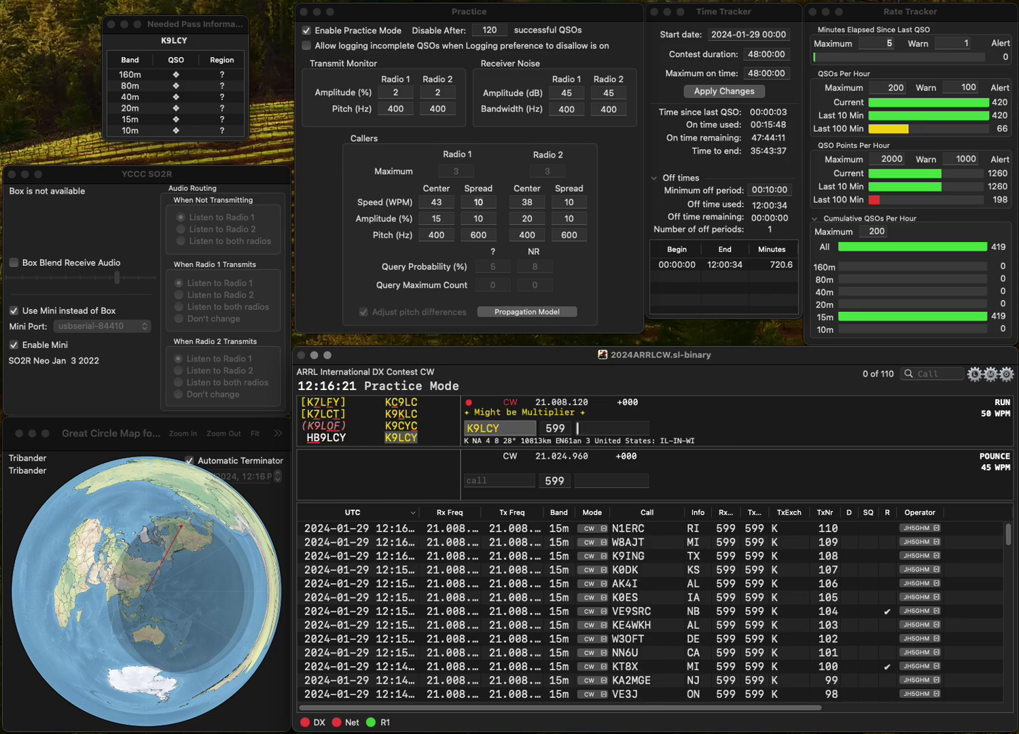
pyautogui.press('space')
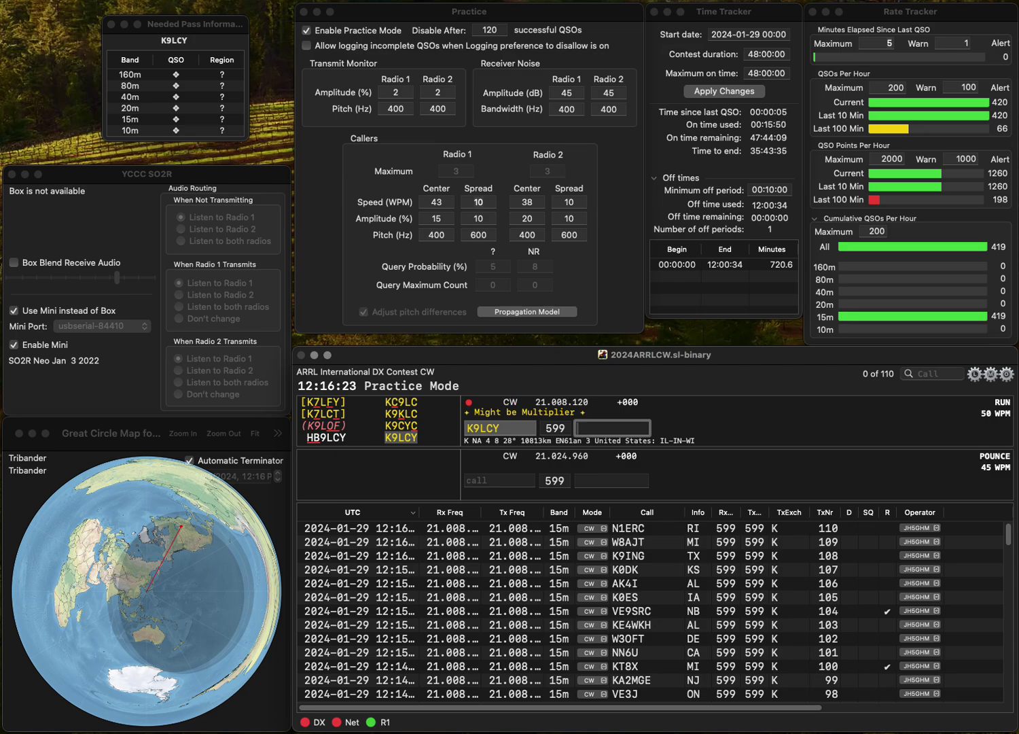
pyautogui.write('IL')
pyautogui.press('Return')
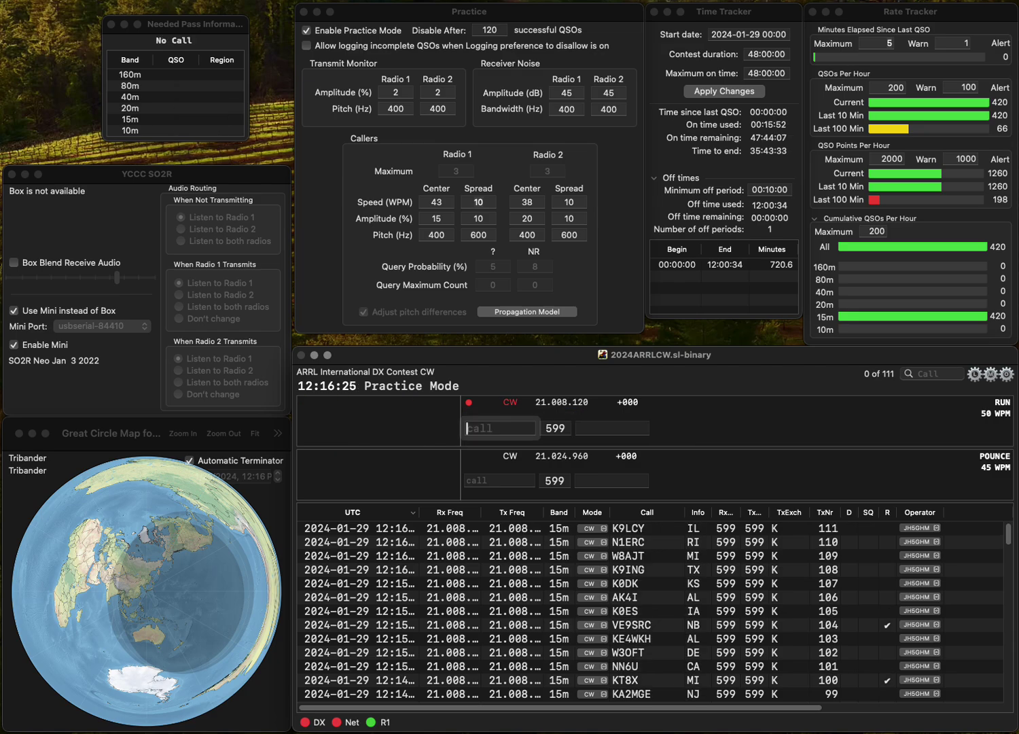
# Enter the call WS2V on the run radio, correct it to WS3V and log the contact with report 599 and exchange PA
pyautogui.write('WI2V')
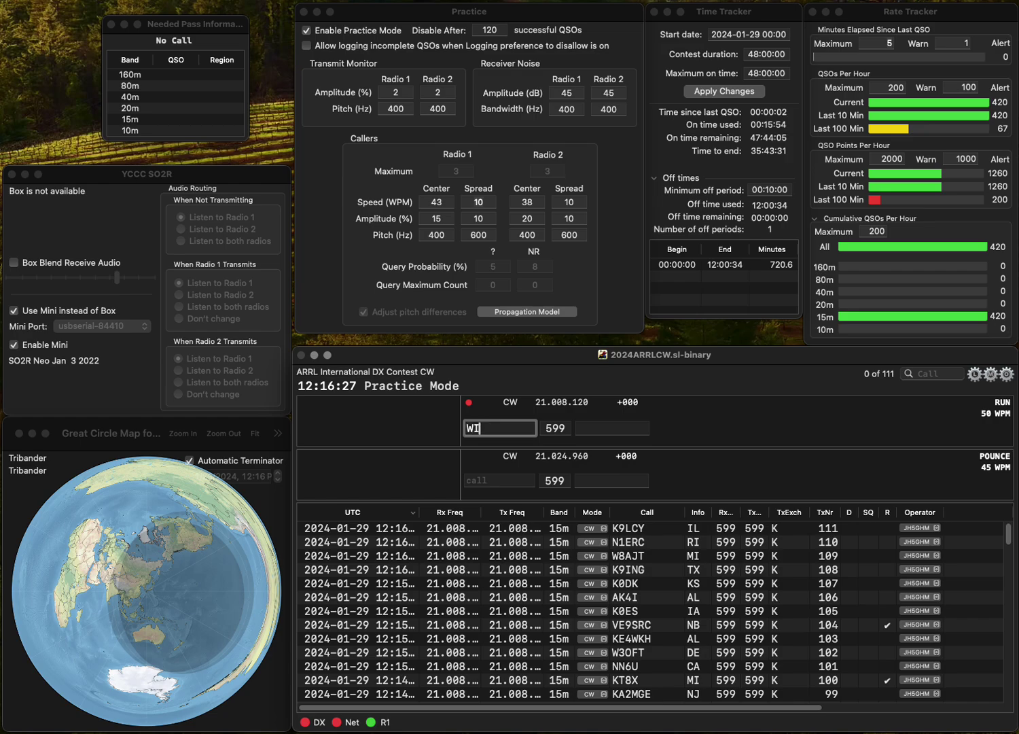
pyautogui.press('Left')
pyautogui.press('Left')
pyautogui.write('HS')
pyautogui.press('BackSpace')
pyautogui.press('BackSpace')
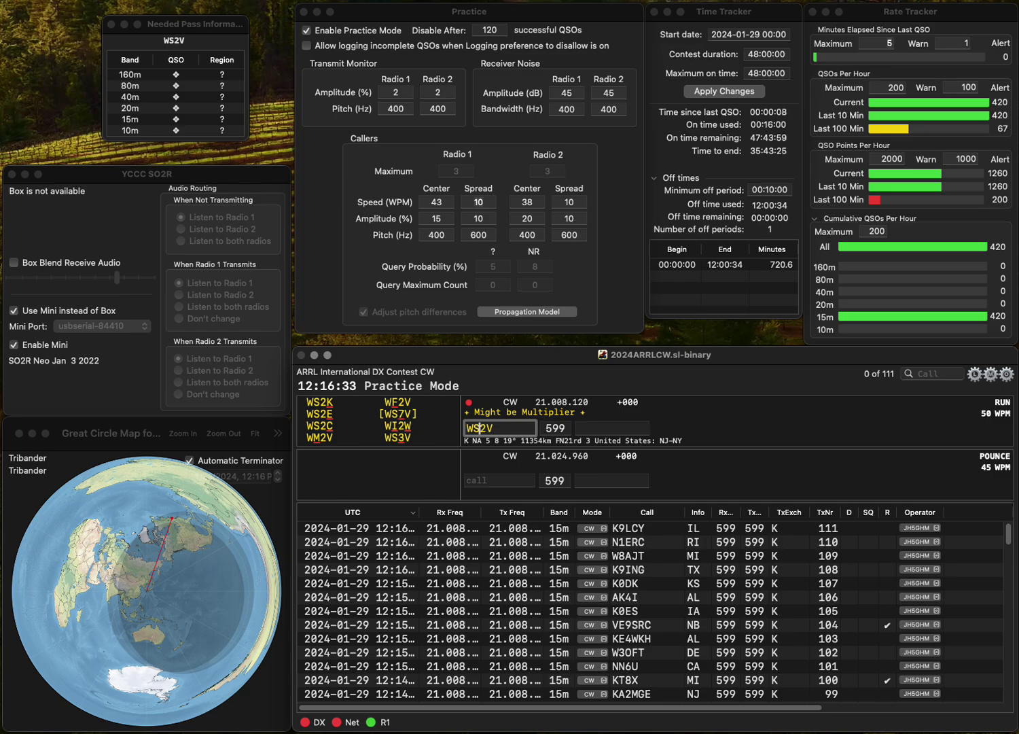
pyautogui.press('Delete')
pyautogui.write('3')
pyautogui.press('space')
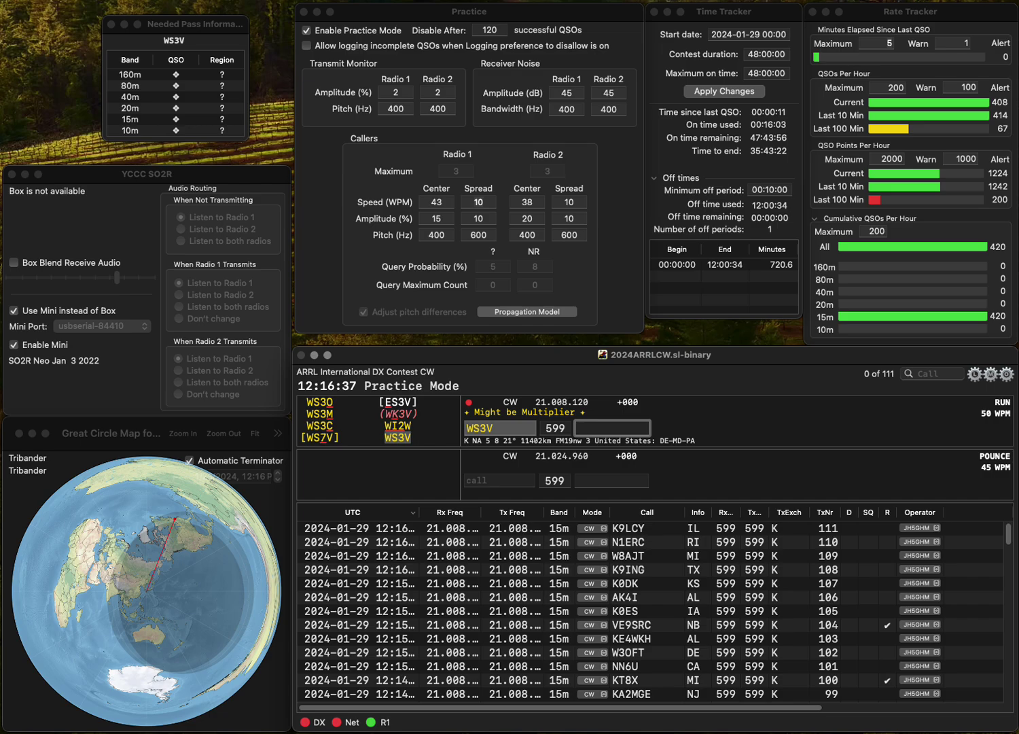
pyautogui.write('PA')
pyautogui.press('Return')
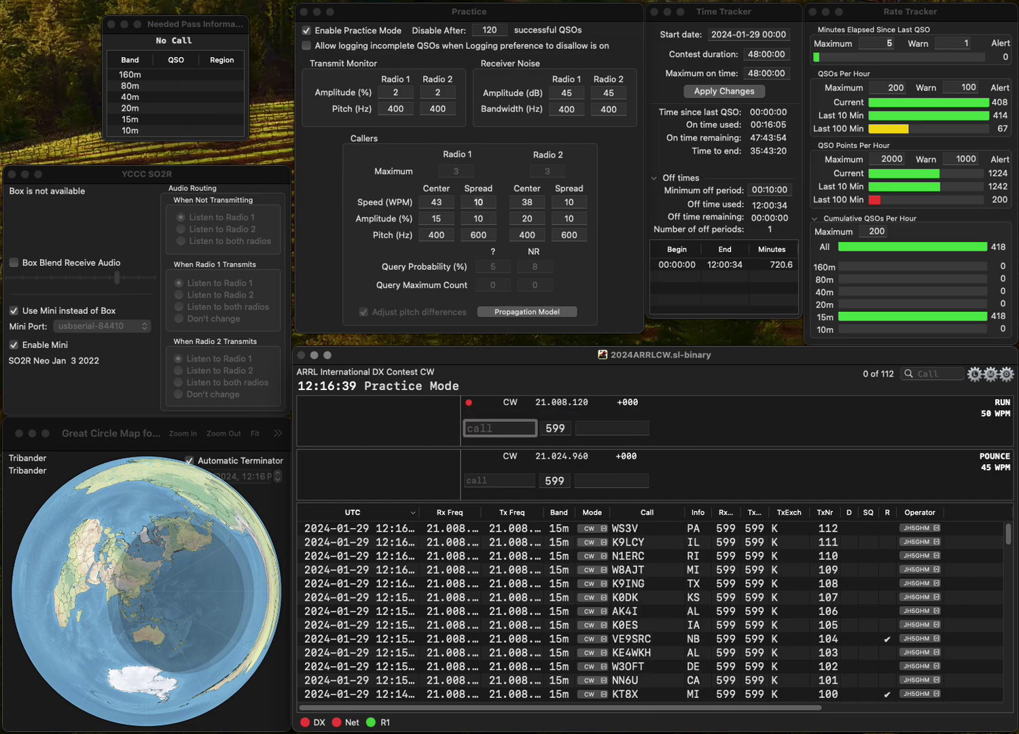
# Enter the partial call NNY on the run radio, correct it to ND4Y and log the contact with report 599 and exchange KY
pyautogui.write('NNY')
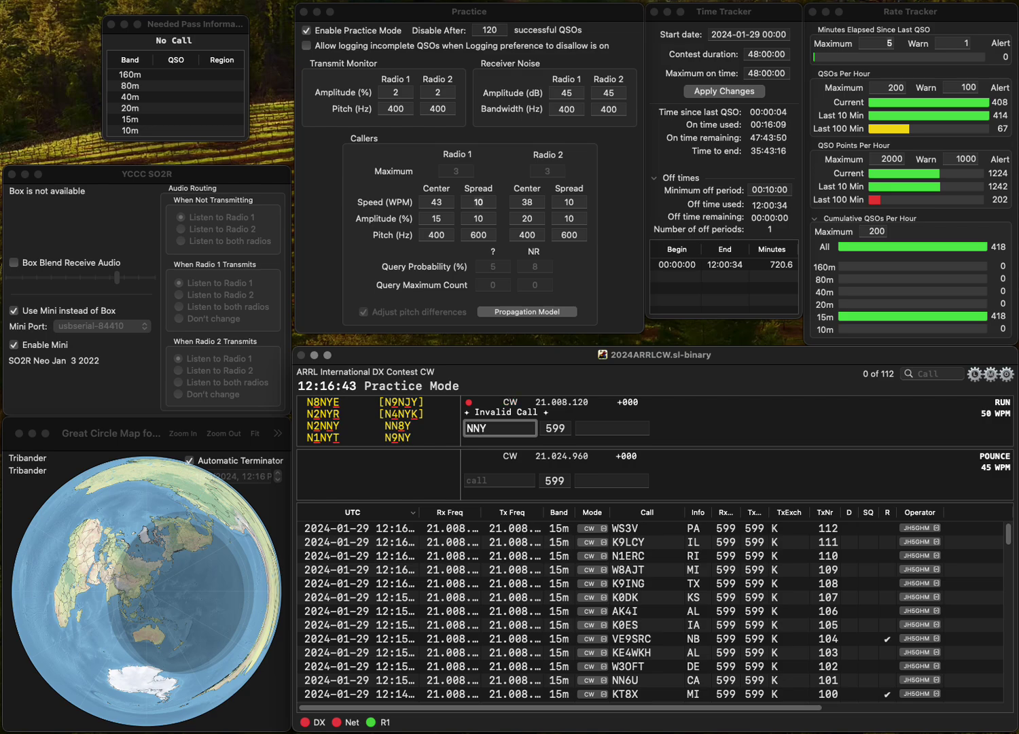
pyautogui.press('BackSpace')
pyautogui.press('BackSpace')
pyautogui.write('D4Y')
pyautogui.press('space')
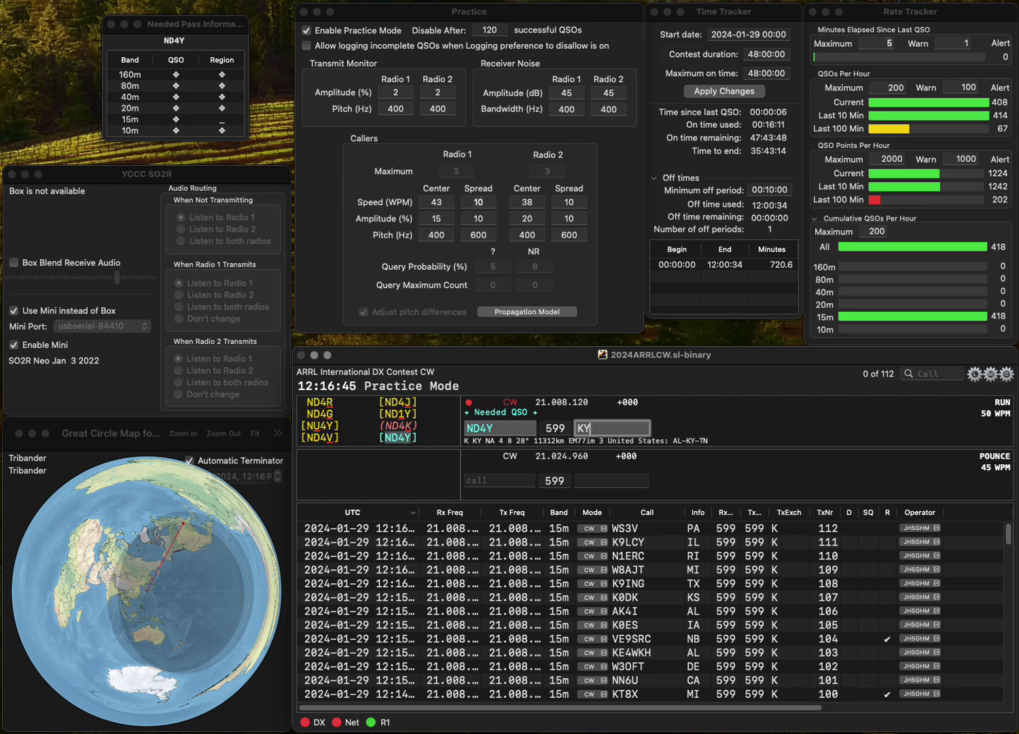
pyautogui.press('Return')
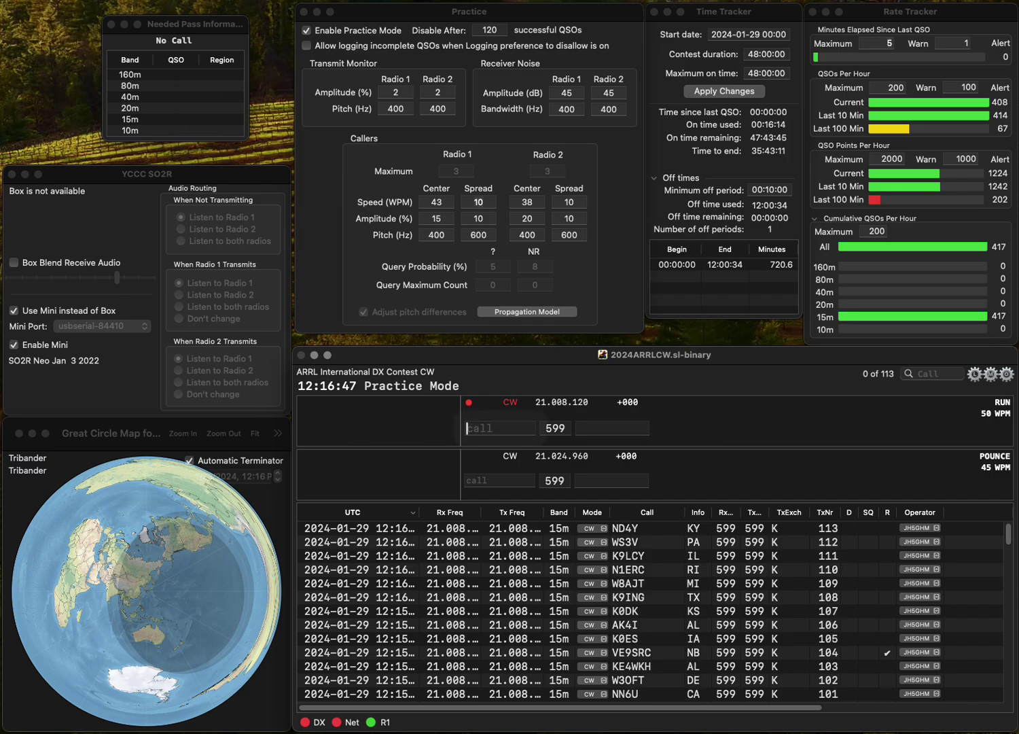
# Log a contact with WM1O, report 599 and exchange NH, on the run radio
pyautogui.write('W')
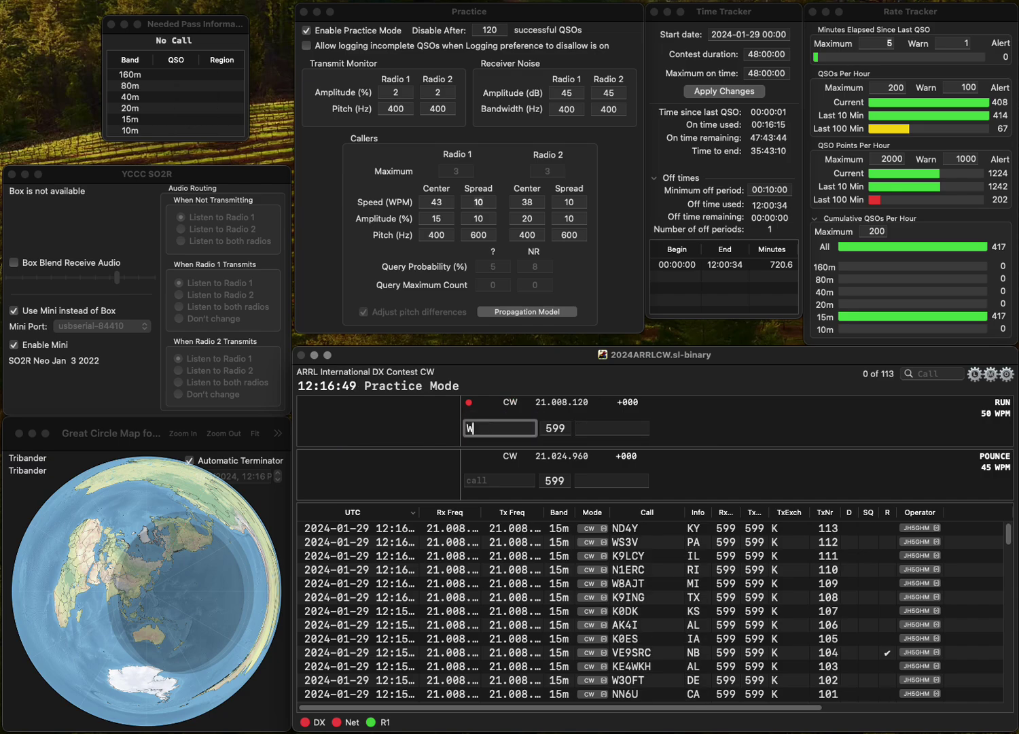
pyautogui.write('M10')
pyautogui.press('space')
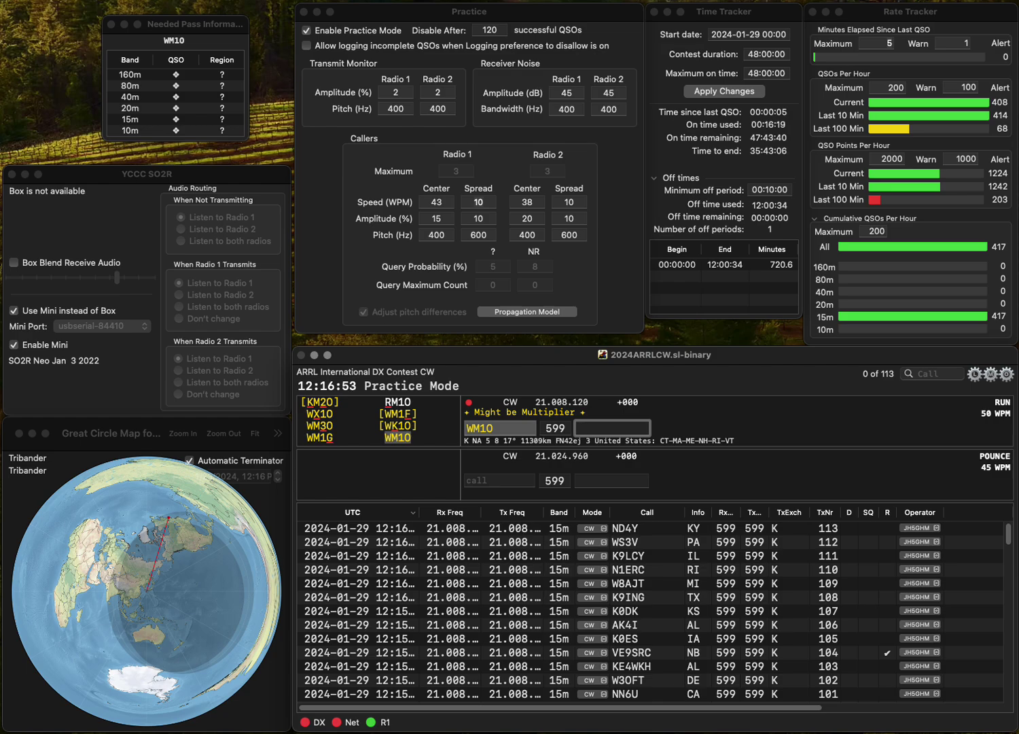
pyautogui.write('NH')
pyautogui.press('Return')
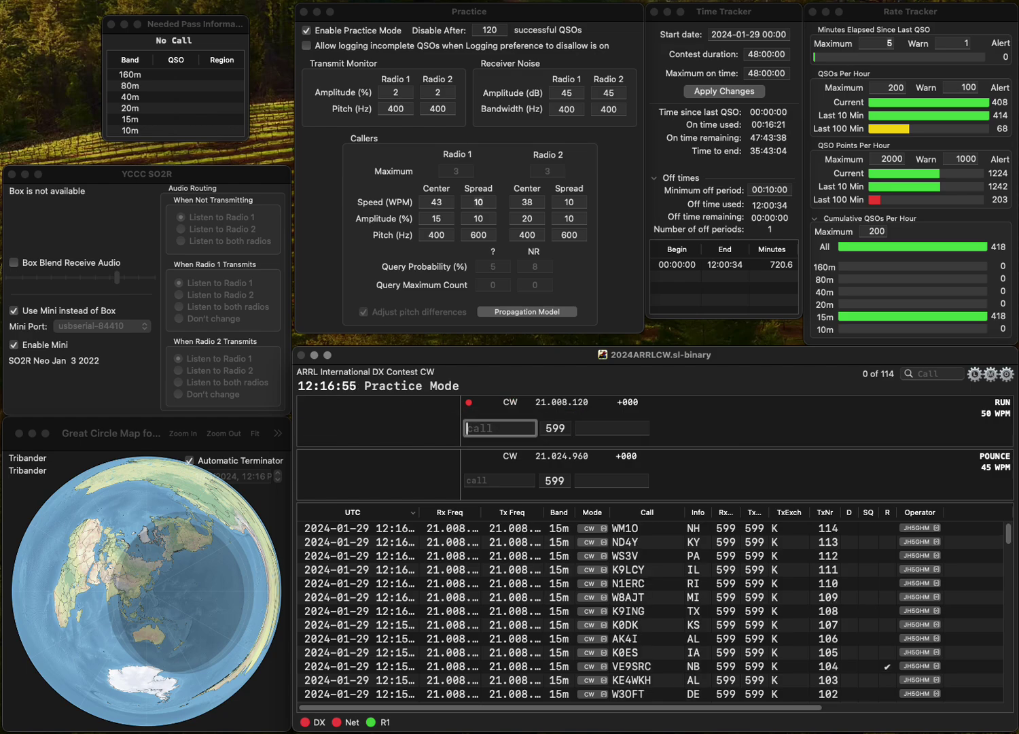
pyautogui.write('N40')
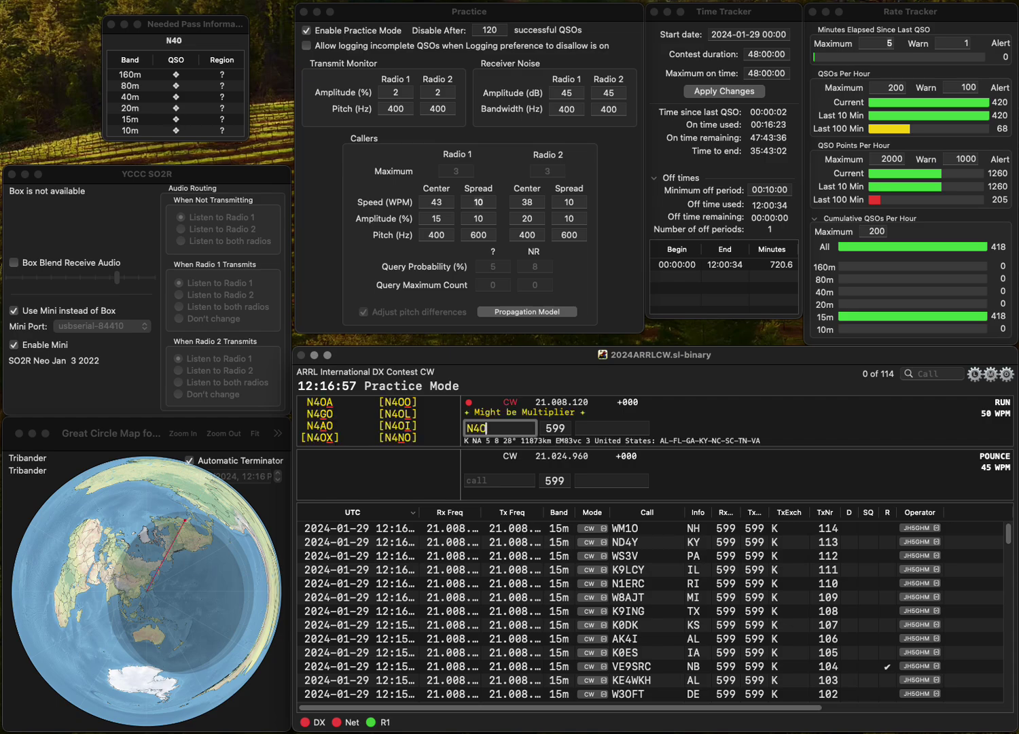
pyautogui.write('I')
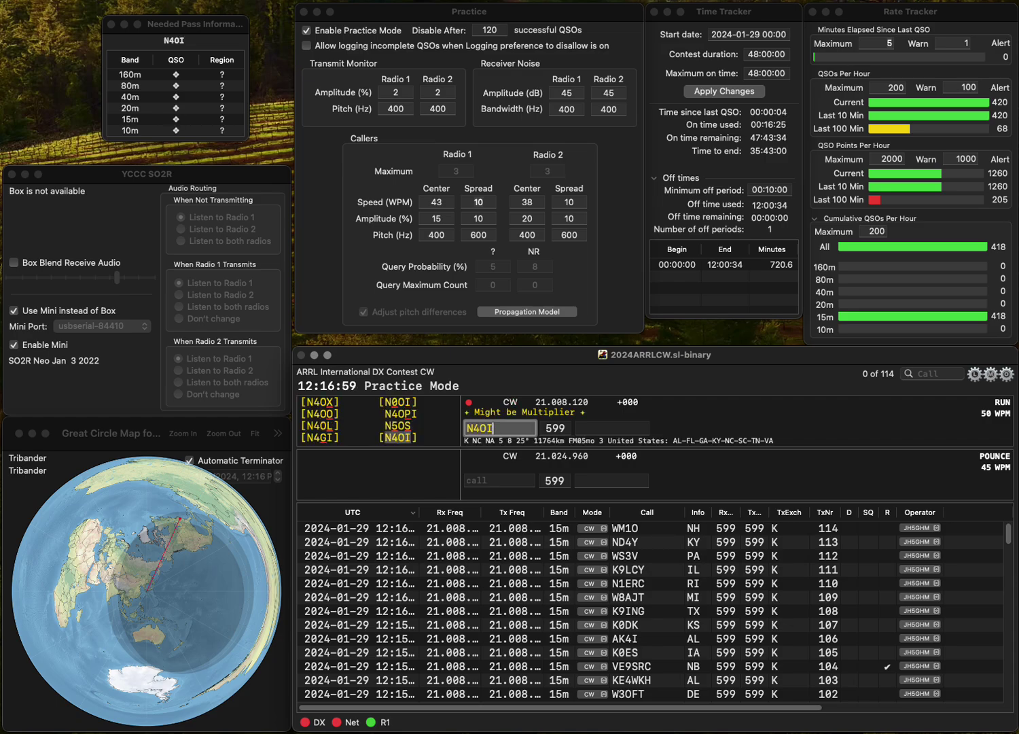
pyautogui.press('Return')
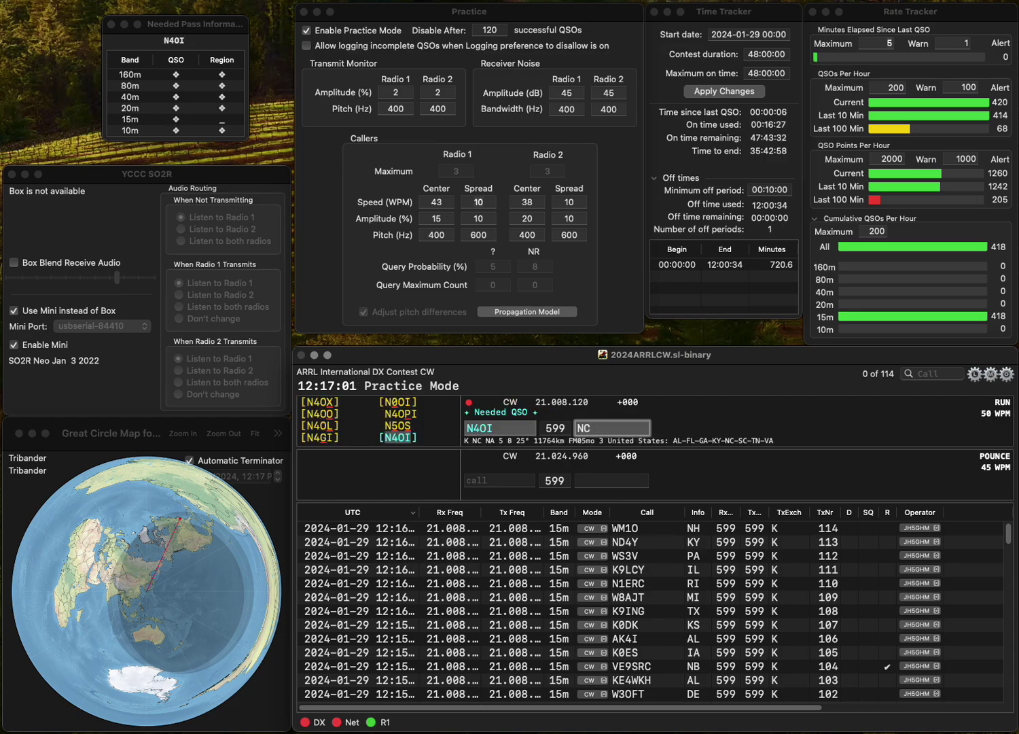
pyautogui.press('Return')
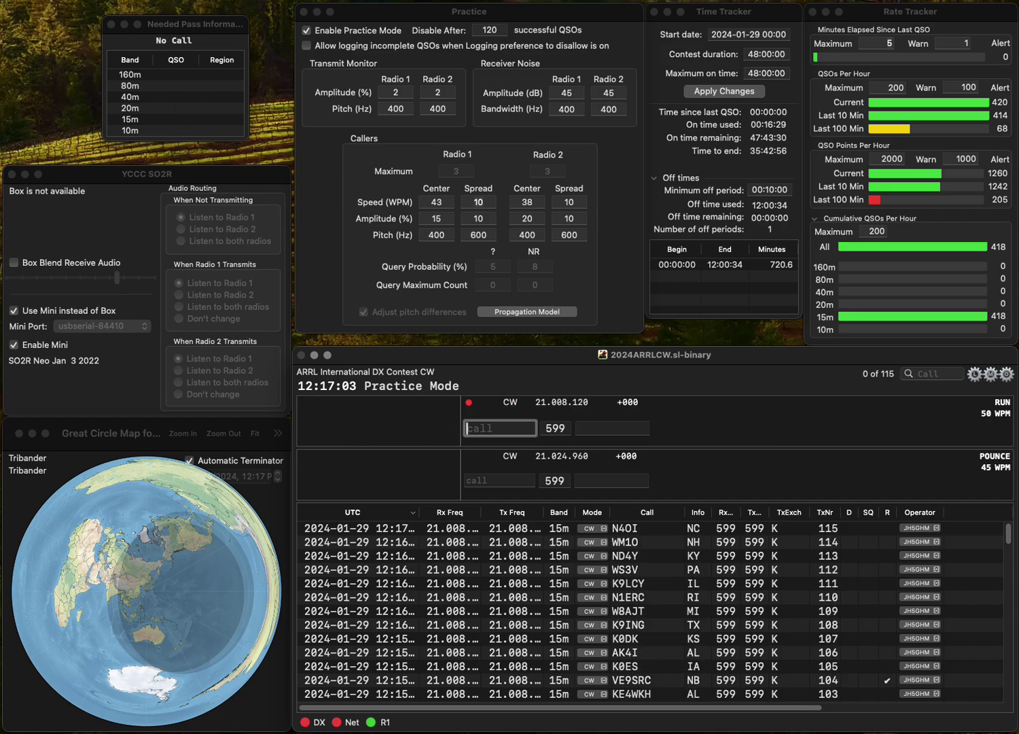
pyautogui.write('KDUO')
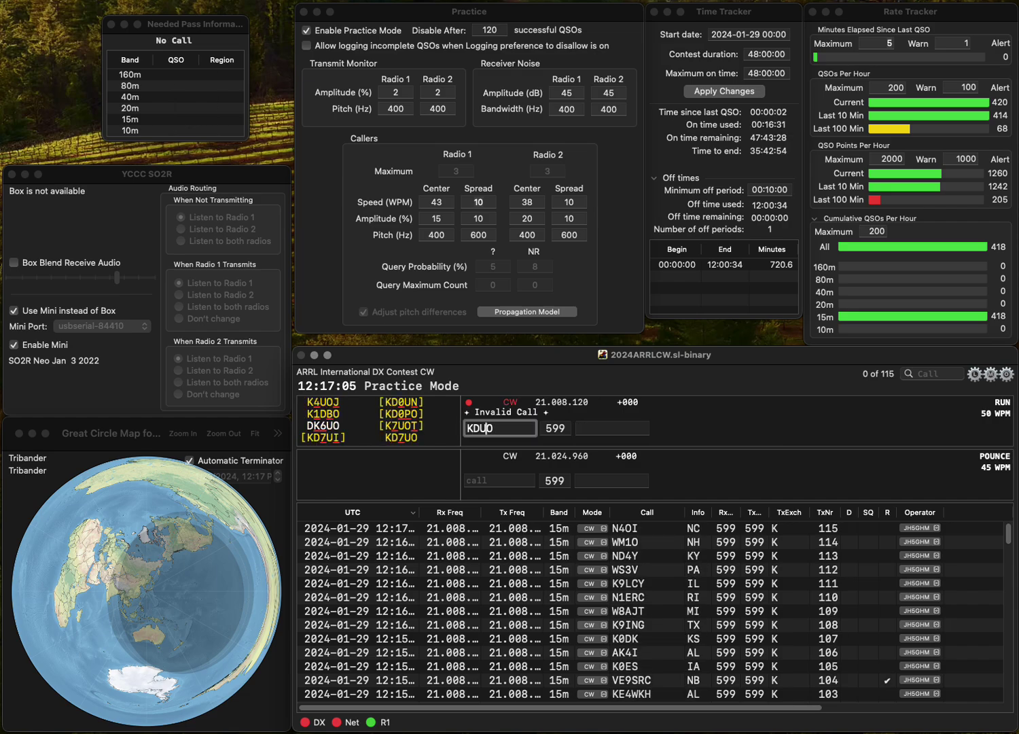
pyautogui.click(480, 428)
pyautogui.write('7')
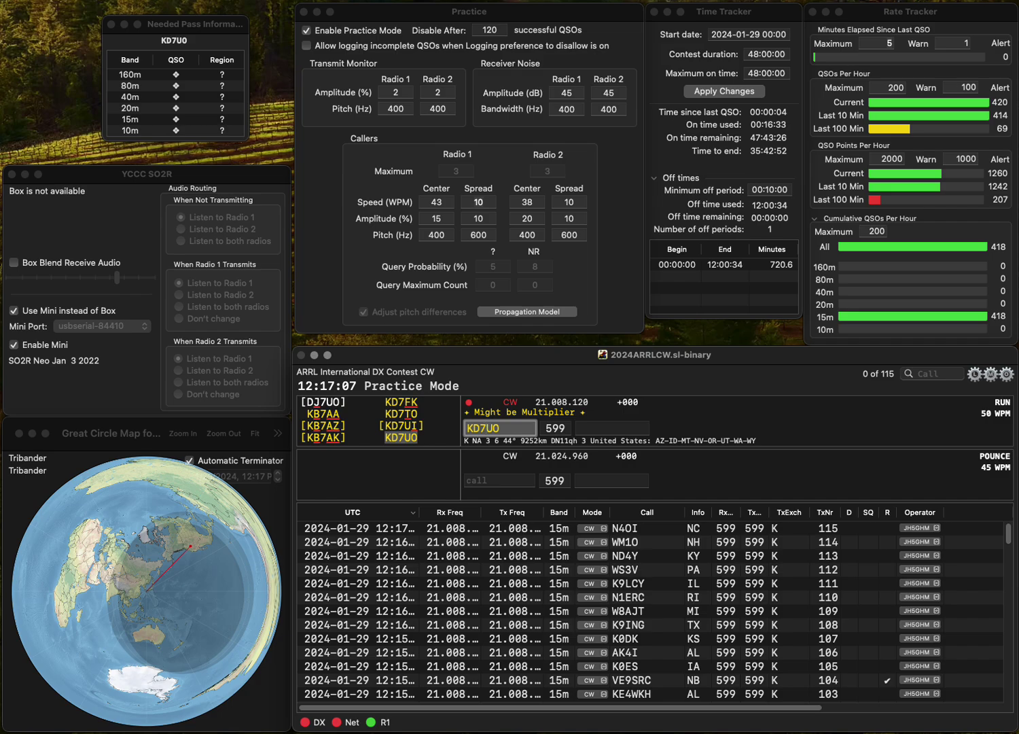
pyautogui.press('Return')
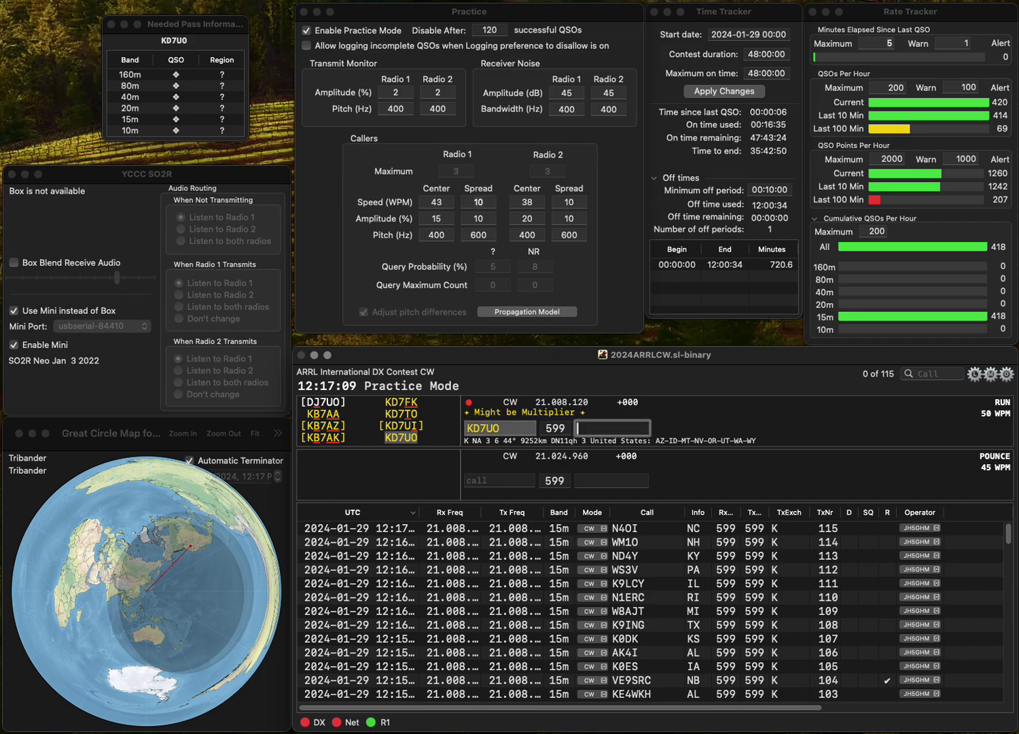
pyautogui.write('NV')
pyautogui.press('Return')
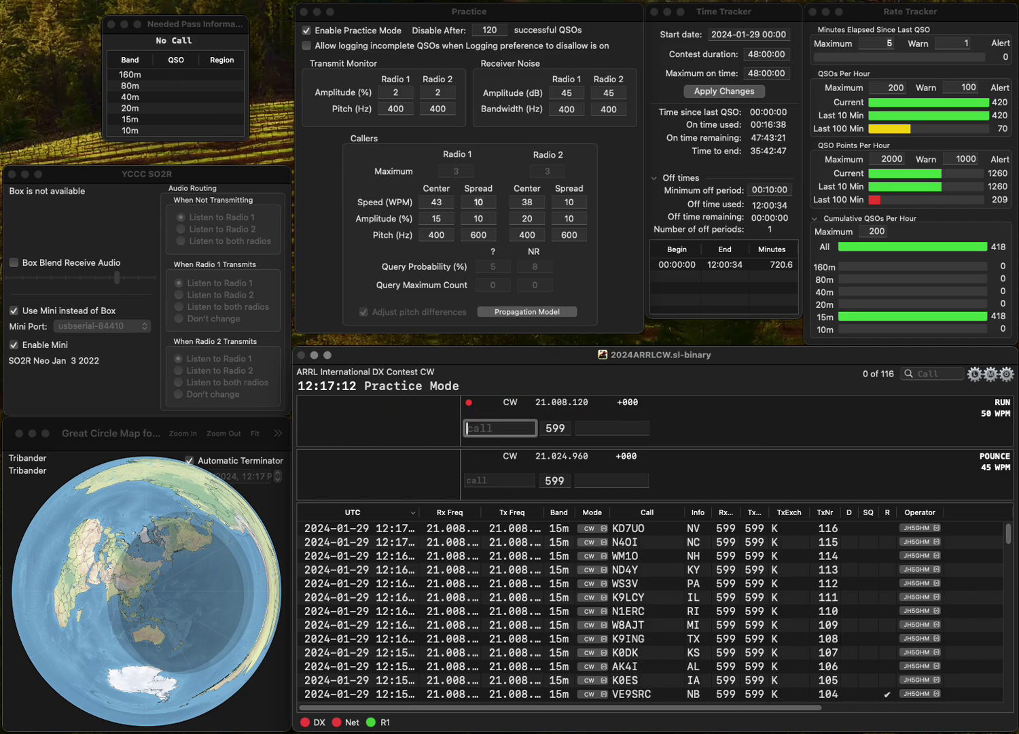
# Log a contact with K5SAB, report 599 and exchange LA, on the run radio
pyautogui.write('K')
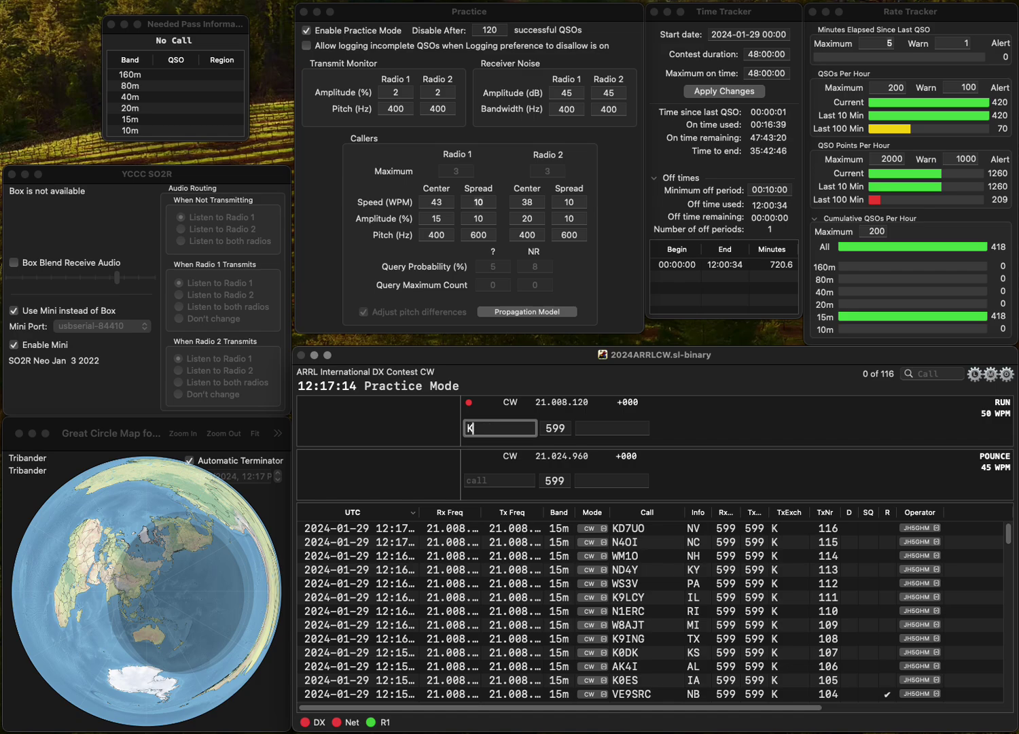
pyautogui.write('5')
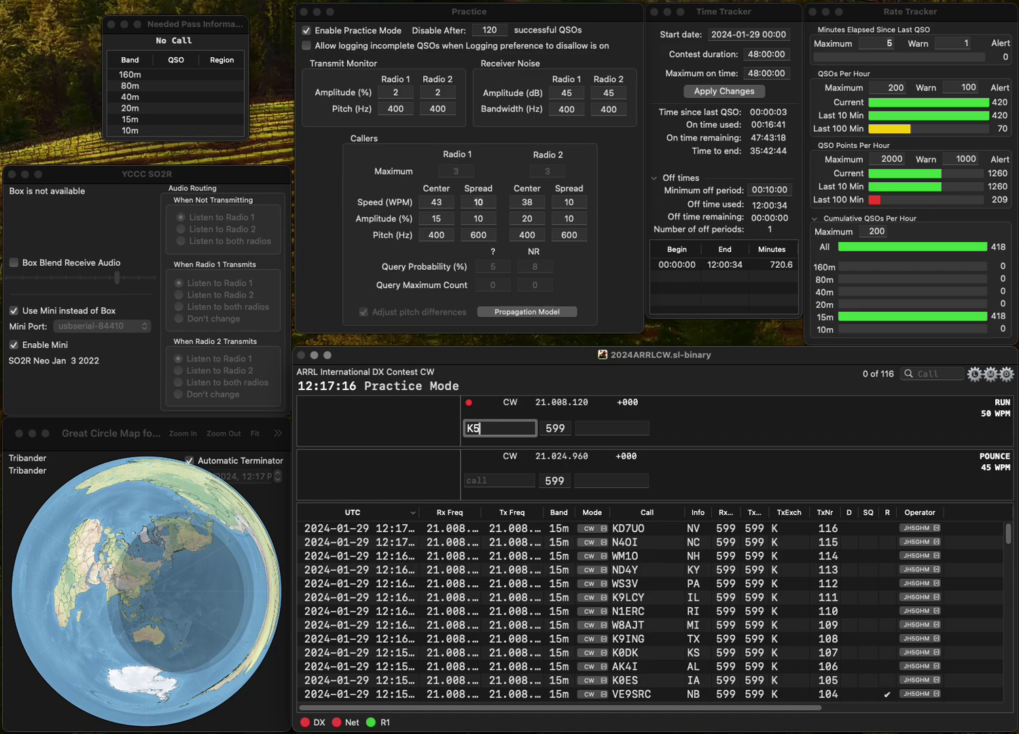
pyautogui.write('SAB')
pyautogui.press('space')
pyautogui.press('Tab')
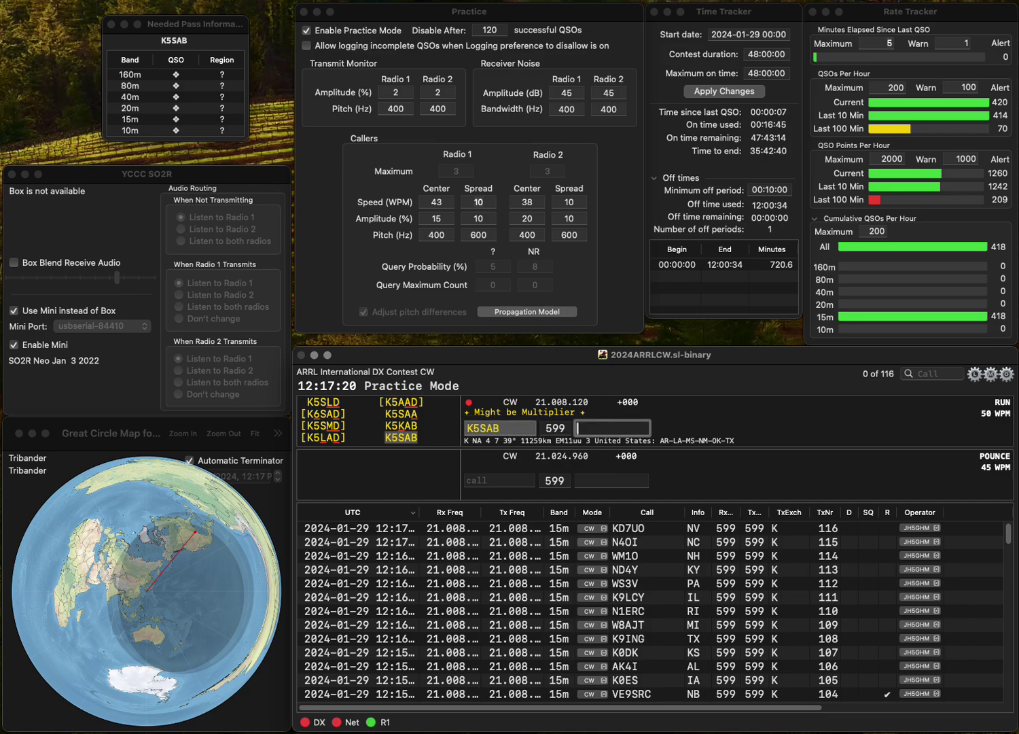
pyautogui.write('LA')
pyautogui.press('Return')
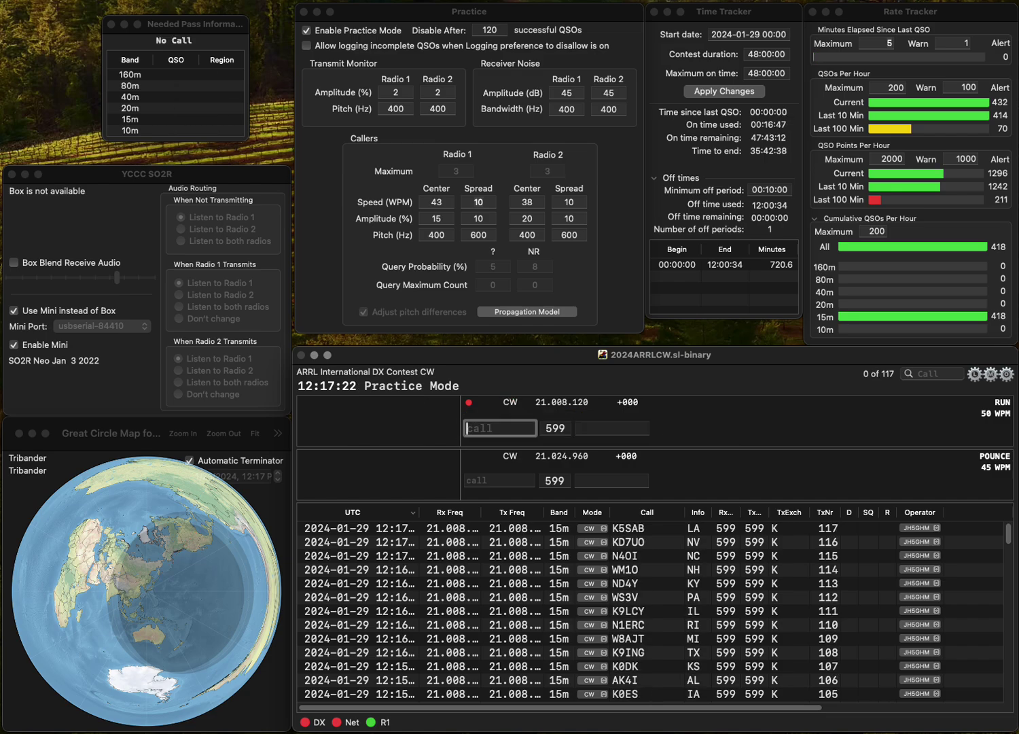
# Log a contact with WX2NJ, report 599 and exchange NJ, on the run radio
pyautogui.write('WX2NJ')
pyautogui.press('Return')
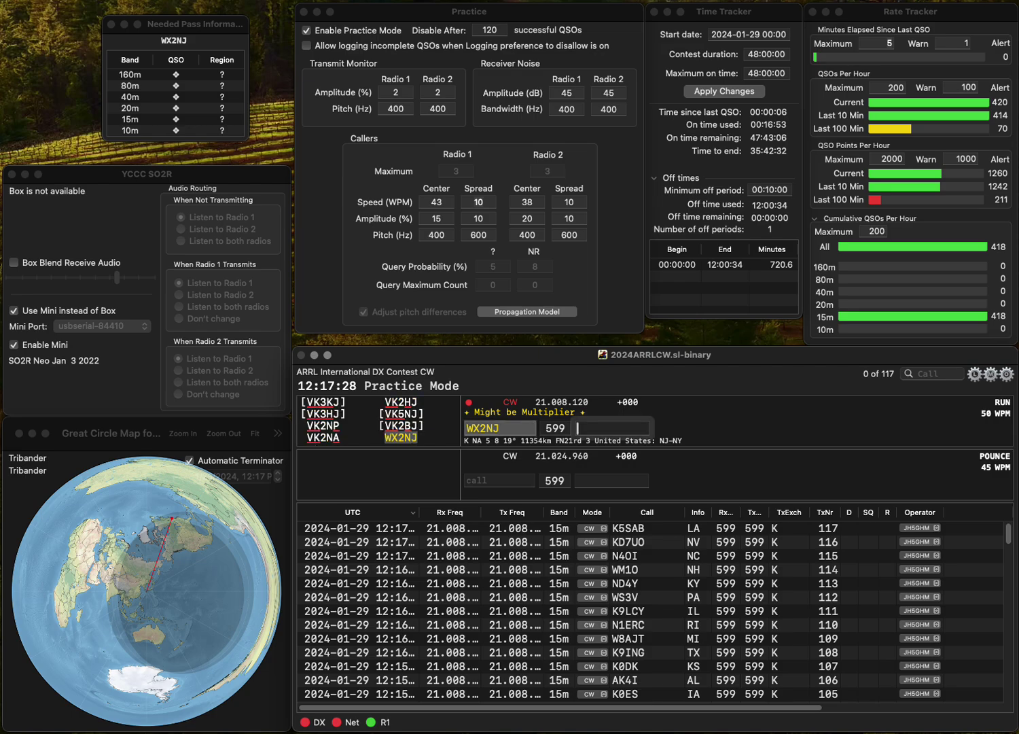
pyautogui.write('NJ')
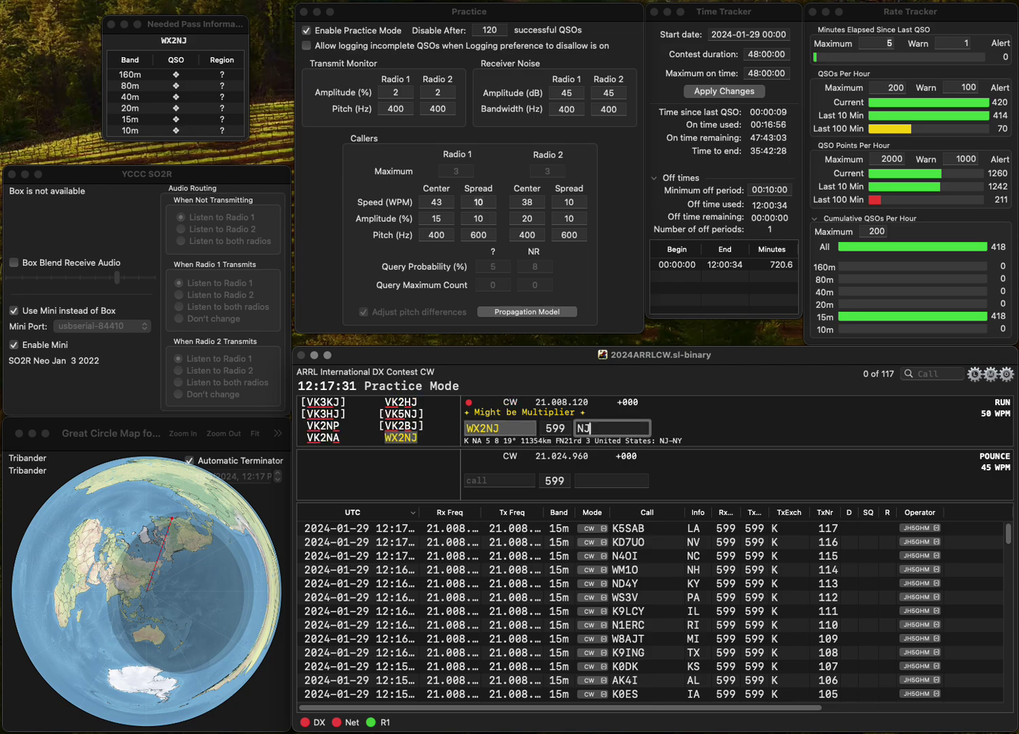
pyautogui.press('Return')
pyautogui.write('K')
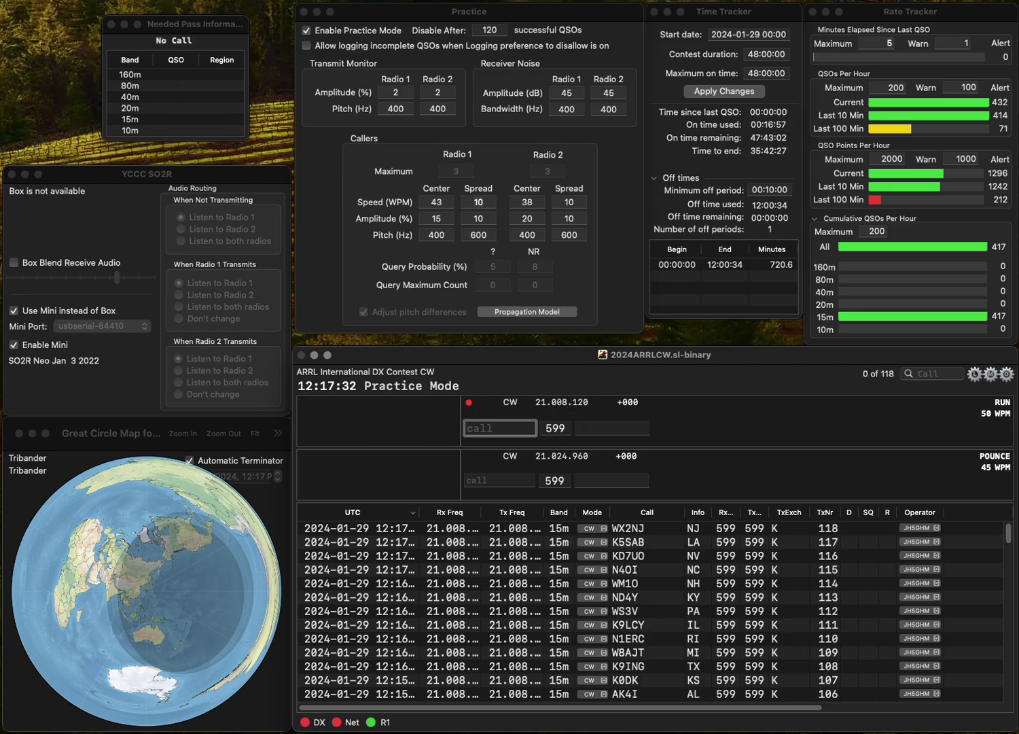
pyautogui.write('6ST')
pyautogui.press('space')
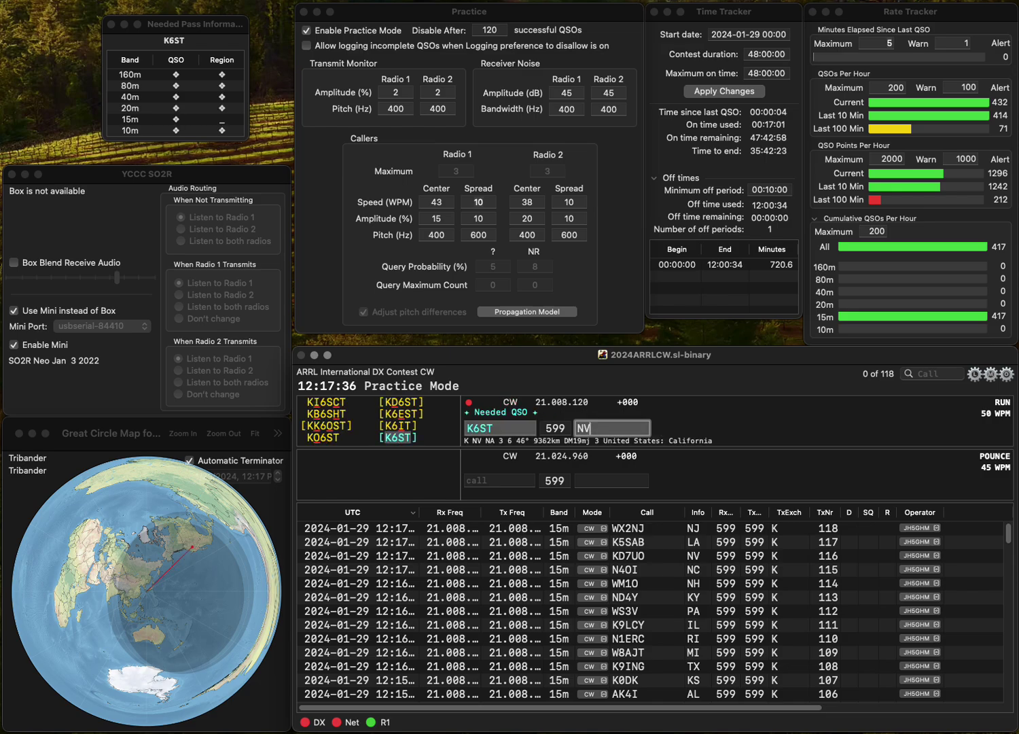
pyautogui.press('Return')
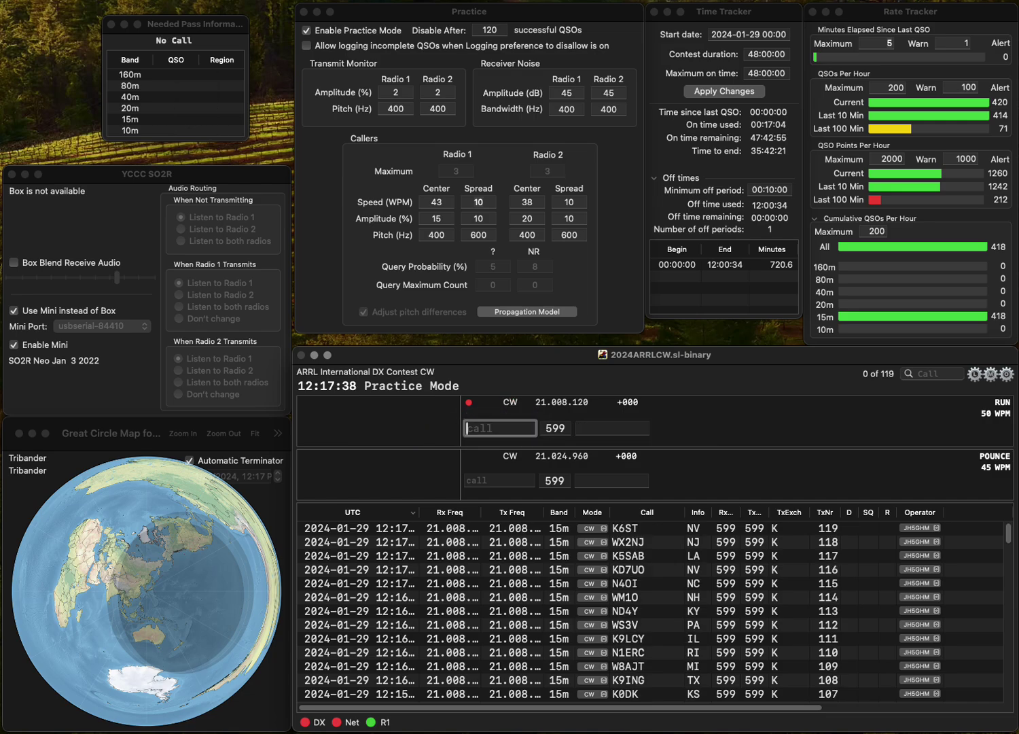
pyautogui.write('VE3S')
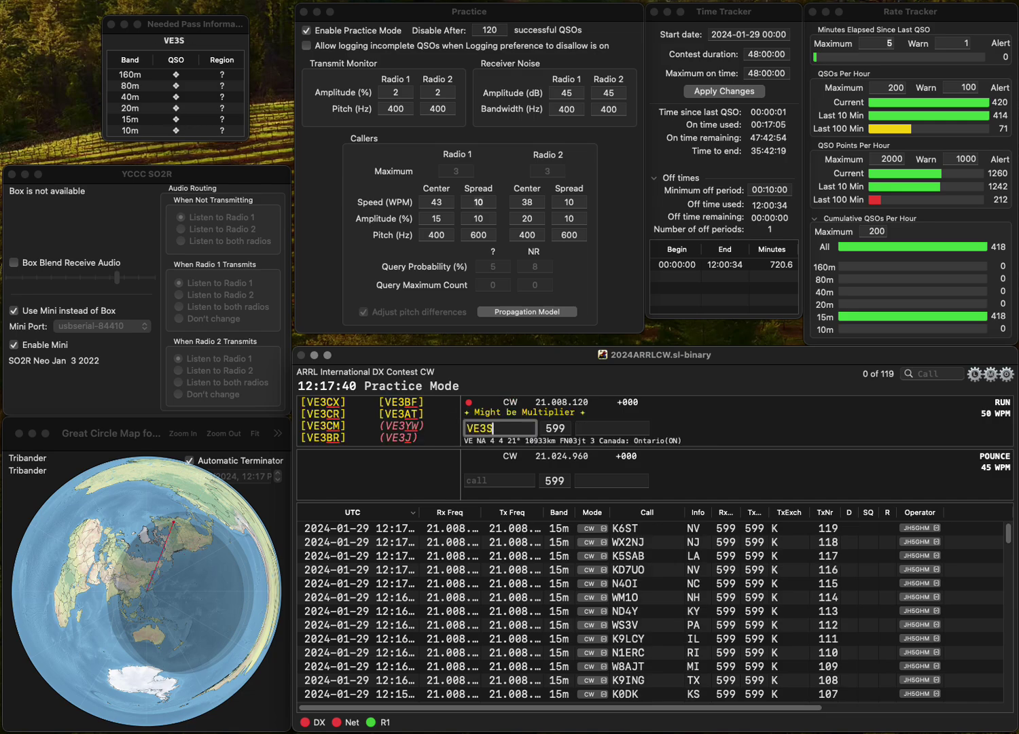
pyautogui.press('BackSpace')
pyautogui.write('E')
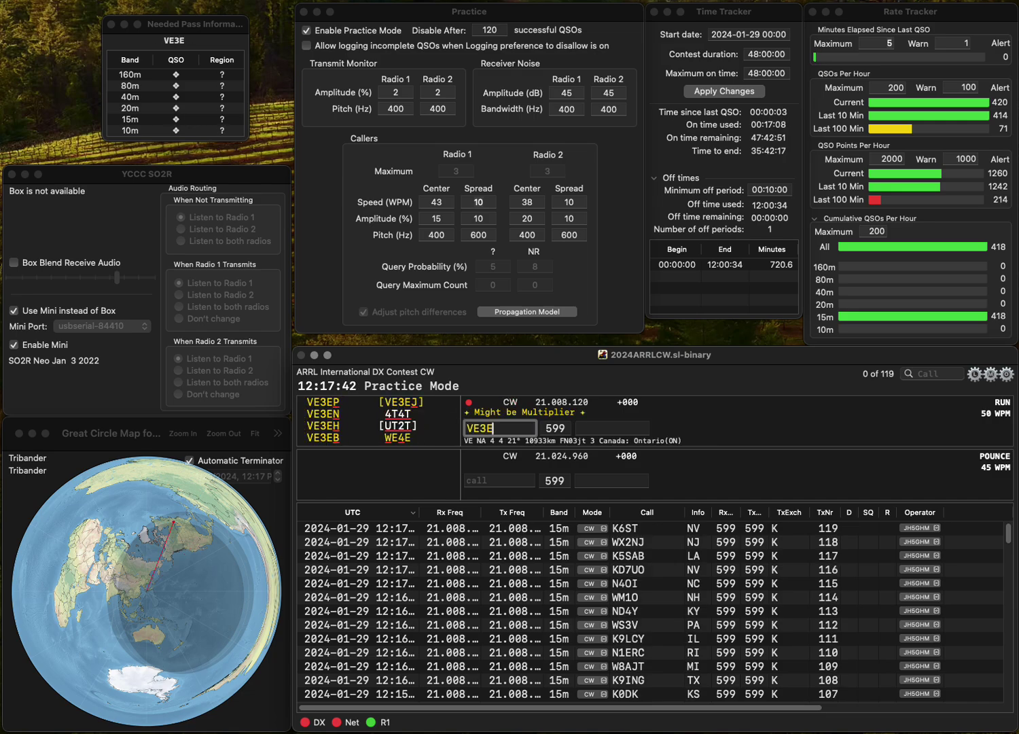
pyautogui.write('UR')
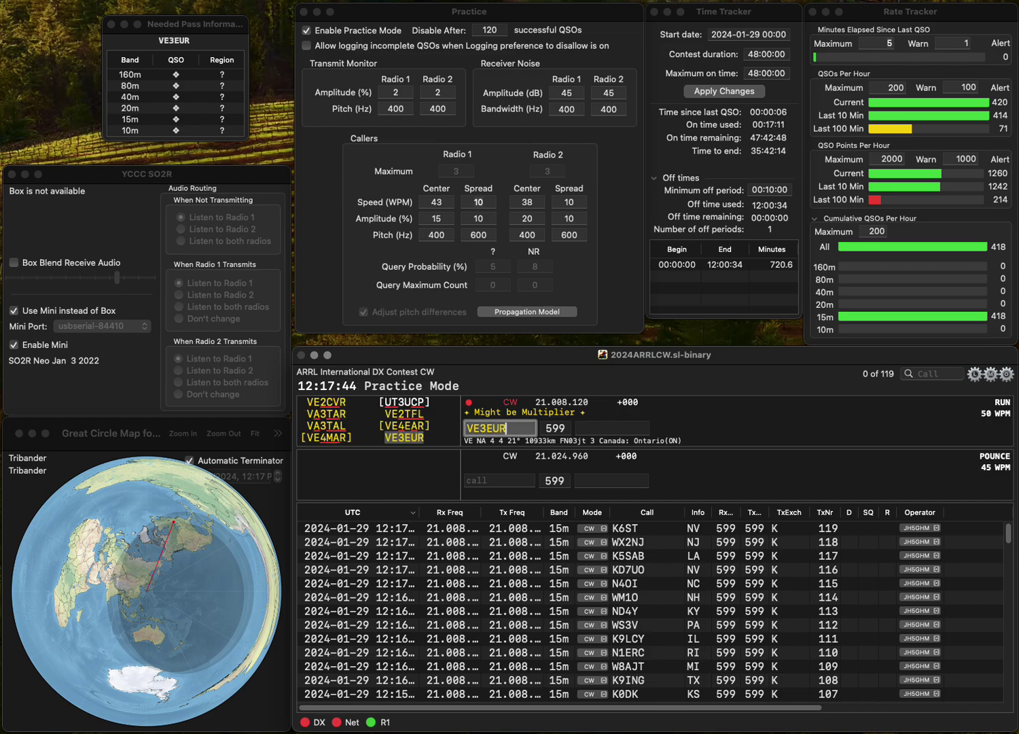
pyautogui.press('Return')
pyautogui.write('ON')
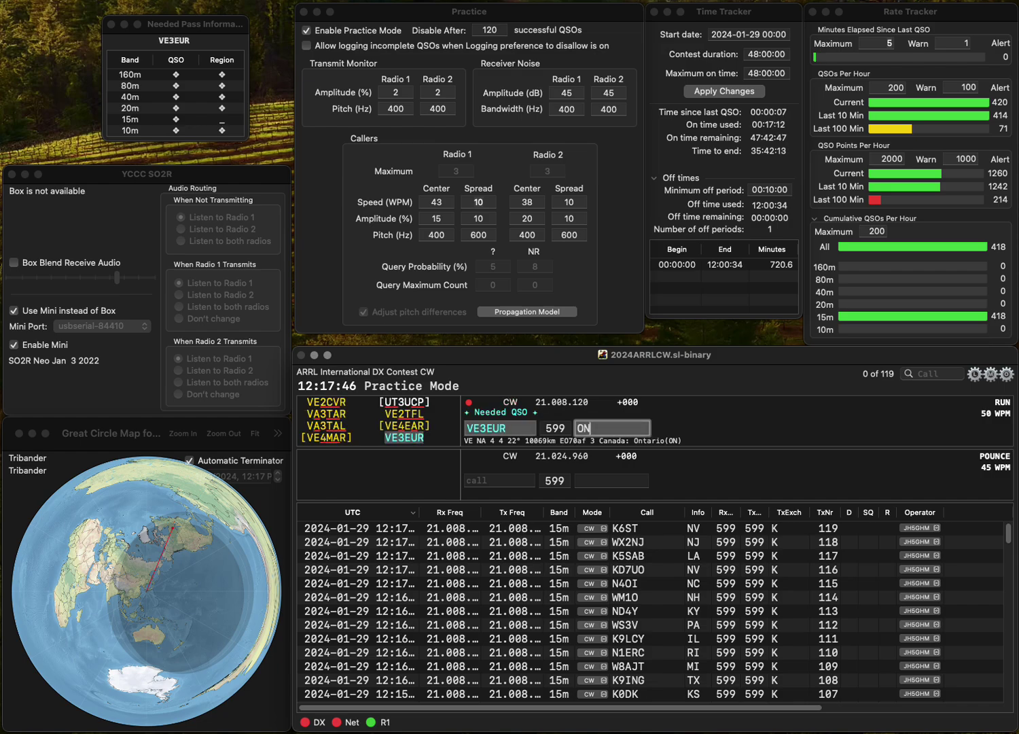
pyautogui.press('Return')
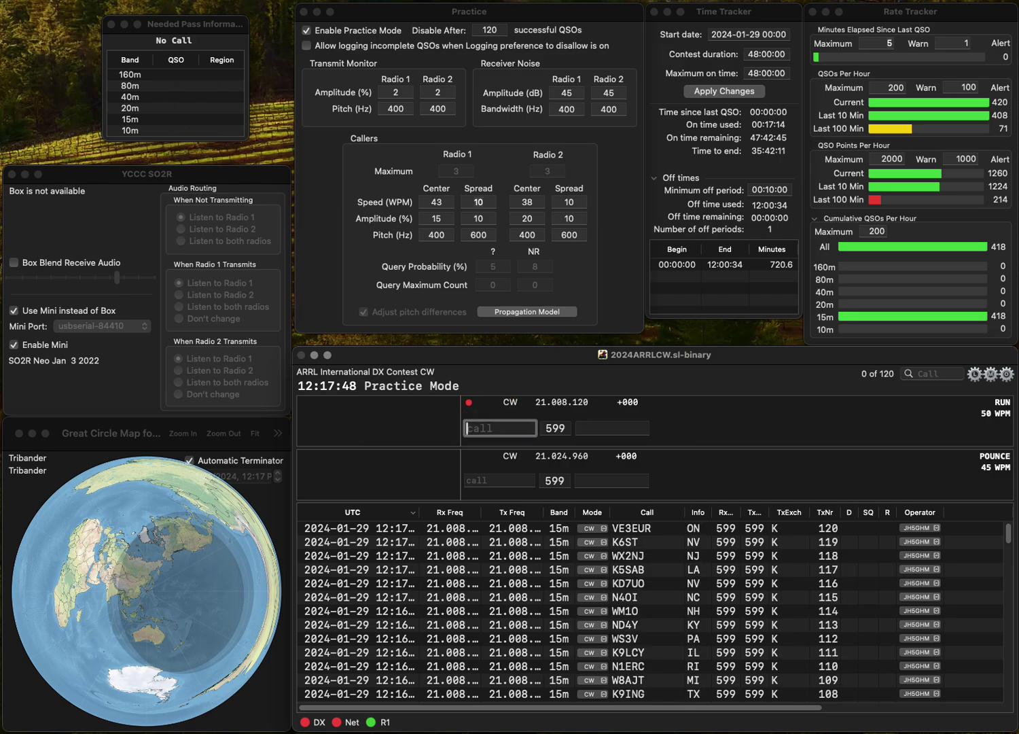